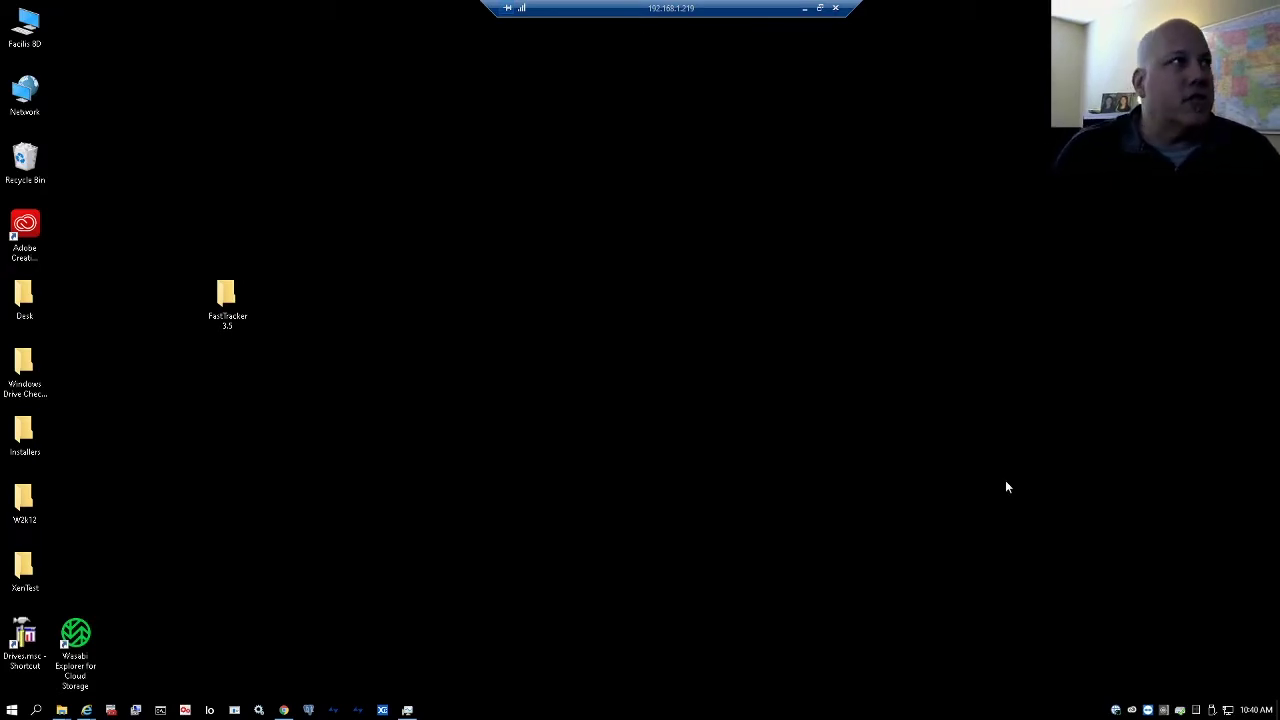
# Run Facilis FastTracker Windows 3.5.0.exe from the Windows subfolder of FastTracker 3.5 and agree to uninstall the old version
pyautogui.click(236, 306)
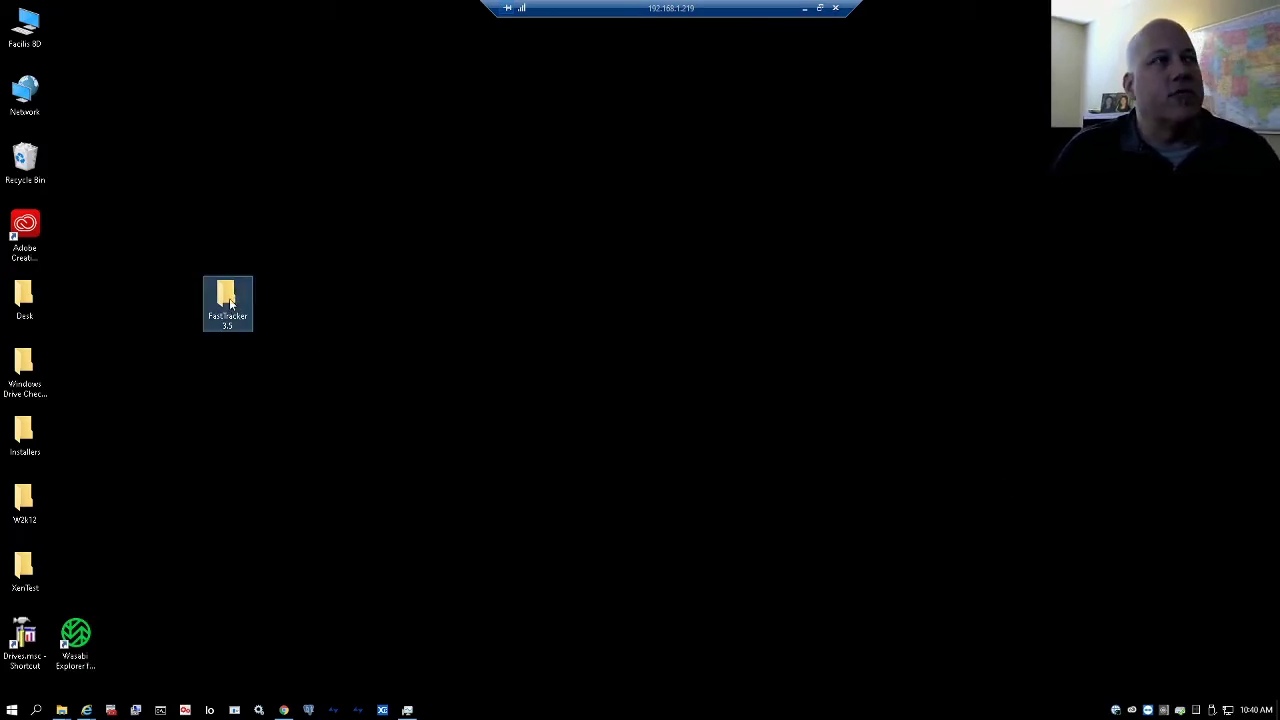
pyautogui.doubleClick(230, 303)
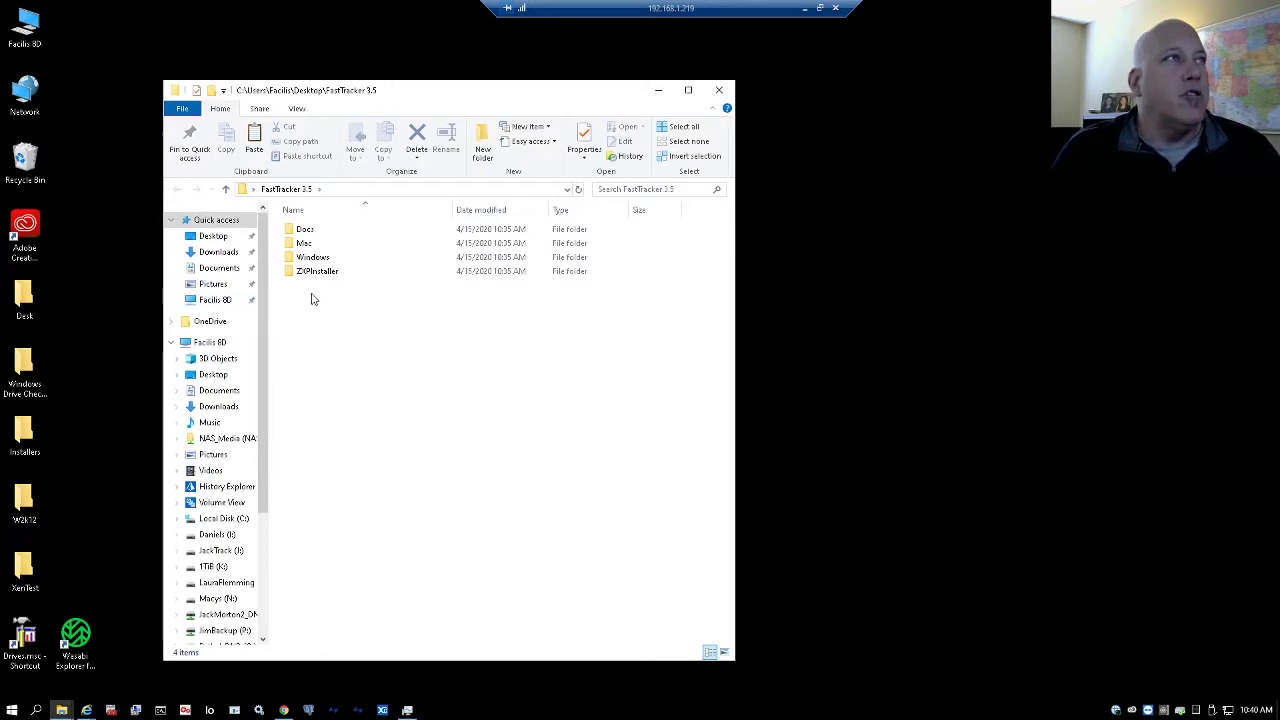
pyautogui.click(306, 262)
pyautogui.doubleClick(306, 262)
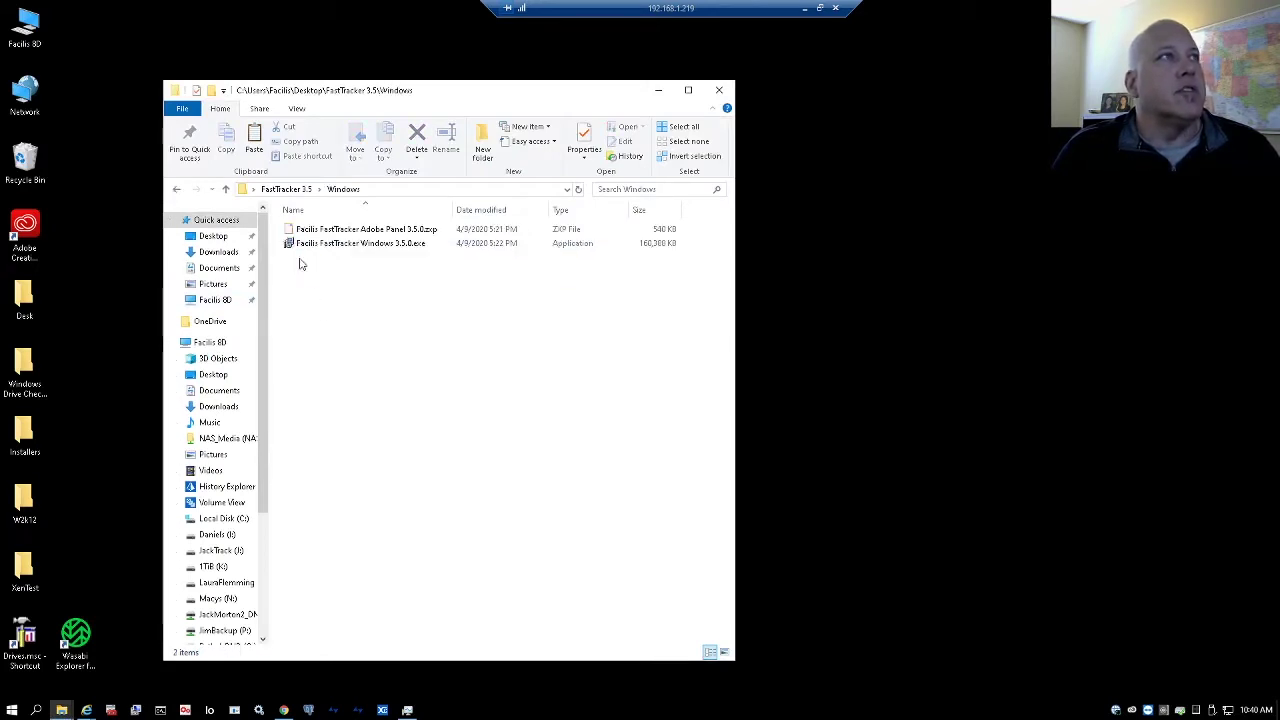
pyautogui.doubleClick(367, 247)
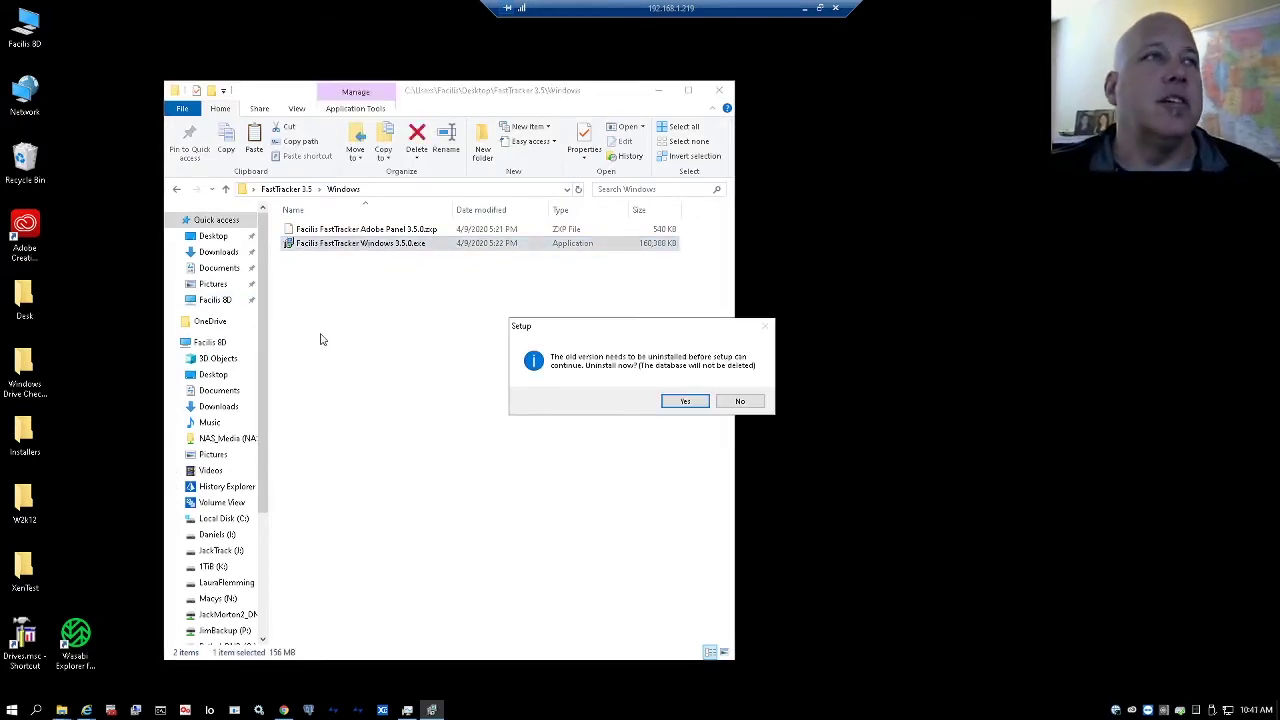
pyautogui.click(679, 402)
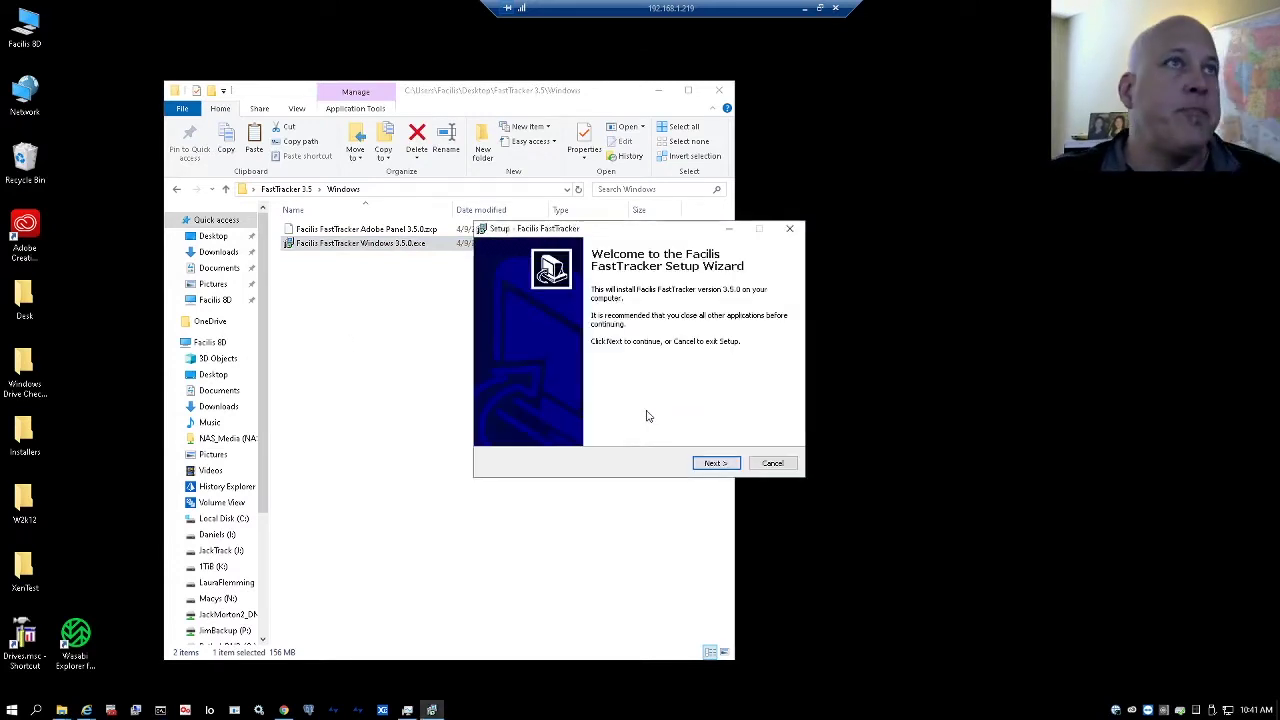
# Install Facilis FastTracker with the "Server and client" components, finish the setup wizard and close the installer folder
pyautogui.click(712, 463)
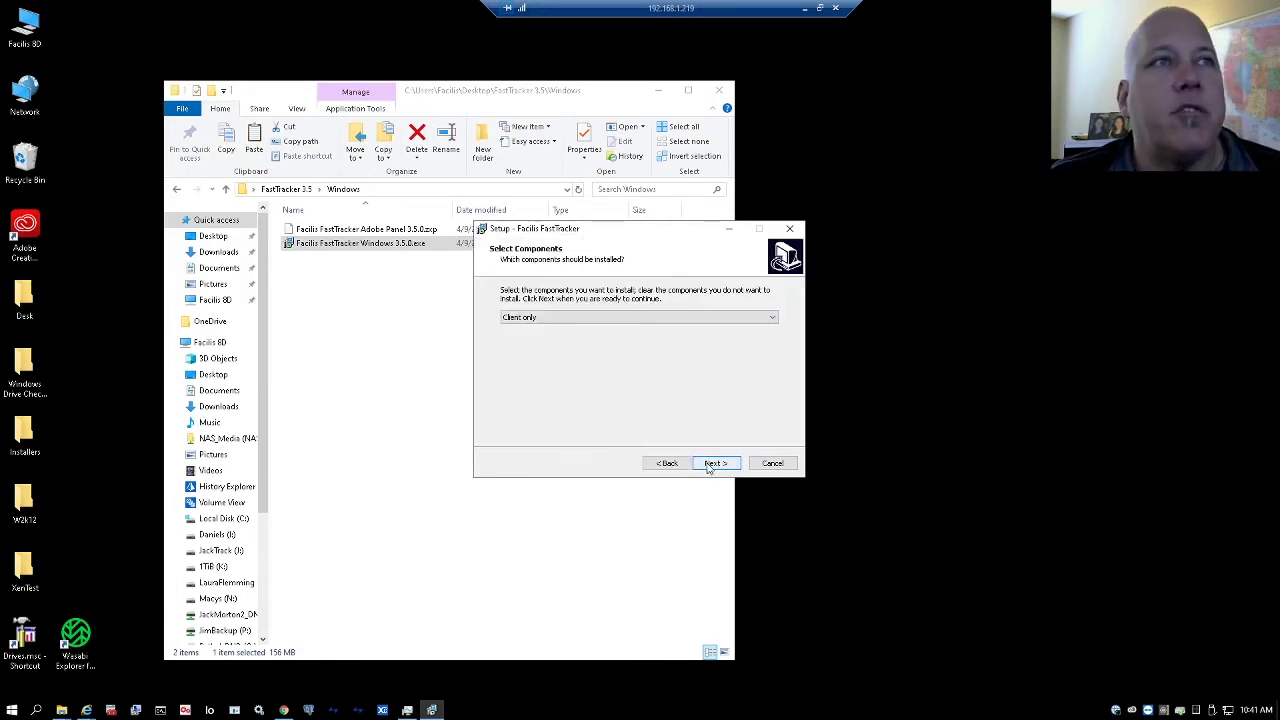
pyautogui.click(546, 327)
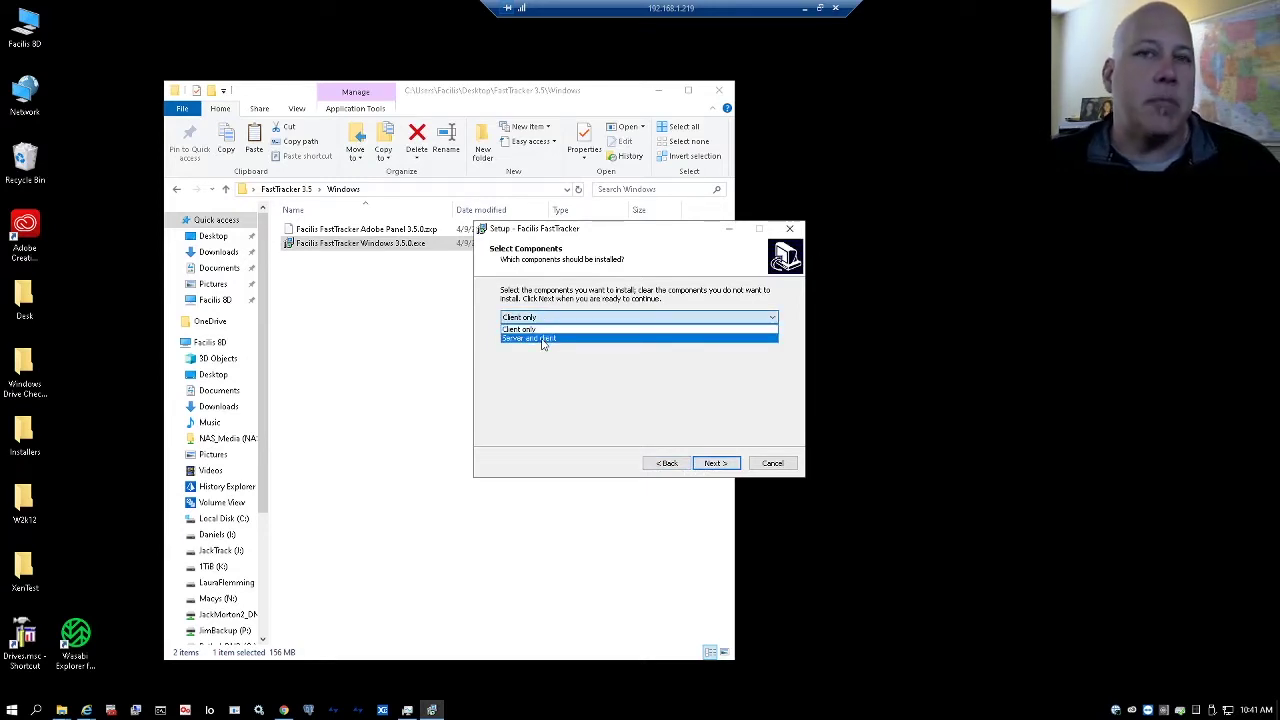
pyautogui.click(543, 339)
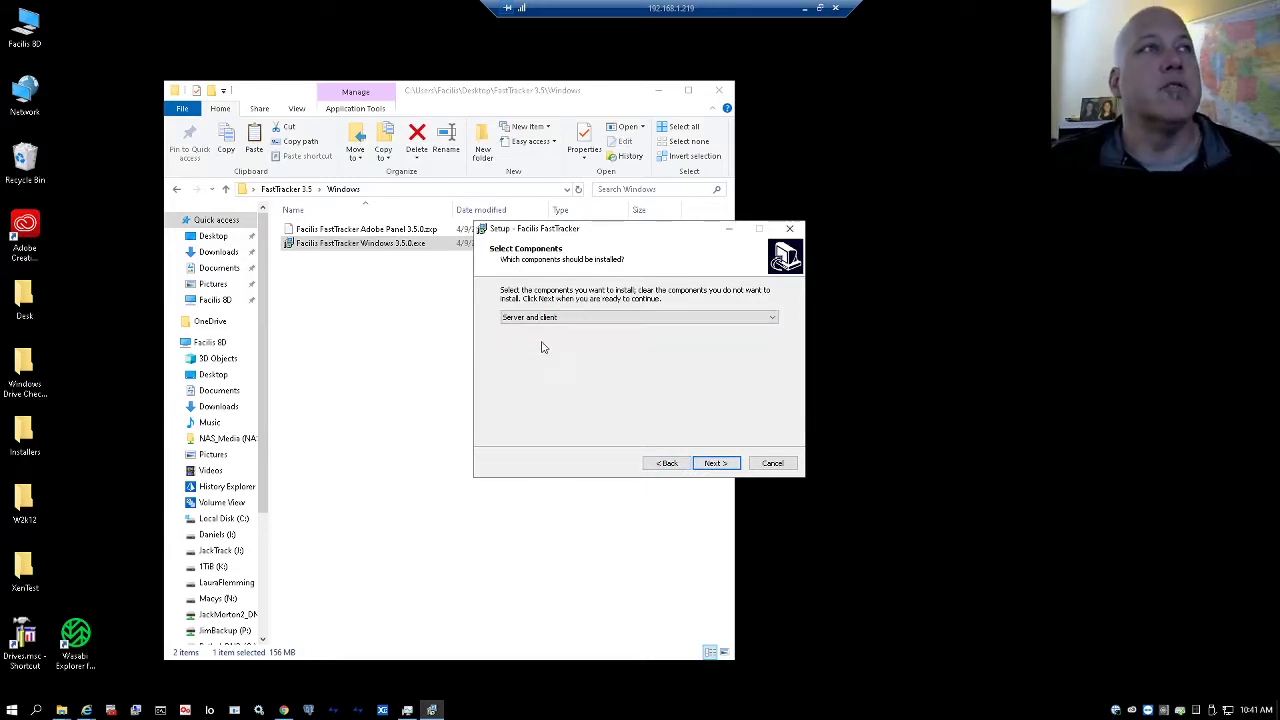
pyautogui.click(715, 464)
pyautogui.click(716, 465)
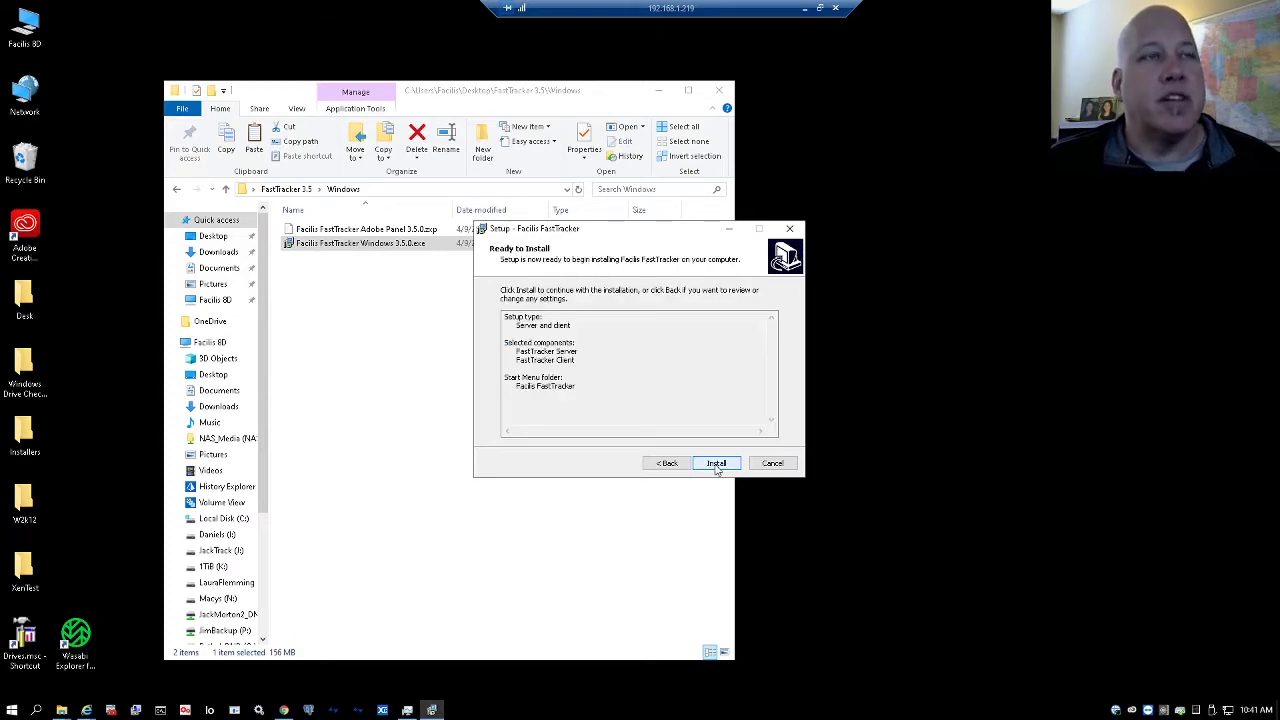
pyautogui.click(716, 464)
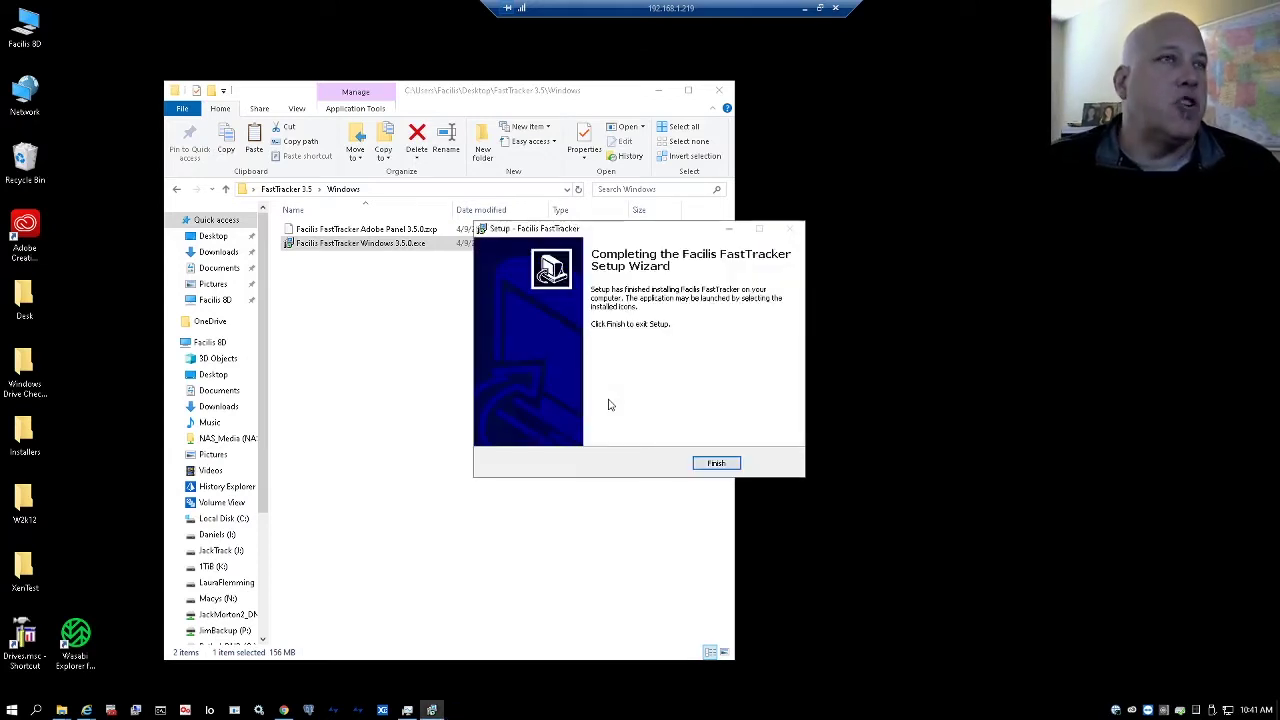
pyautogui.click(702, 464)
pyautogui.click(719, 92)
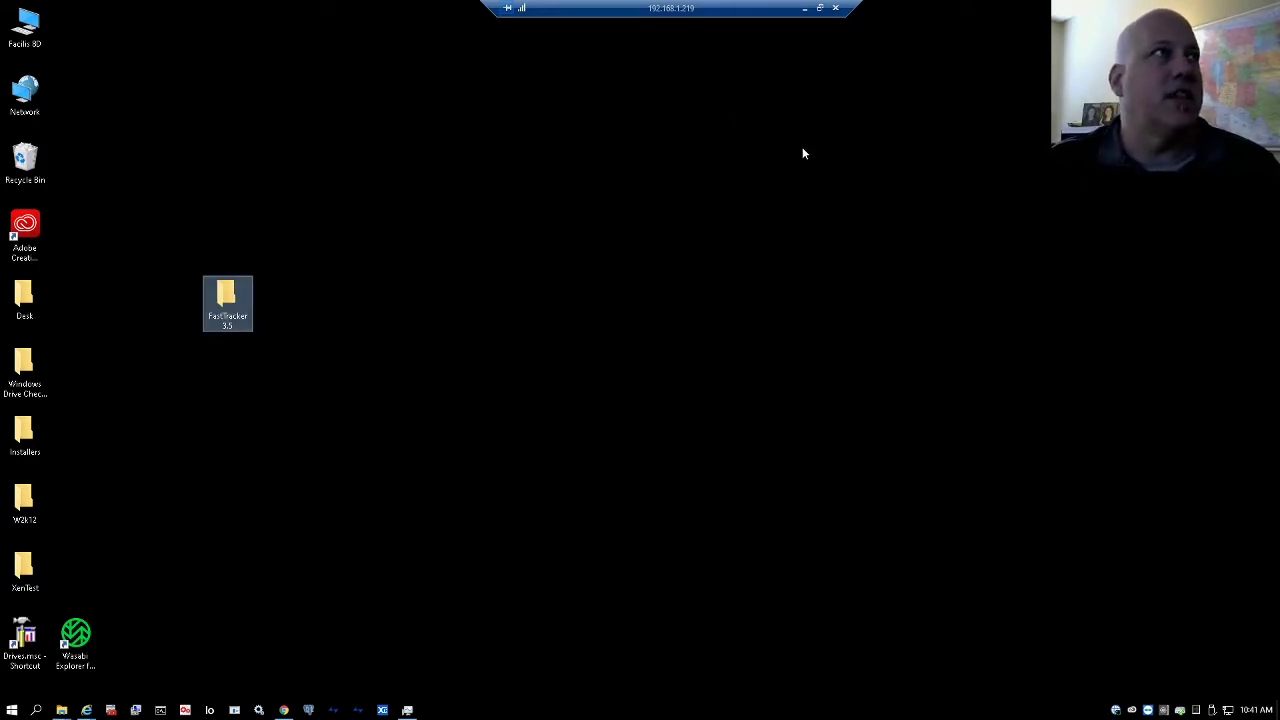
# Launch FastTracker Admin from the Facilis FastTracker program group and connect as Admin with the password left blank
pyautogui.click(14, 710)
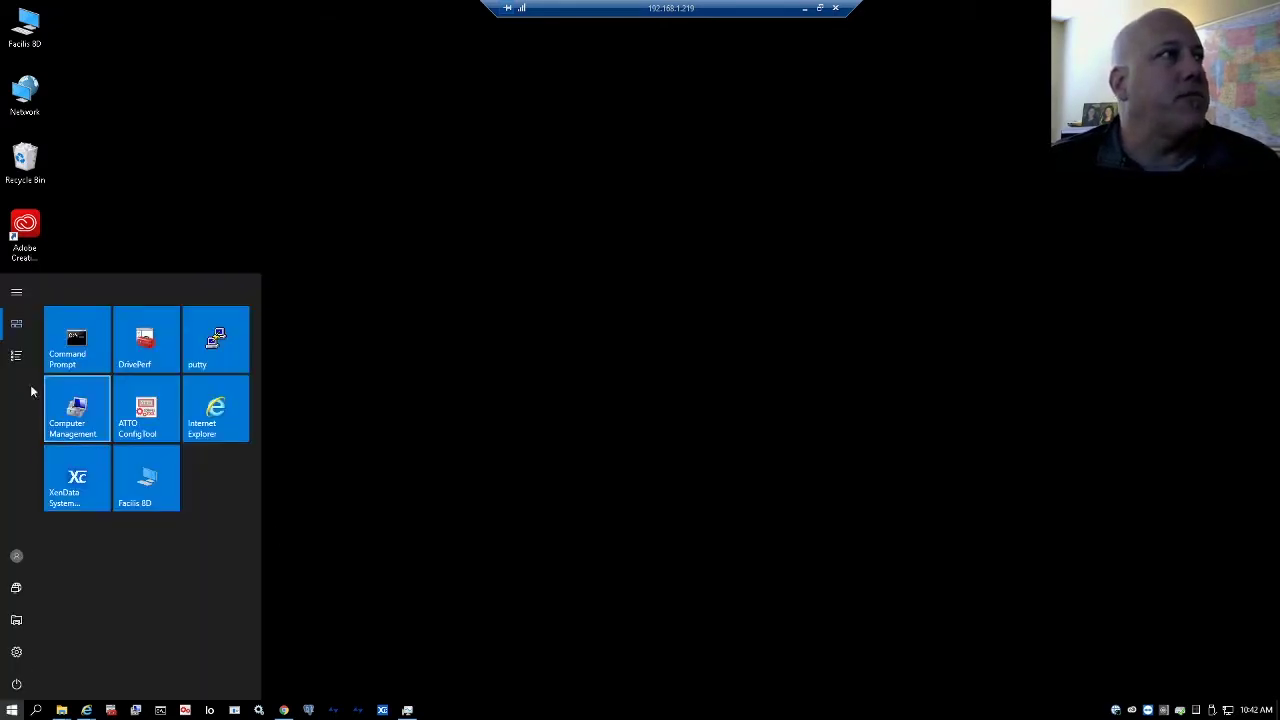
pyautogui.click(18, 358)
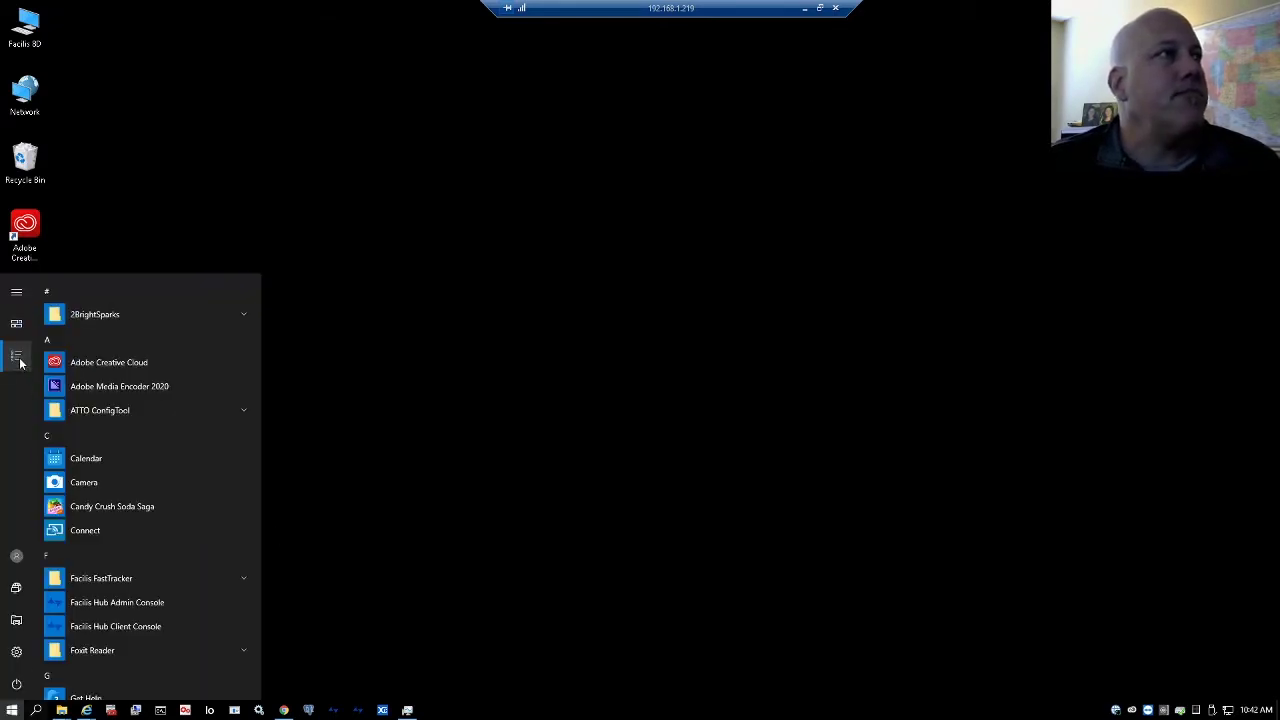
pyautogui.click(128, 578)
pyautogui.scroll(-2, 131, 575)
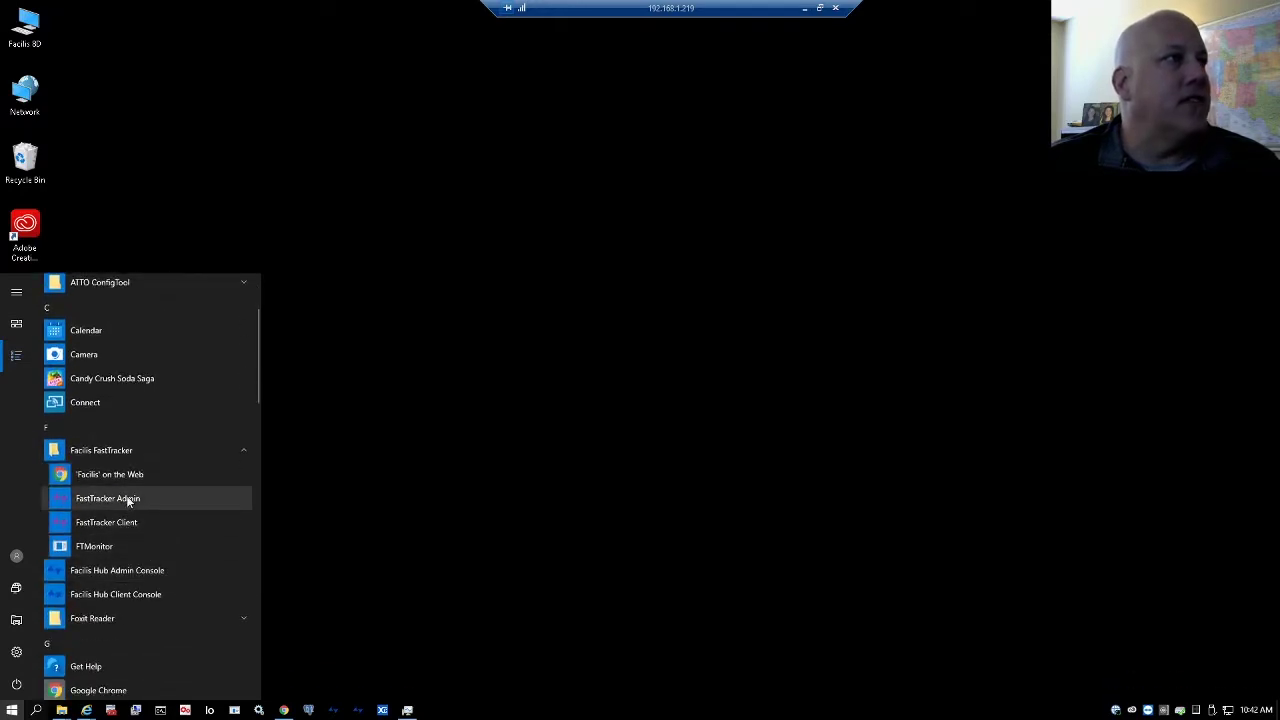
pyautogui.click(122, 498)
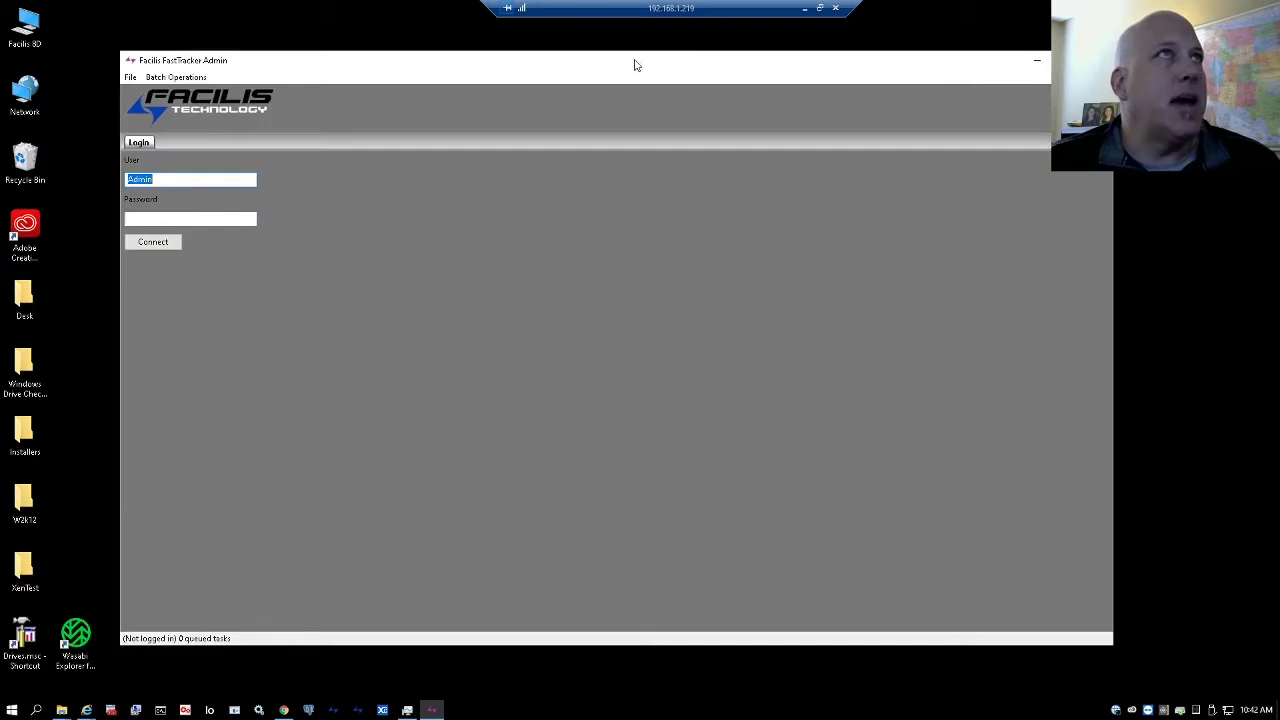
pyautogui.moveTo(632, 66); pyautogui.dragTo(657, 63)
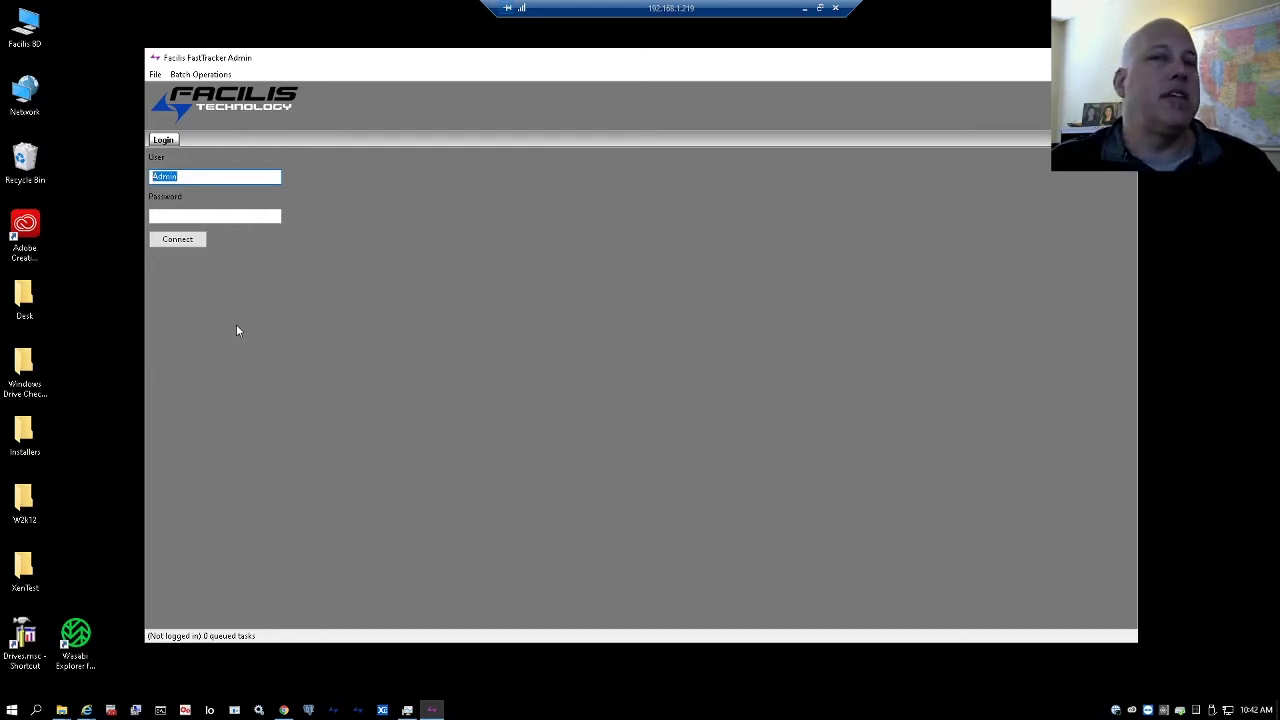
pyautogui.click(177, 240)
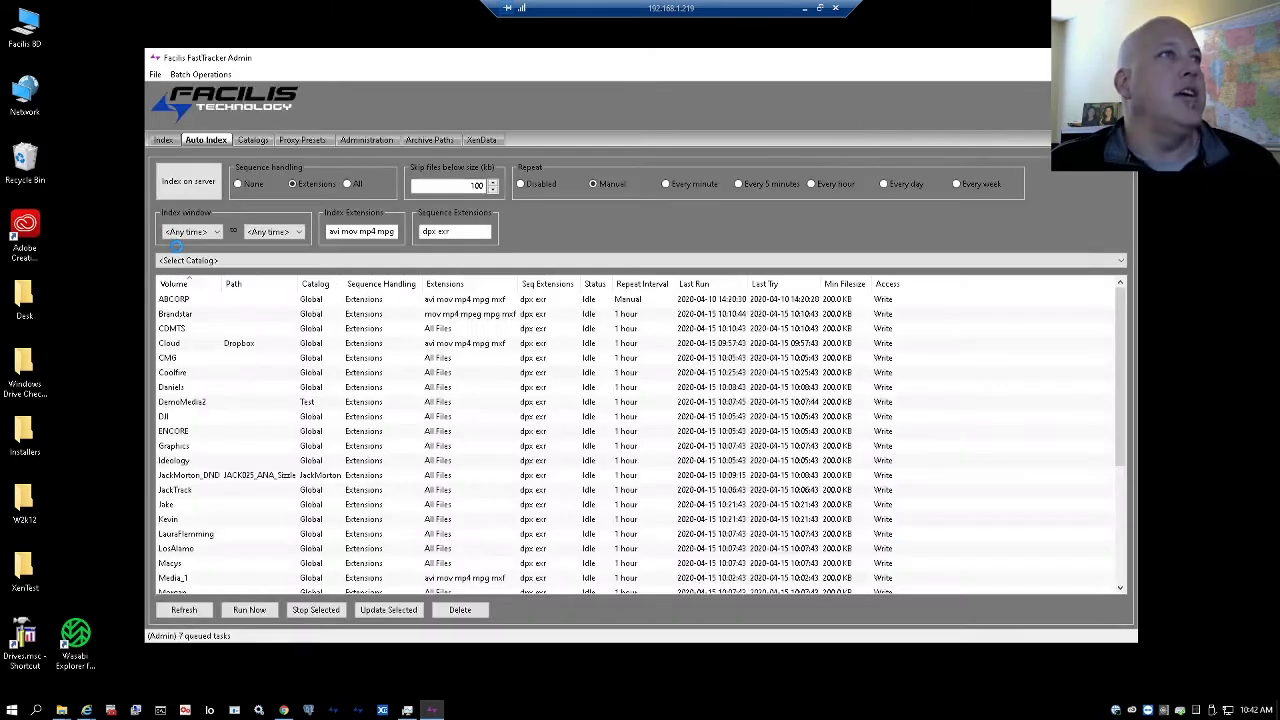
pyautogui.moveTo(529, 63); pyautogui.dragTo(514, 60)
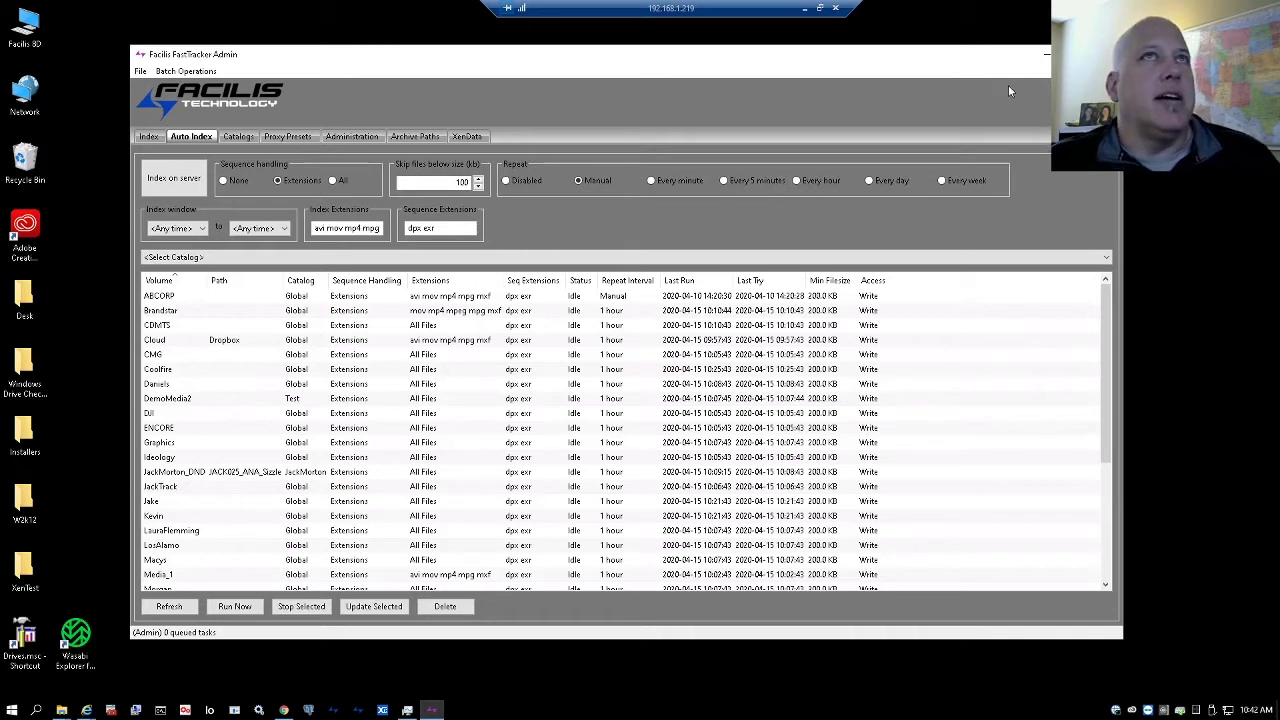
# Launch FastTracker Client from the Facilis FastTracker program group
pyautogui.click(12, 709)
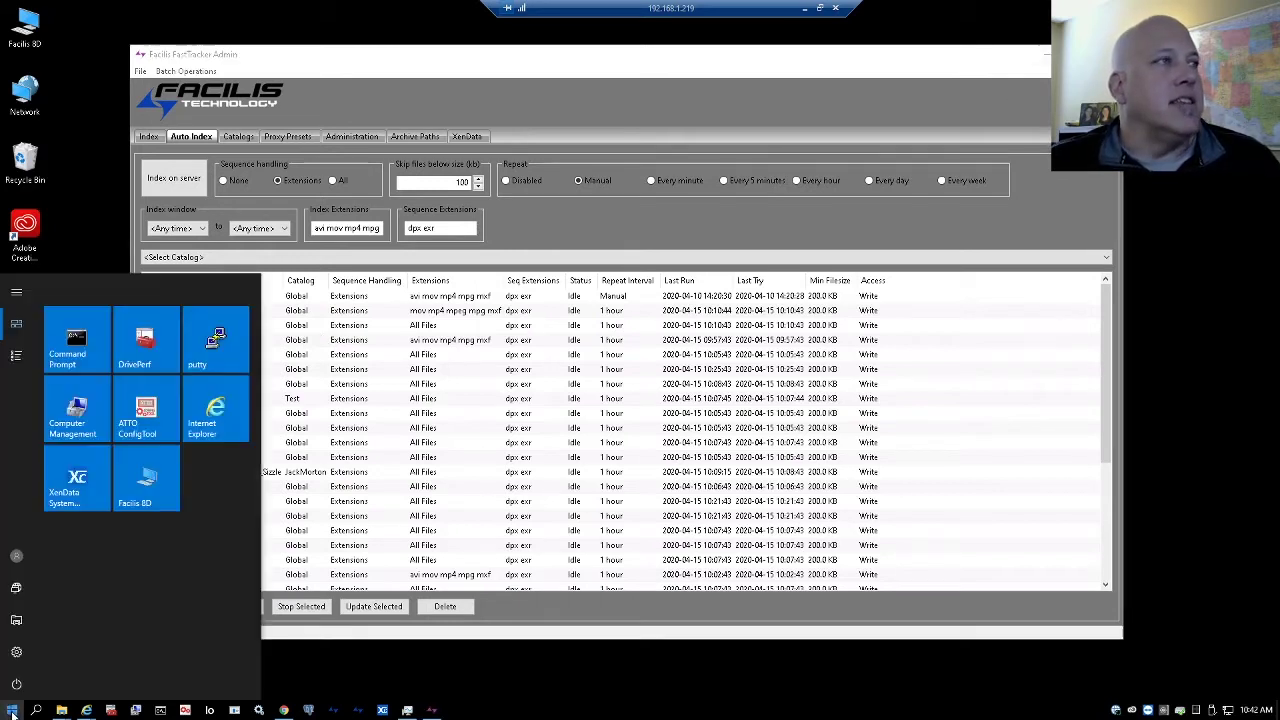
pyautogui.click(16, 355)
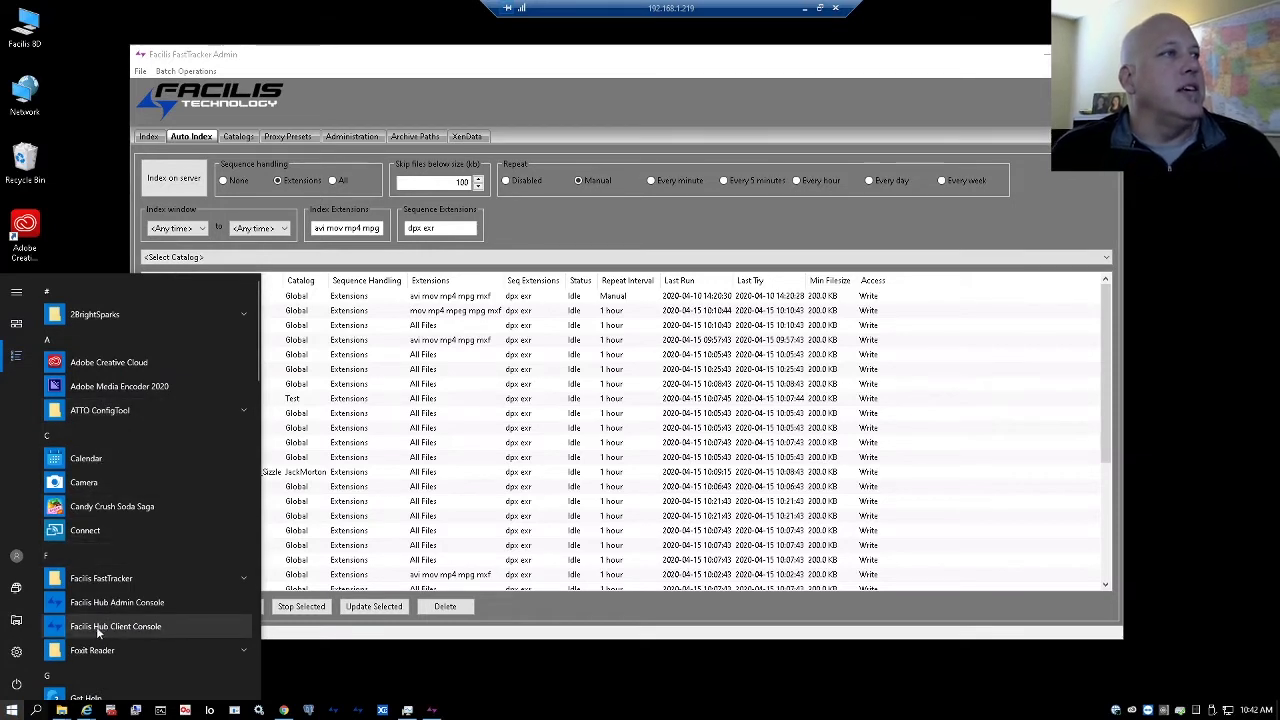
pyautogui.scroll(-1, 95, 600)
pyautogui.scroll(-2, 90, 580)
pyautogui.click(100, 456)
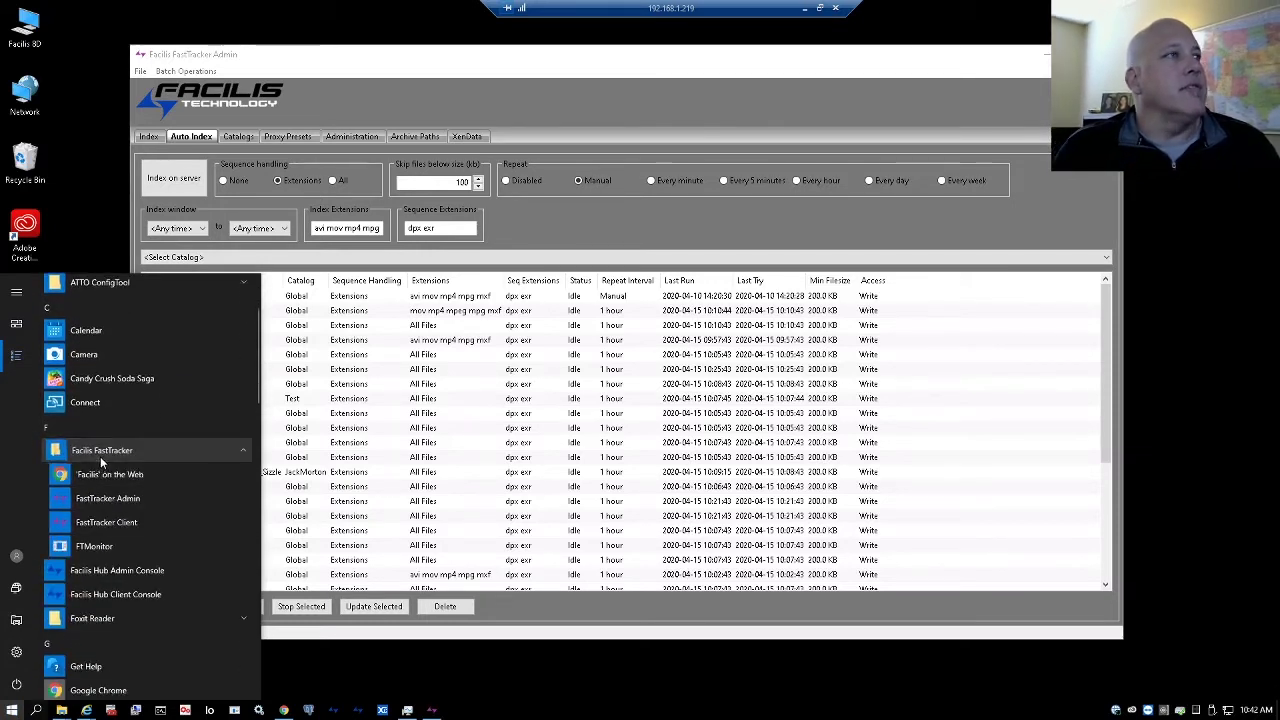
pyautogui.click(89, 523)
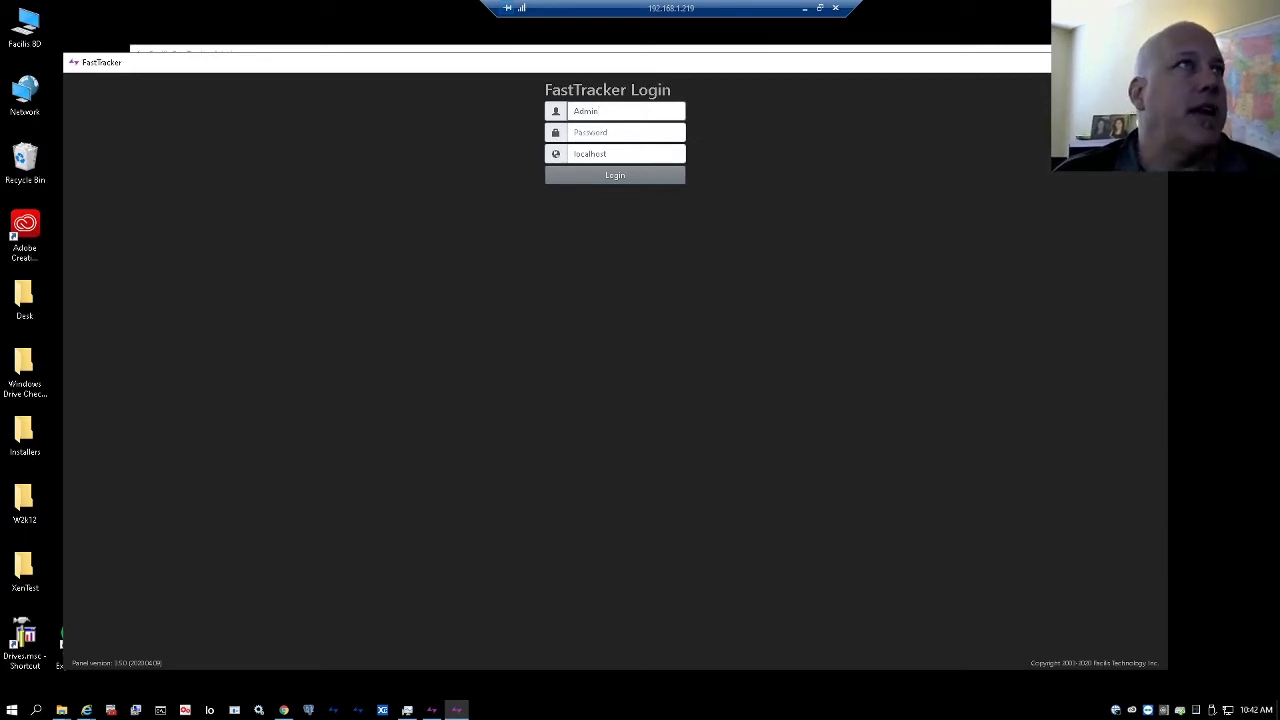
# Log in to the FastTracker client as Admin on localhost with the password left blank
pyautogui.moveTo(611, 154); pyautogui.dragTo(575, 154)
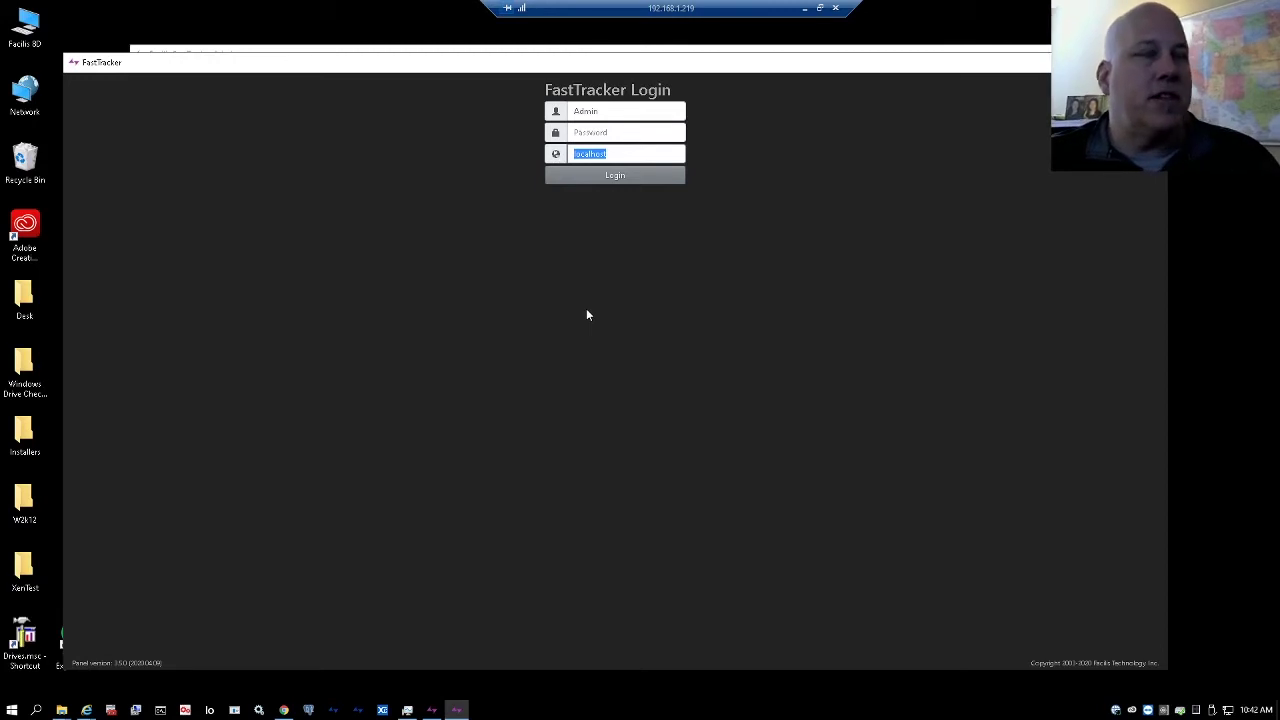
pyautogui.moveTo(602, 111); pyautogui.dragTo(579, 111)
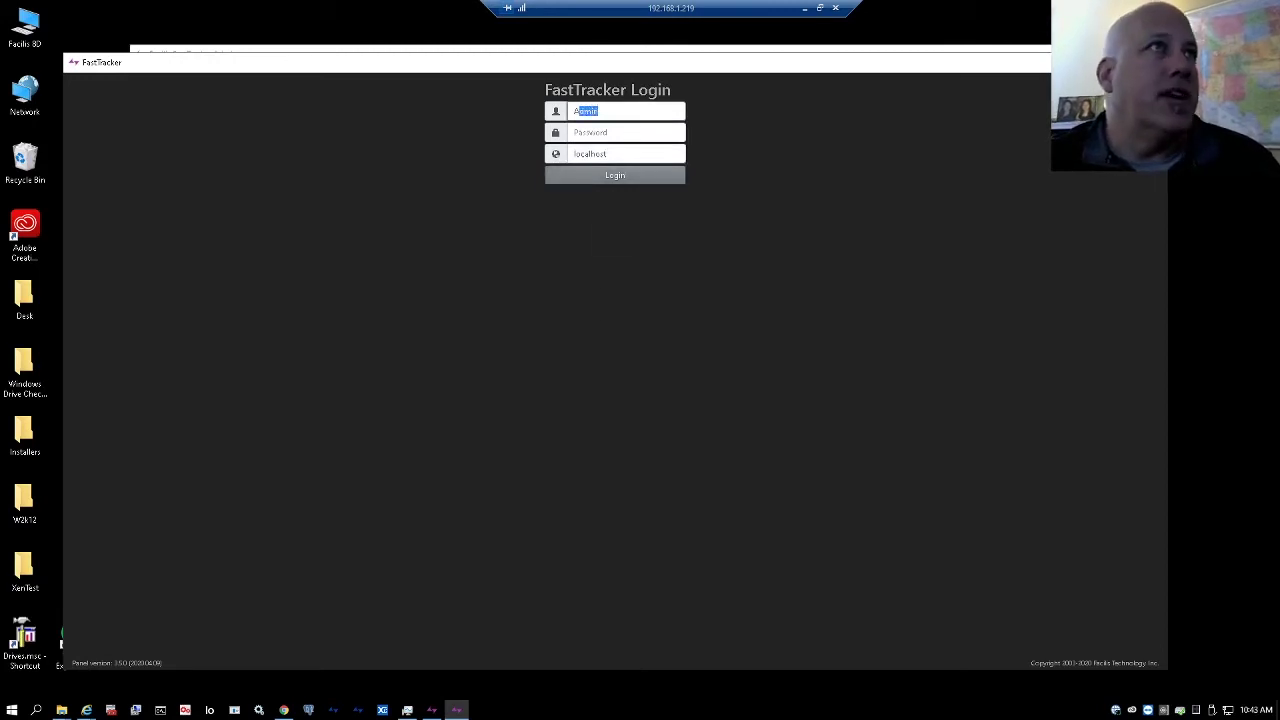
pyautogui.press('Tab')
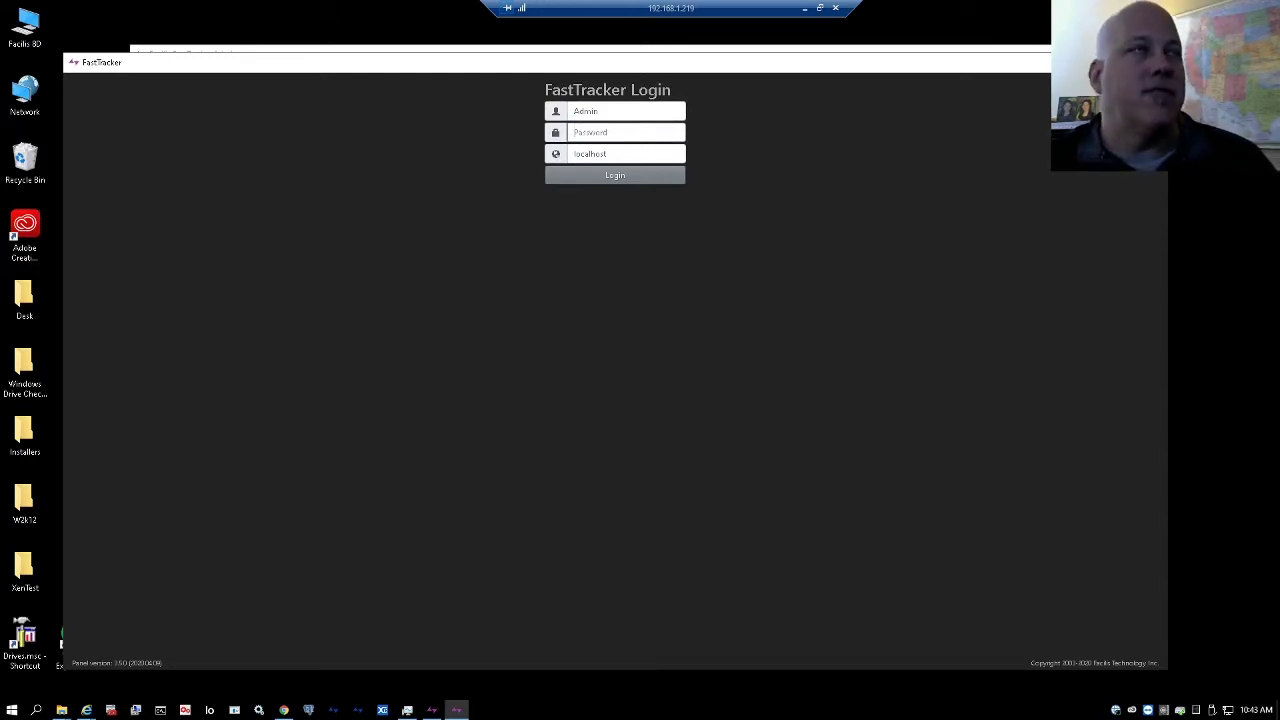
pyautogui.click(620, 177)
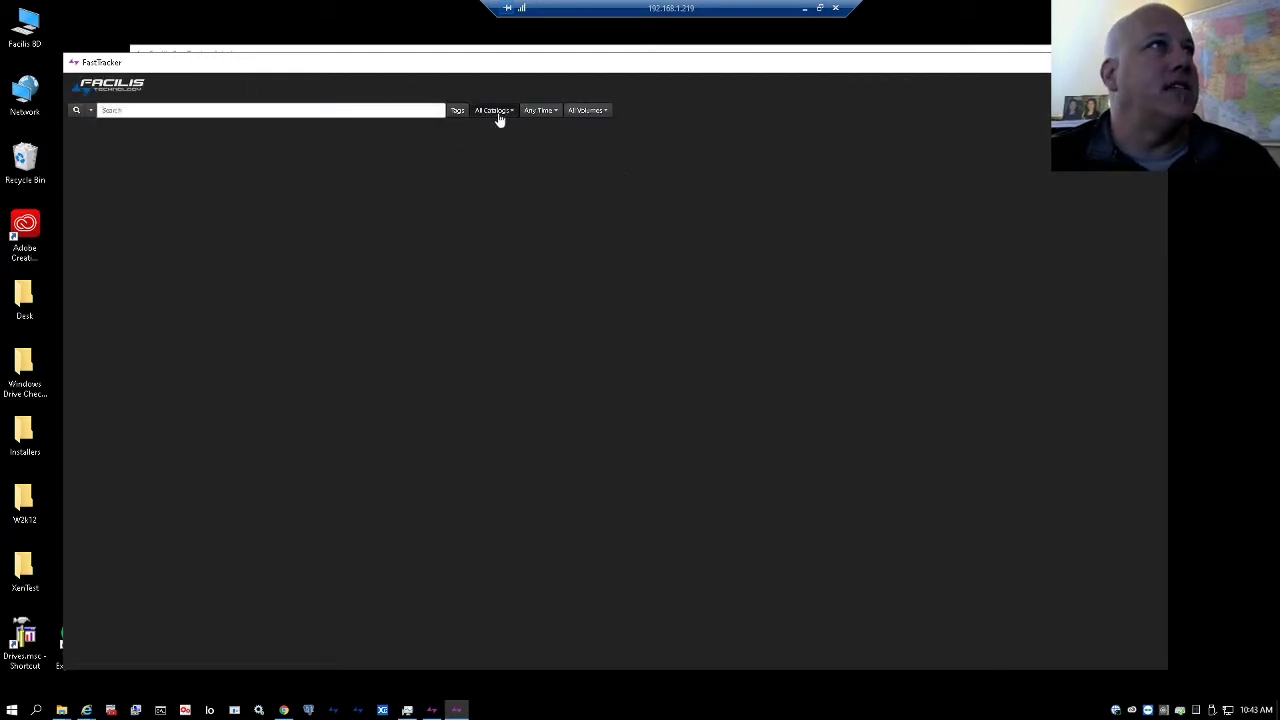
# Look through the client's catalog and volume filters, then minimize the client to return to FastTracker Admin
pyautogui.click(495, 111)
pyautogui.click(590, 111)
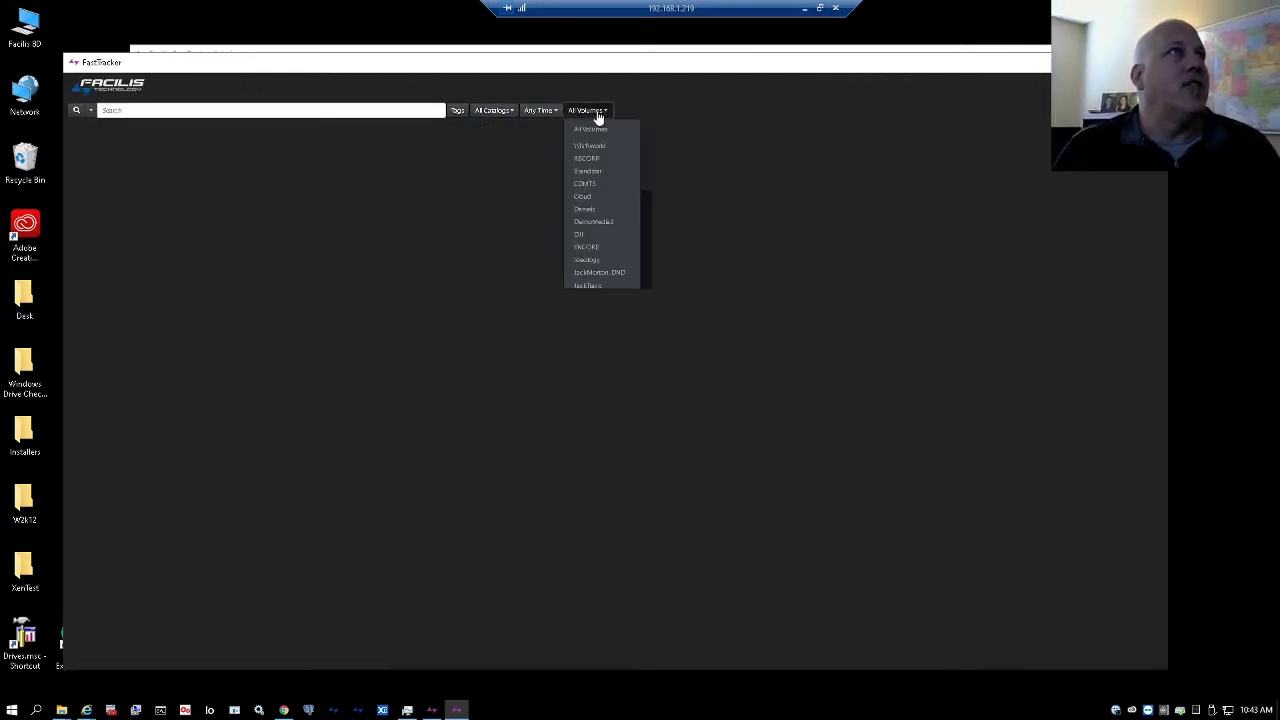
pyautogui.click(497, 113)
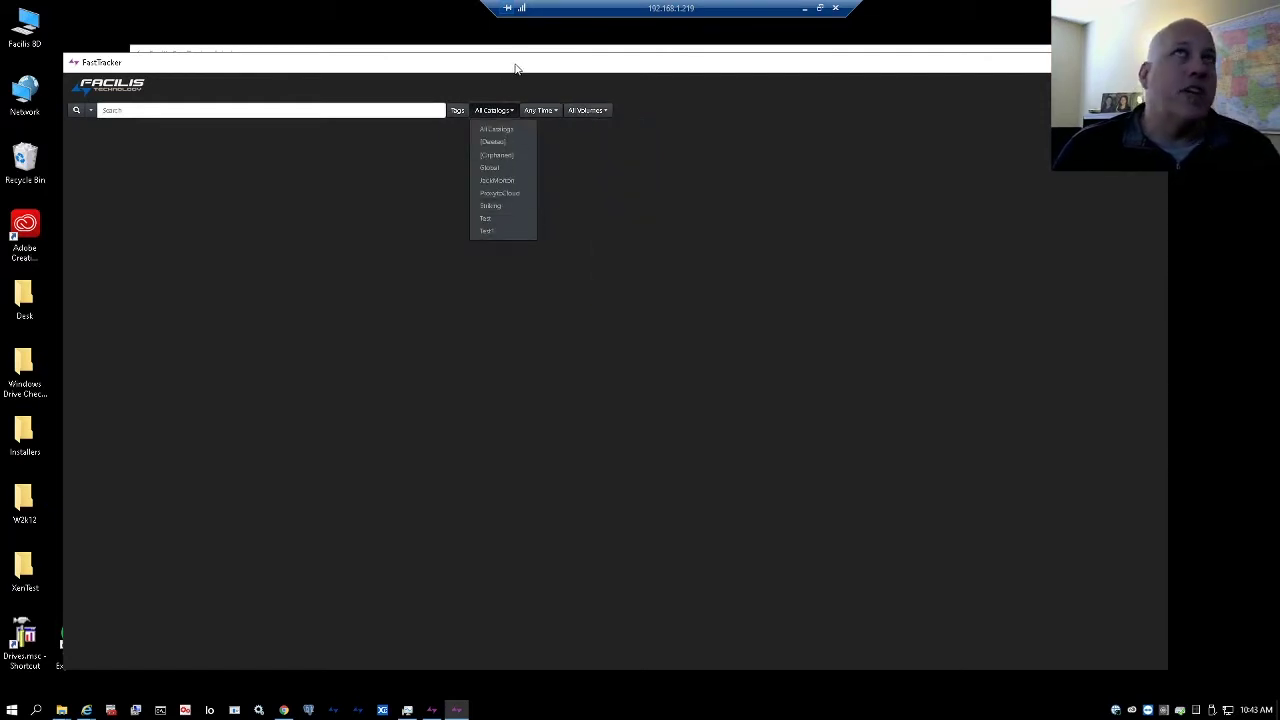
pyautogui.click(1091, 62)
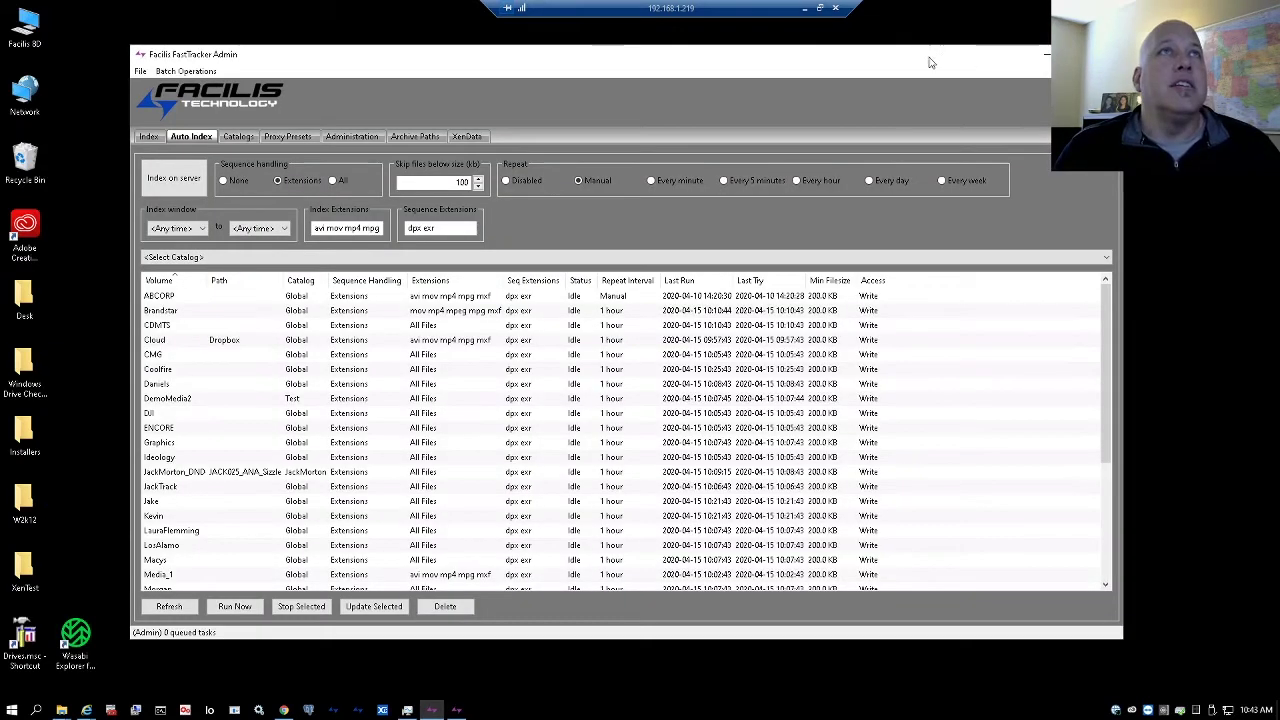
pyautogui.moveTo(925, 62); pyautogui.dragTo(987, 76)
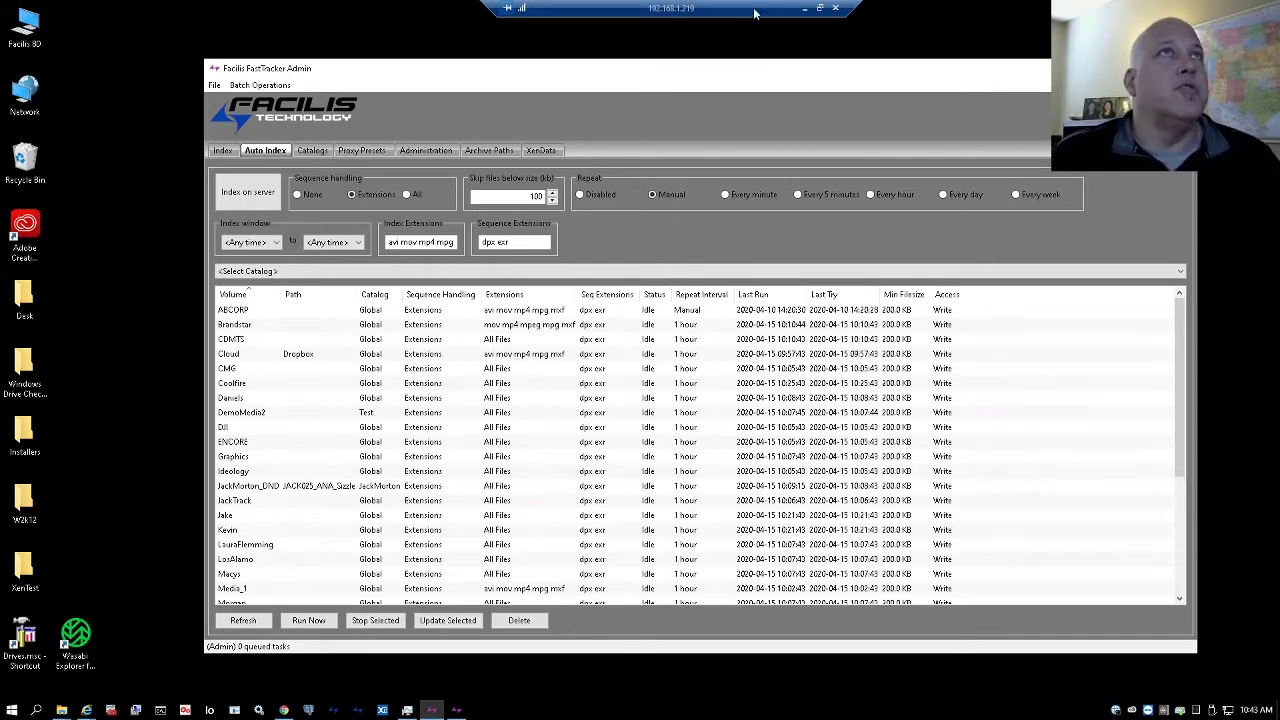
# Switch from the remote server to the local desktop and run Facilis FastTracker Windows 3.5.0.exe from the FastTracker 3.5 folder's Windows subfolder
pyautogui.click(805, 9)
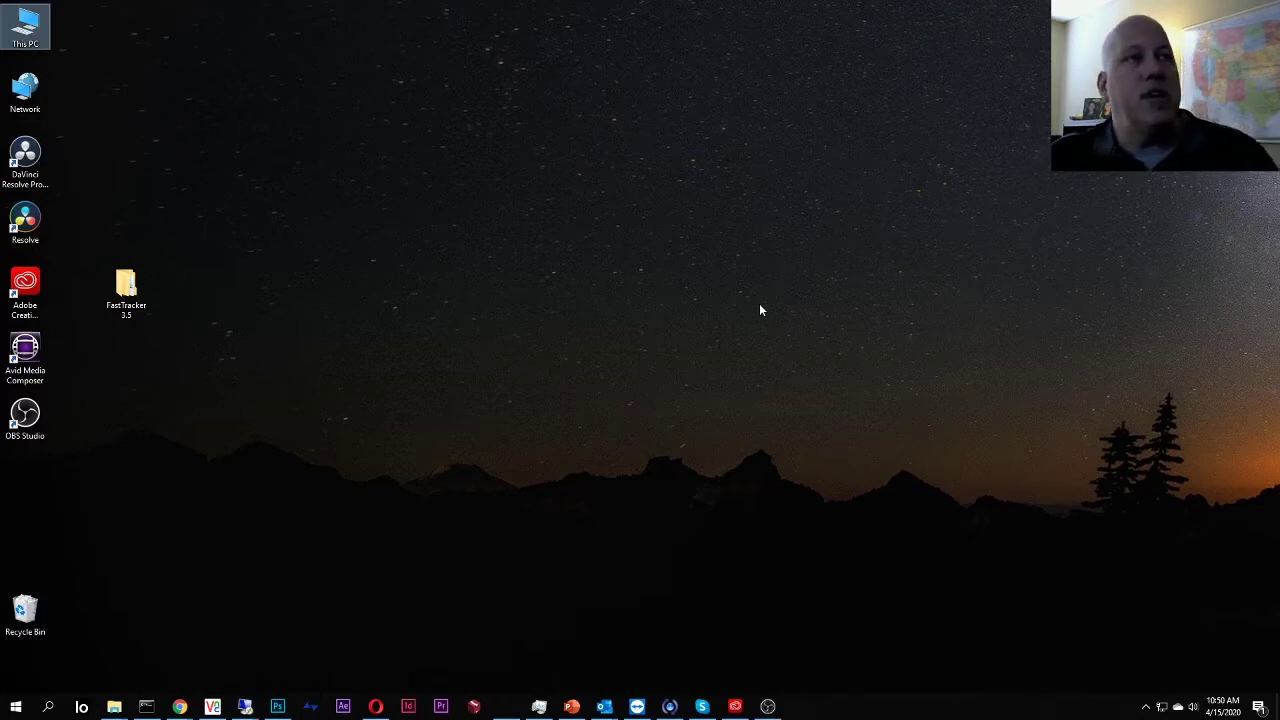
pyautogui.doubleClick(128, 290)
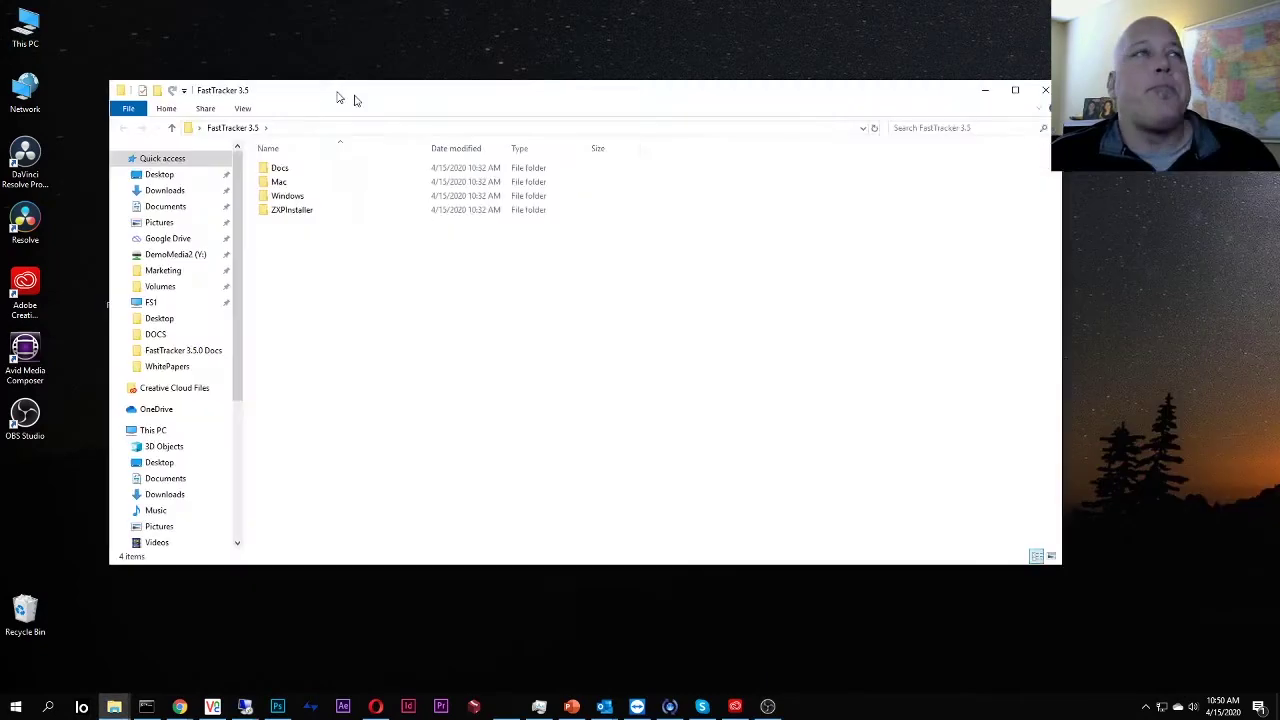
pyautogui.moveTo(354, 103); pyautogui.dragTo(417, 123)
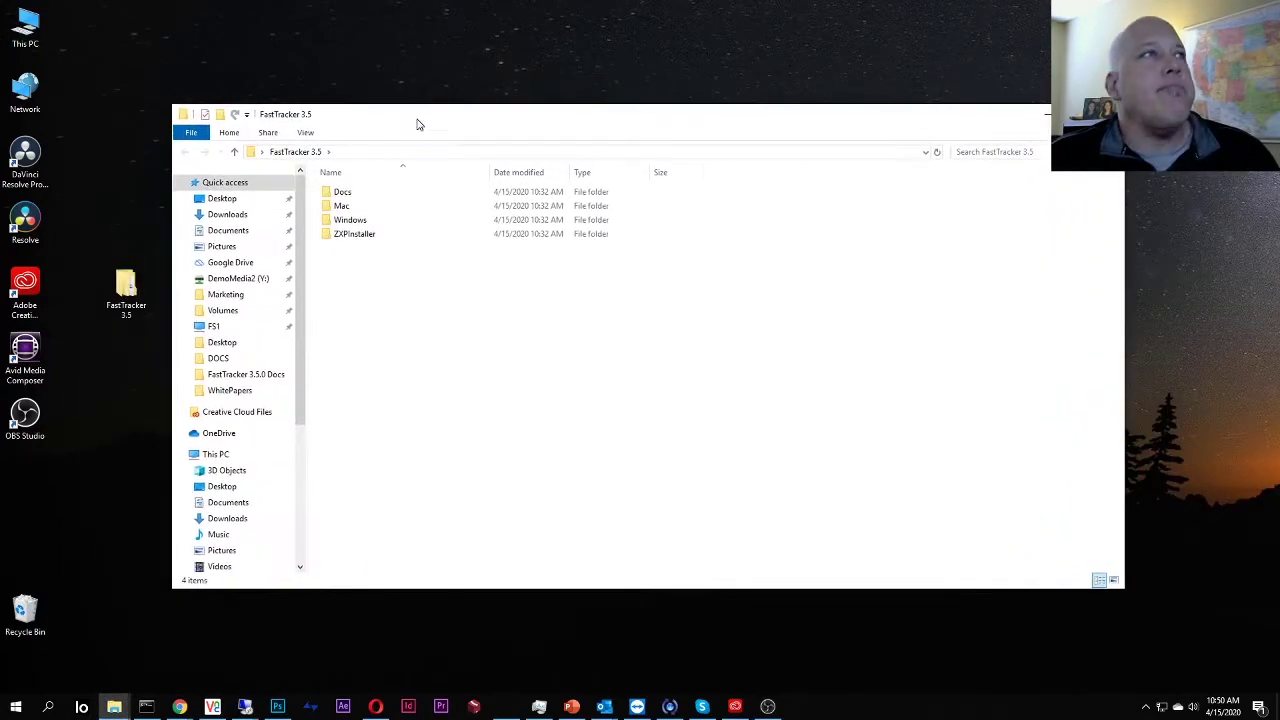
pyautogui.doubleClick(346, 221)
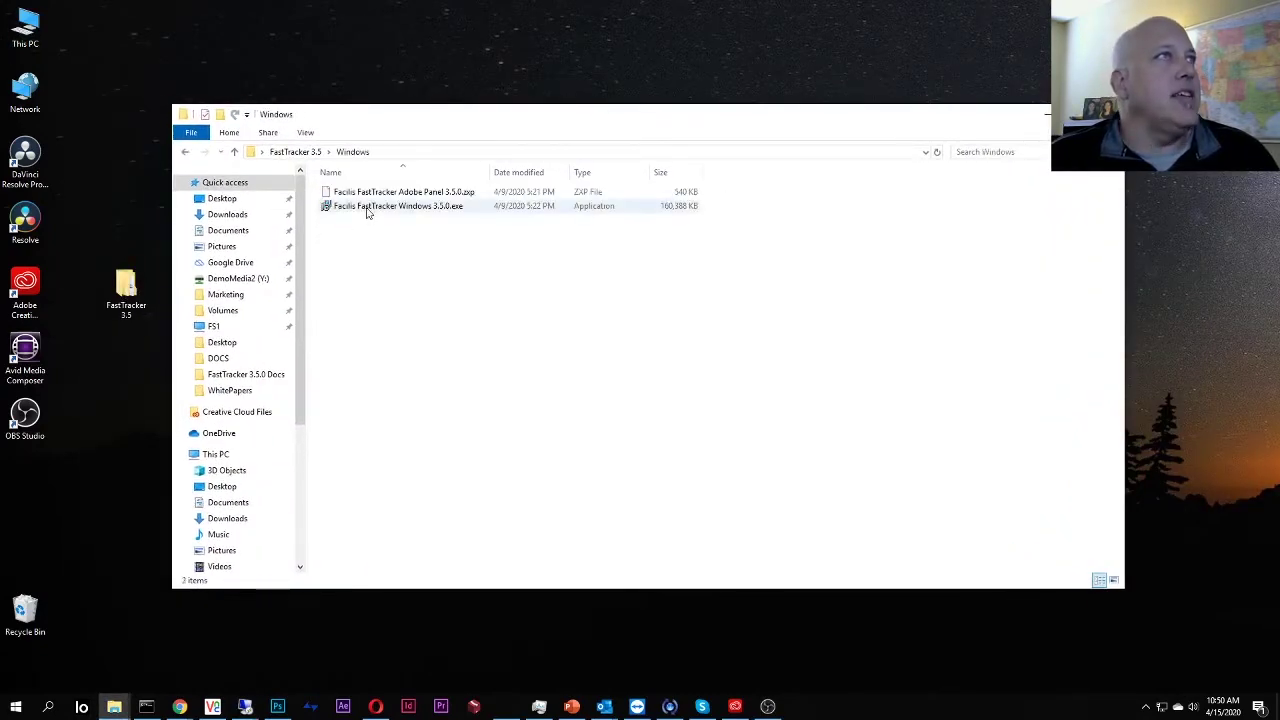
pyautogui.click(360, 208)
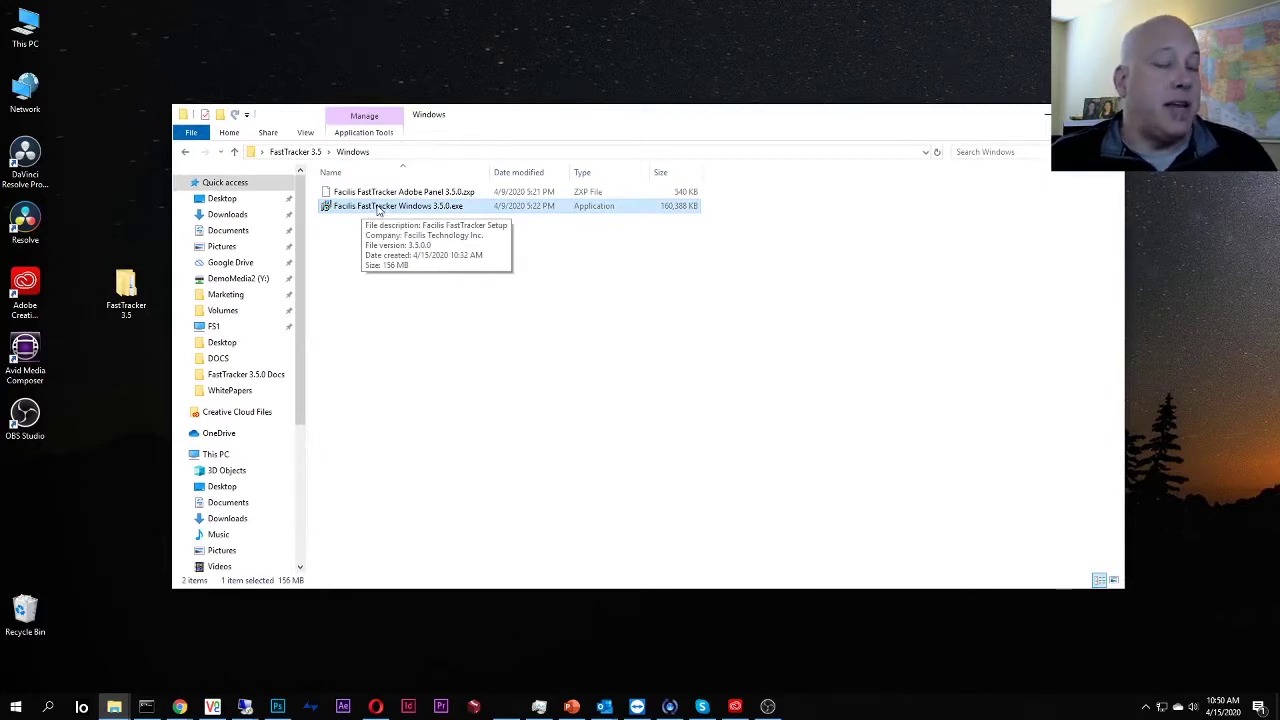
pyautogui.doubleClick(376, 208)
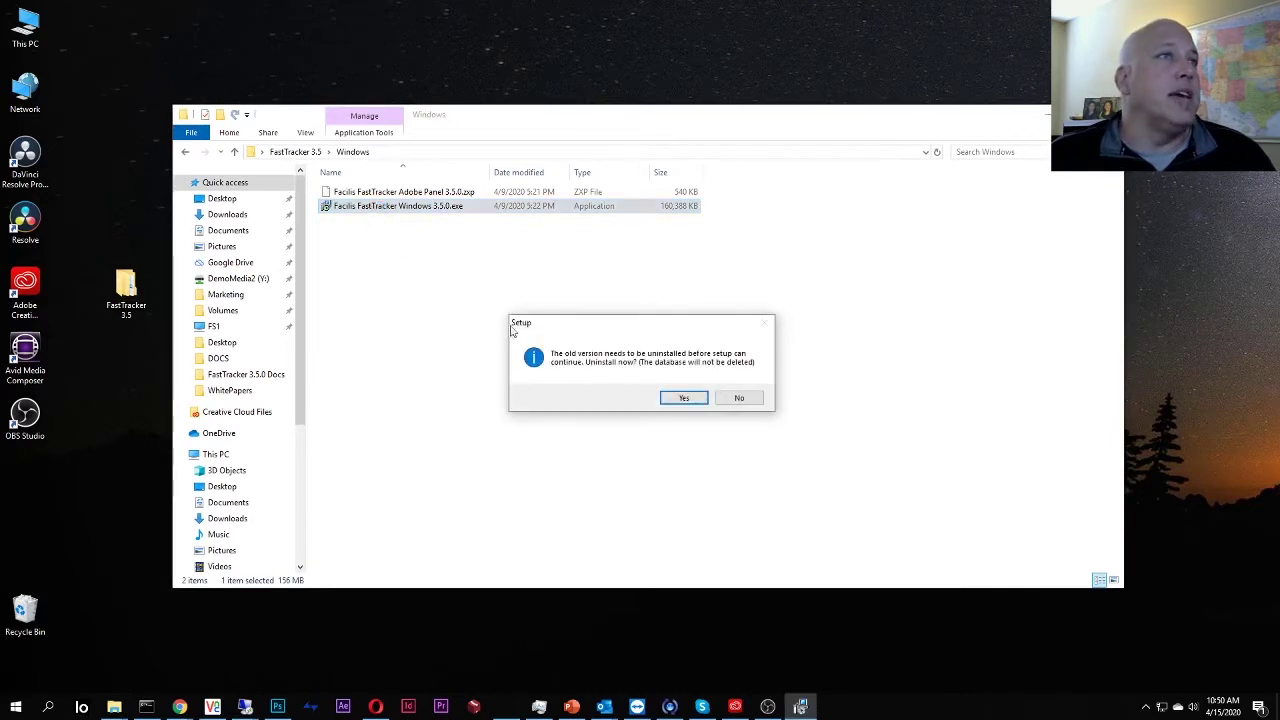
# Uninstall the old FastTracker version, complete the setup with the Client only components, and close the installer folder
pyautogui.click(686, 398)
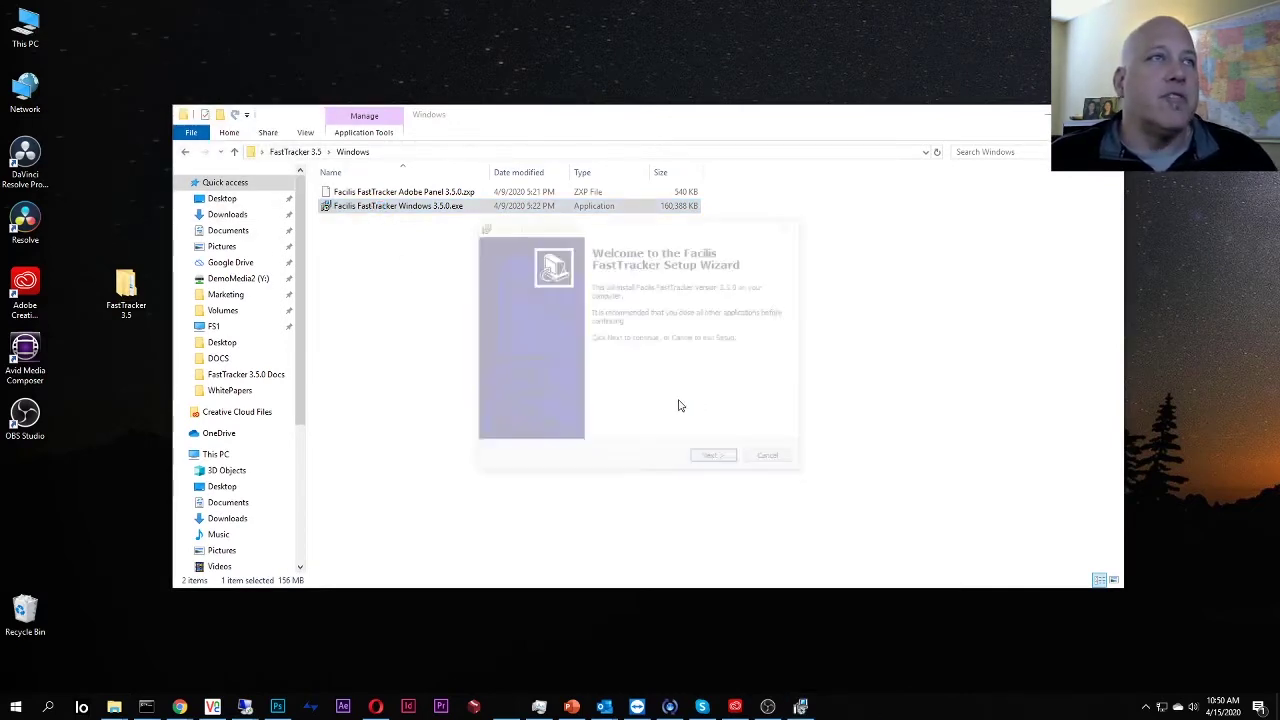
pyautogui.click(715, 460)
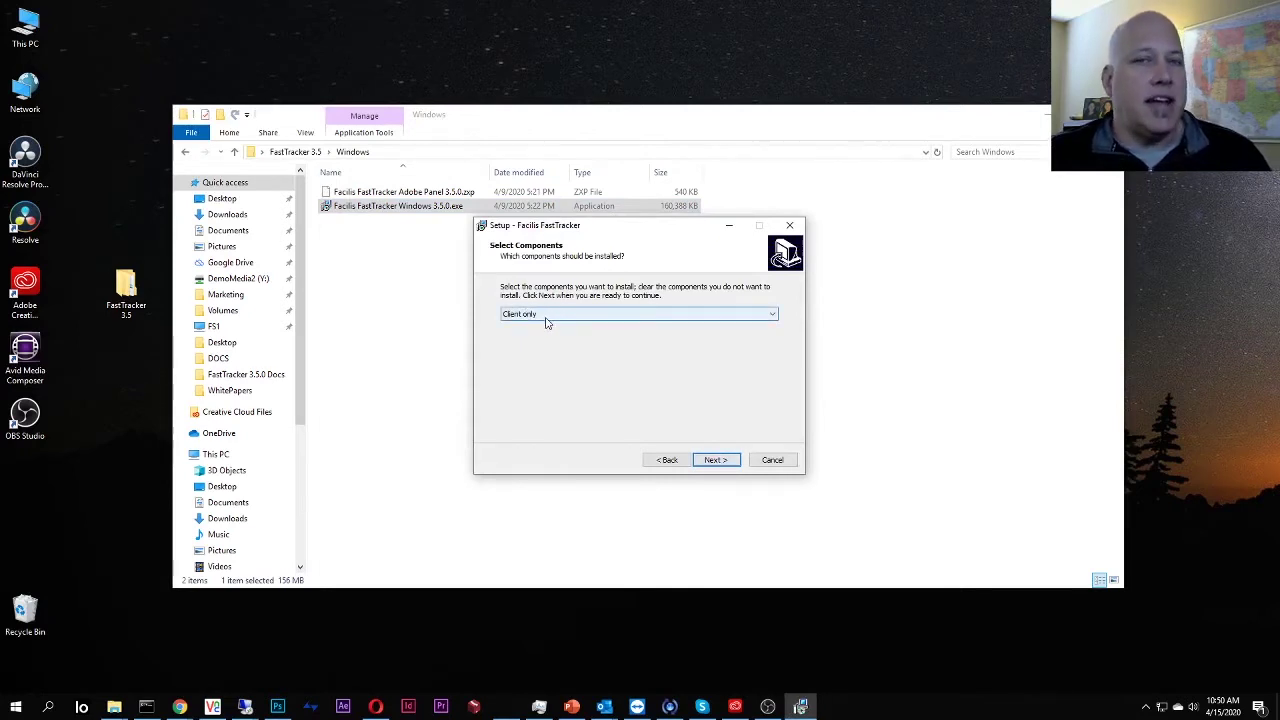
pyautogui.click(715, 460)
pyautogui.click(716, 461)
pyautogui.click(716, 461)
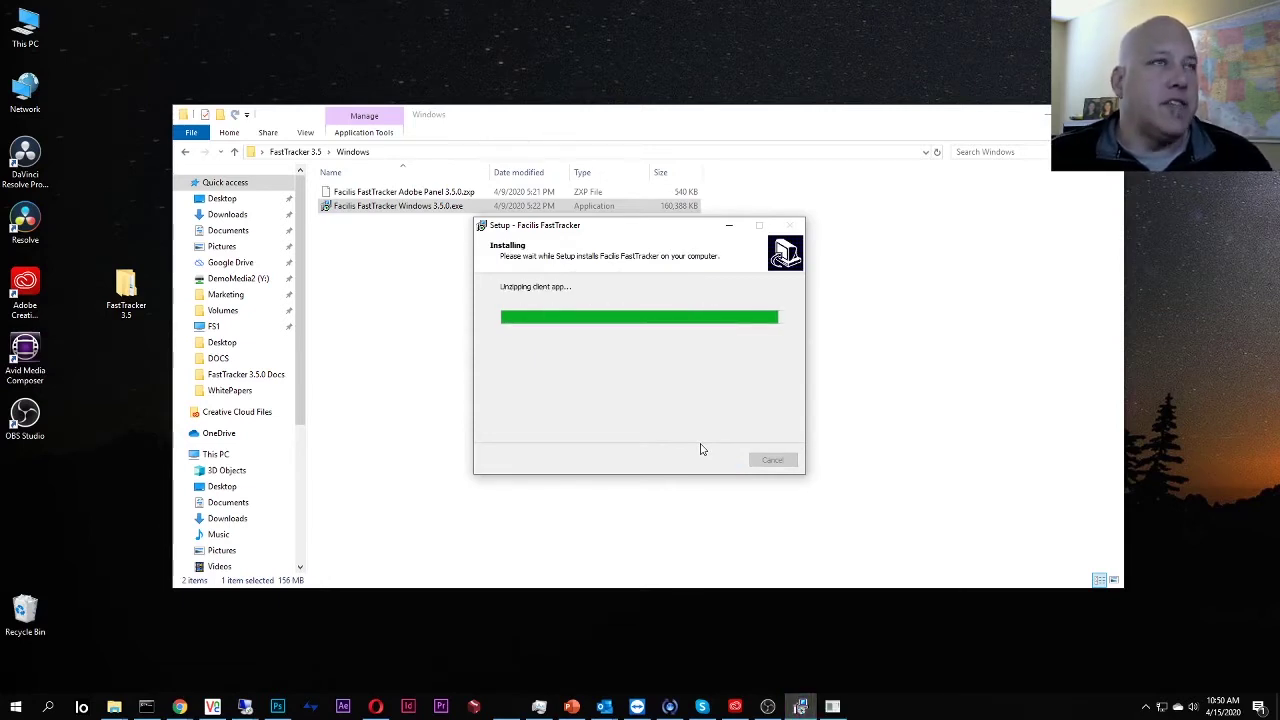
pyautogui.click(710, 460)
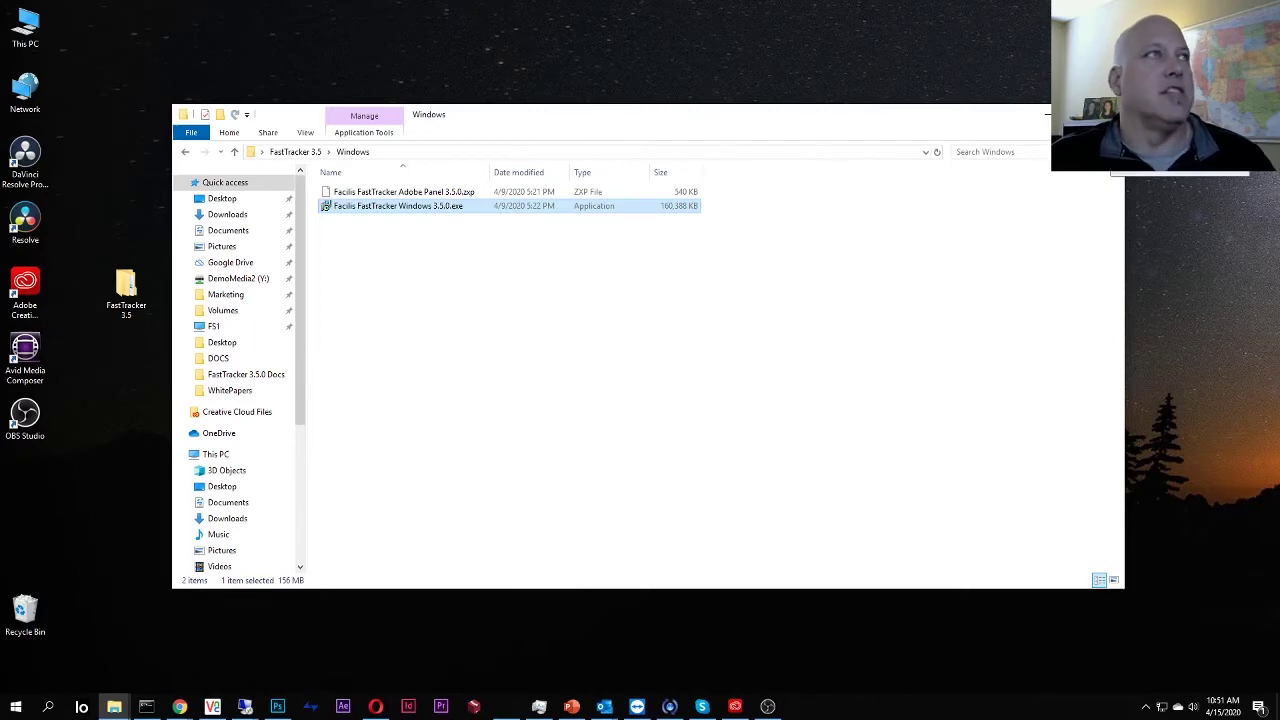
pyautogui.click(1101, 113)
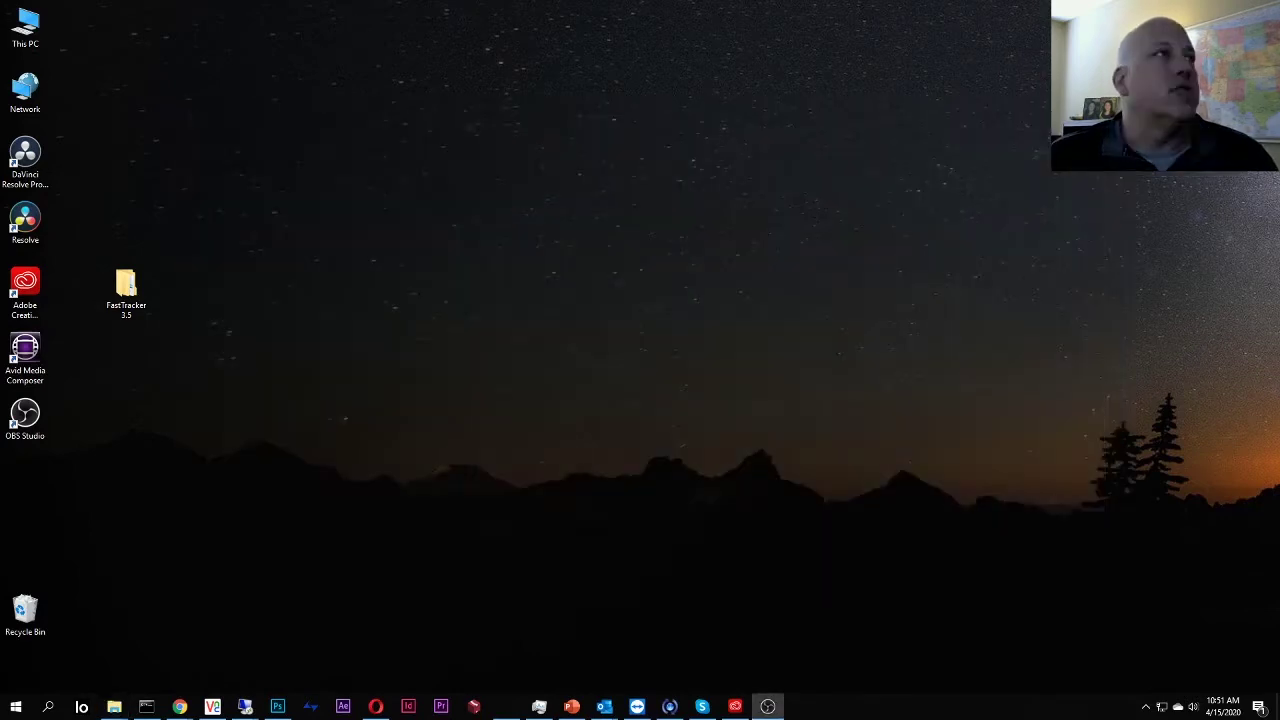
# Launch FastTracker Admin on the workstation from the Facilis FastTracker program group and connect as Admin with the password left blank
pyautogui.click(16, 706)
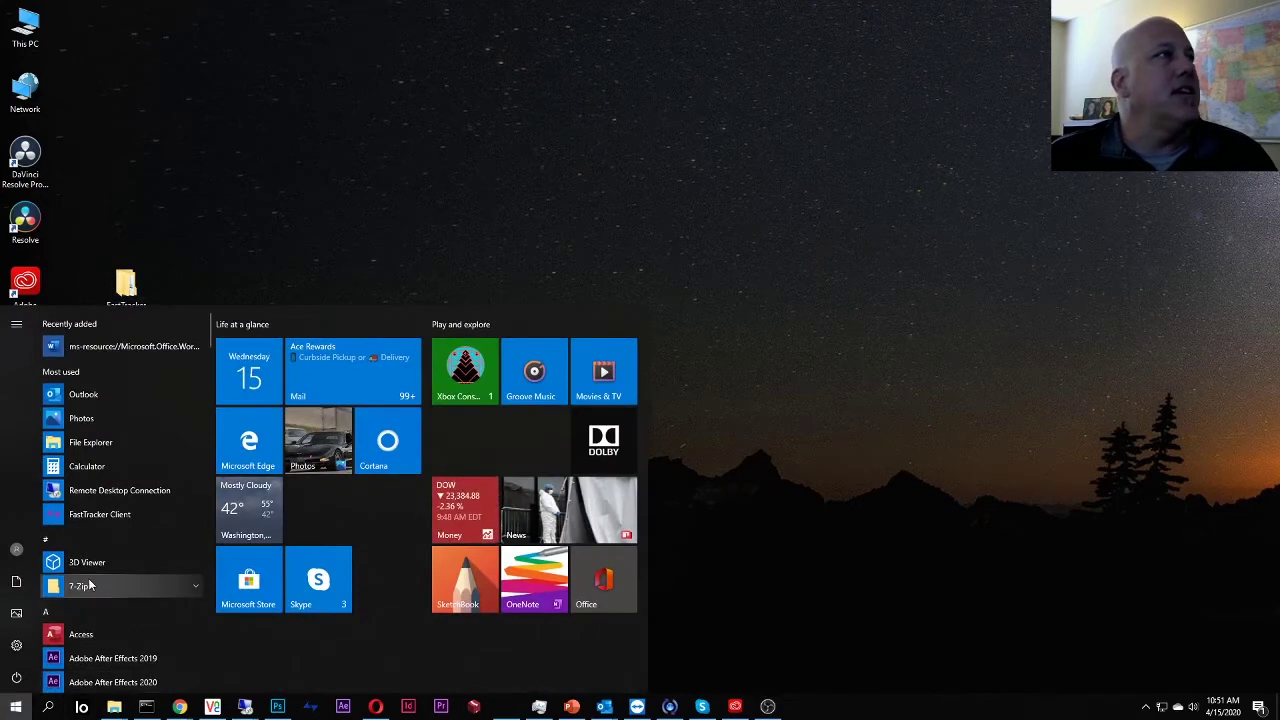
pyautogui.scroll(-10, 80, 600)
pyautogui.scroll(-6, 92, 585)
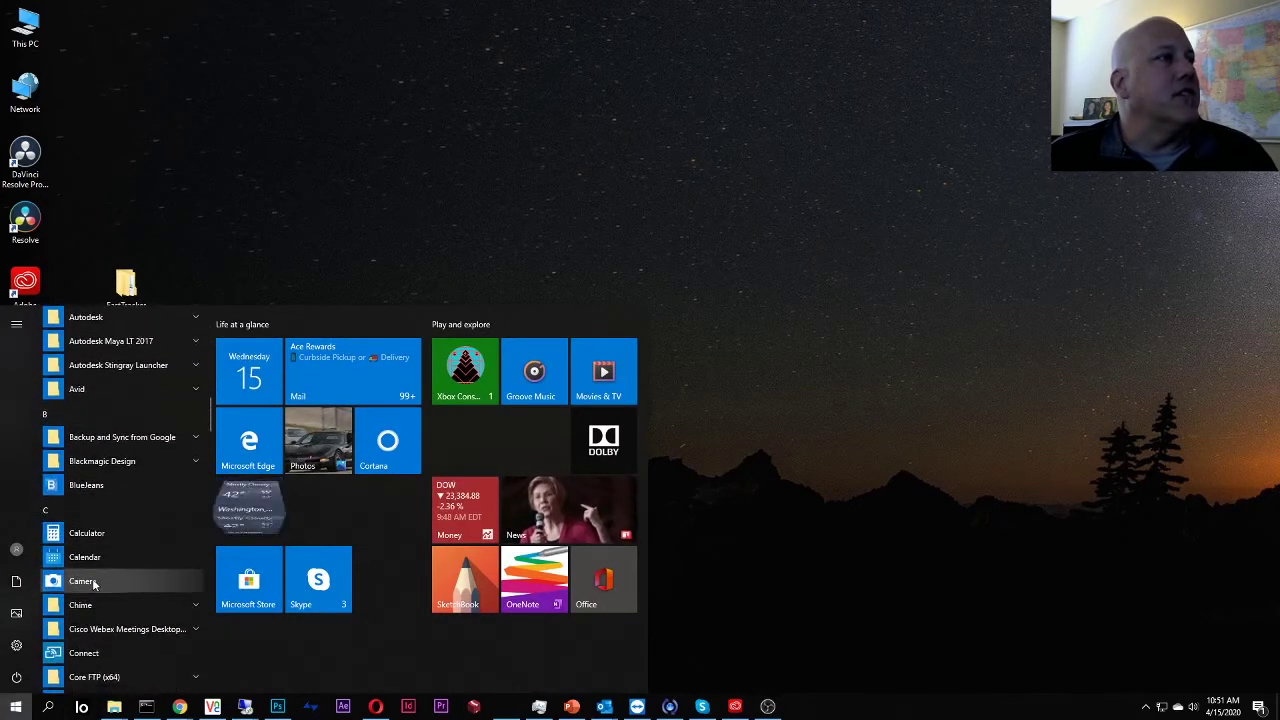
pyautogui.click(104, 603)
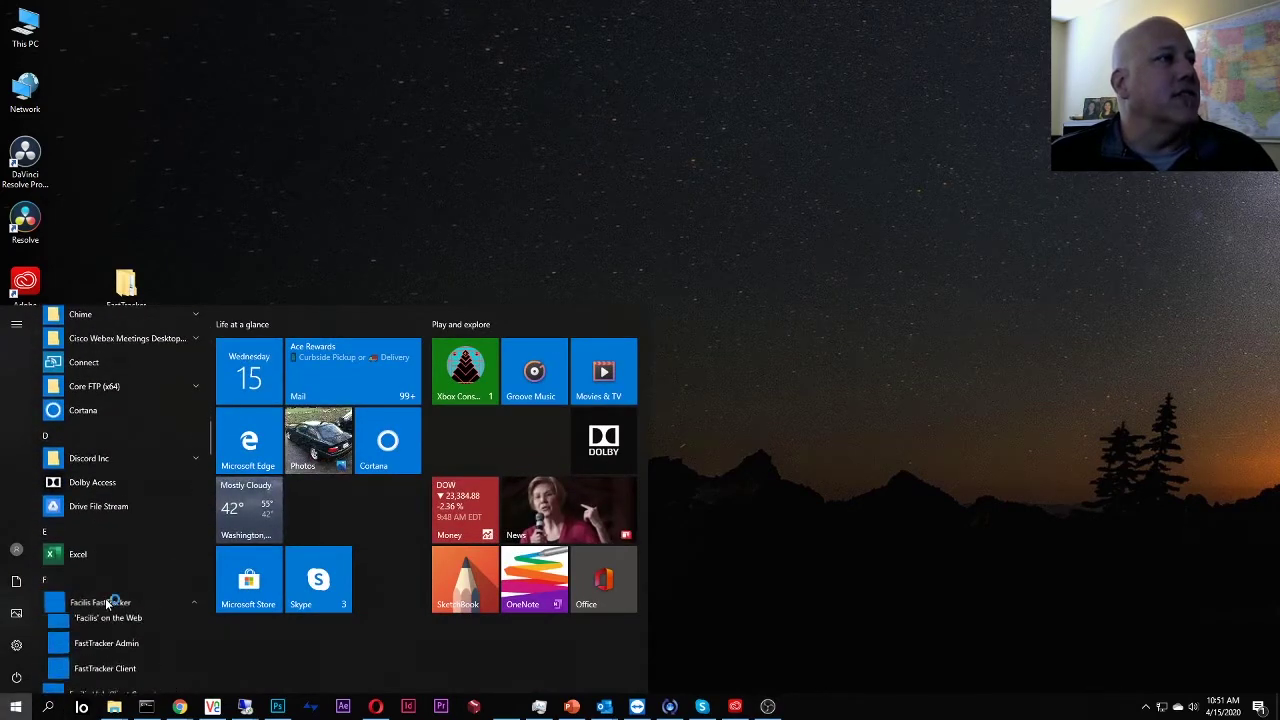
pyautogui.scroll(-3, 104, 598)
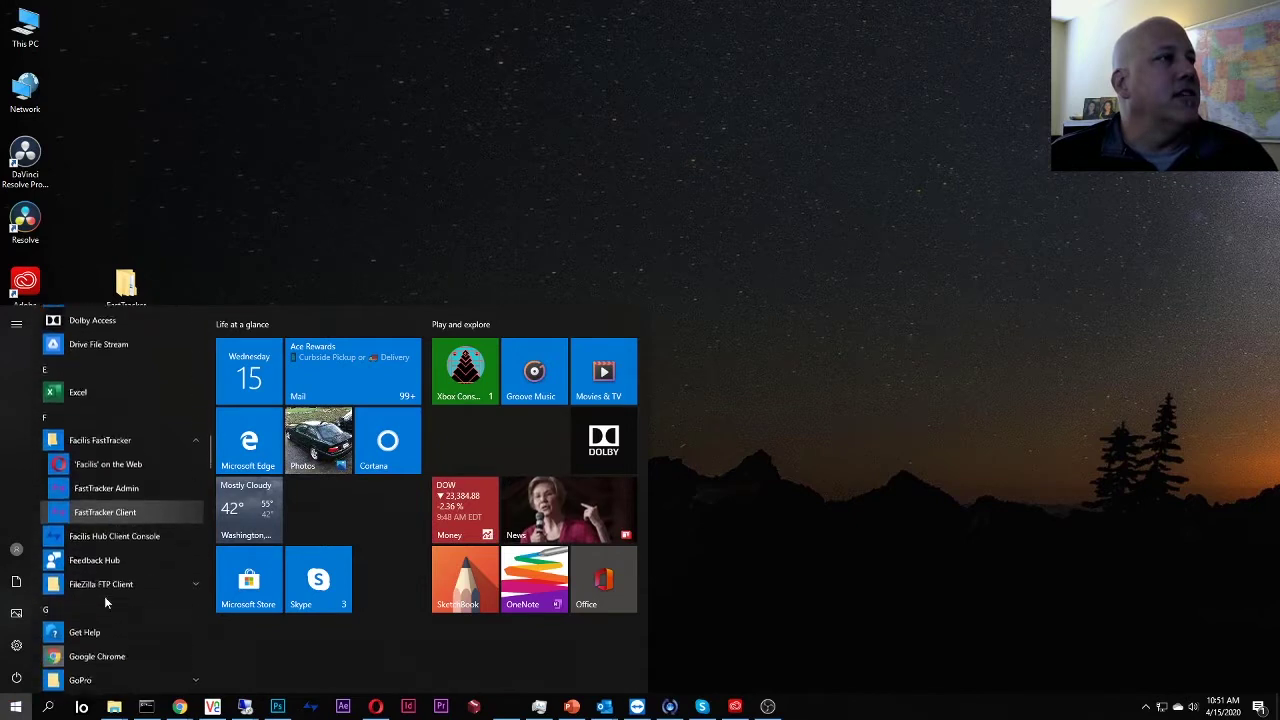
pyautogui.click(116, 479)
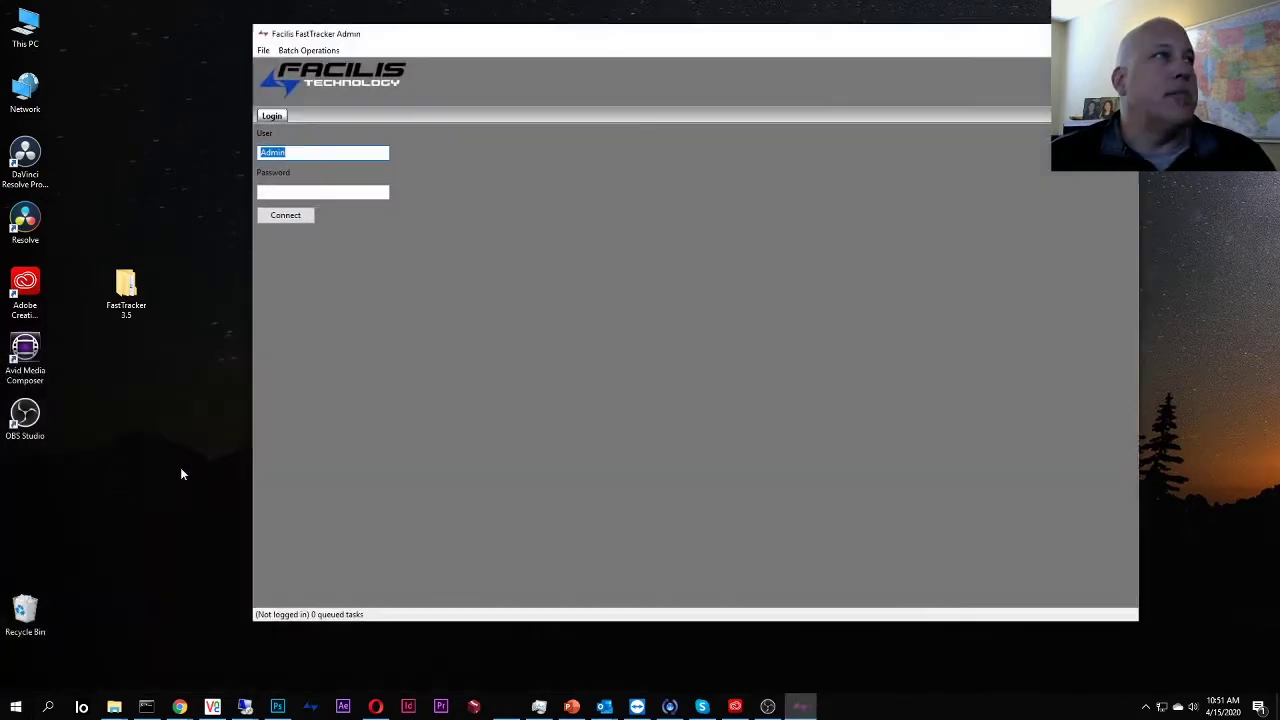
pyautogui.click(287, 216)
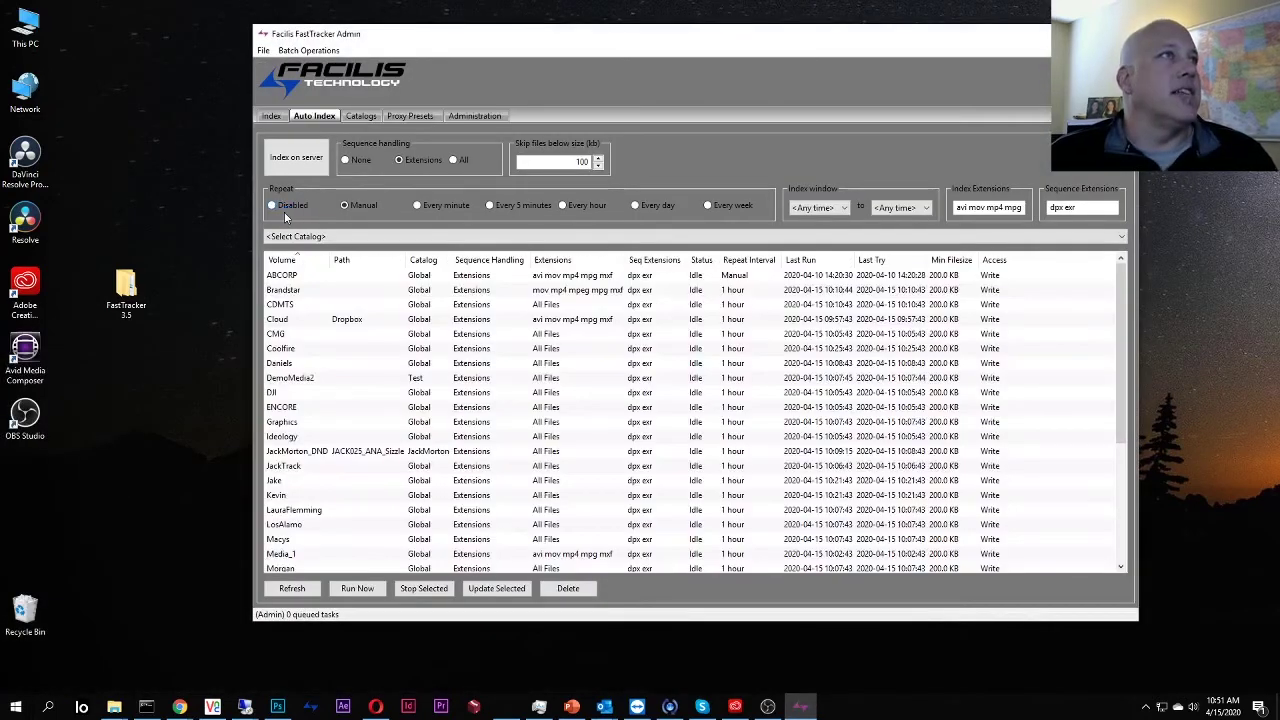
# Check the port number and server address in FastTracker Admin's Network Configuration, cancel without changes, and minimize FastTracker Admin
pyautogui.click(263, 51)
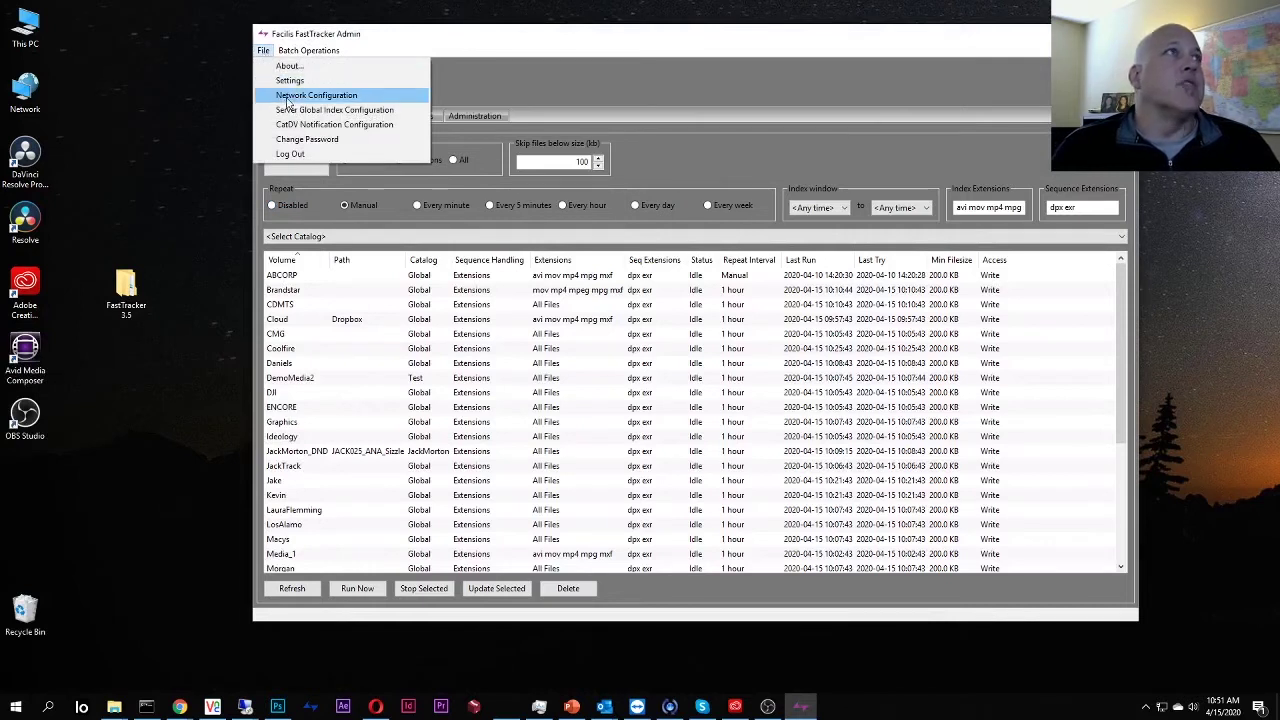
pyautogui.click(288, 92)
pyautogui.press('Tab')
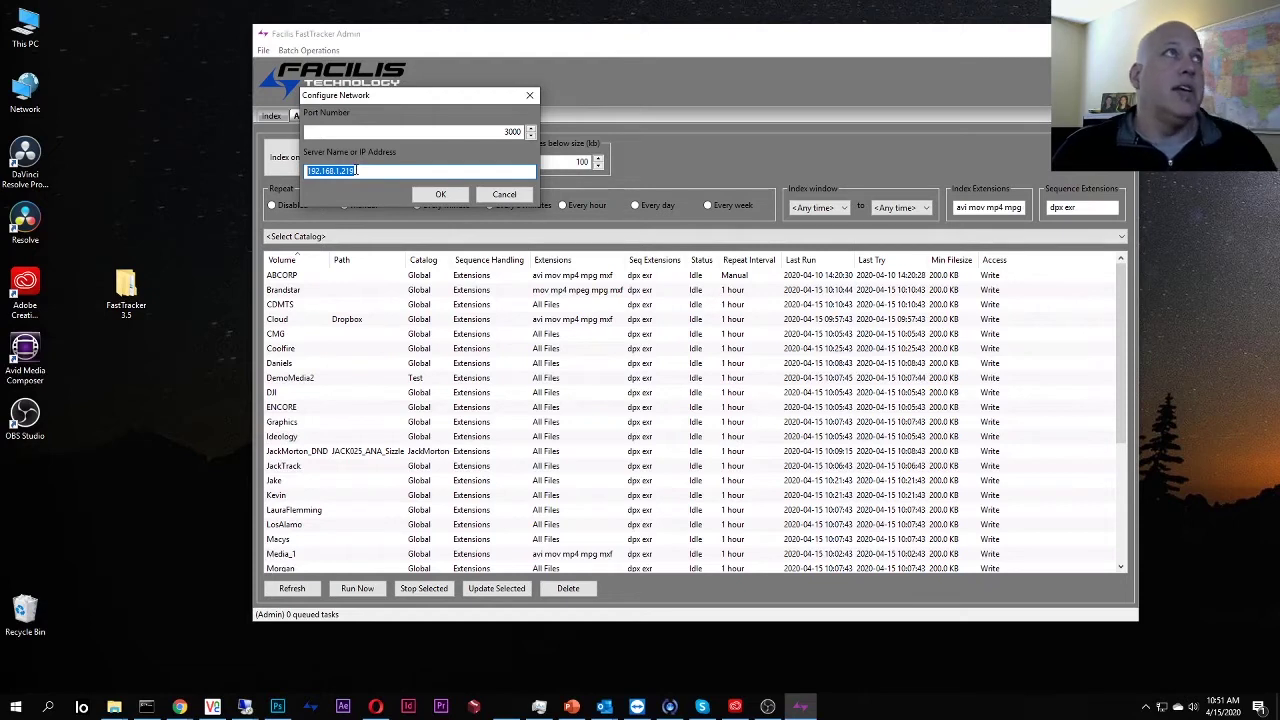
pyautogui.click(504, 194)
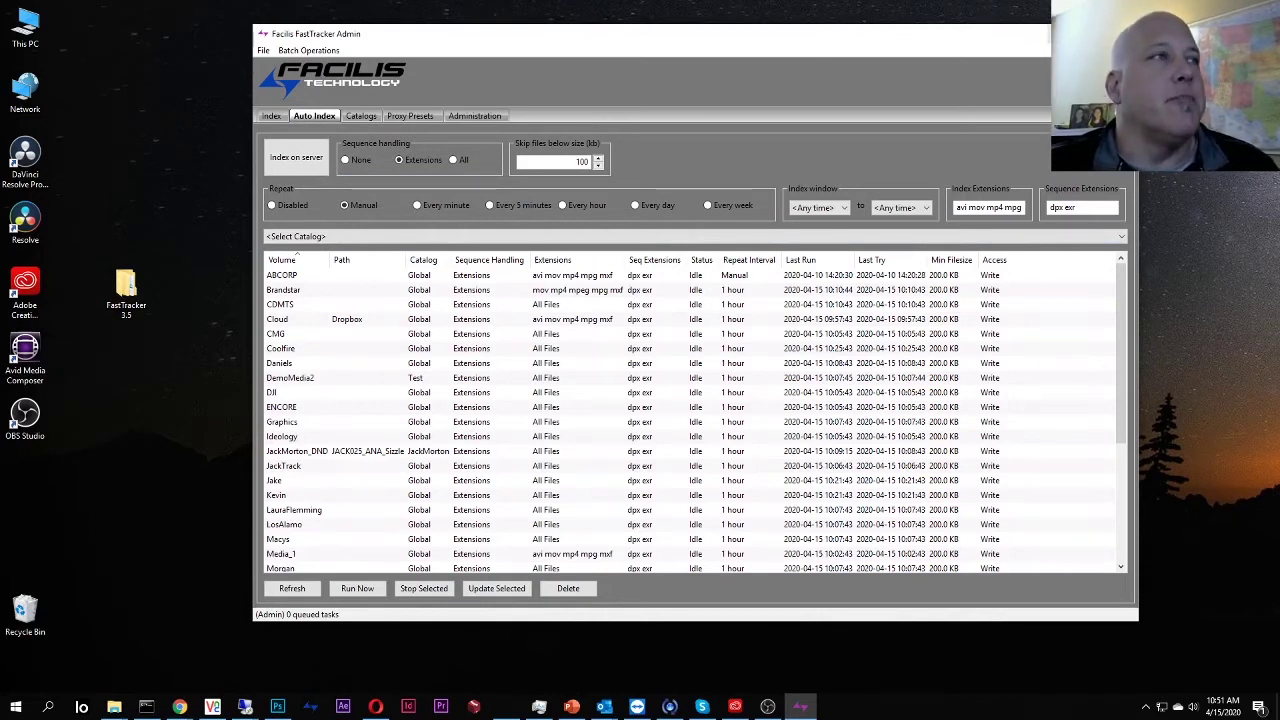
pyautogui.hotkey('alt', 'F4')
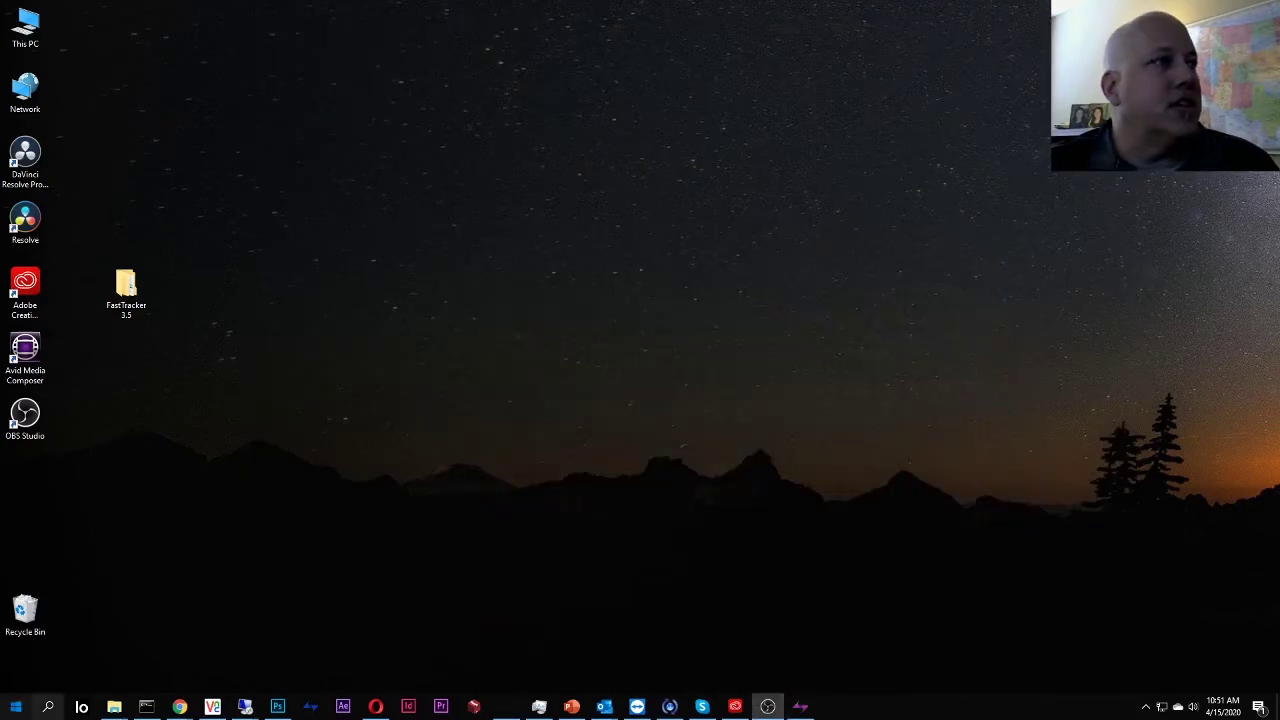
# Launch FastTracker Client from the Facilis FastTracker program group and bring its login window to the front
pyautogui.click(16, 706)
pyautogui.scroll(-10, 91, 573)
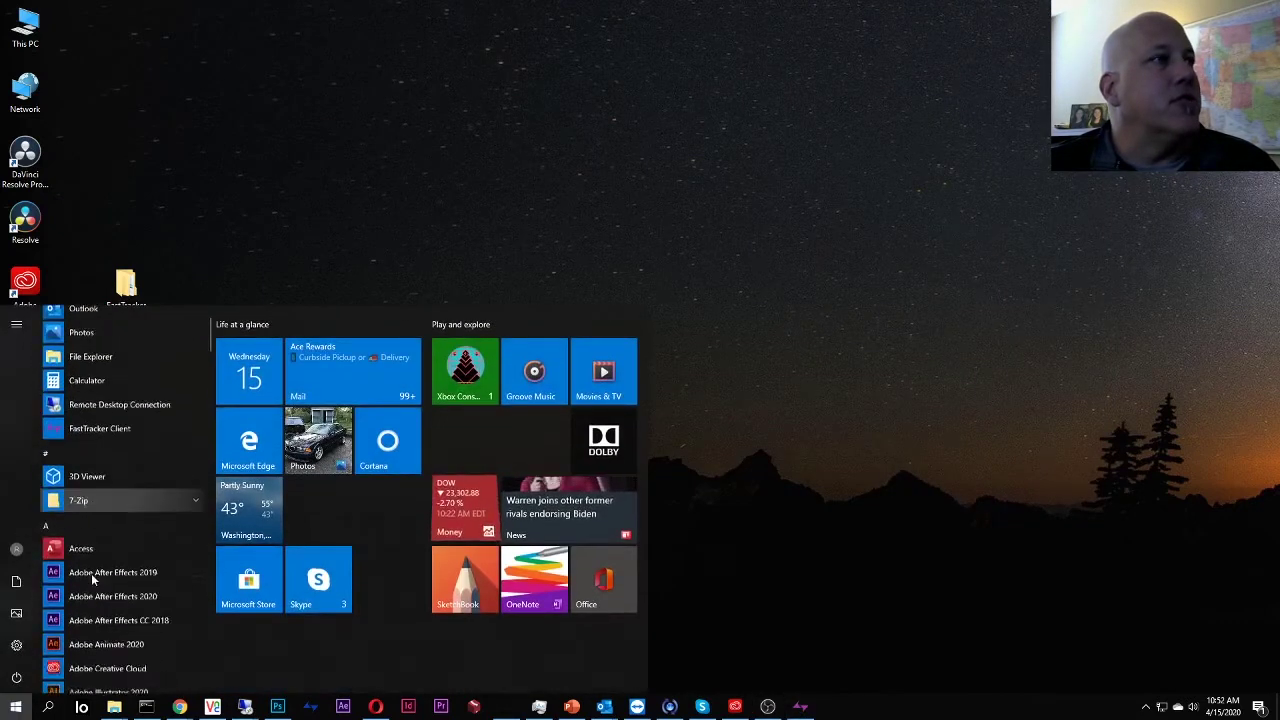
pyautogui.scroll(-10, 90, 582)
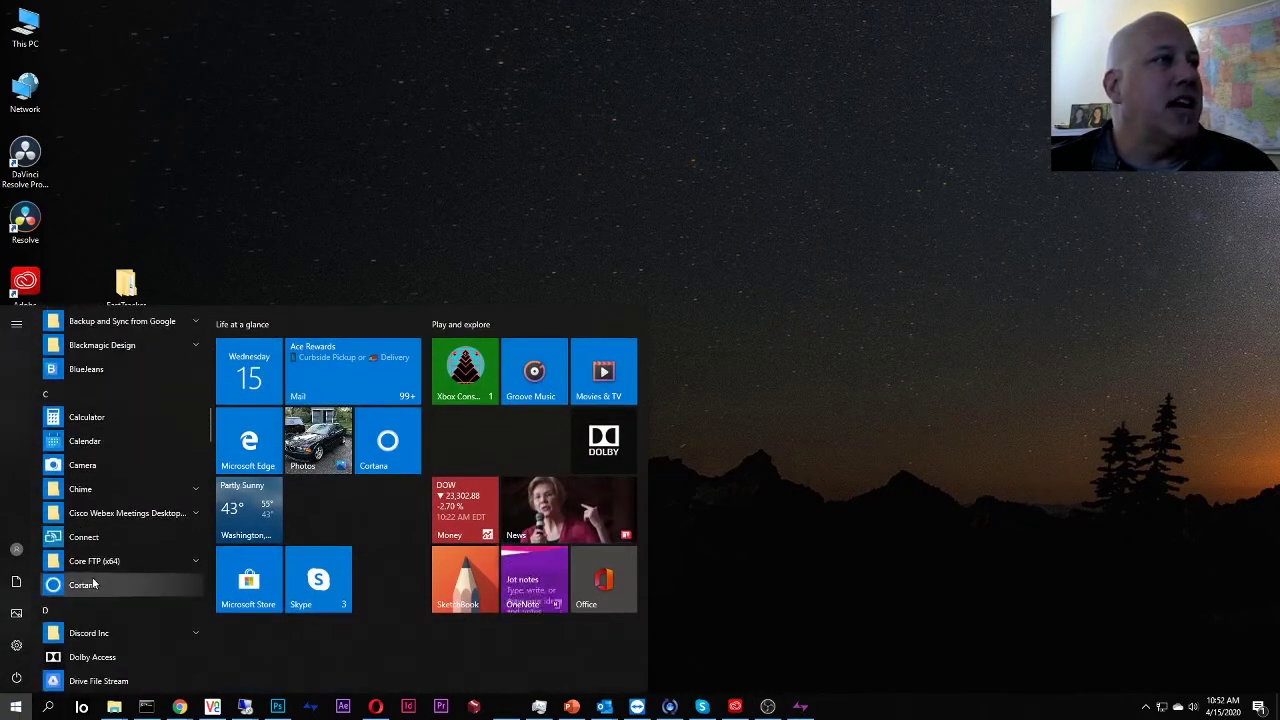
pyautogui.scroll(-1, 95, 575)
pyautogui.click(102, 545)
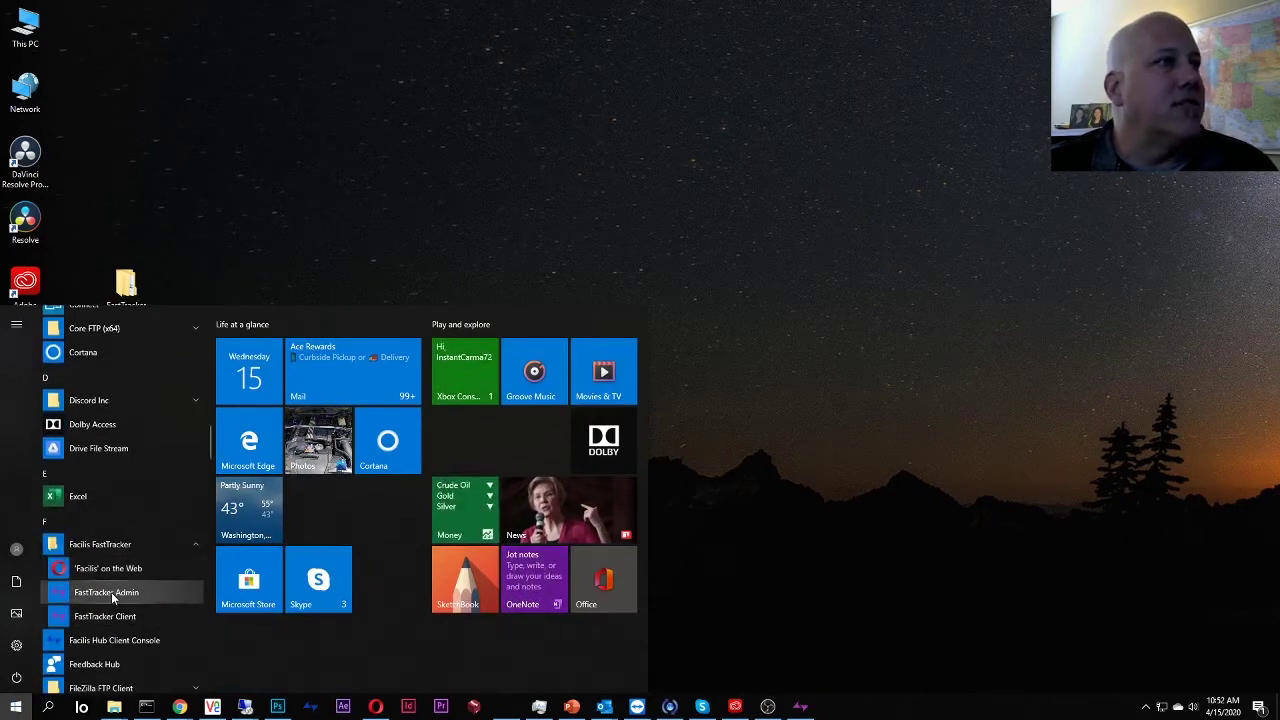
pyautogui.moveTo(112, 597); pyautogui.dragTo(860, 712)
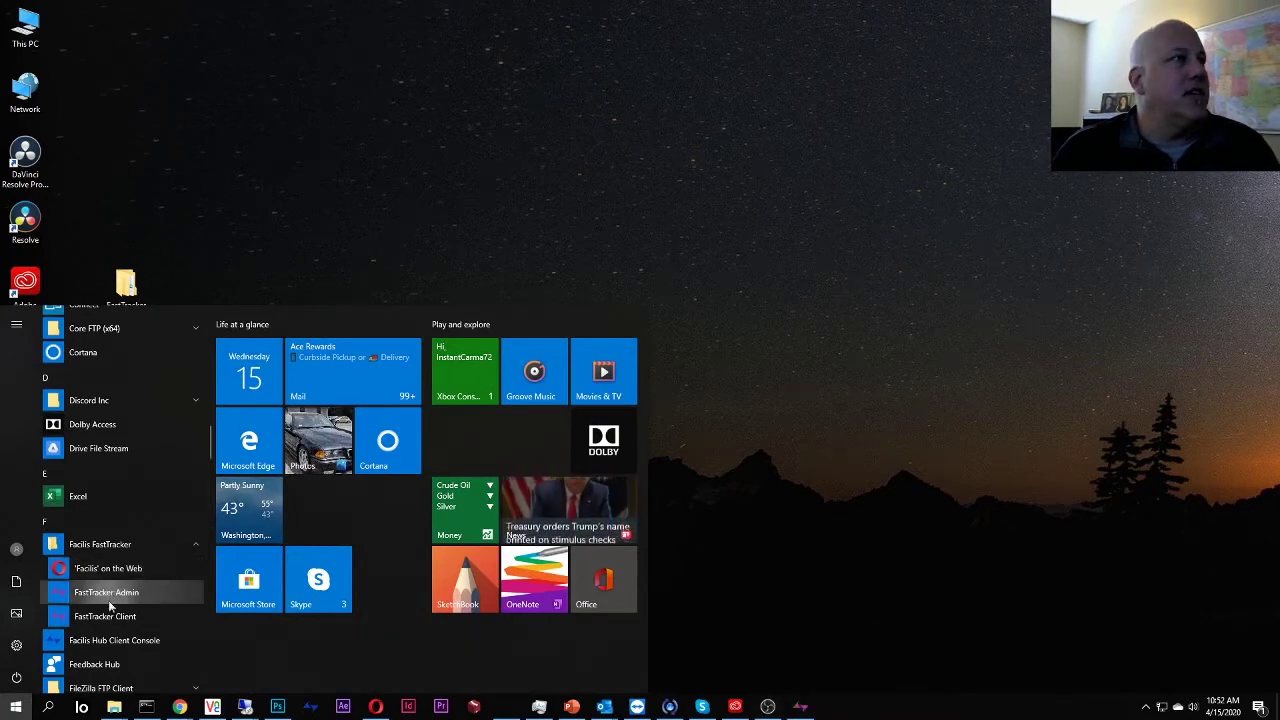
pyautogui.moveTo(110, 614); pyautogui.dragTo(836, 708)
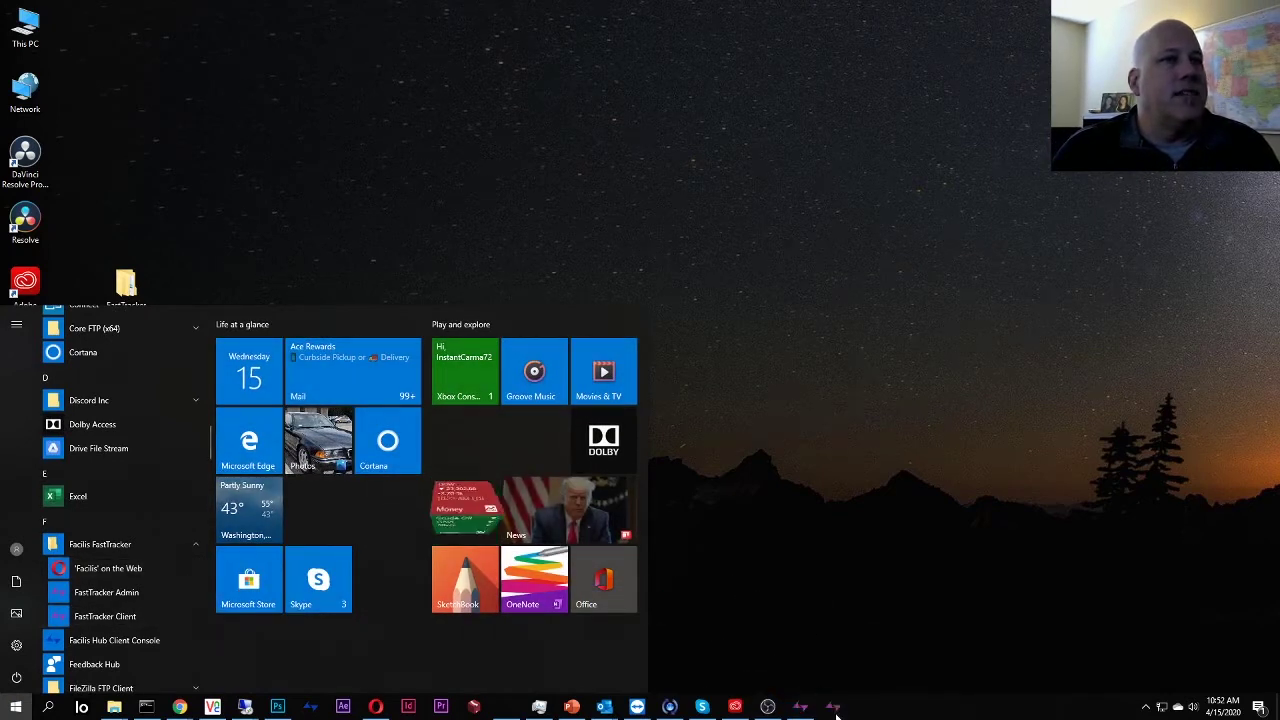
pyautogui.click(834, 707)
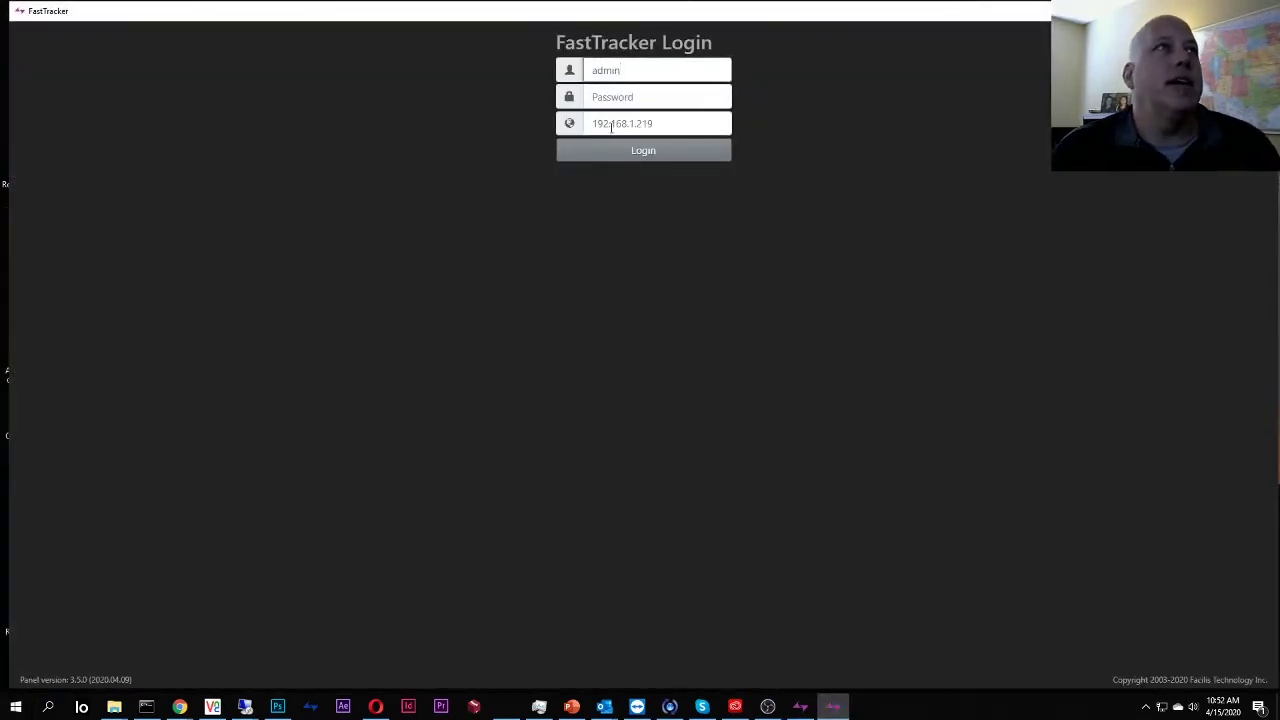
# Check the server address 192.168.1.219 and log in to the FastTracker client as admin with the password left blank
pyautogui.moveTo(660, 122); pyautogui.dragTo(585, 123)
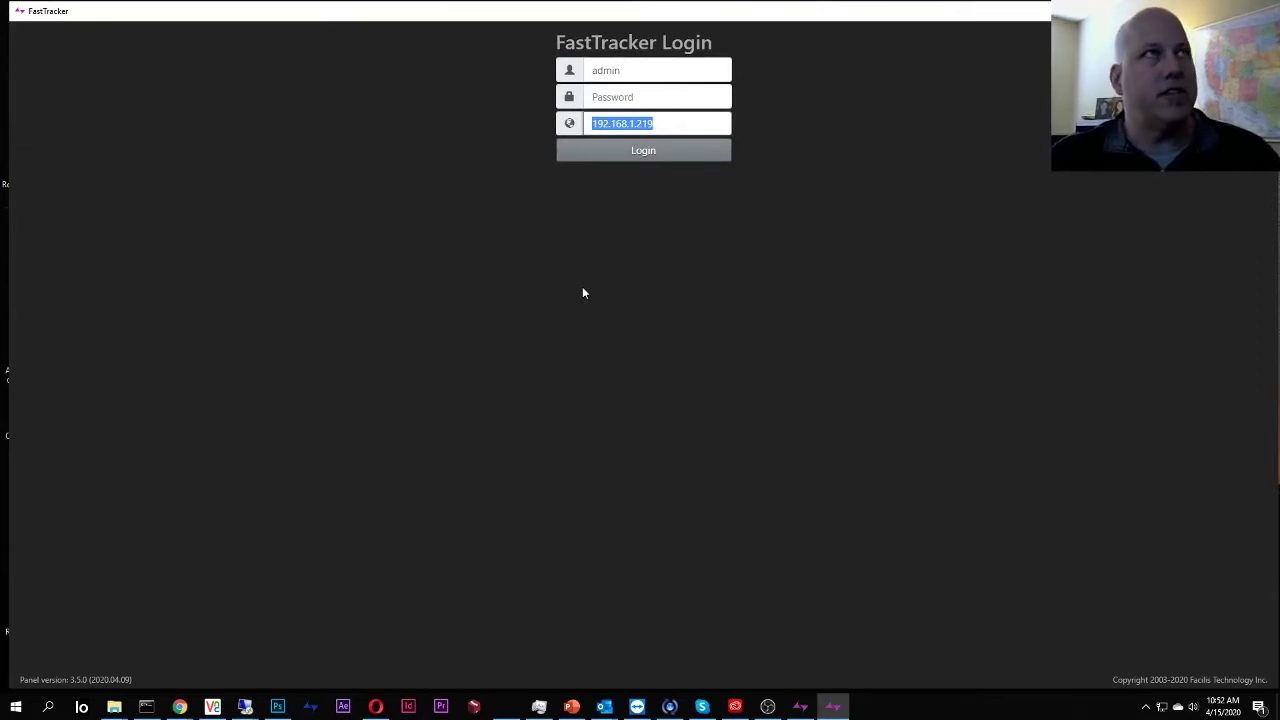
pyautogui.click(655, 123)
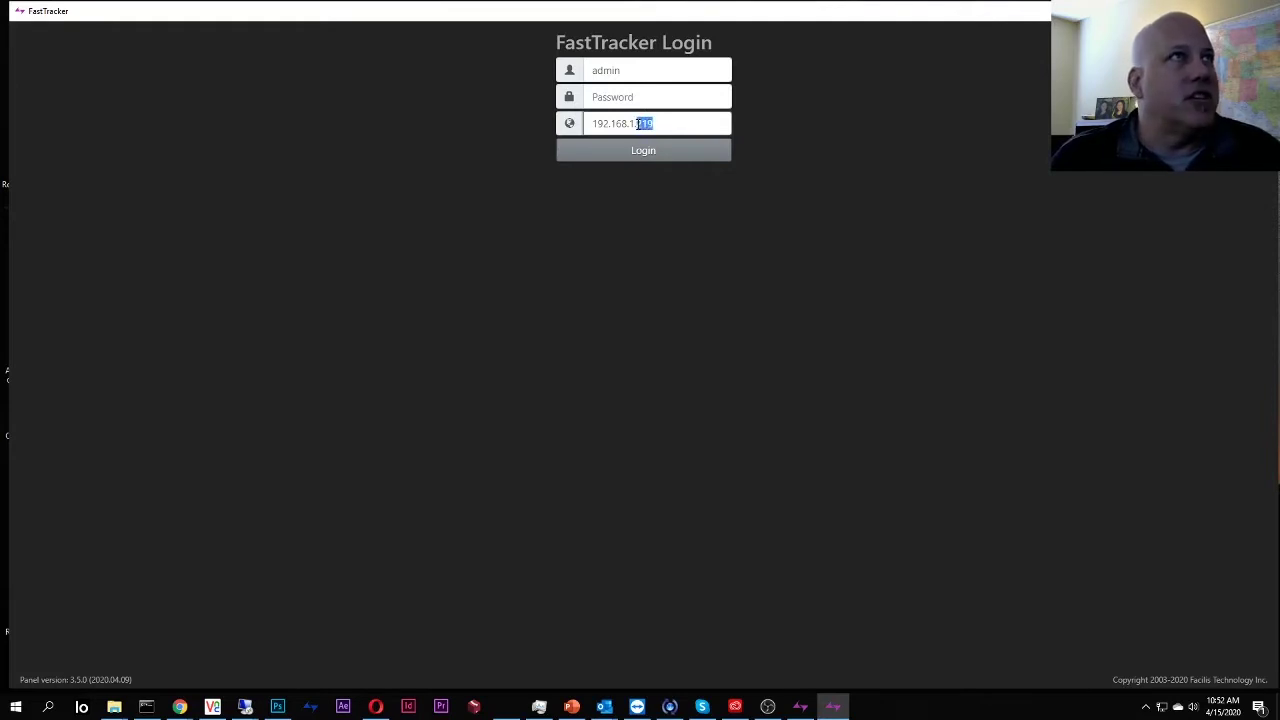
pyautogui.click(657, 126)
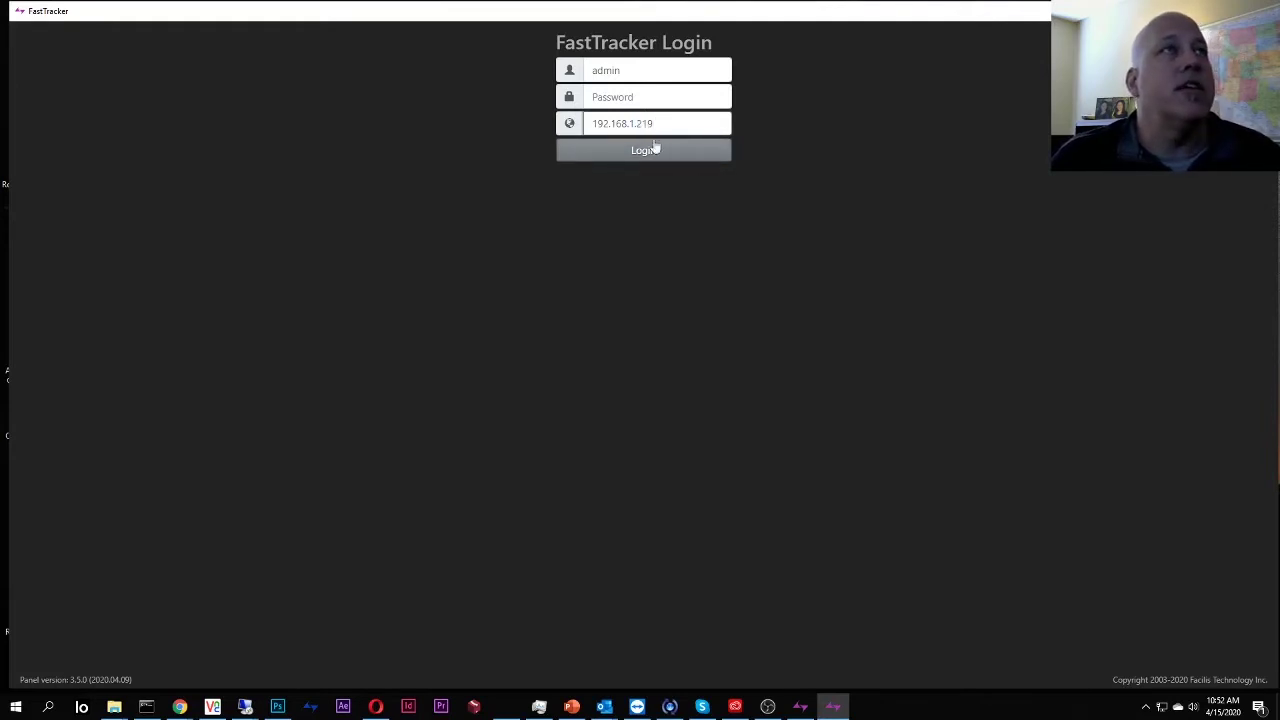
pyautogui.click(648, 157)
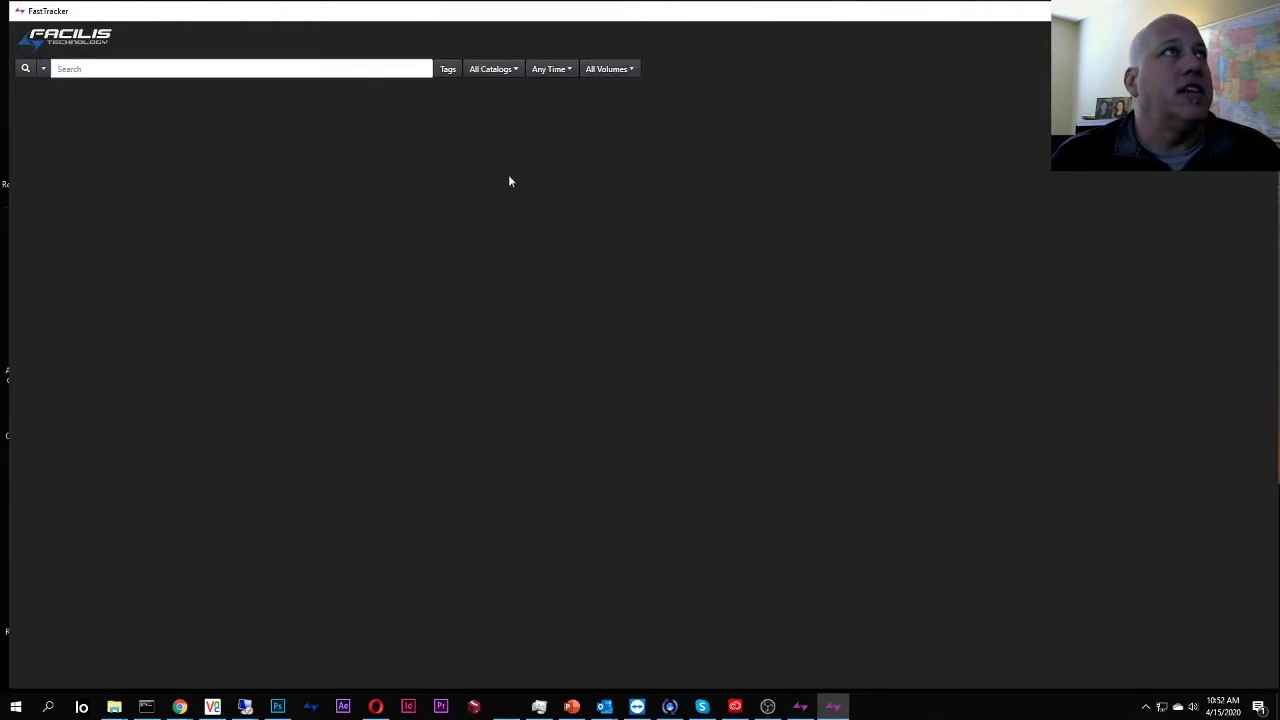
# Look through the client's catalog and volume filters without changing the selection
pyautogui.click(484, 80)
pyautogui.click(614, 69)
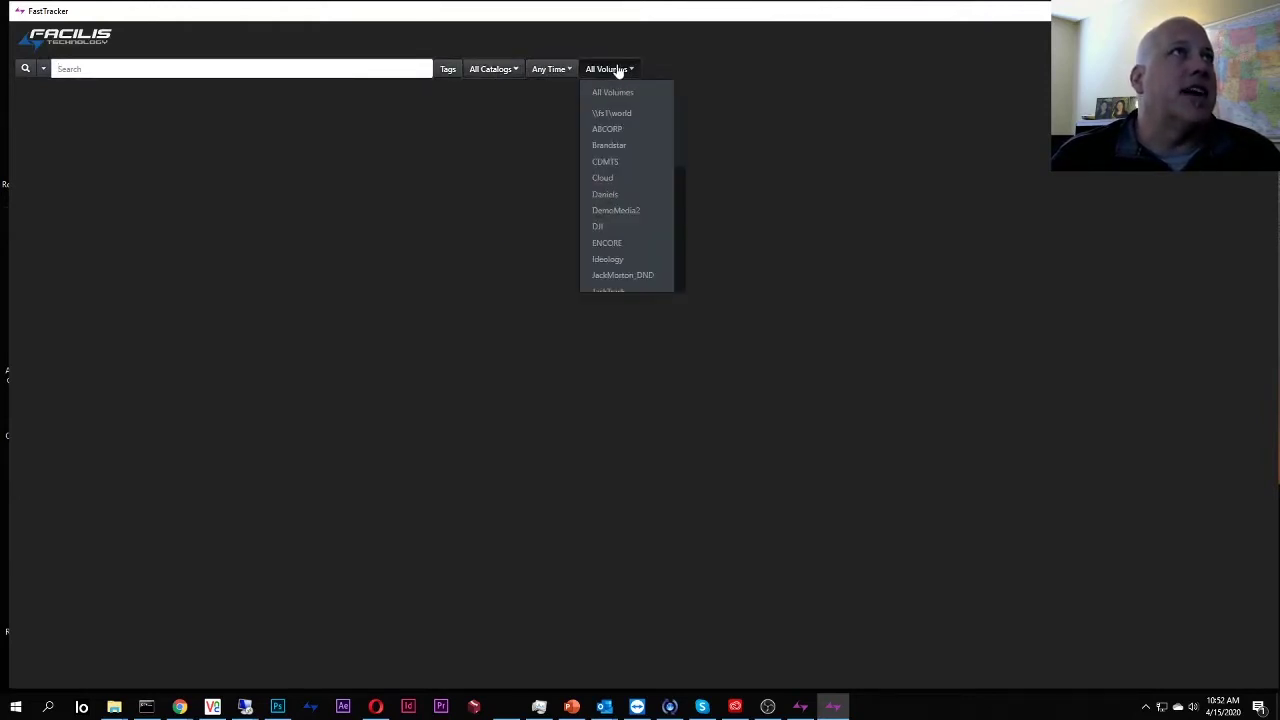
pyautogui.click(483, 189)
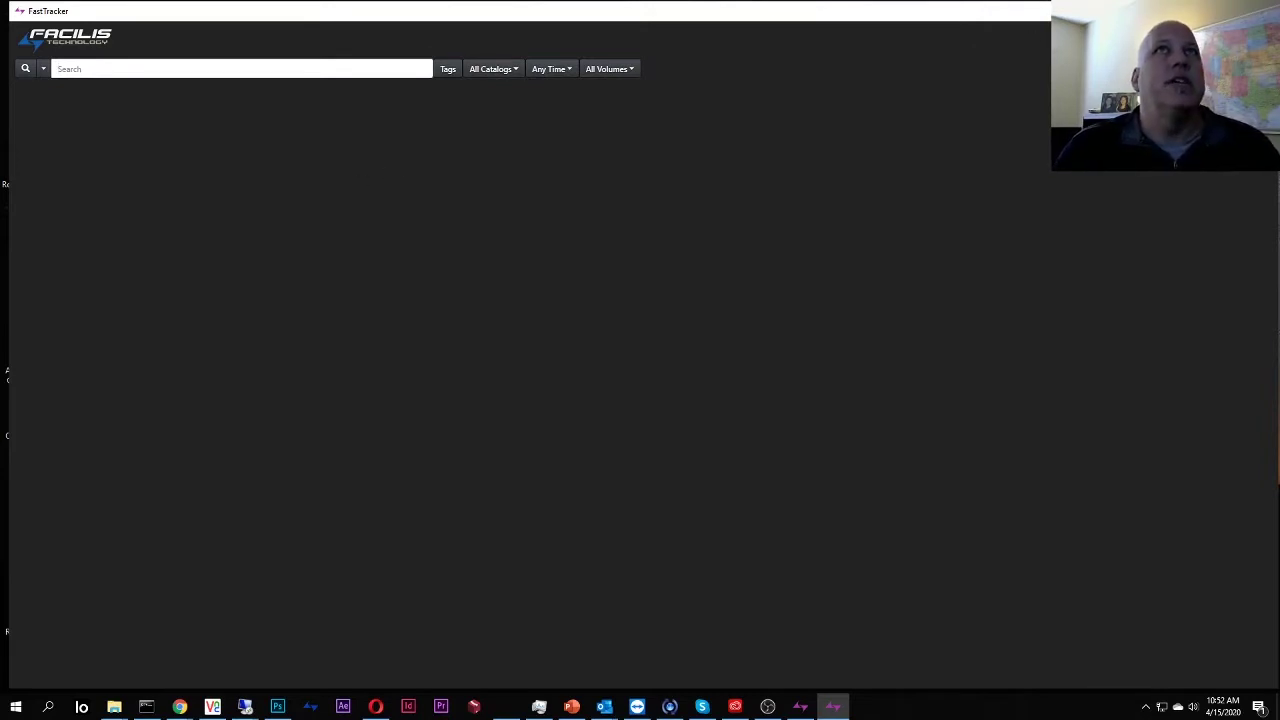
# Minimize the FastTracker client and switch to the Resolve_Mac desktop in VNC Viewer
pyautogui.click(1201, 11)
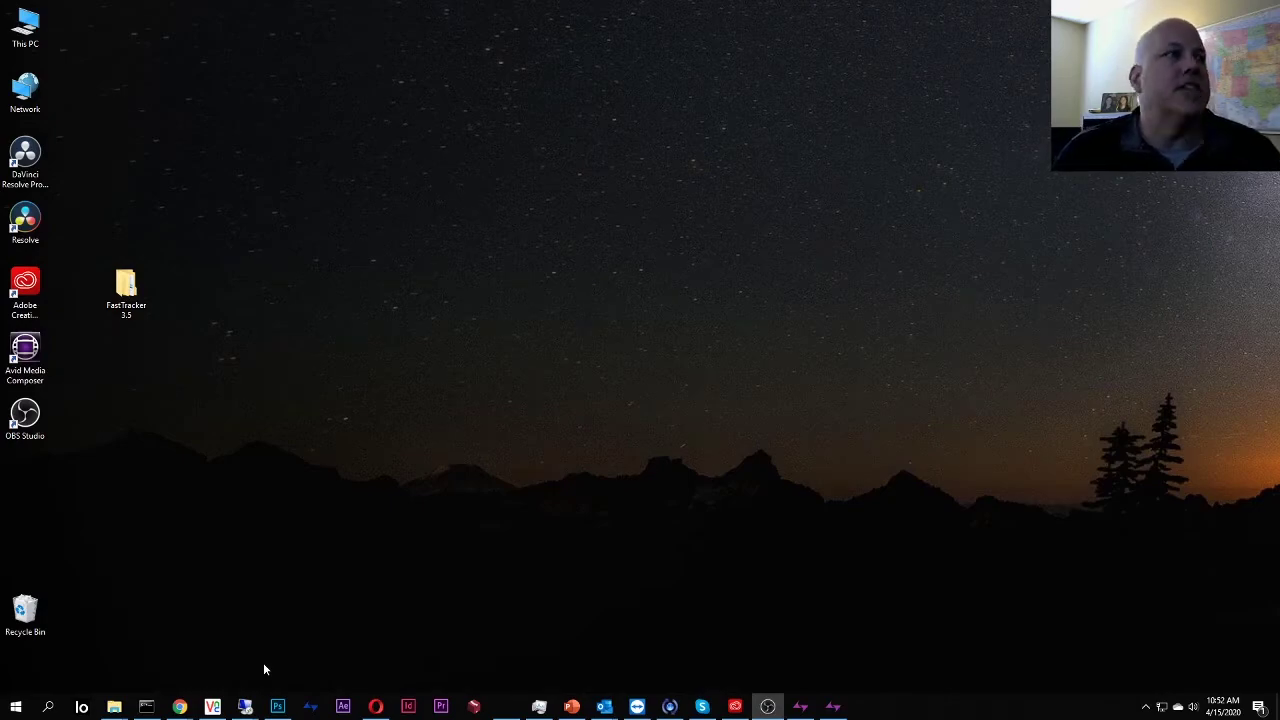
pyautogui.click(212, 706)
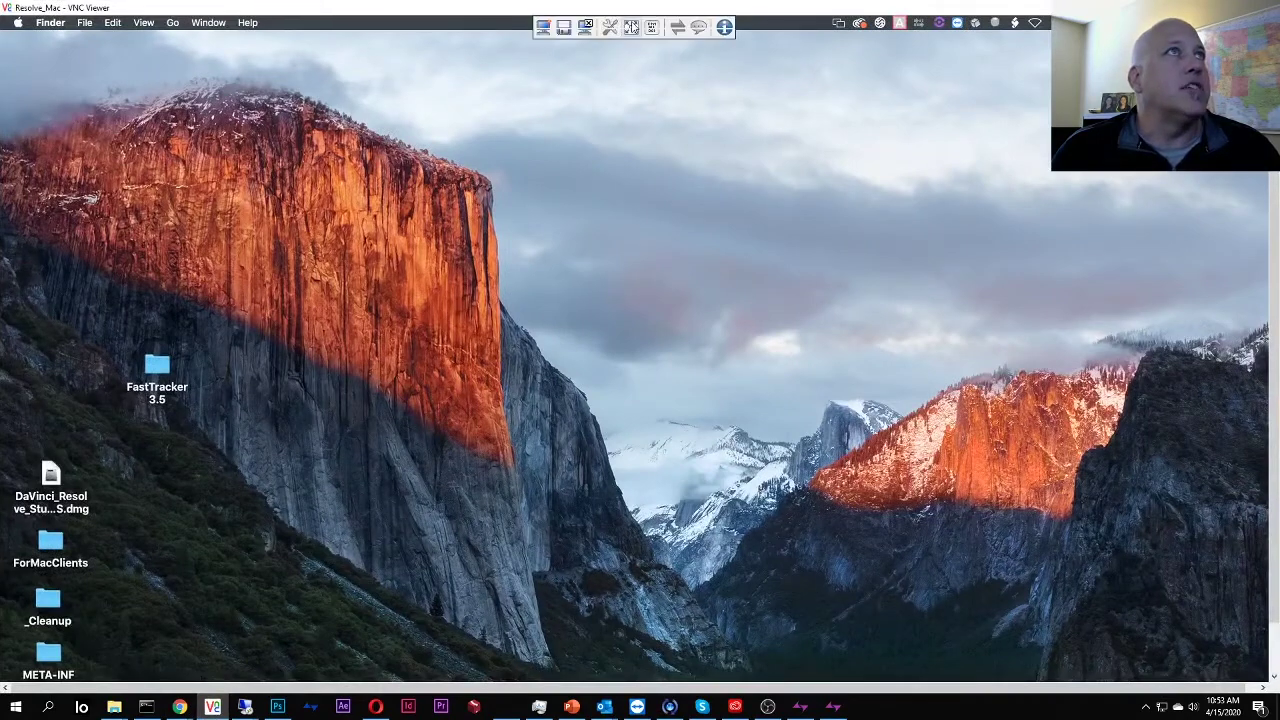
# Show the Mac desktop full screen and list the contents of the Mac subfolder in the FastTracker 3.5 folder
pyautogui.click(629, 22)
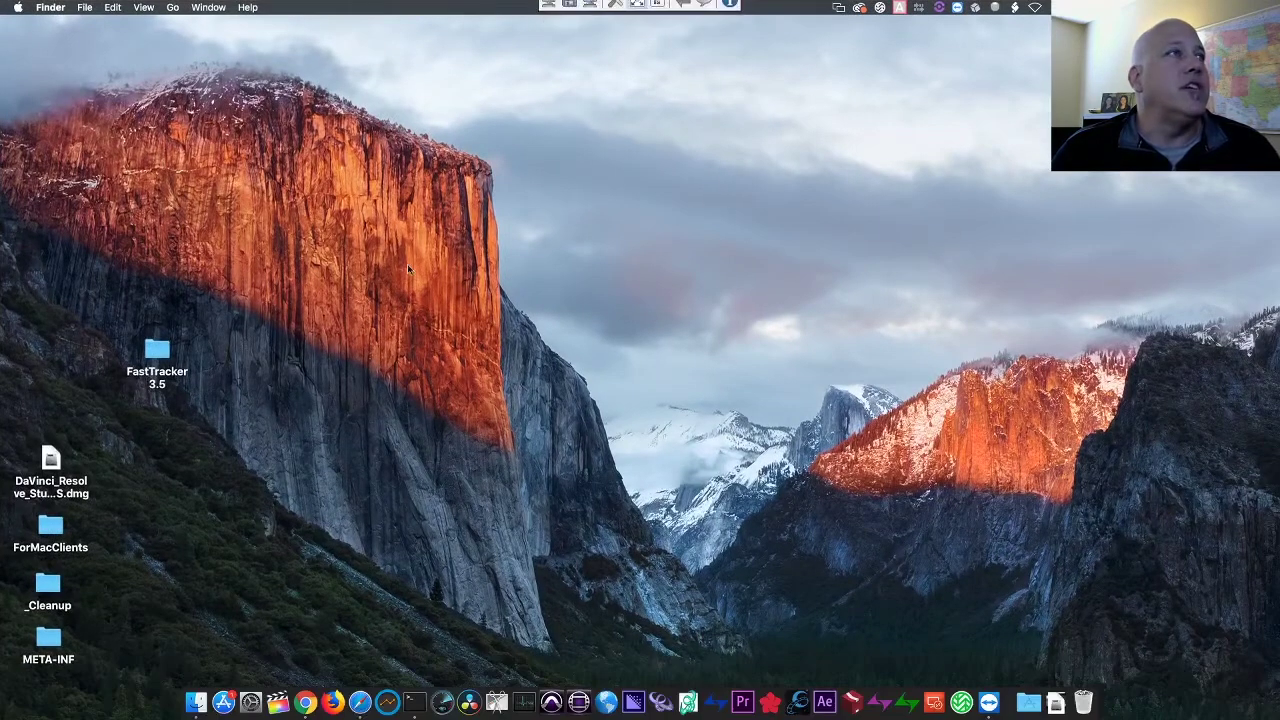
pyautogui.doubleClick(157, 352)
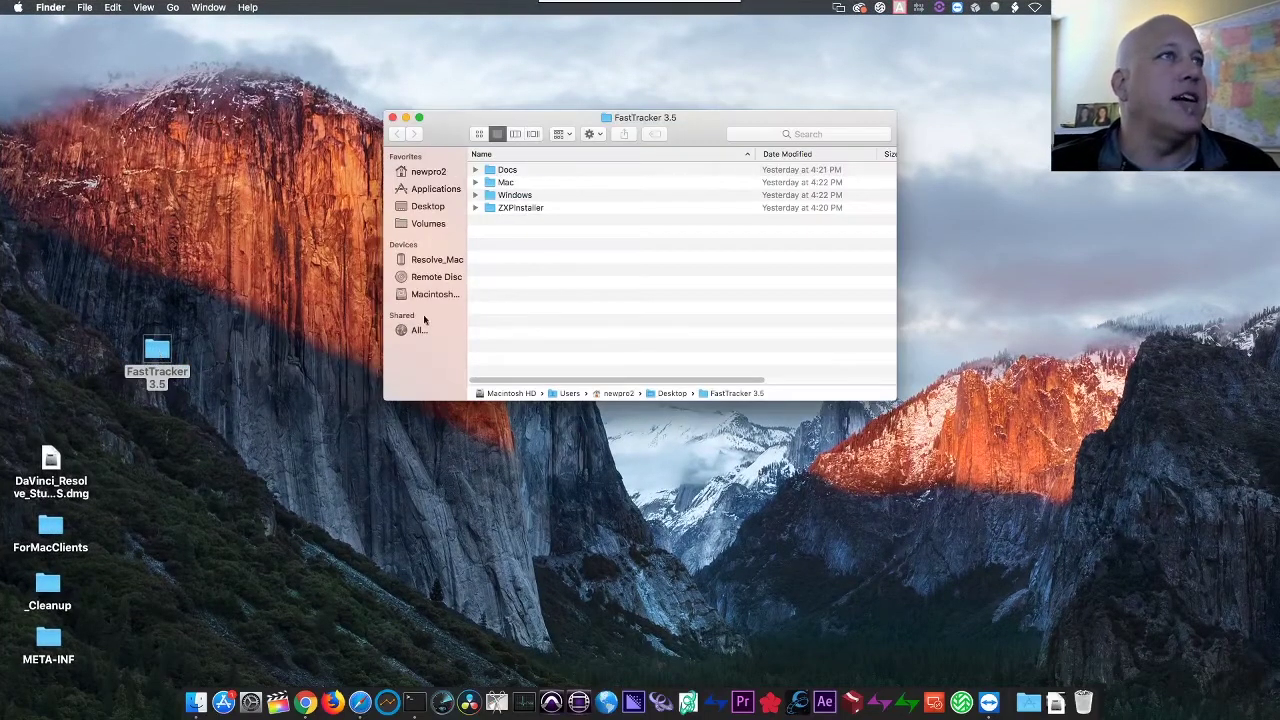
pyautogui.click(476, 183)
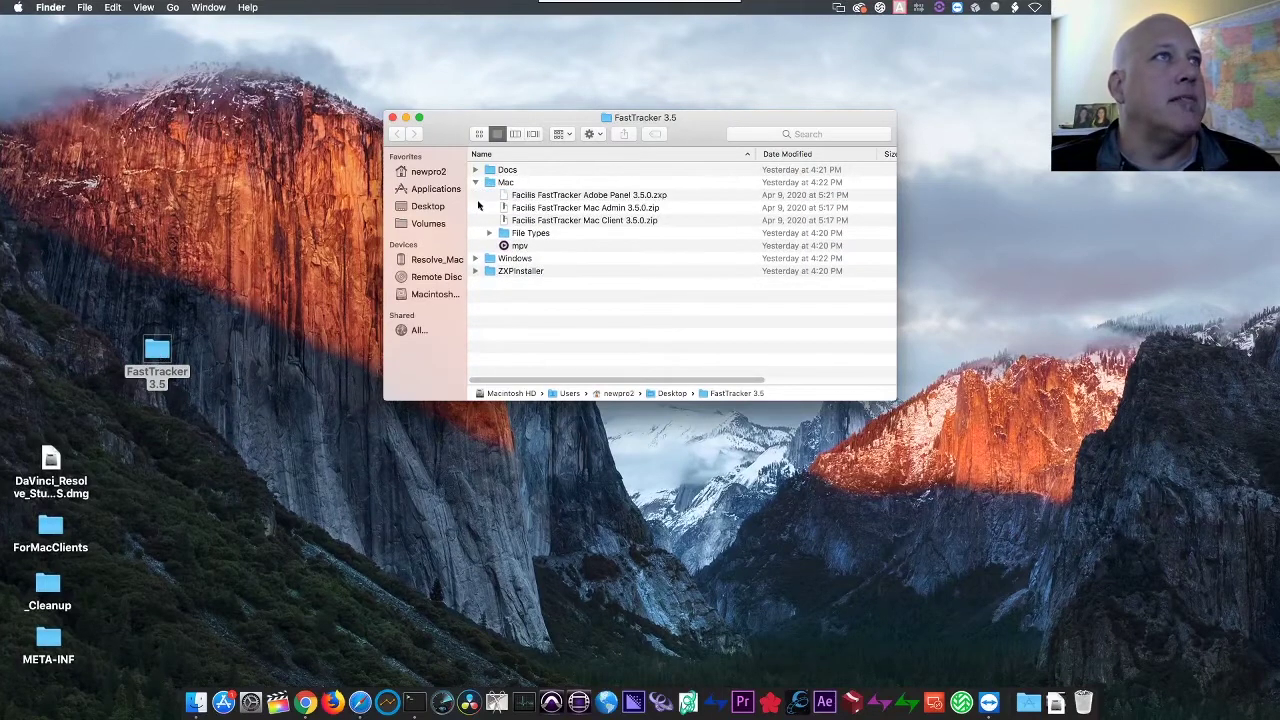
# Move the Facilis FastTracker Mac Admin 3.5.0 and Mac Client 3.5.0 zip files together to the desktop
pyautogui.click(545, 209)
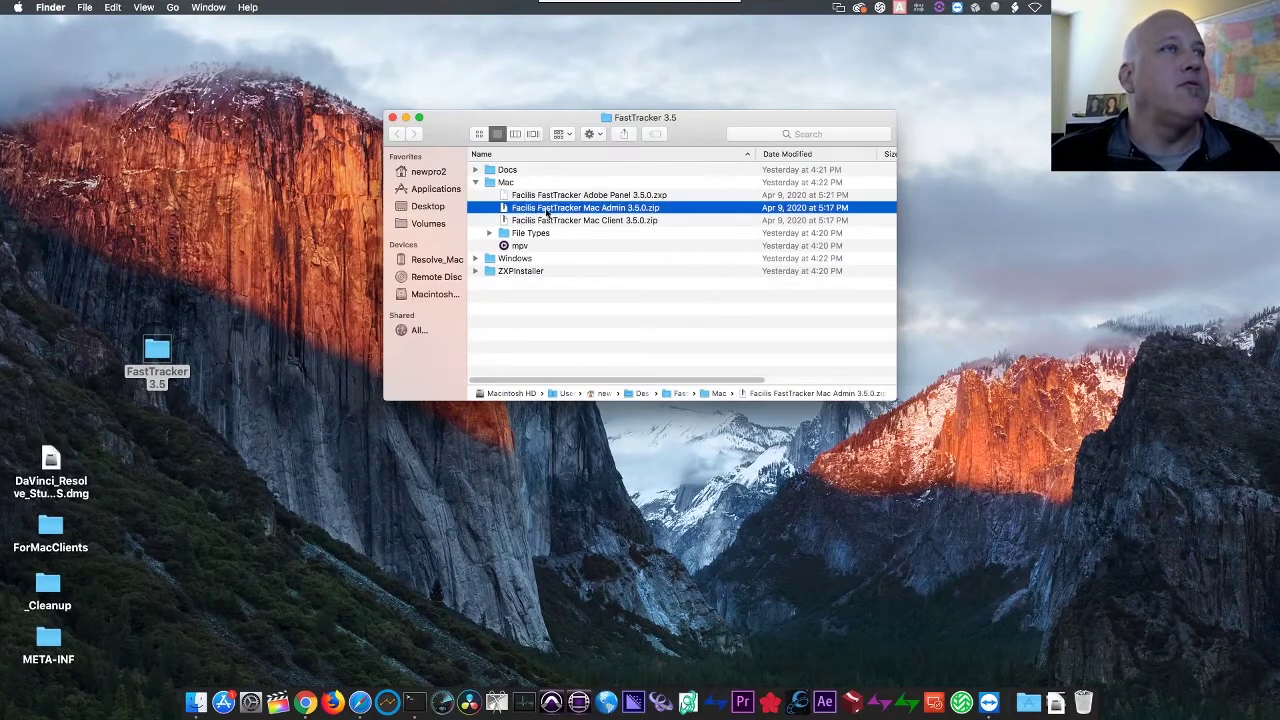
pyautogui.click(603, 221)
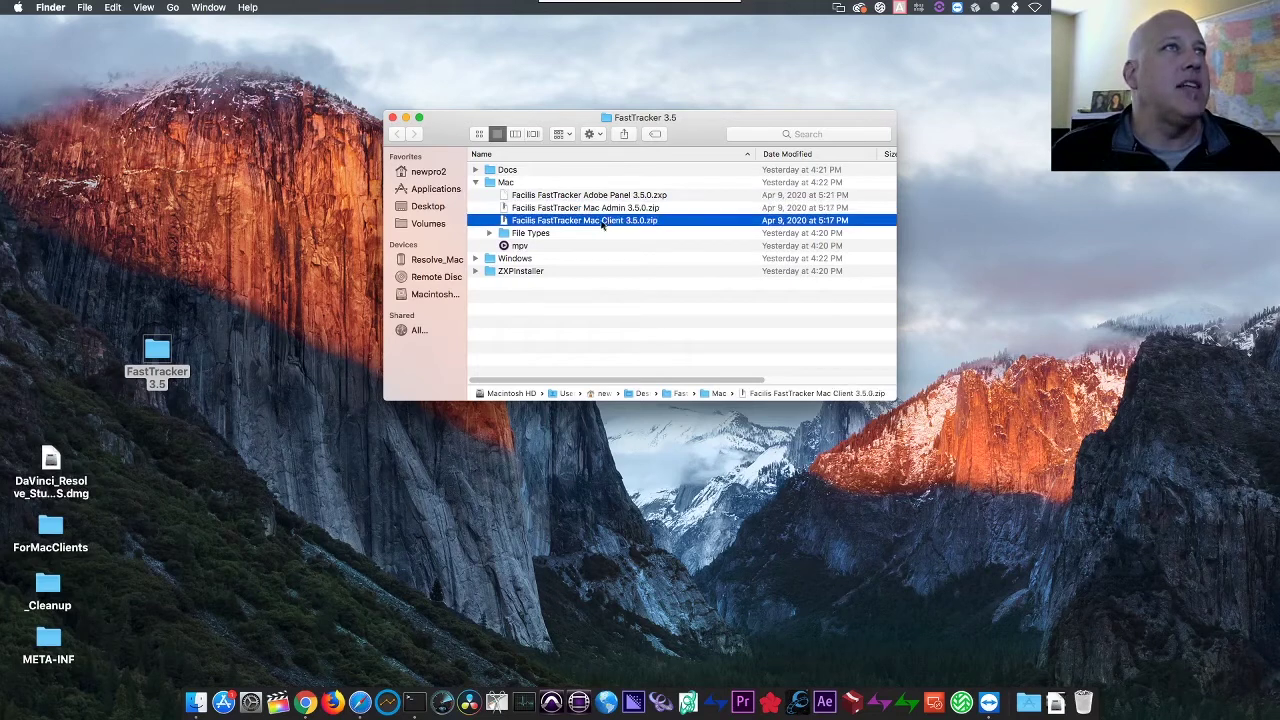
pyautogui.click(553, 210)
pyautogui.keyDown('shift'); pyautogui.click(685, 222); pyautogui.keyUp('shift')
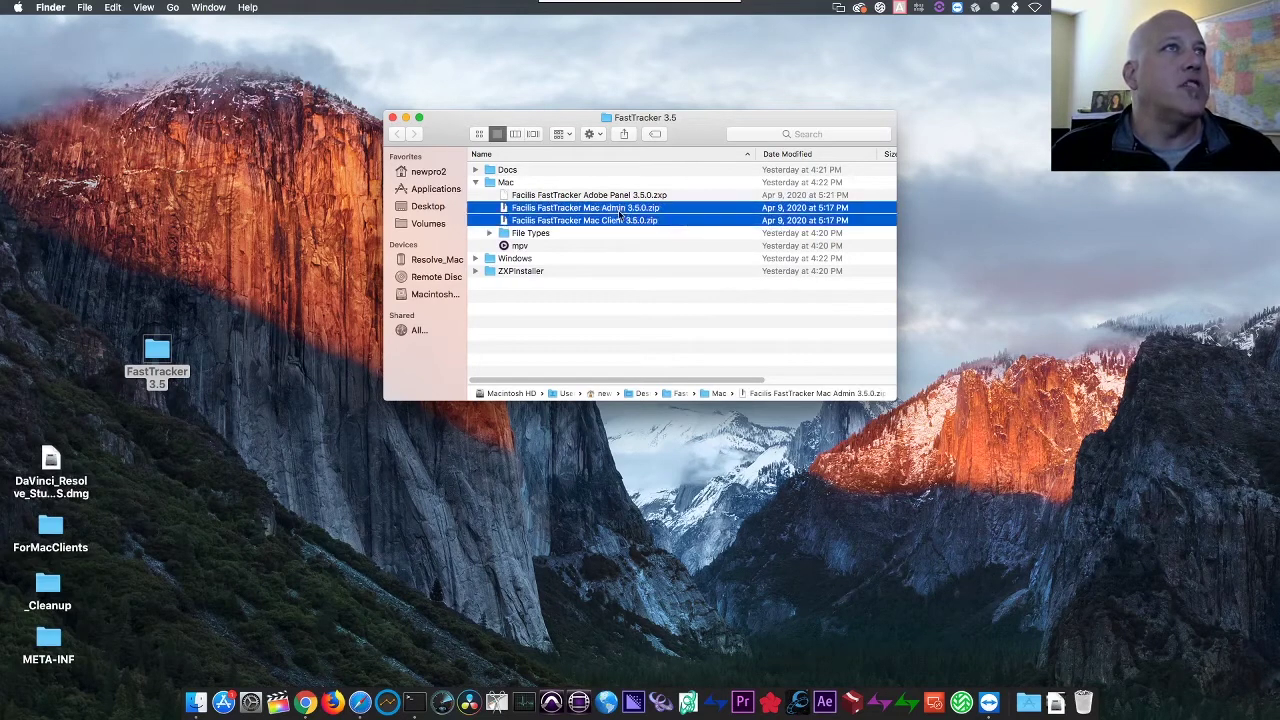
pyautogui.moveTo(614, 214); pyautogui.dragTo(255, 205)
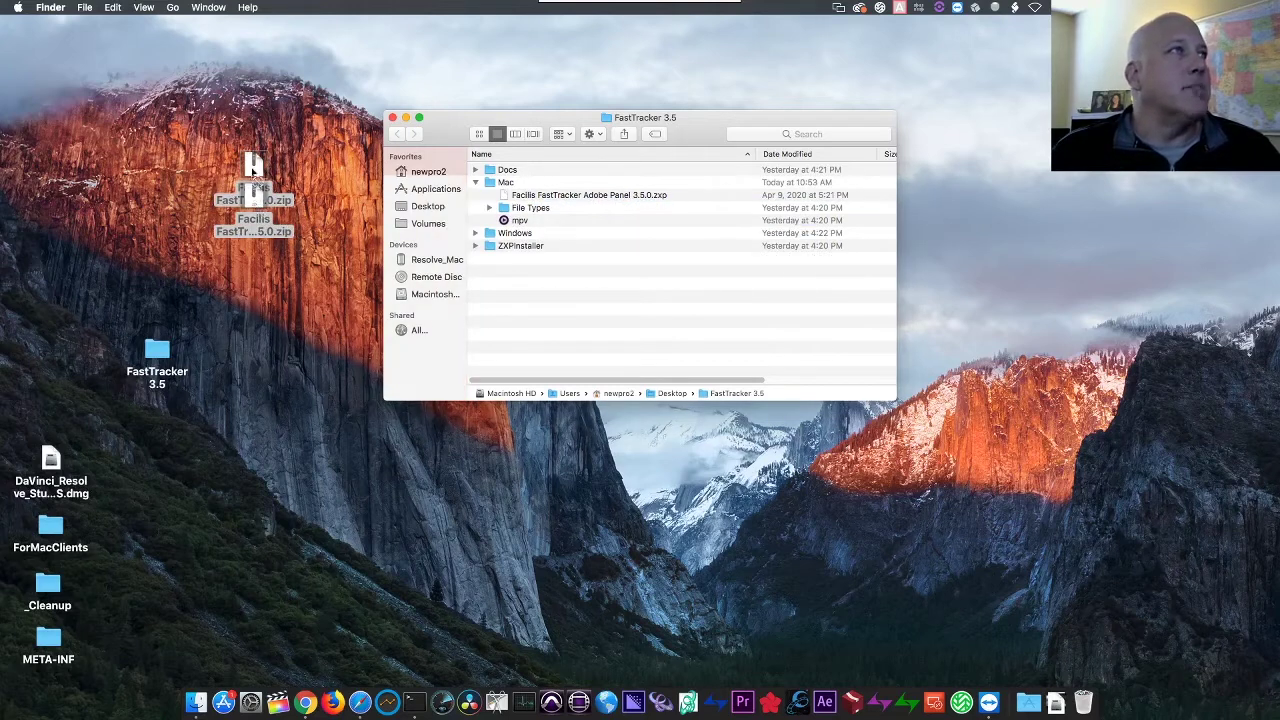
# Extract the Admin and Client zip files on the desktop, with the apps set apart, and move both archives to the Trash
pyautogui.doubleClick(255, 205)
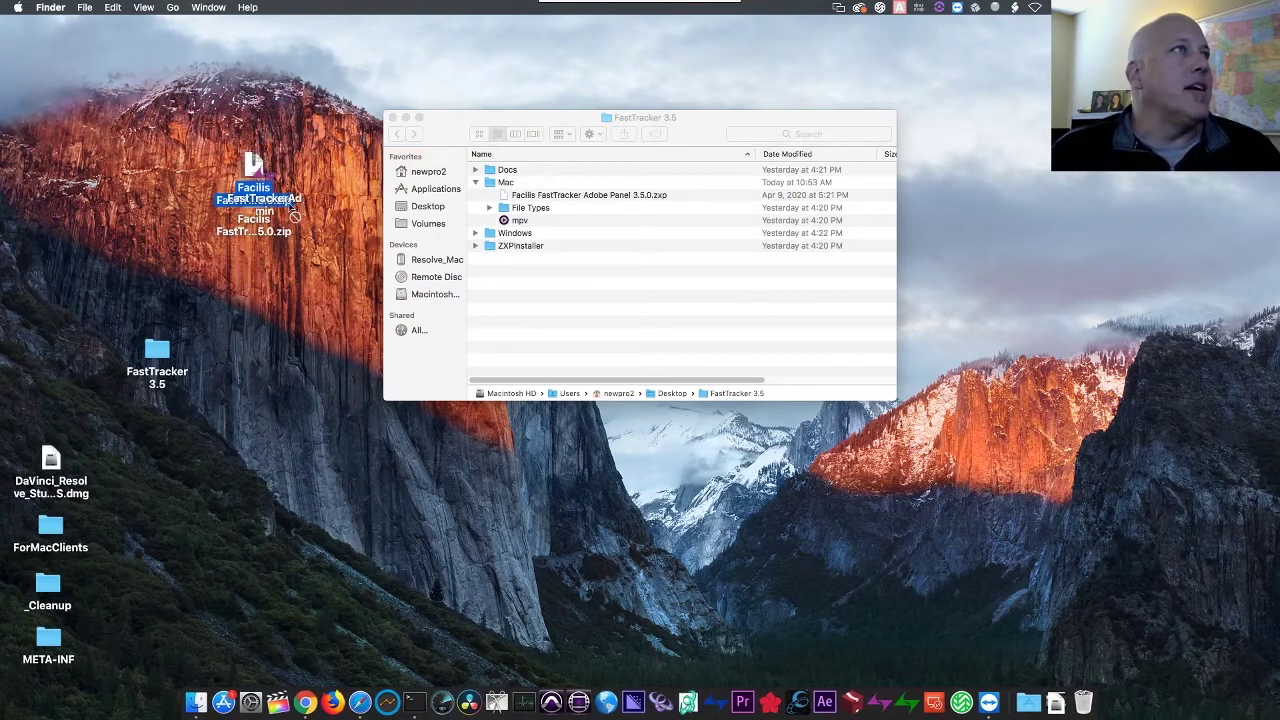
pyautogui.moveTo(272, 186); pyautogui.dragTo(300, 348)
pyautogui.click(269, 231)
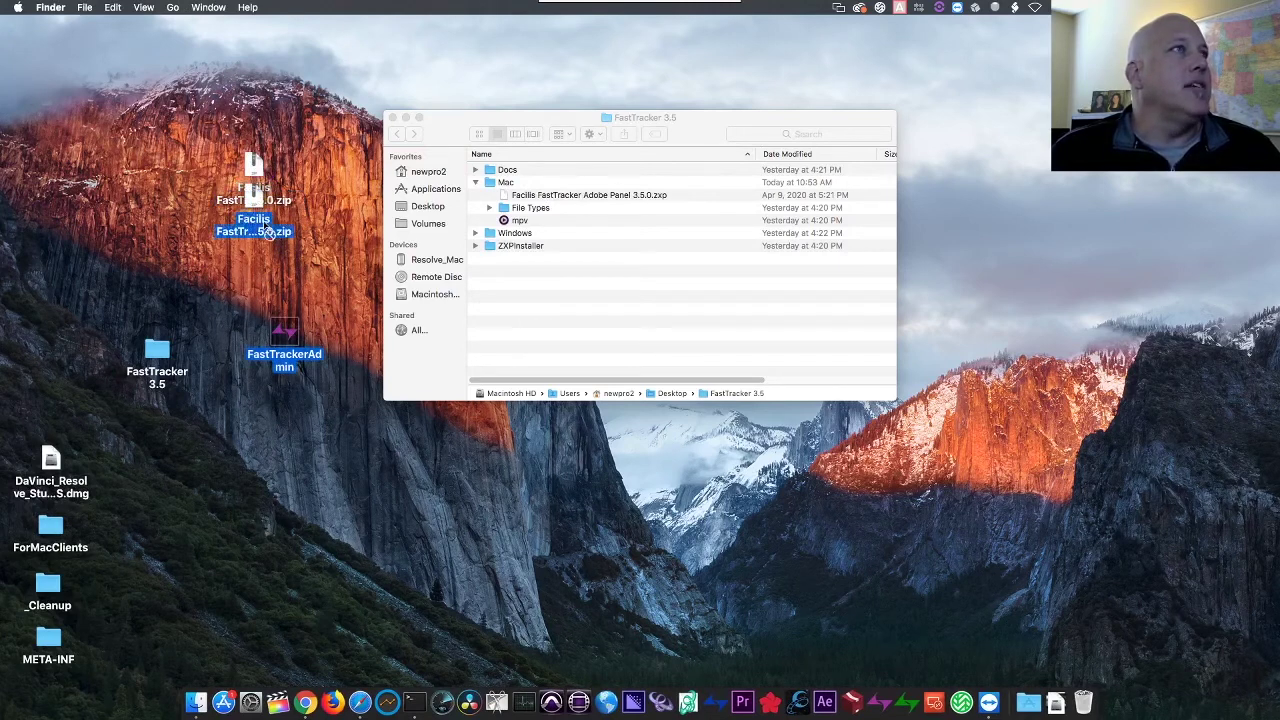
pyautogui.doubleClick(266, 233)
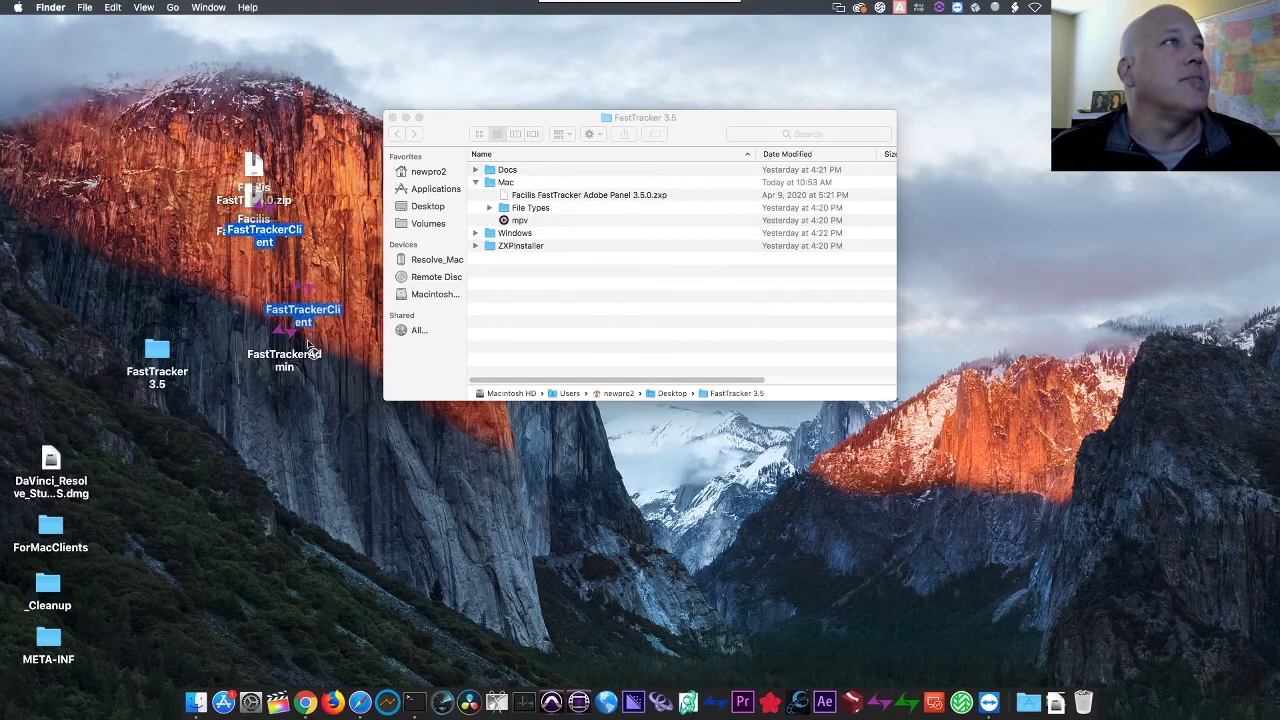
pyautogui.moveTo(298, 272); pyautogui.dragTo(247, 160)
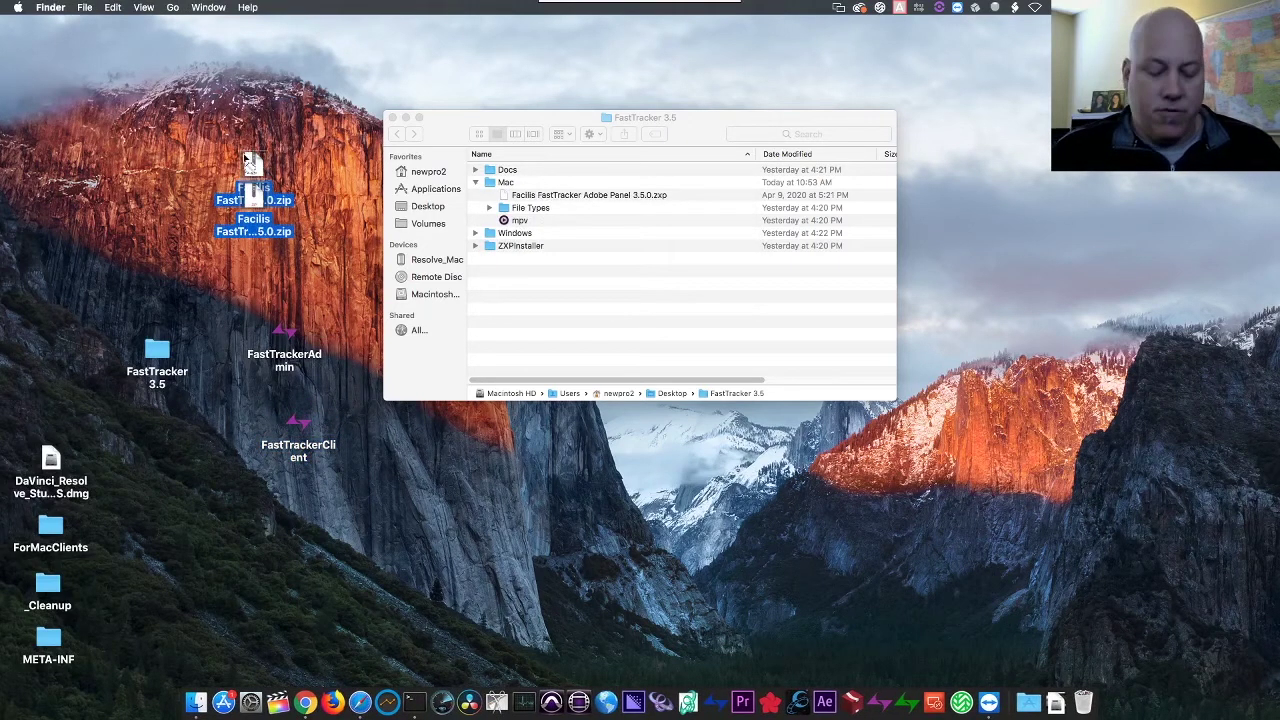
pyautogui.press('super+BackSpace')
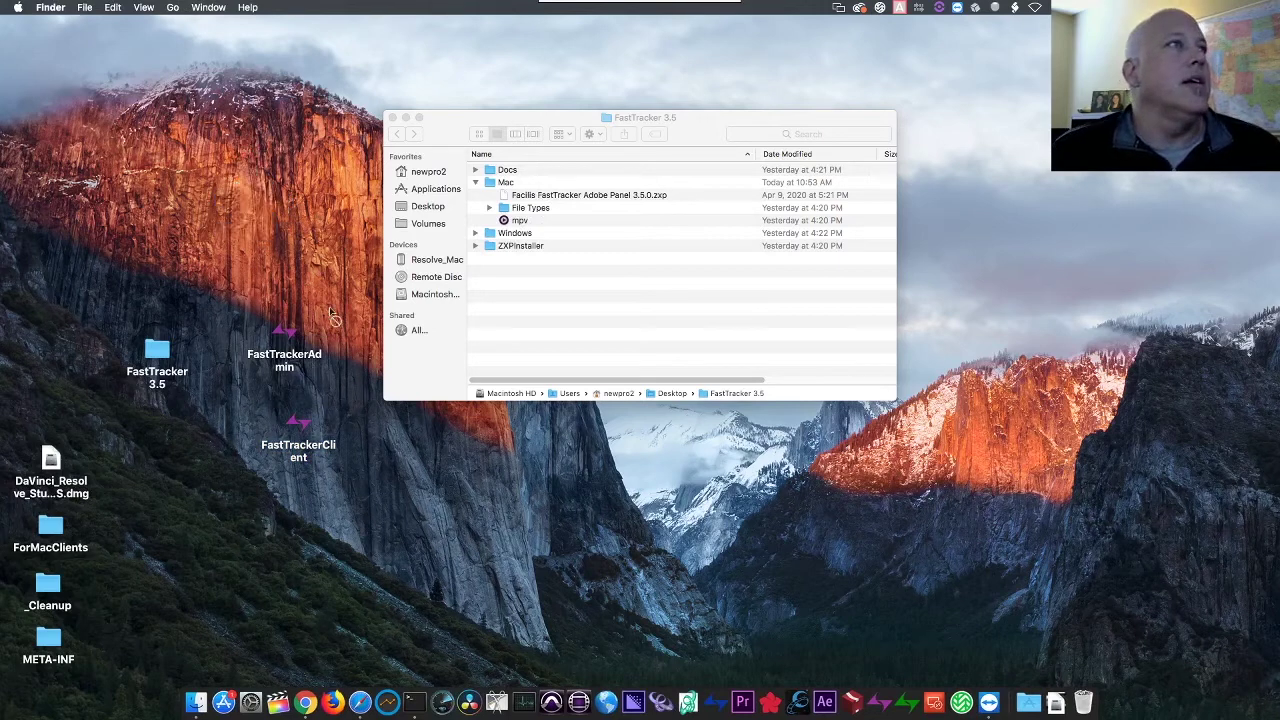
# Launch FastTrackerAdmin, check port 3000 and server address 192.168.1.219 in its network configuration, and connect as Admin with a blank password
pyautogui.doubleClick(296, 343)
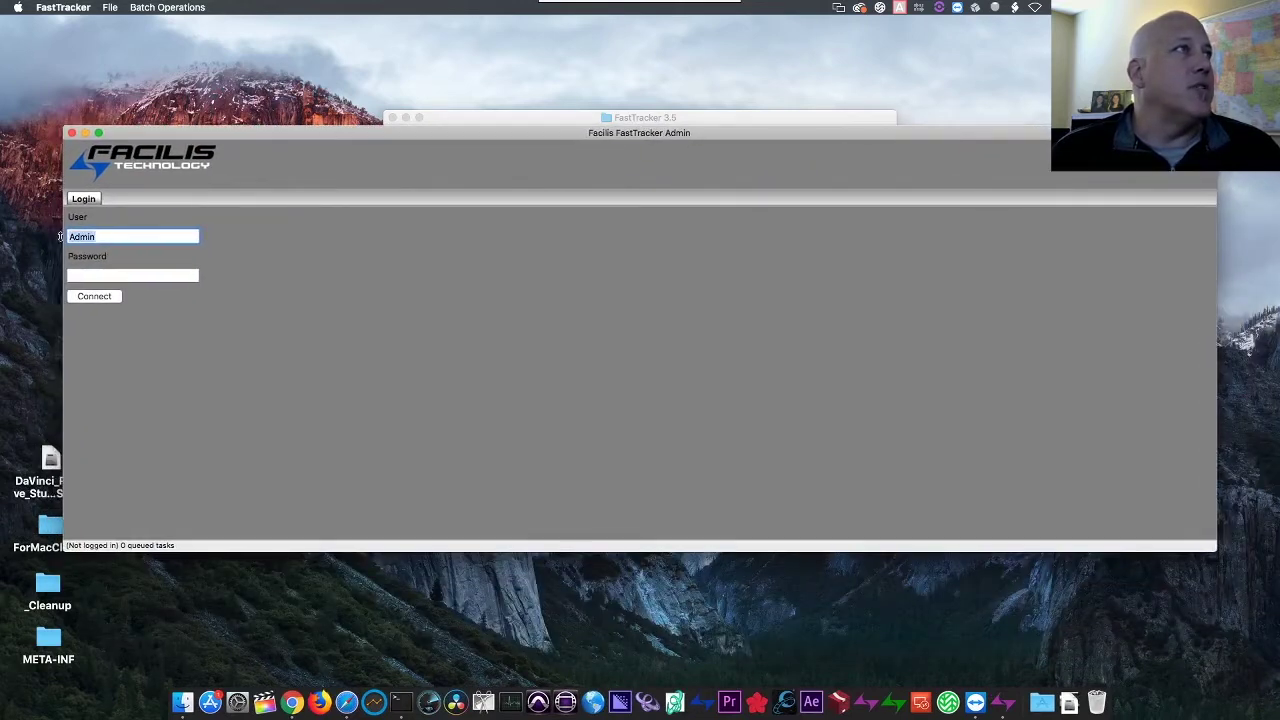
pyautogui.click(110, 8)
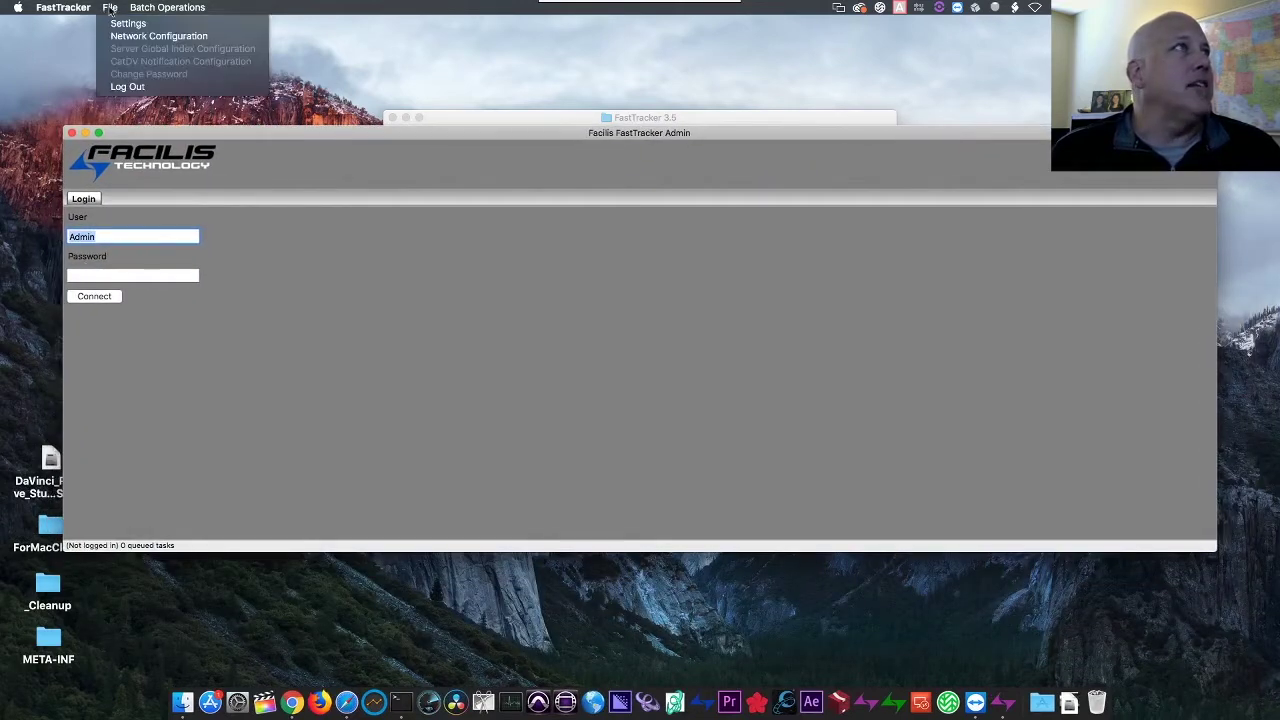
pyautogui.click(150, 36)
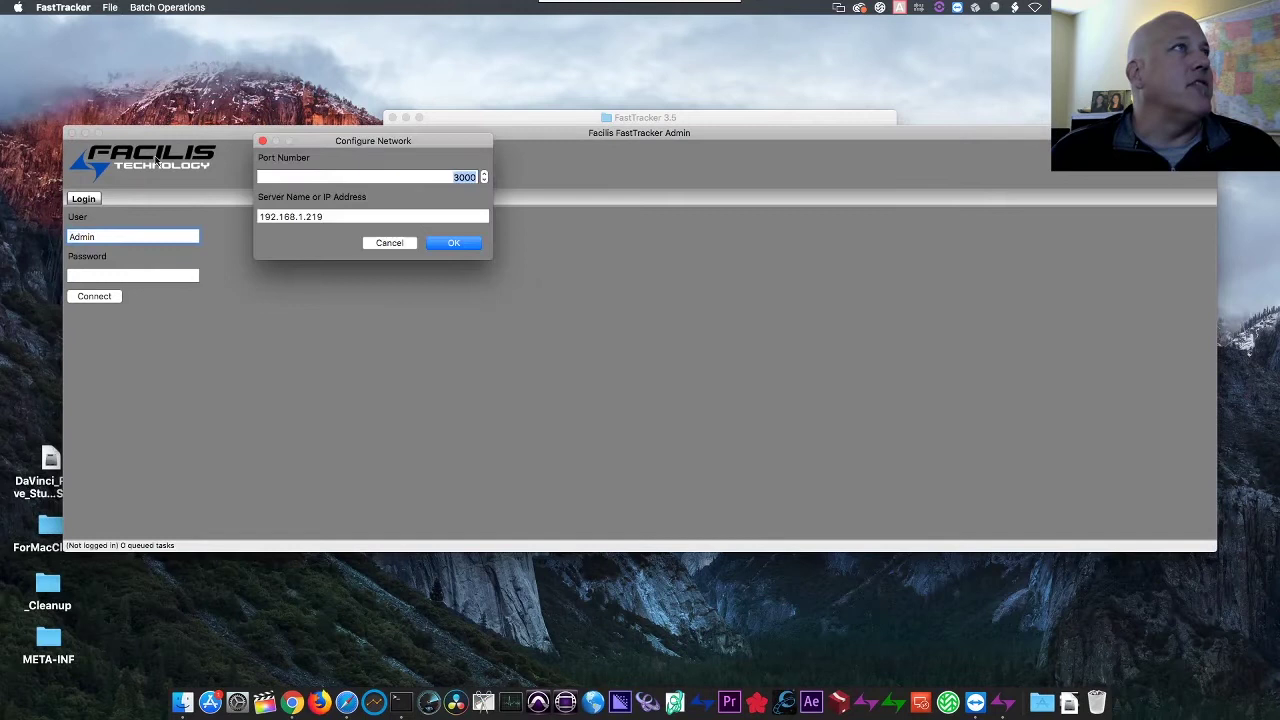
pyautogui.tripleClick(331, 216)
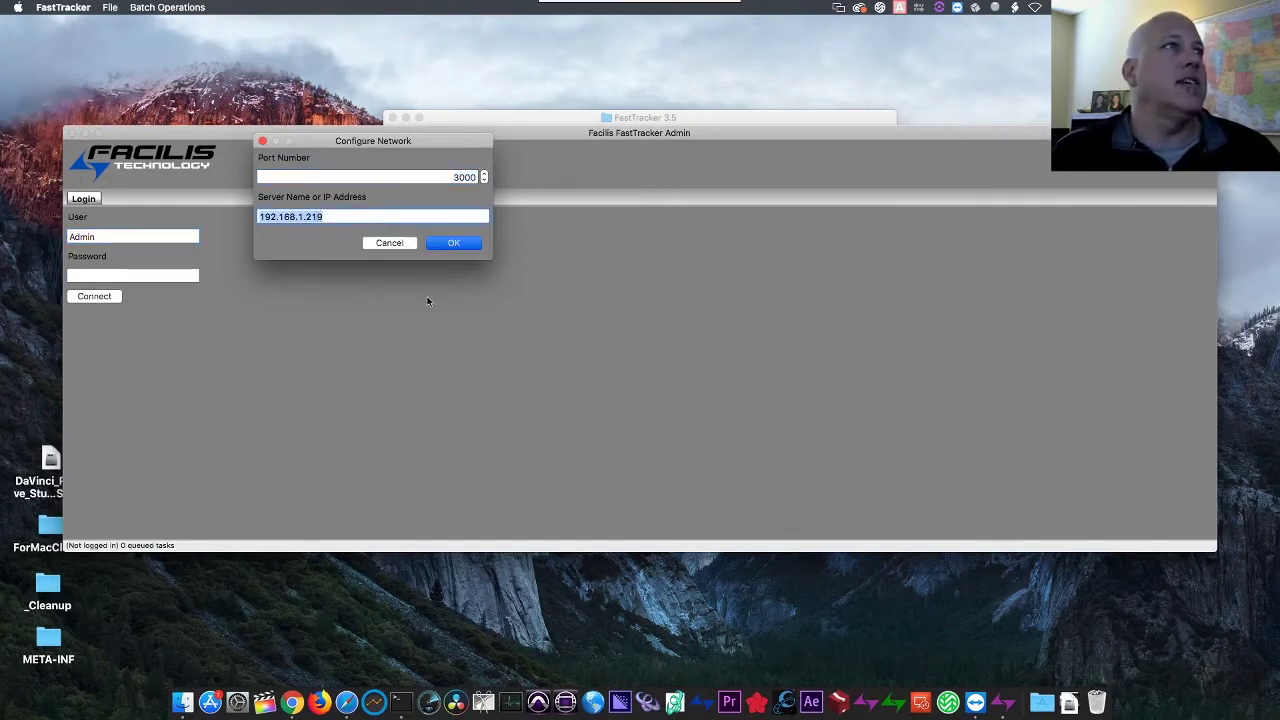
pyautogui.press('Return')
pyautogui.click(94, 297)
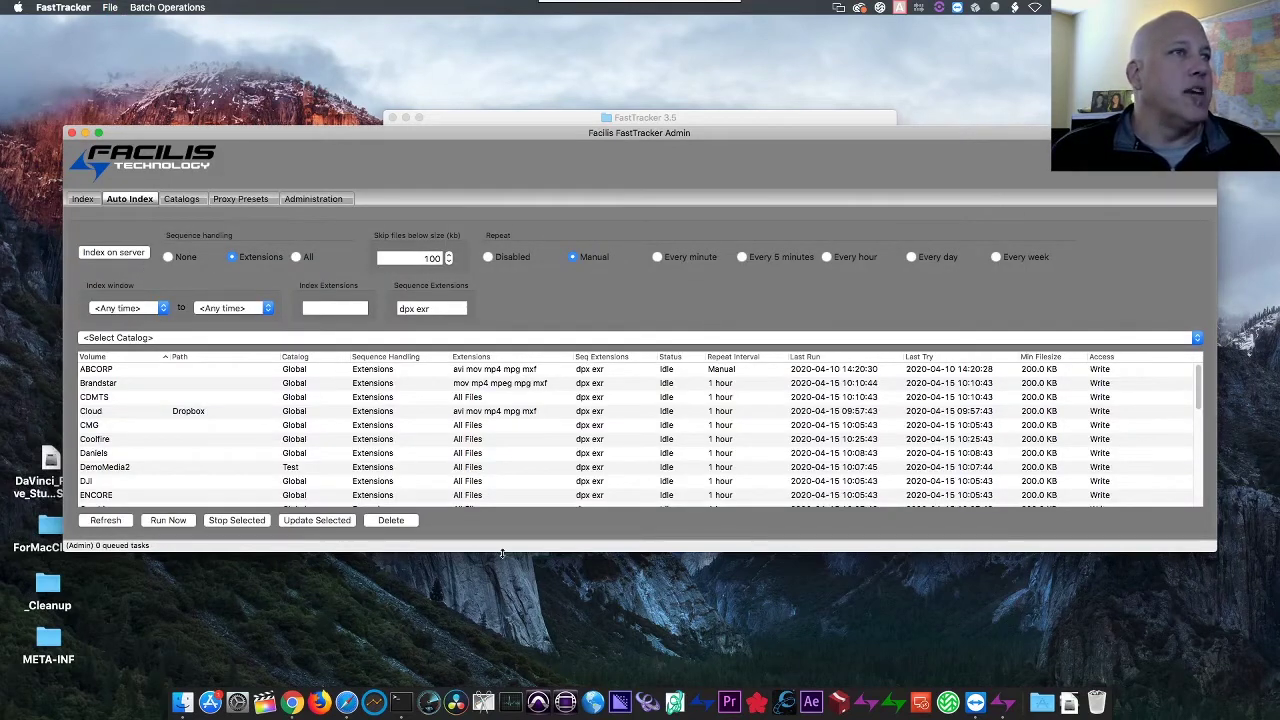
# Enlarge the FastTracker Admin window, look through its Index, Catalogs, Proxy Presets and Auto Index pages, and close it
pyautogui.moveTo(502, 553); pyautogui.dragTo(502, 655)
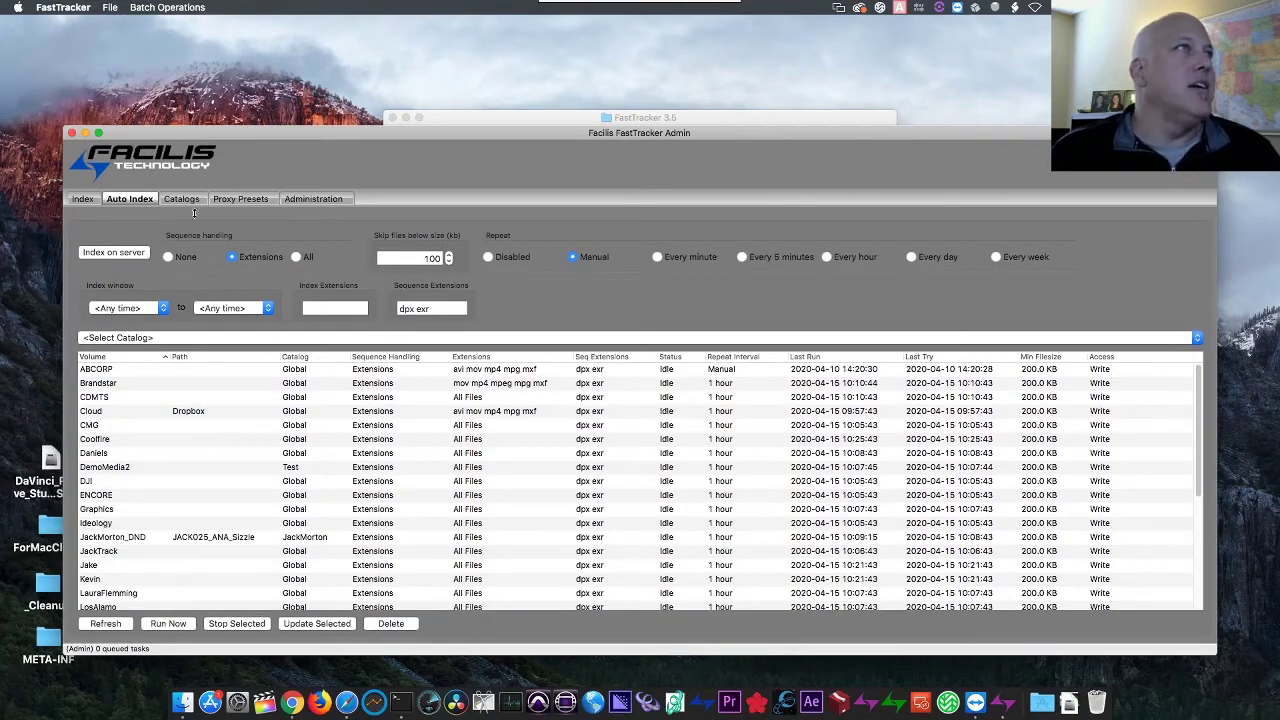
pyautogui.click(84, 198)
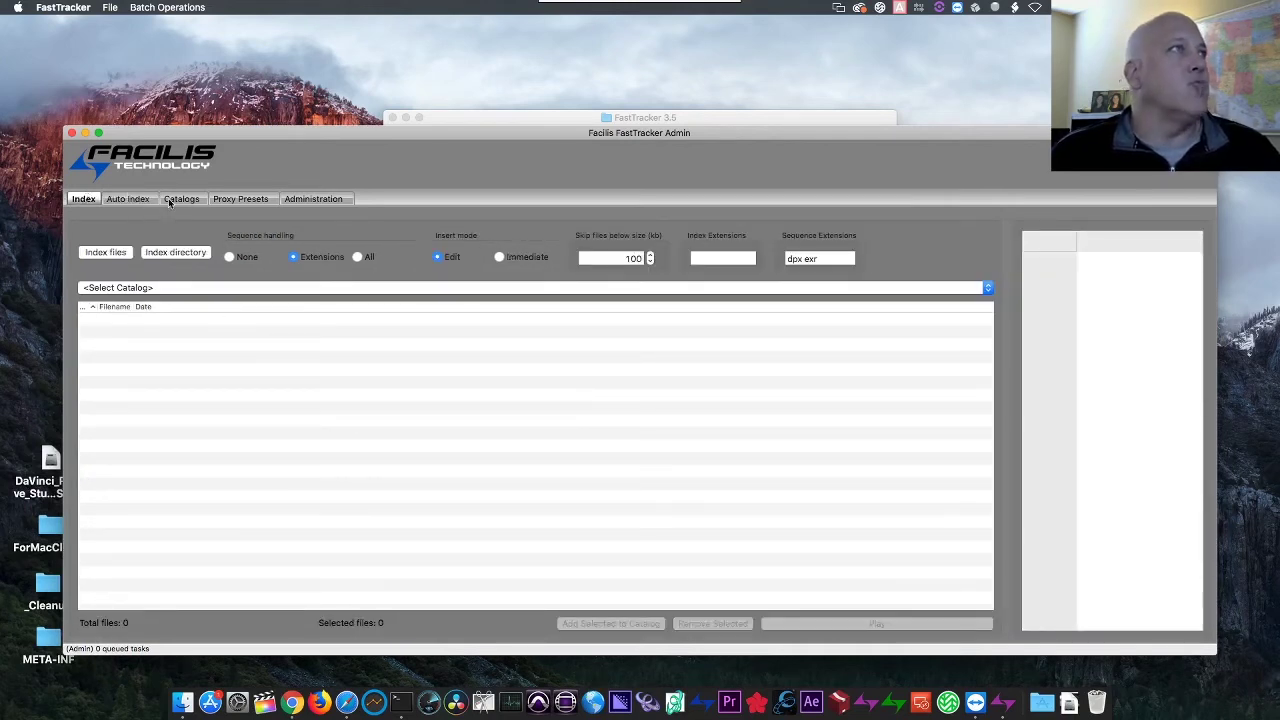
pyautogui.click(131, 199)
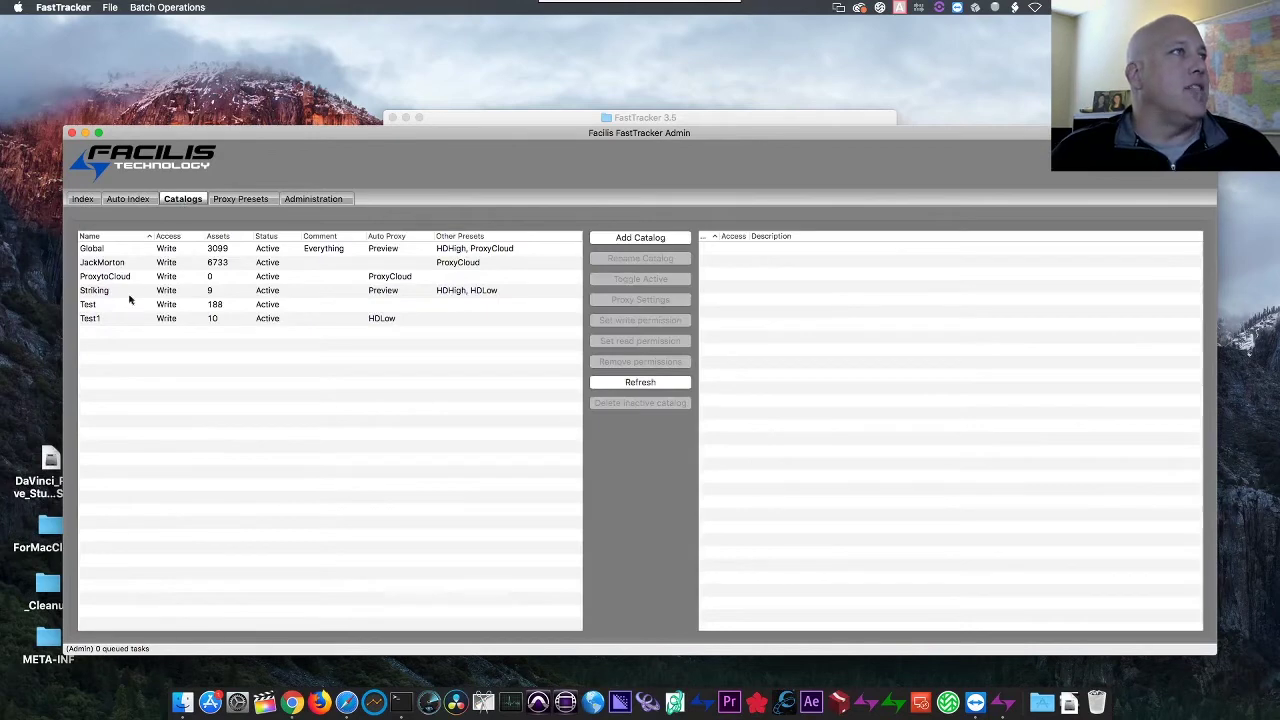
pyautogui.click(241, 198)
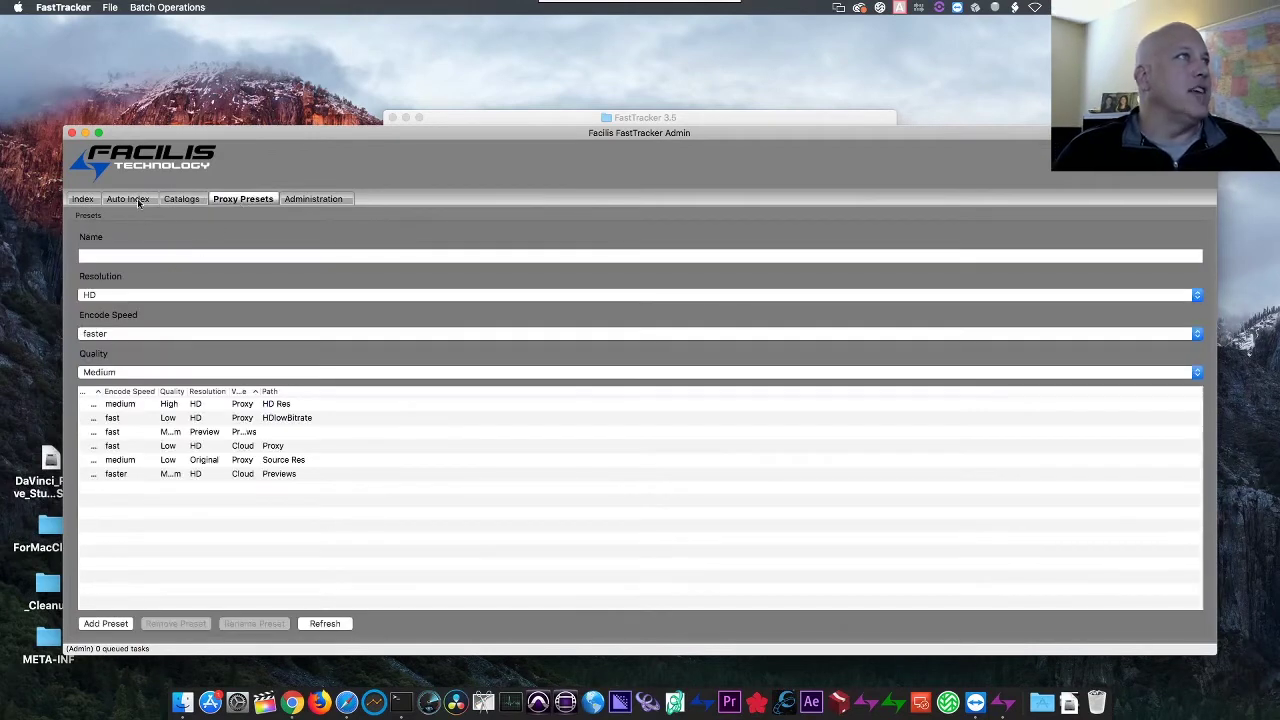
pyautogui.click(142, 199)
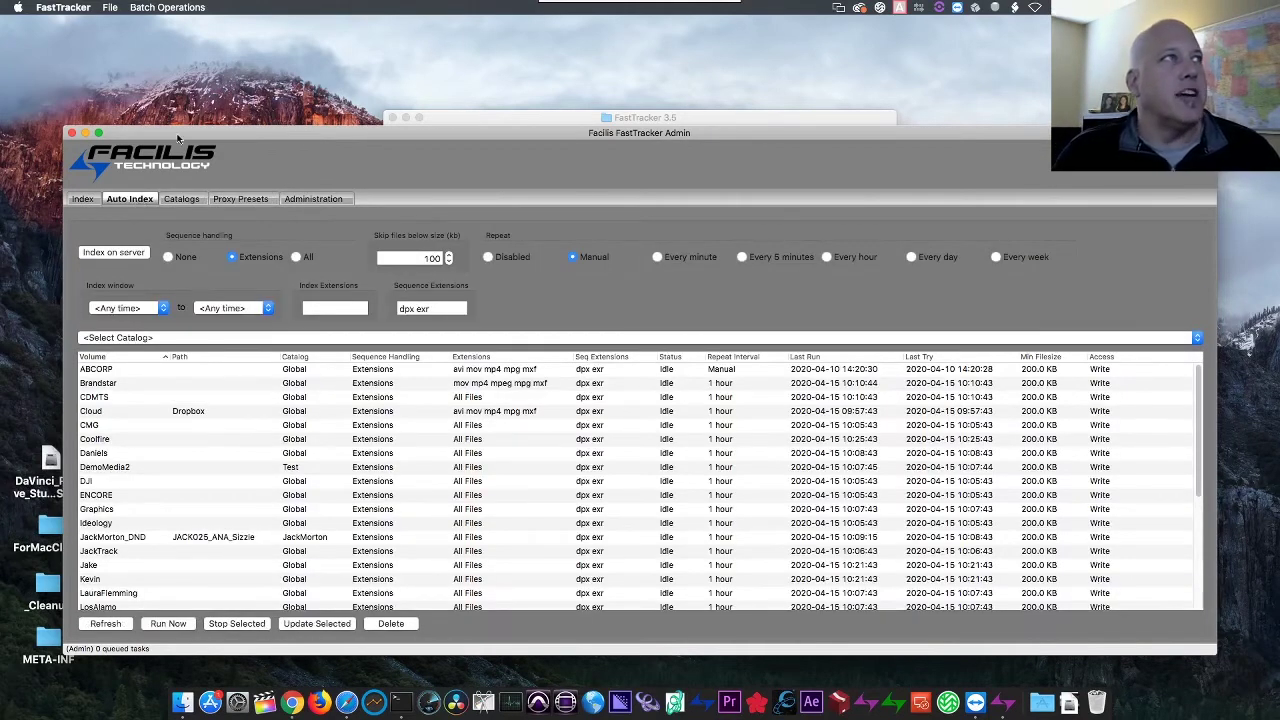
pyautogui.click(71, 134)
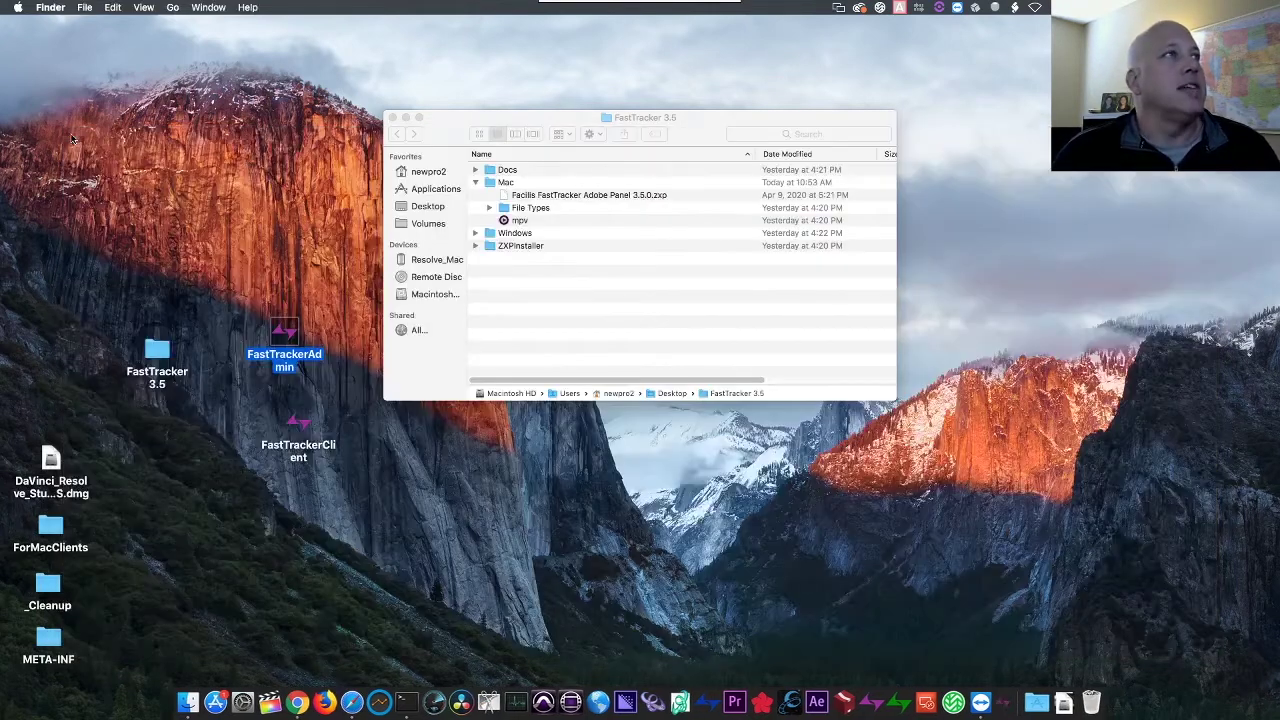
# Launch FastTrackerClient on the Mac, check the server address 192.168.1.219, and log in as Admin with a blank password
pyautogui.doubleClick(306, 431)
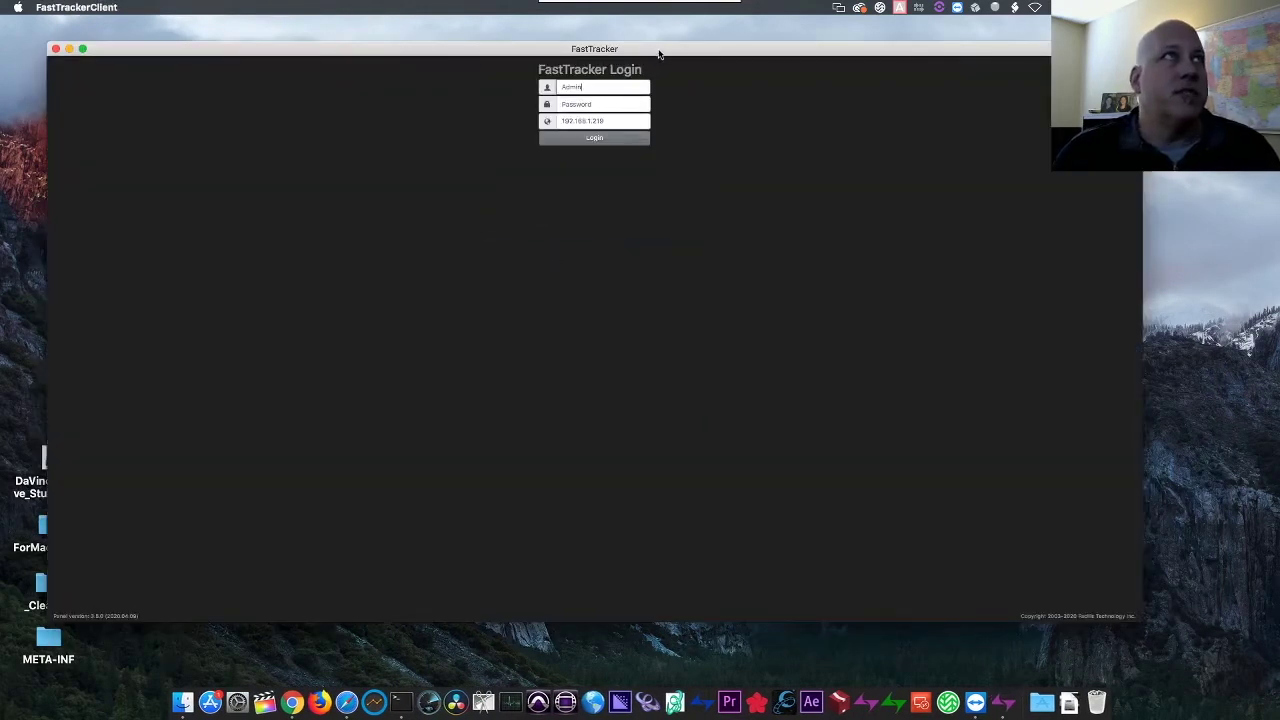
pyautogui.moveTo(682, 77); pyautogui.dragTo(719, 79)
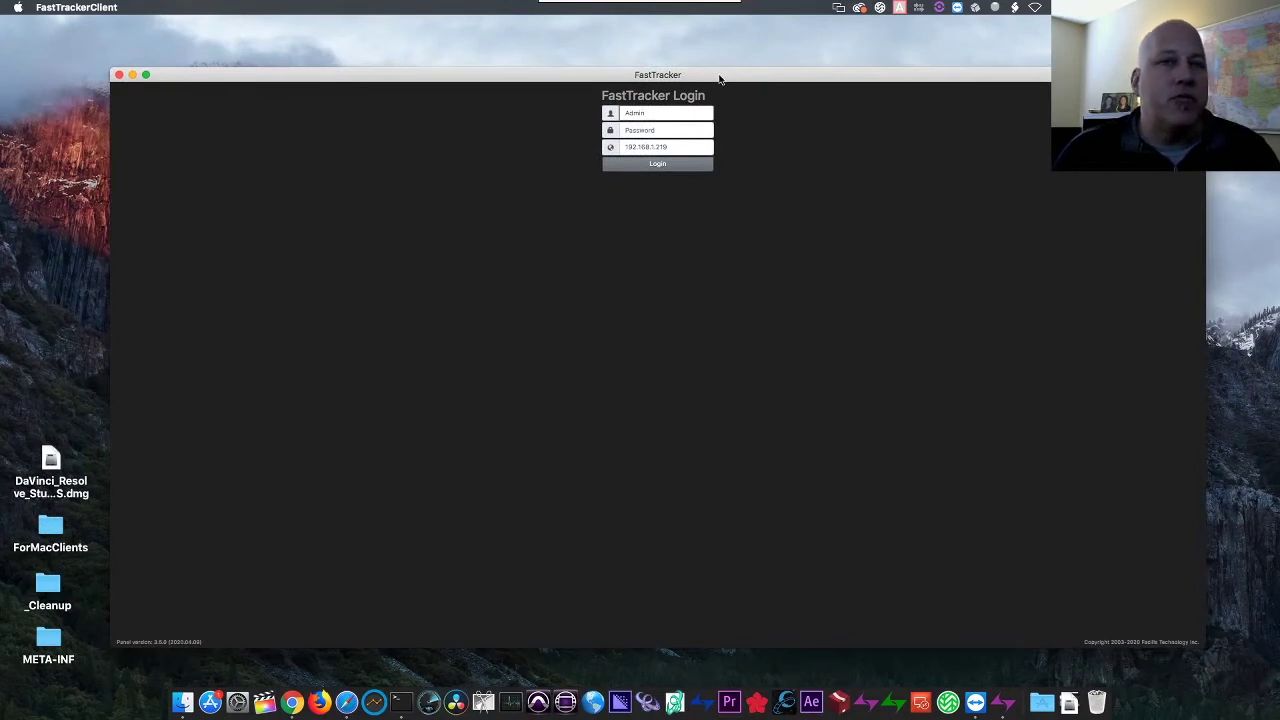
pyautogui.click(705, 146)
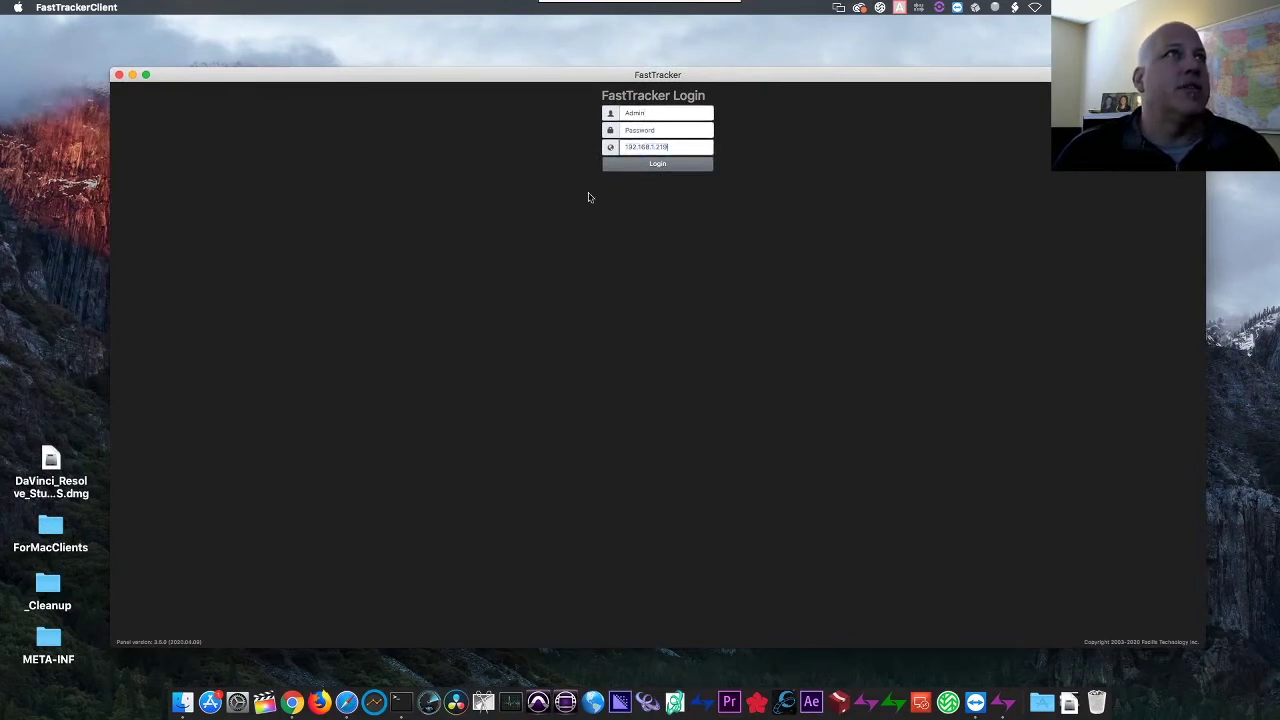
pyautogui.click(650, 165)
# Look through the client's catalog and volume filters without changing them, and close the client
pyautogui.click(566, 114)
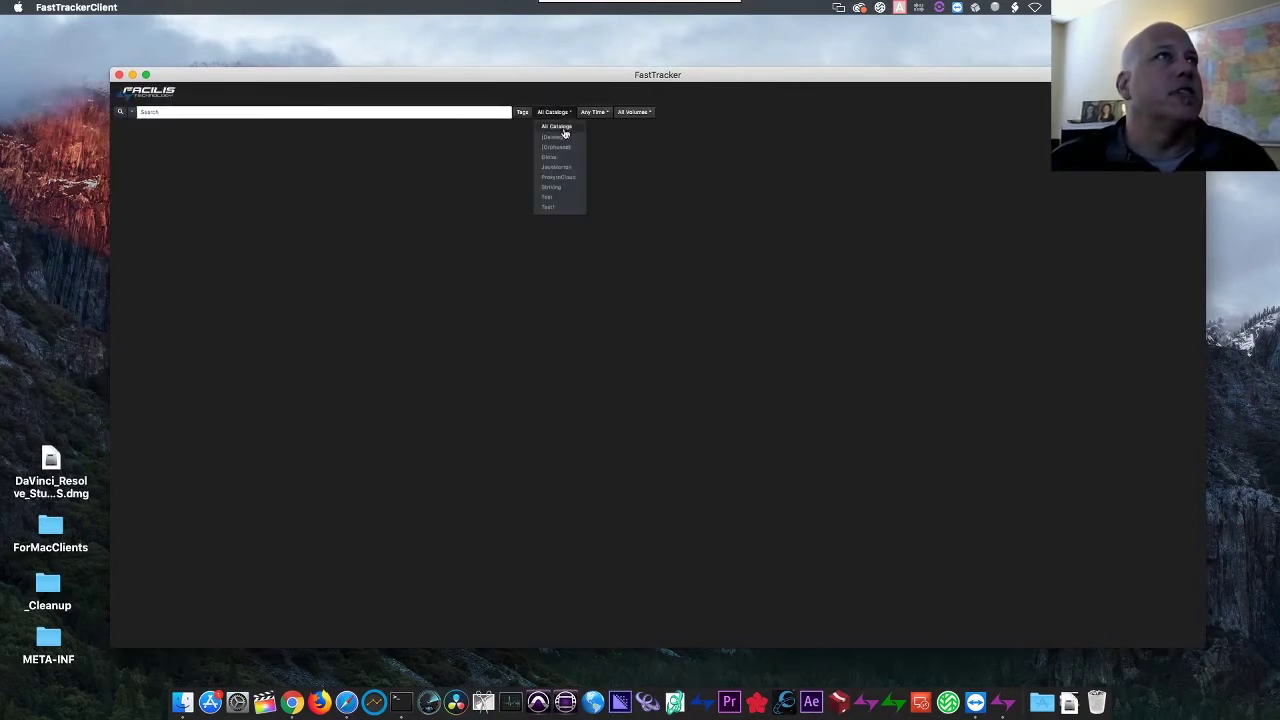
pyautogui.click(632, 112)
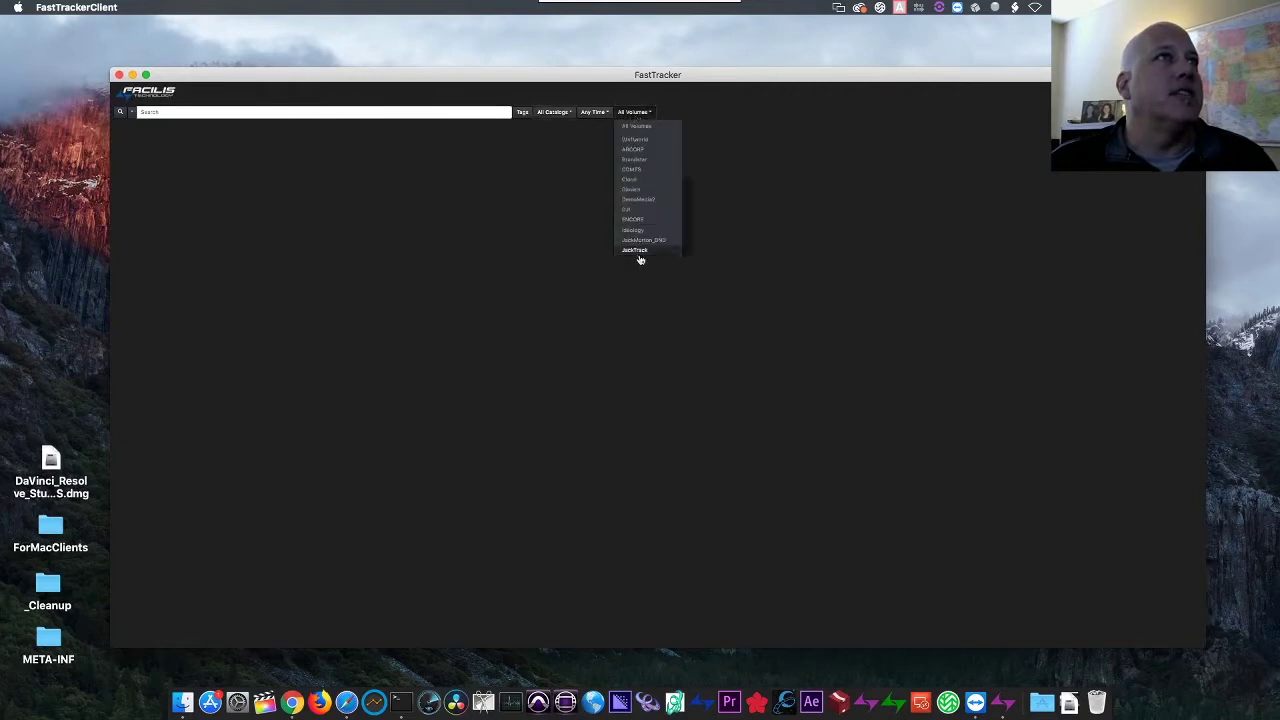
pyautogui.click(1000, 203)
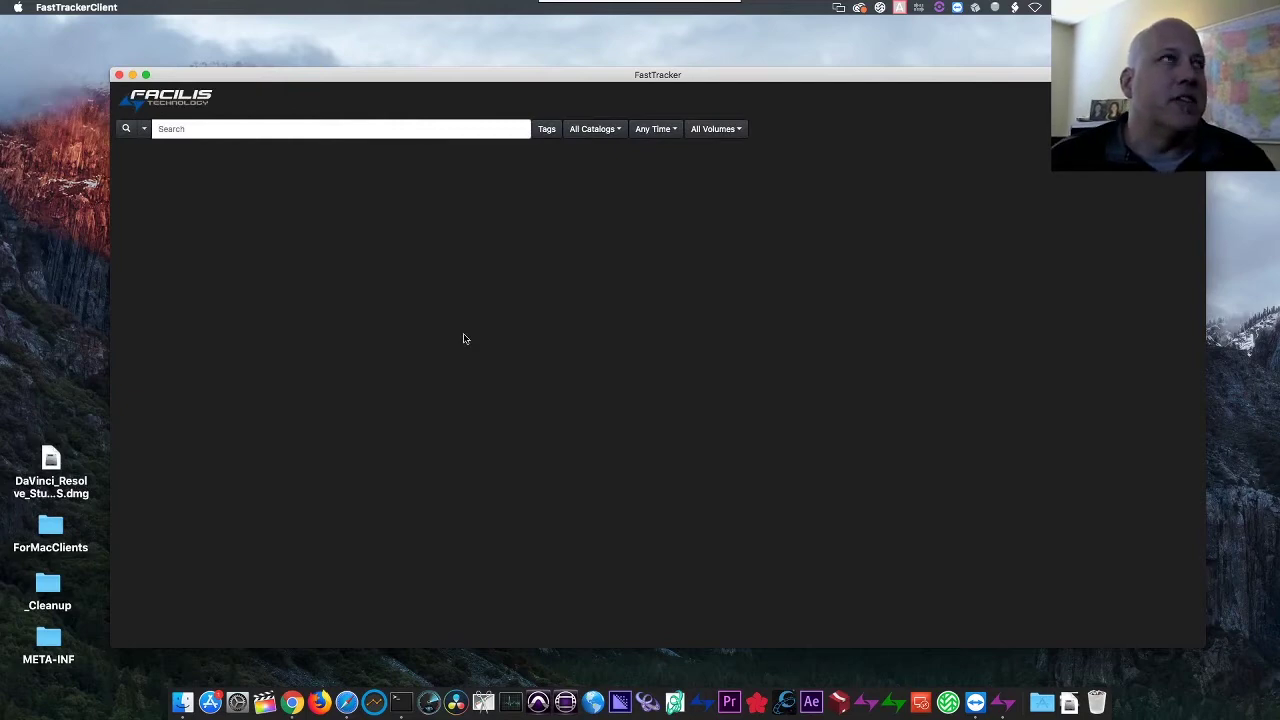
pyautogui.click(118, 75)
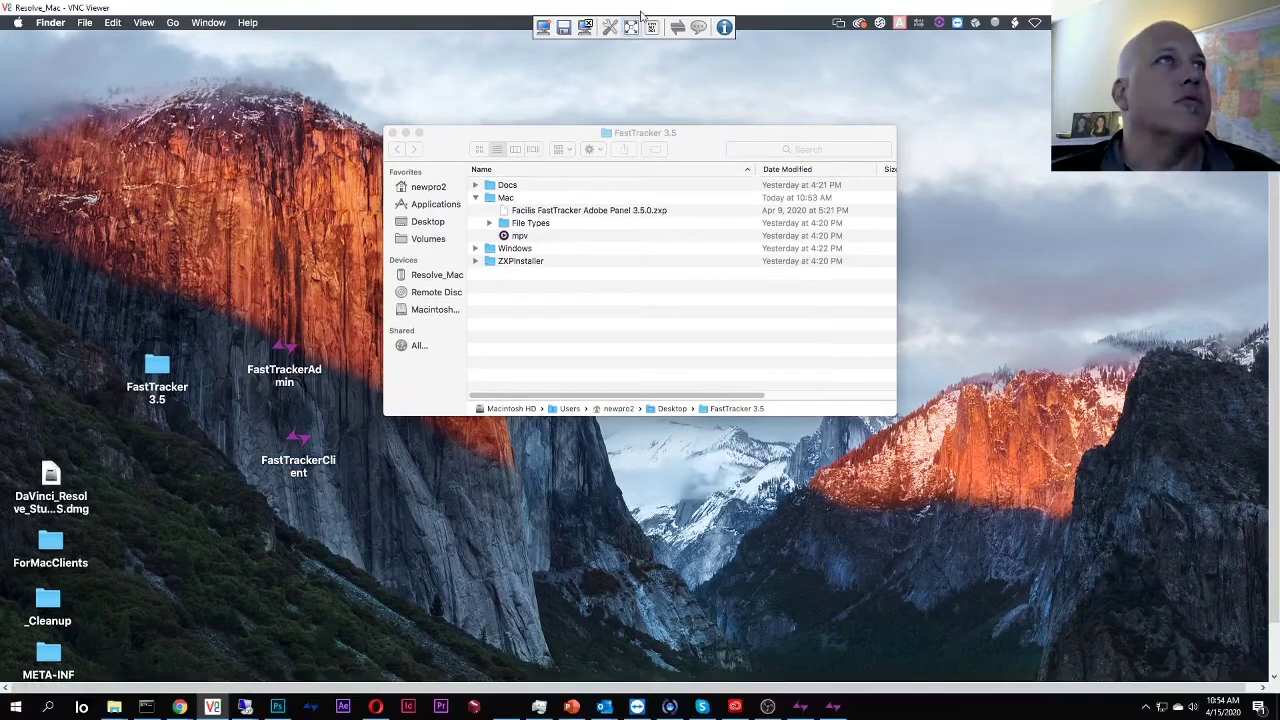
# Leave the full-screen Mac session, show the Windows desktop, and switch to the Remote Desktop session of server 192.168.1.219
pyautogui.click(645, 12)
pyautogui.press('super+d')
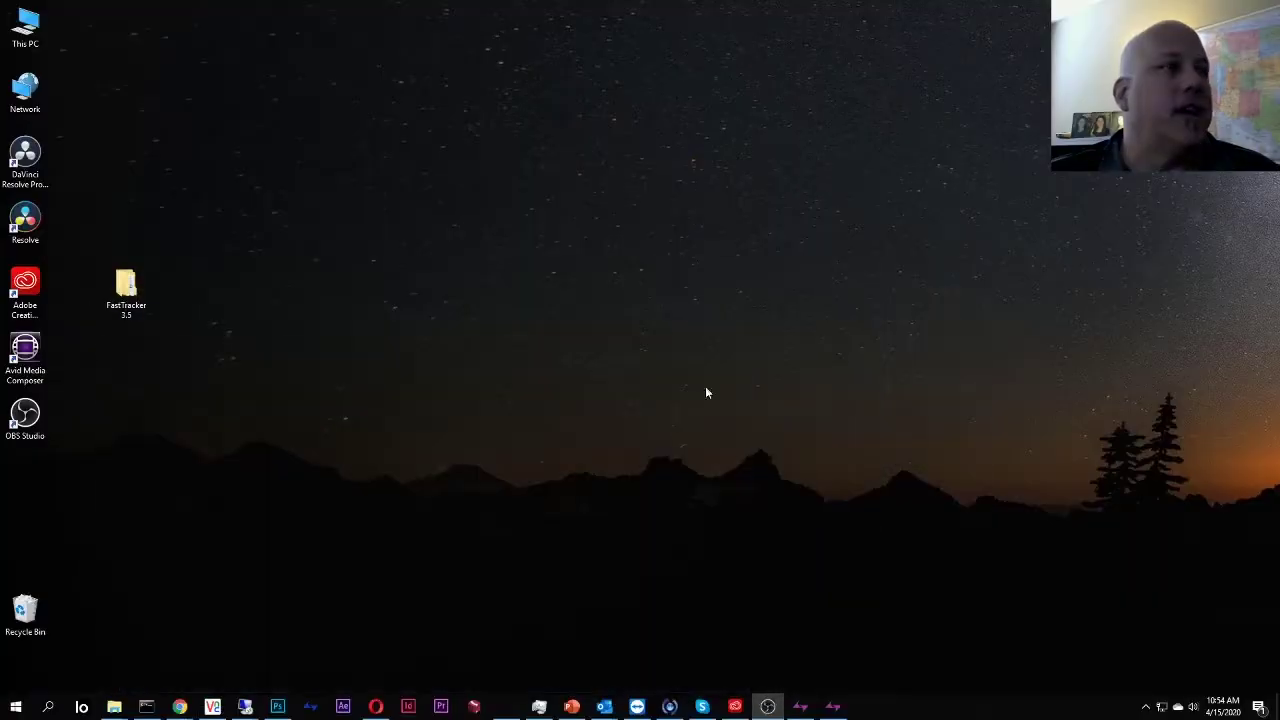
pyautogui.moveTo(245, 706)
pyautogui.click(302, 665)
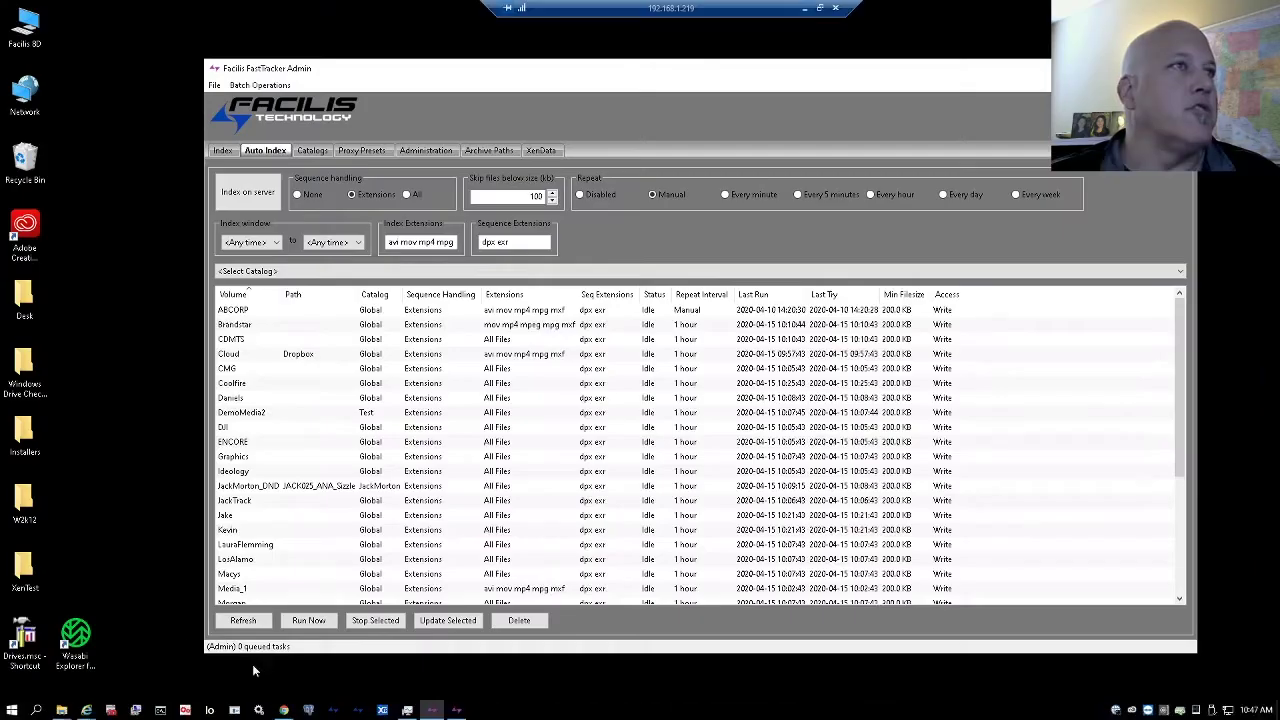
# Reposition the server's FastTracker Admin window and review its Proxy Presets and Catalogs pages
pyautogui.moveTo(542, 67); pyautogui.dragTo(498, 57)
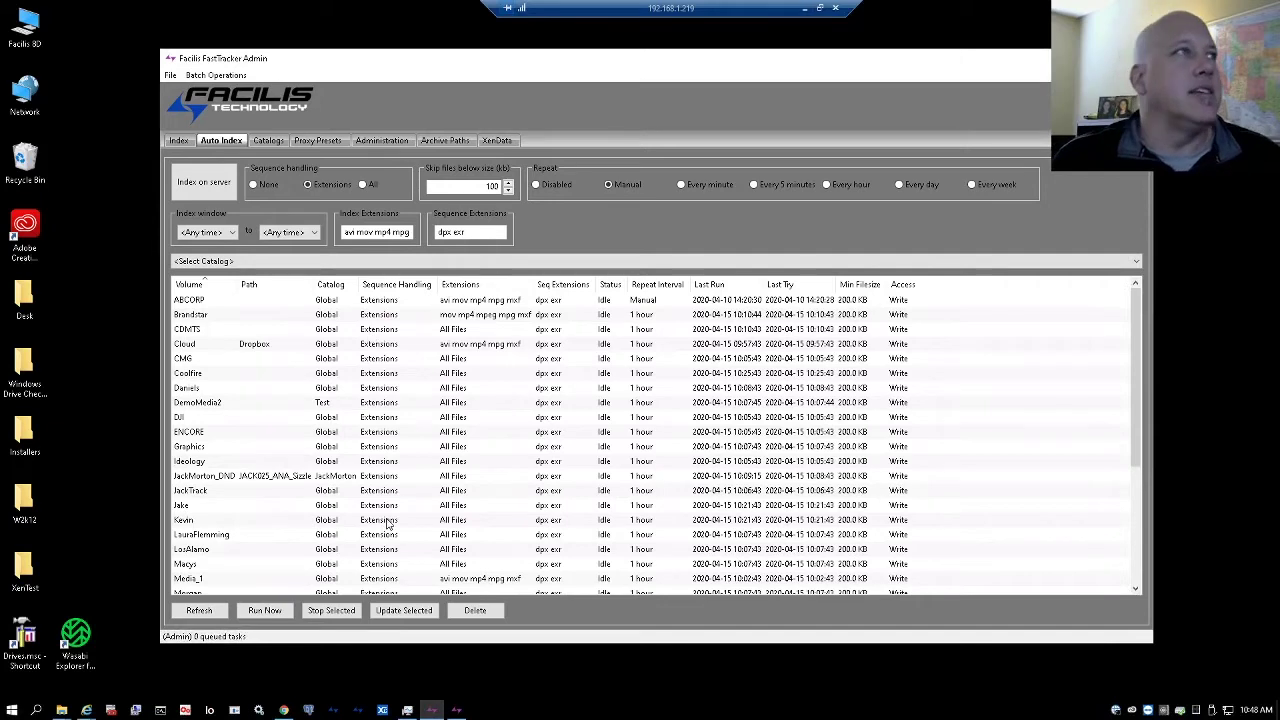
pyautogui.click(270, 142)
pyautogui.click(305, 140)
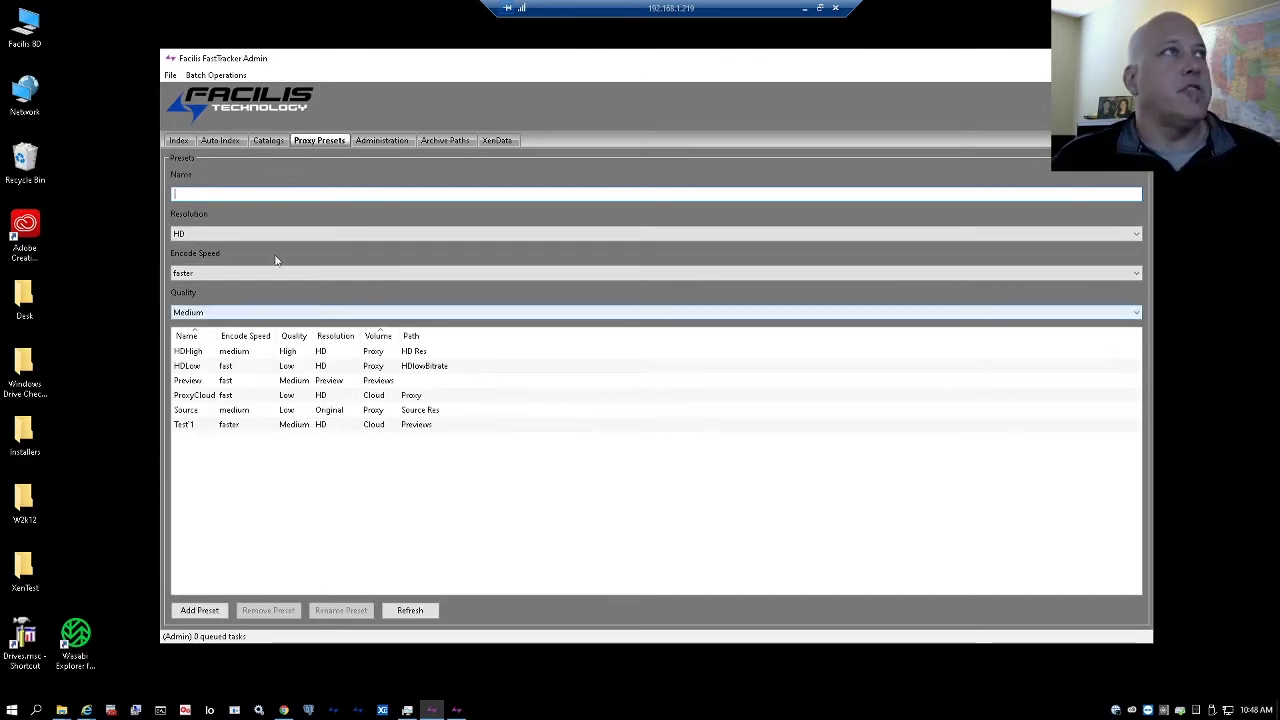
pyautogui.click(270, 142)
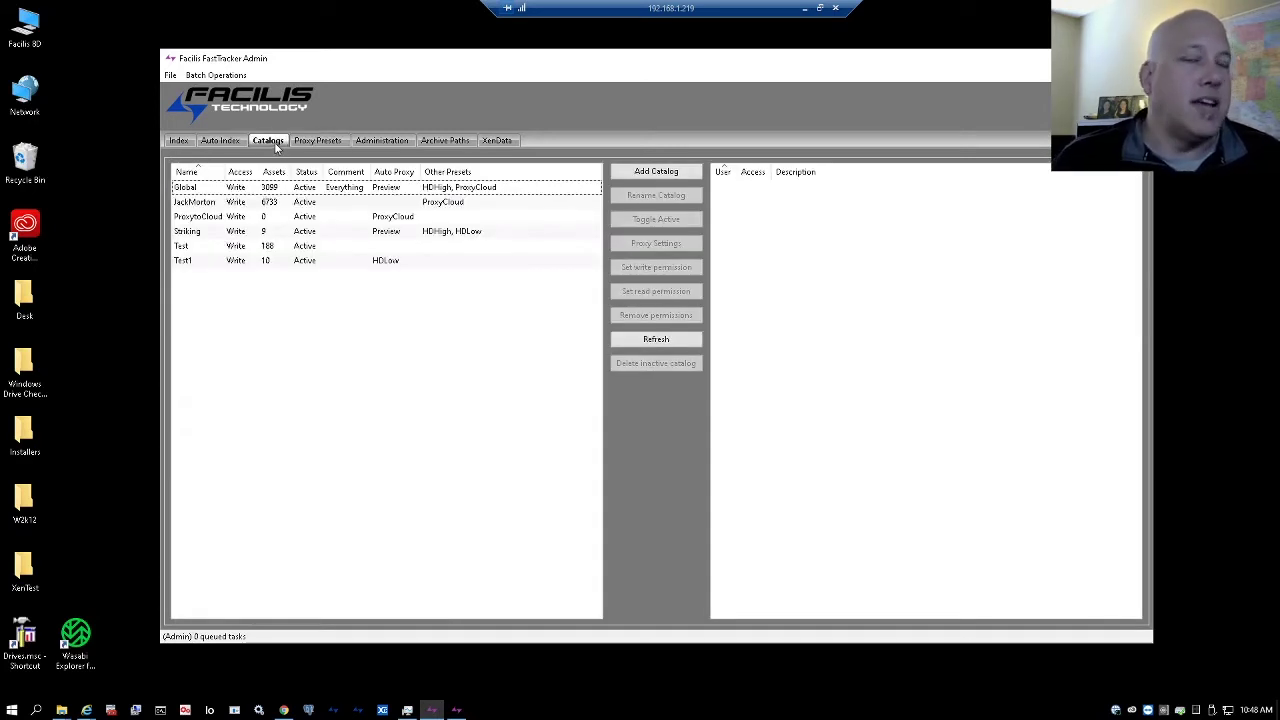
# Review the existing proxy presets, name a new preset Demo, and set its resolution to Preview
pyautogui.click(298, 143)
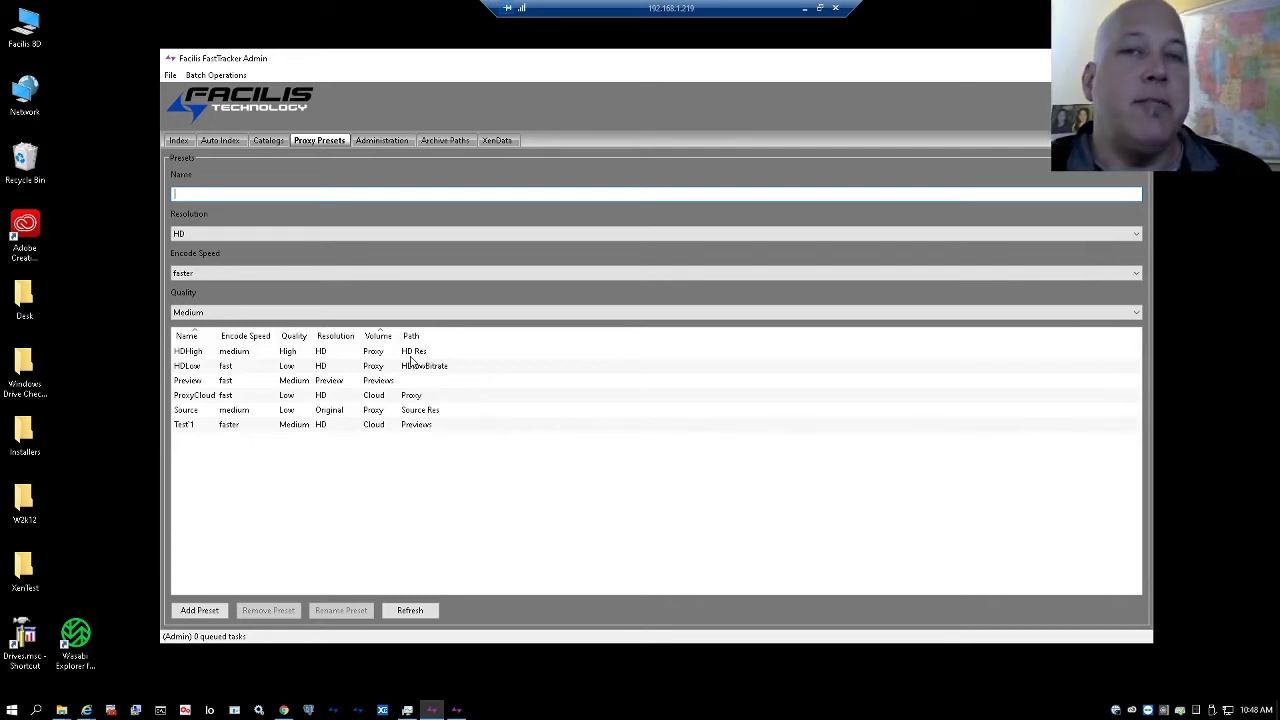
pyautogui.click(194, 386)
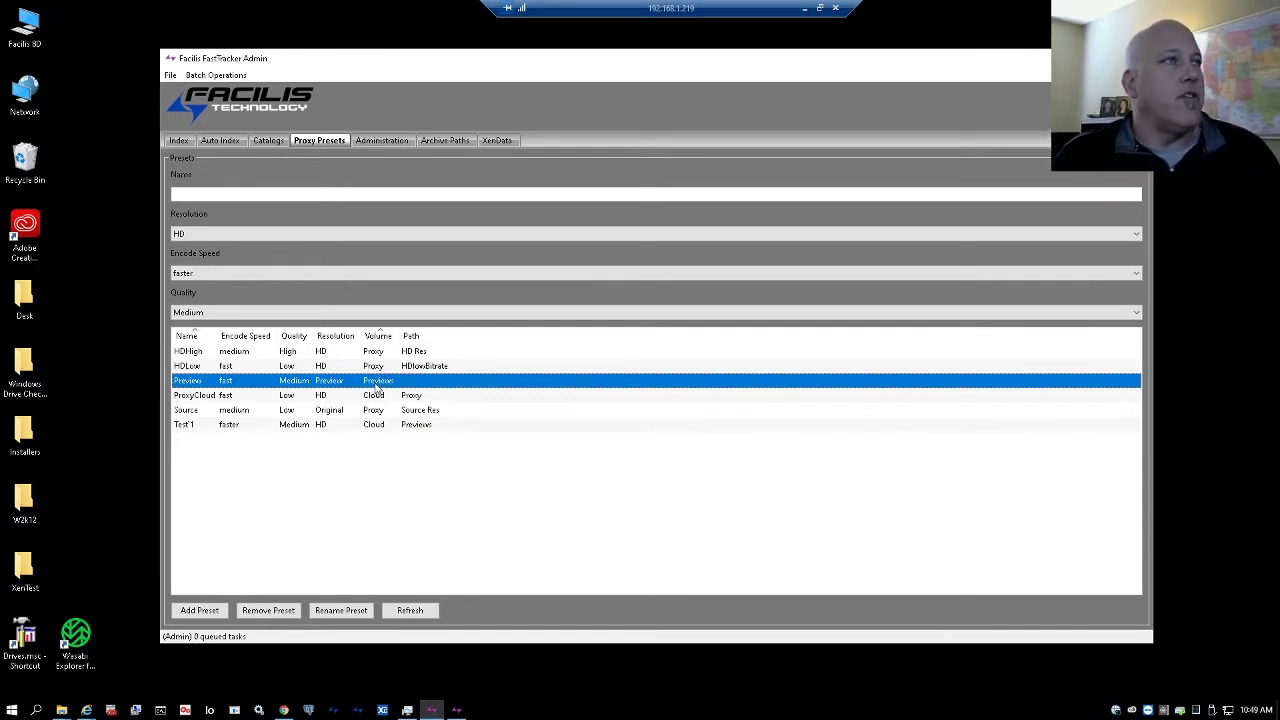
pyautogui.click(316, 143)
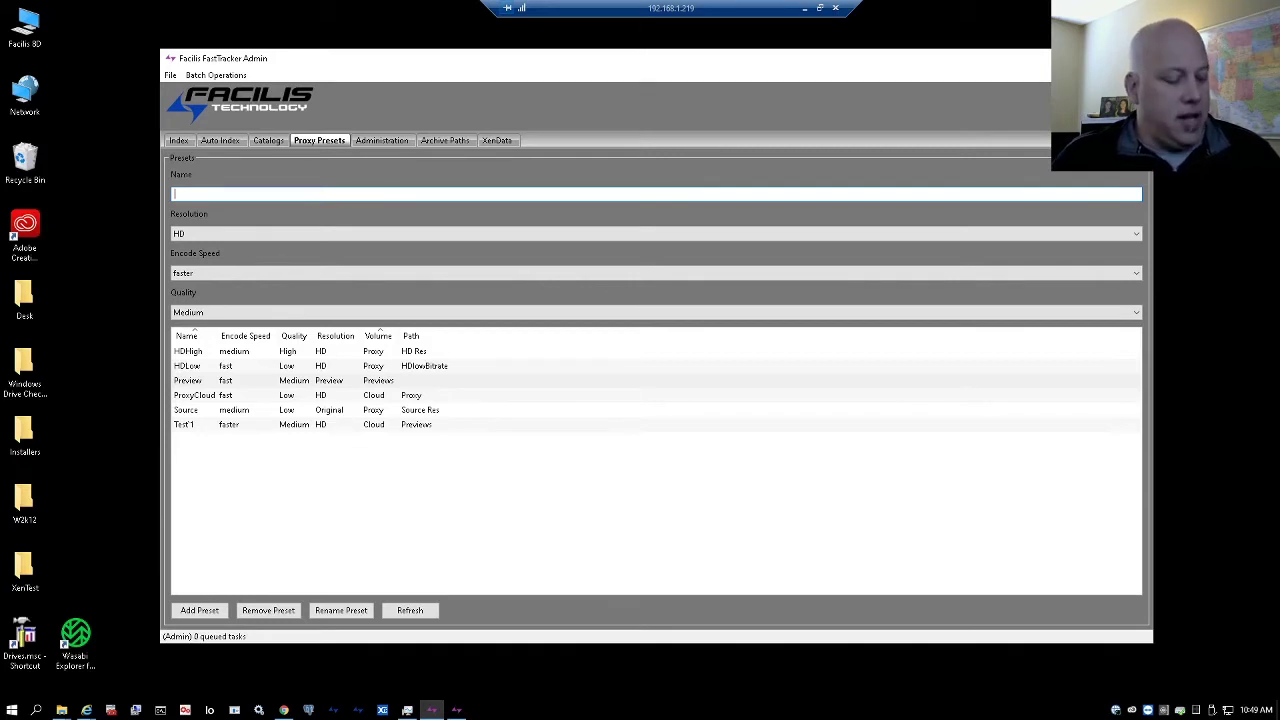
pyautogui.write('Demo')
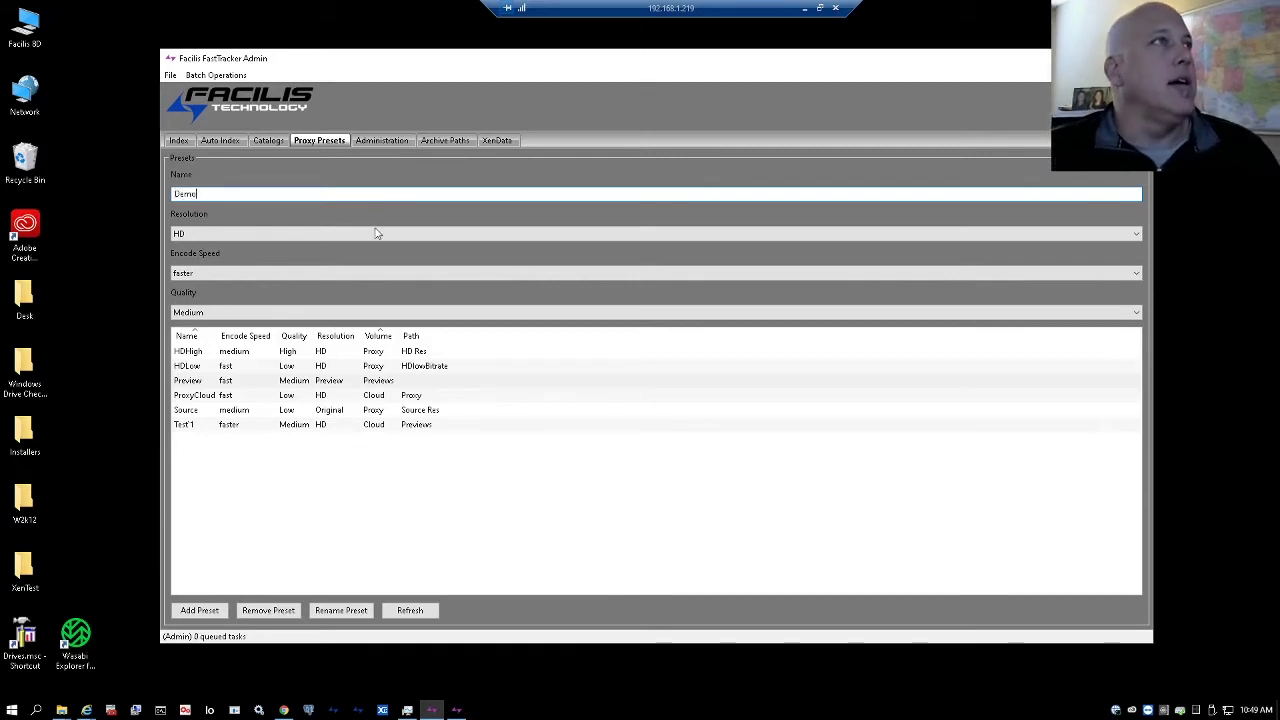
pyautogui.click(246, 235)
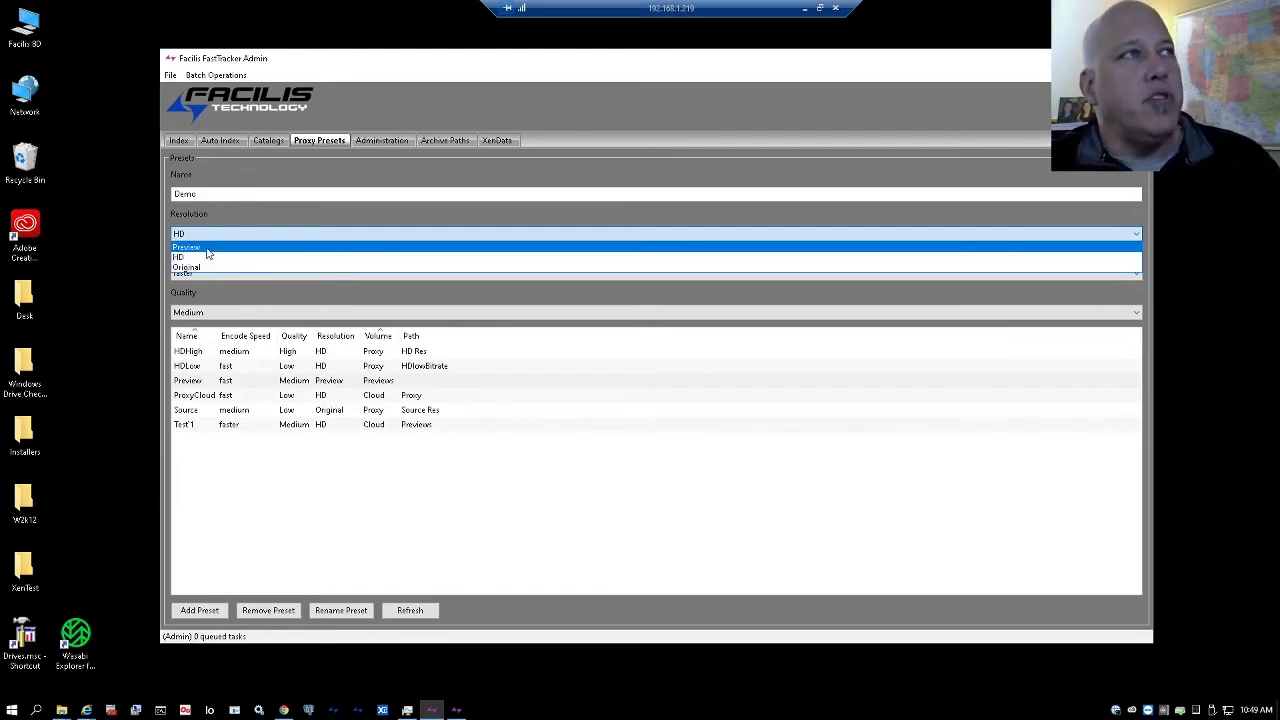
pyautogui.click(206, 247)
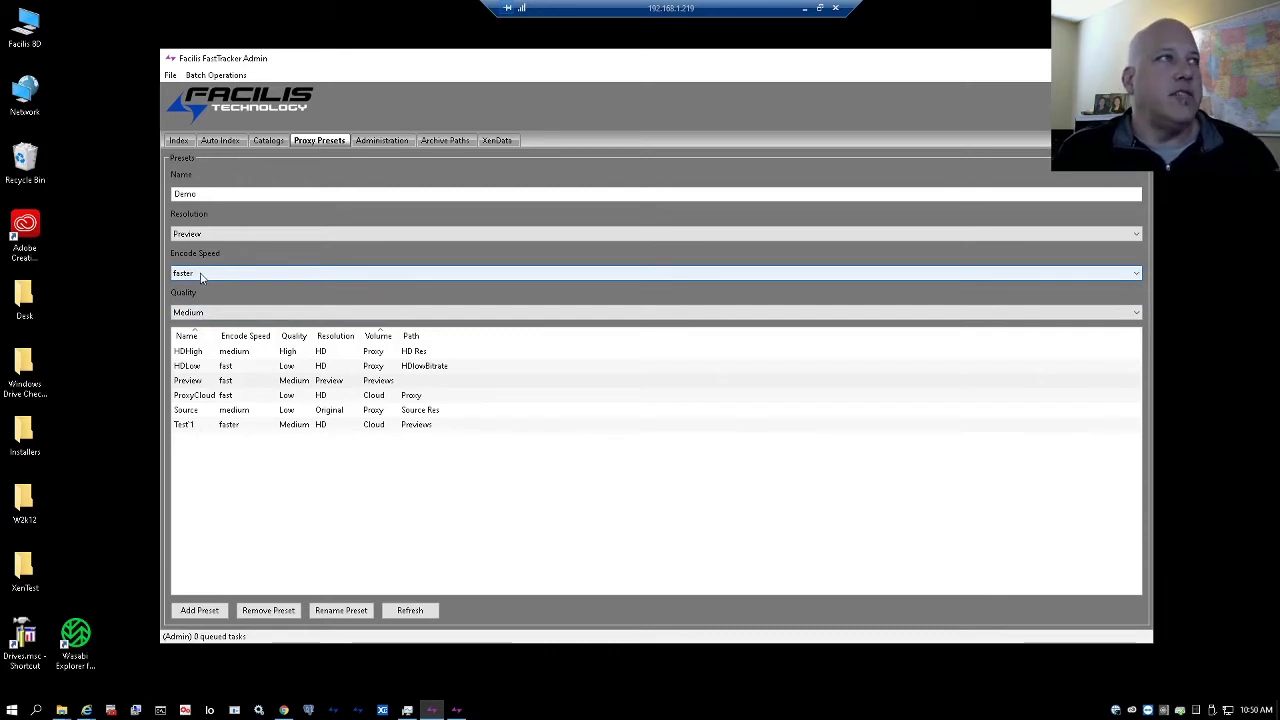
# Choose Medium quality and the fast encode speed for the Demo preset
pyautogui.click(195, 312)
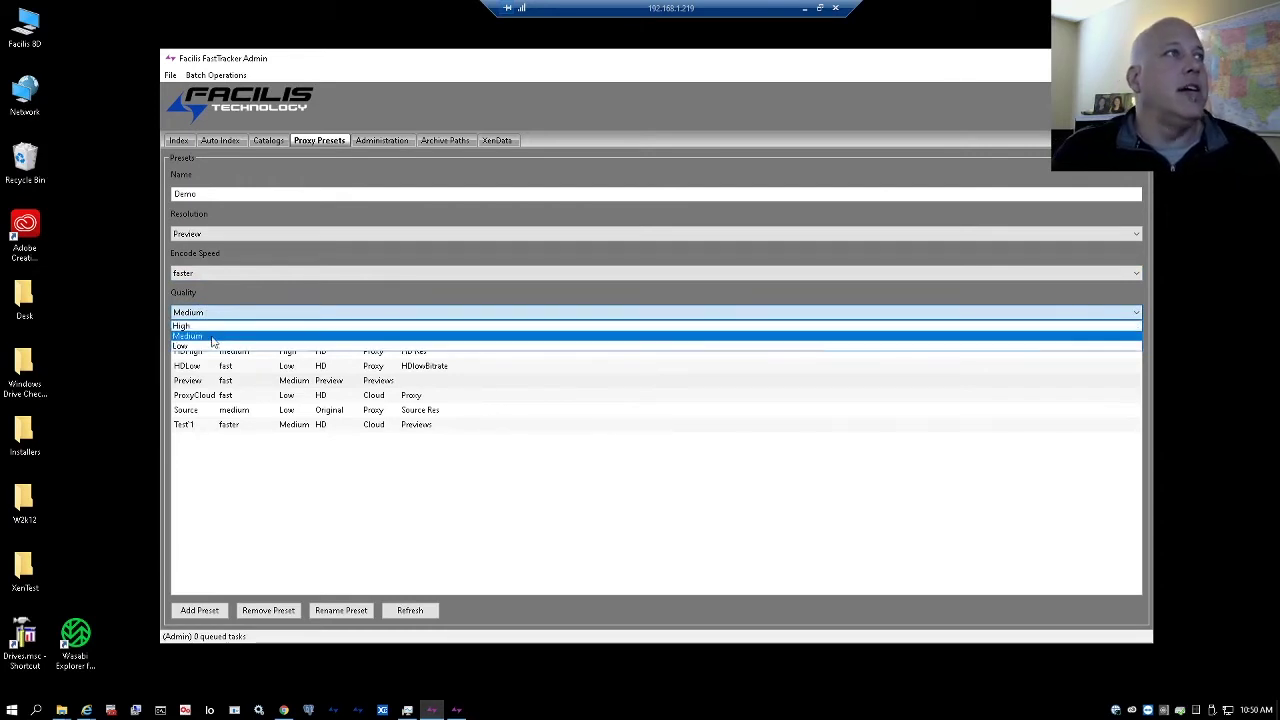
pyautogui.click(216, 336)
pyautogui.click(212, 276)
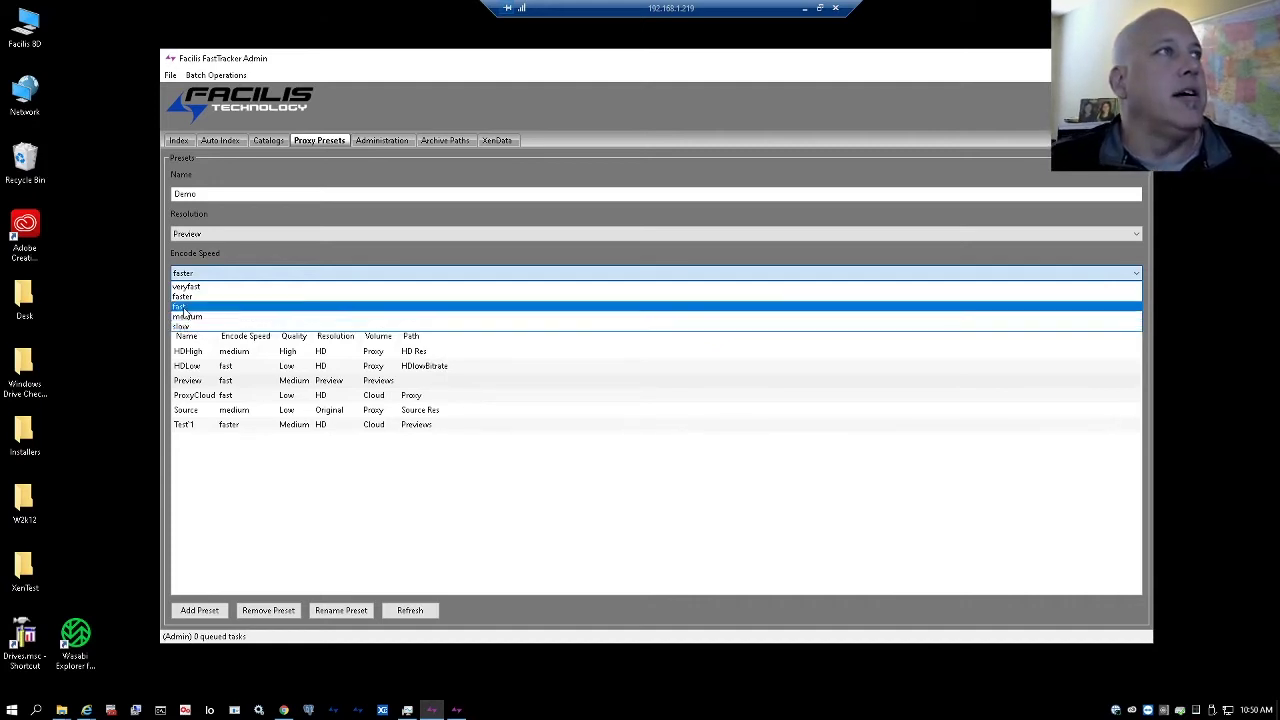
pyautogui.click(190, 306)
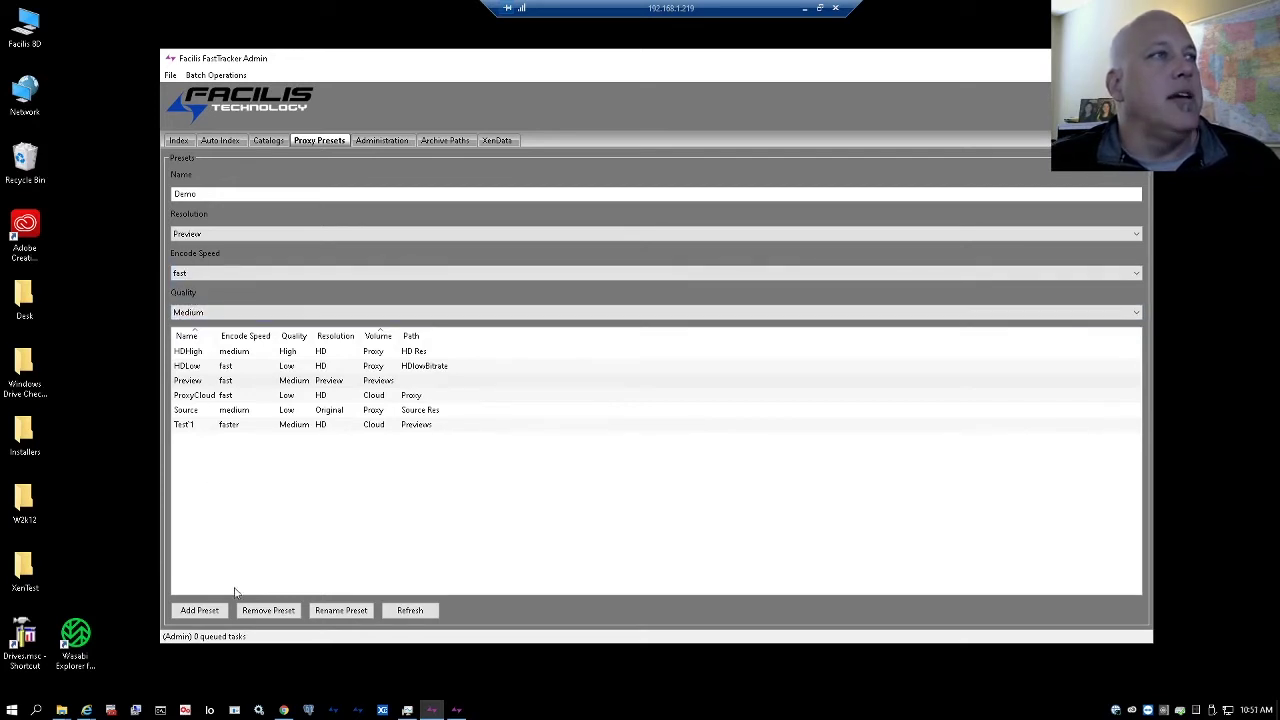
# Start adding the Demo preset and browse to the Previews volume in C:\fsvol for its proxy destination
pyautogui.click(199, 610)
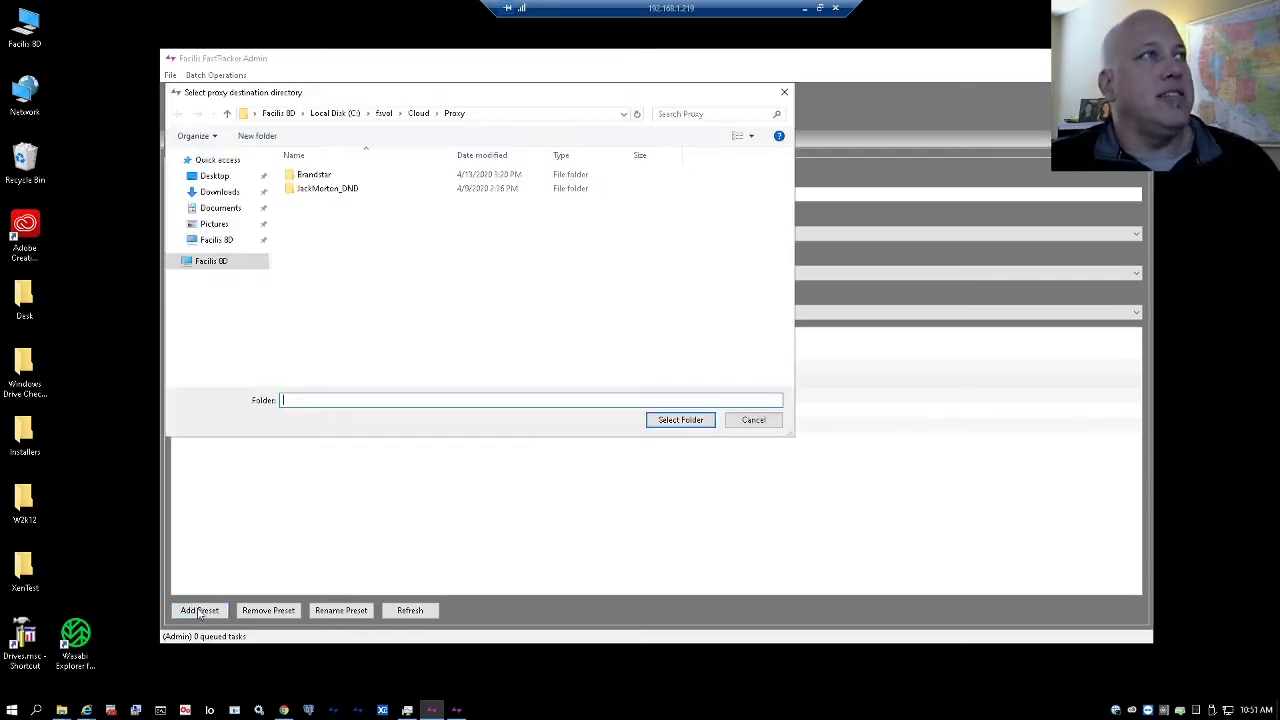
pyautogui.moveTo(353, 96); pyautogui.dragTo(416, 170)
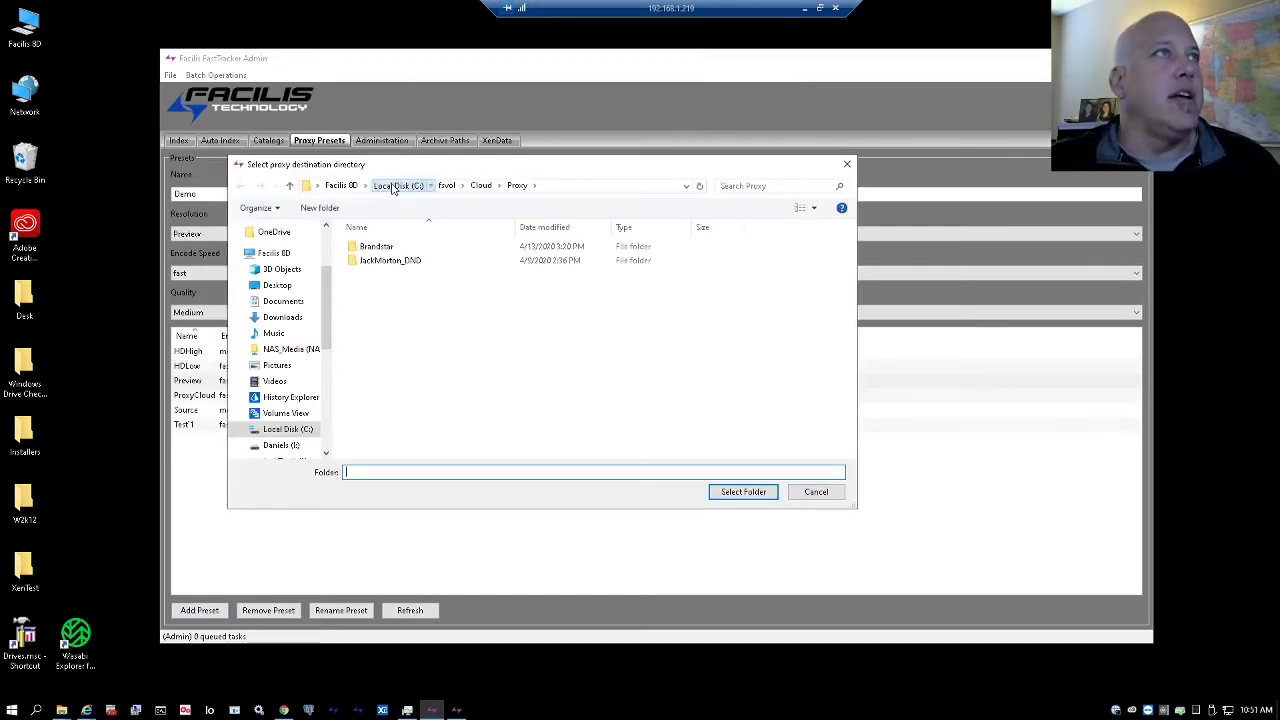
pyautogui.click(397, 186)
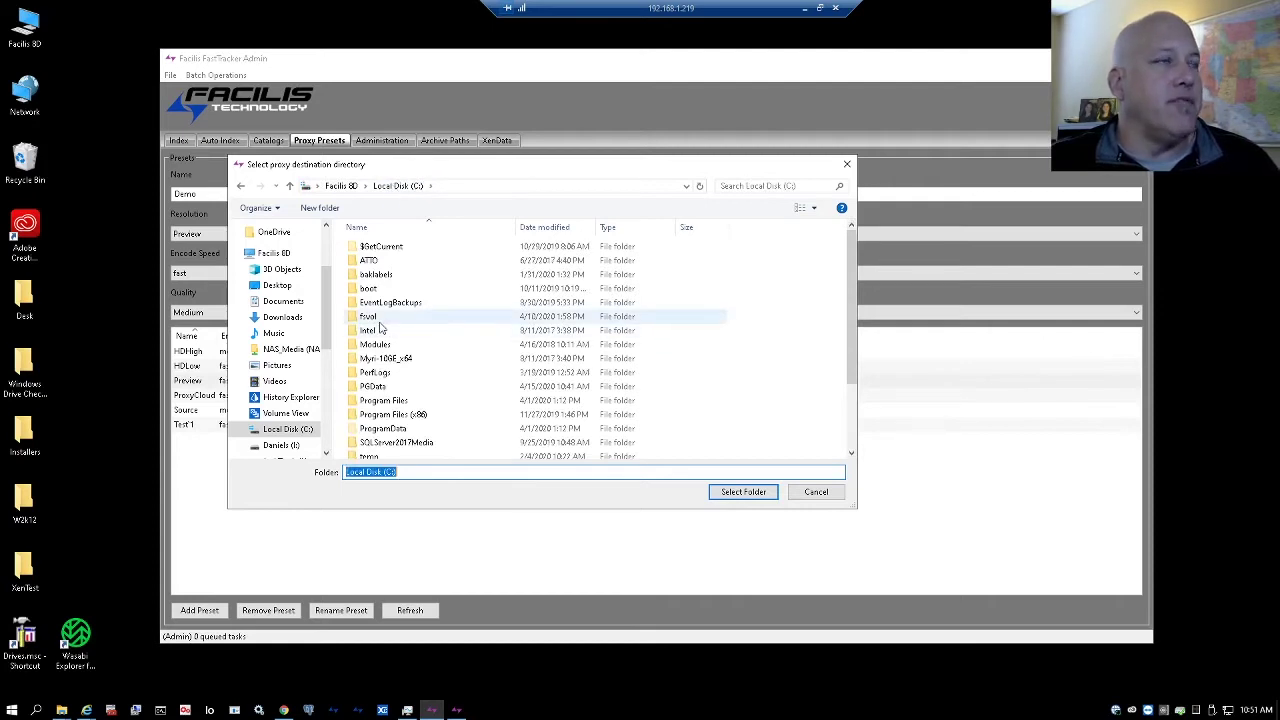
pyautogui.scroll(-2, 404, 331)
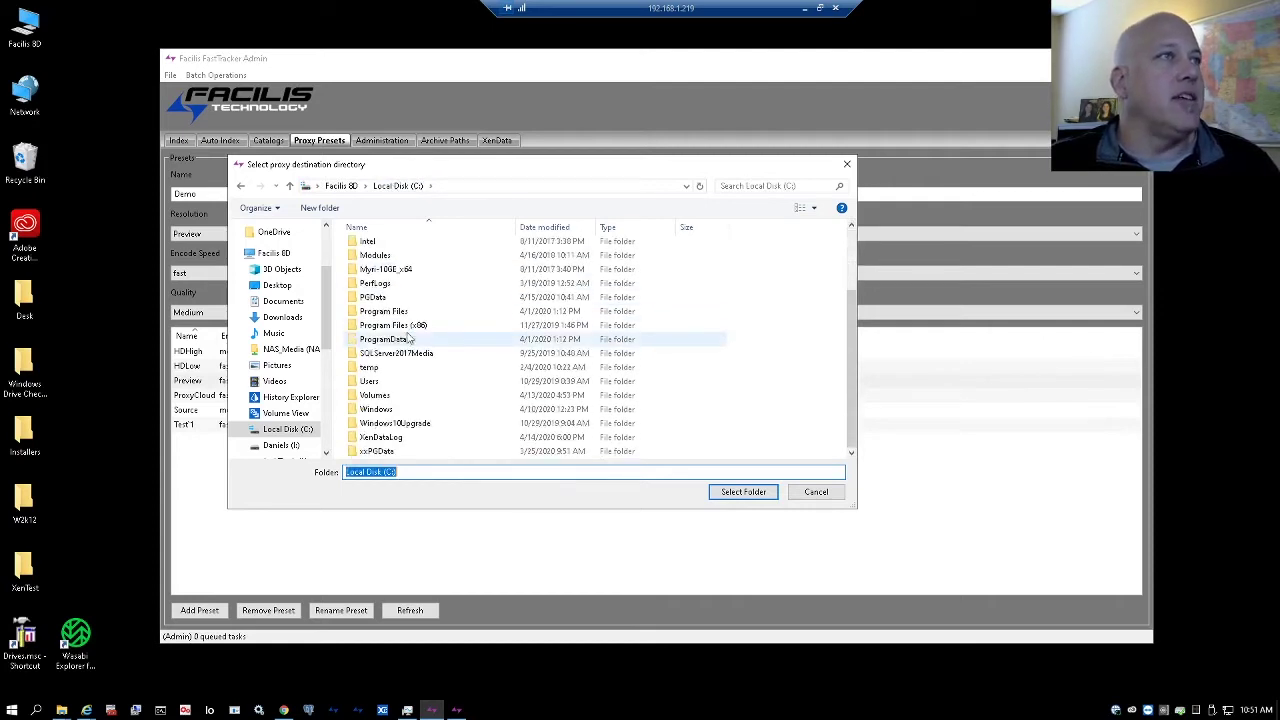
pyautogui.doubleClick(376, 396)
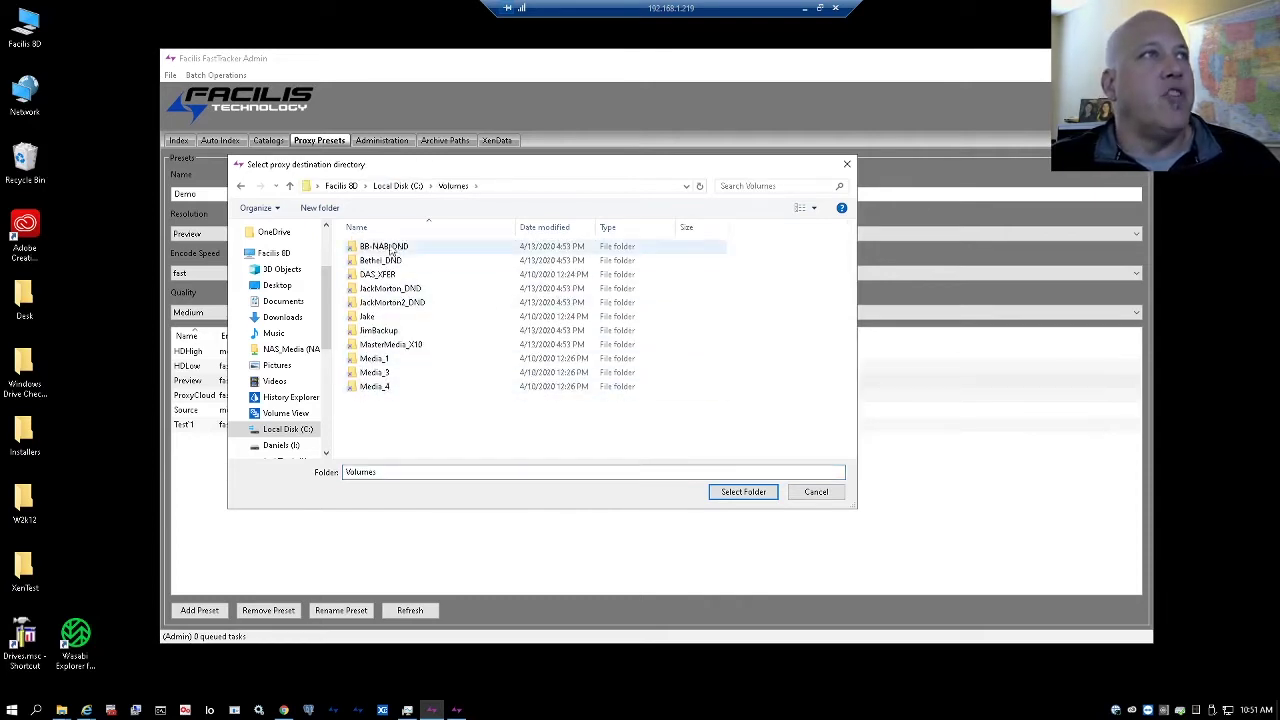
pyautogui.click(240, 185)
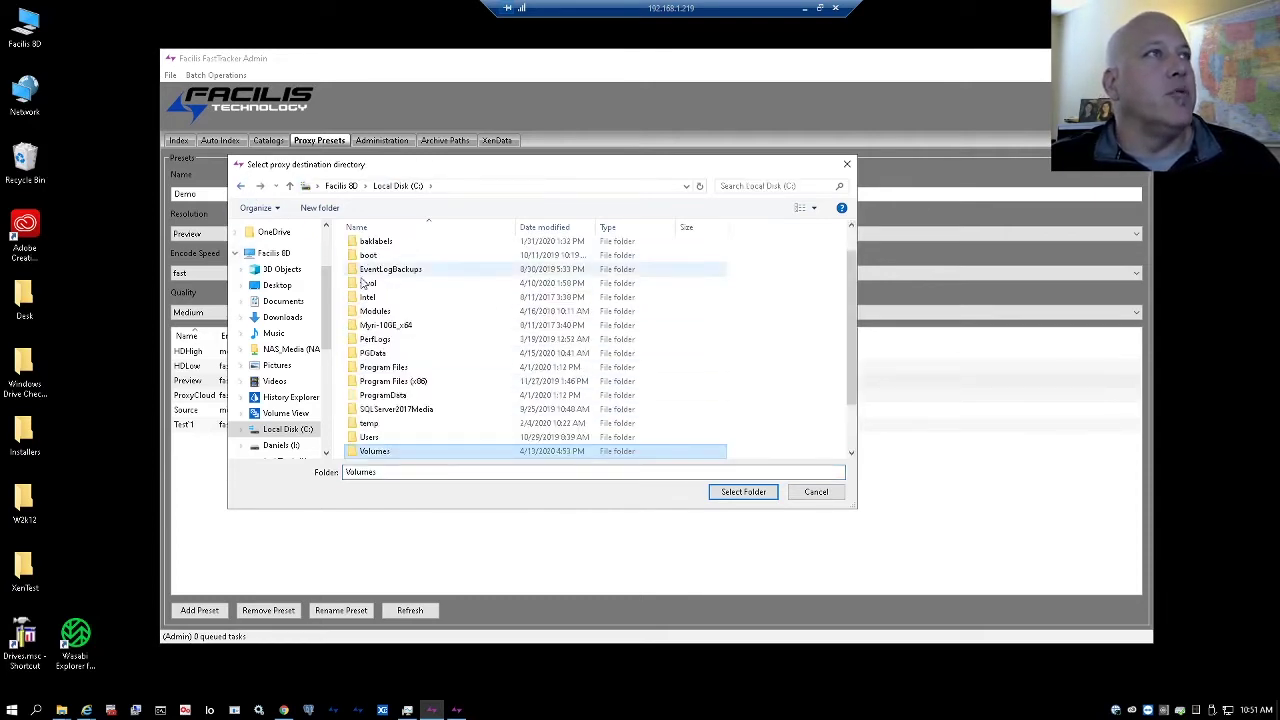
pyautogui.doubleClick(368, 285)
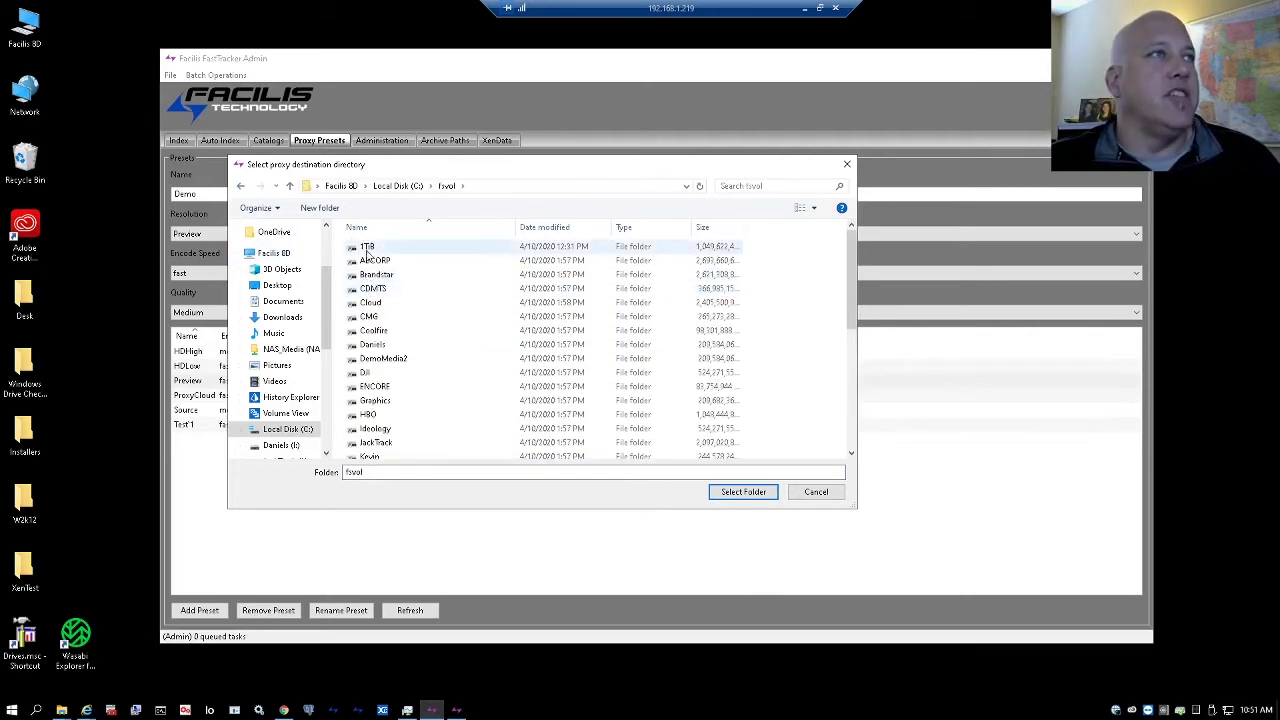
pyautogui.scroll(-8, 383, 285)
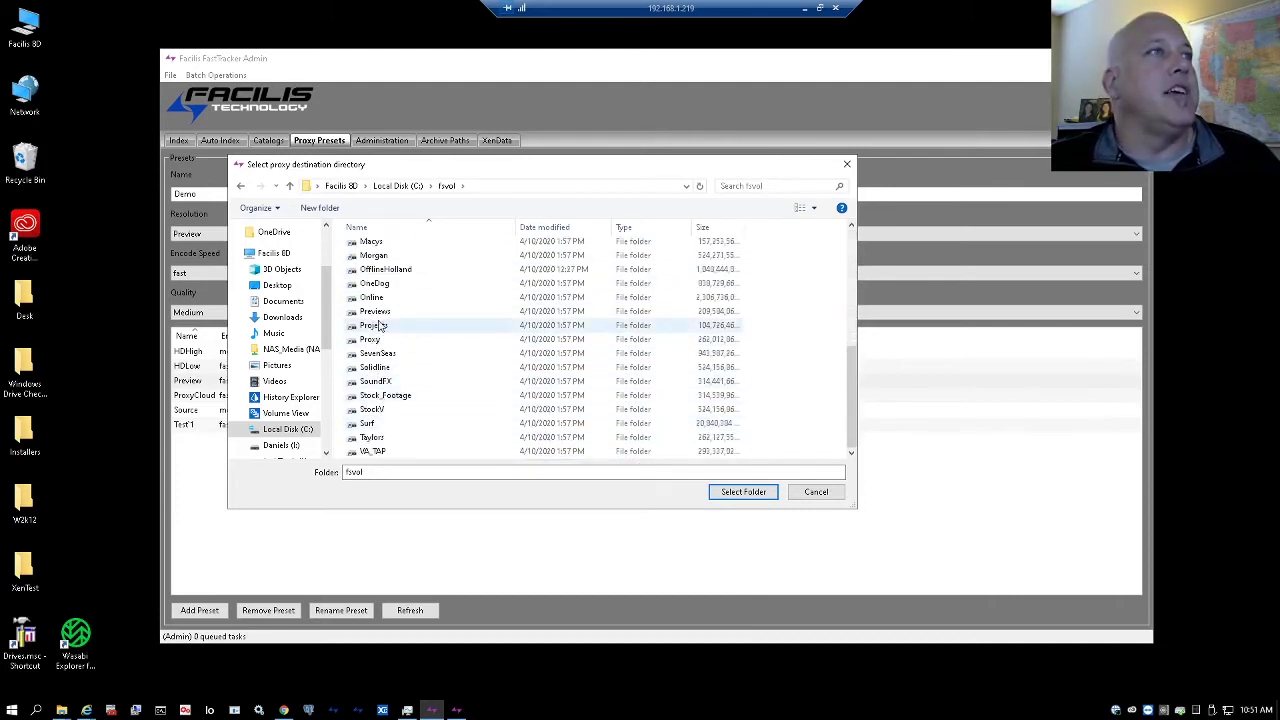
pyautogui.click(378, 314)
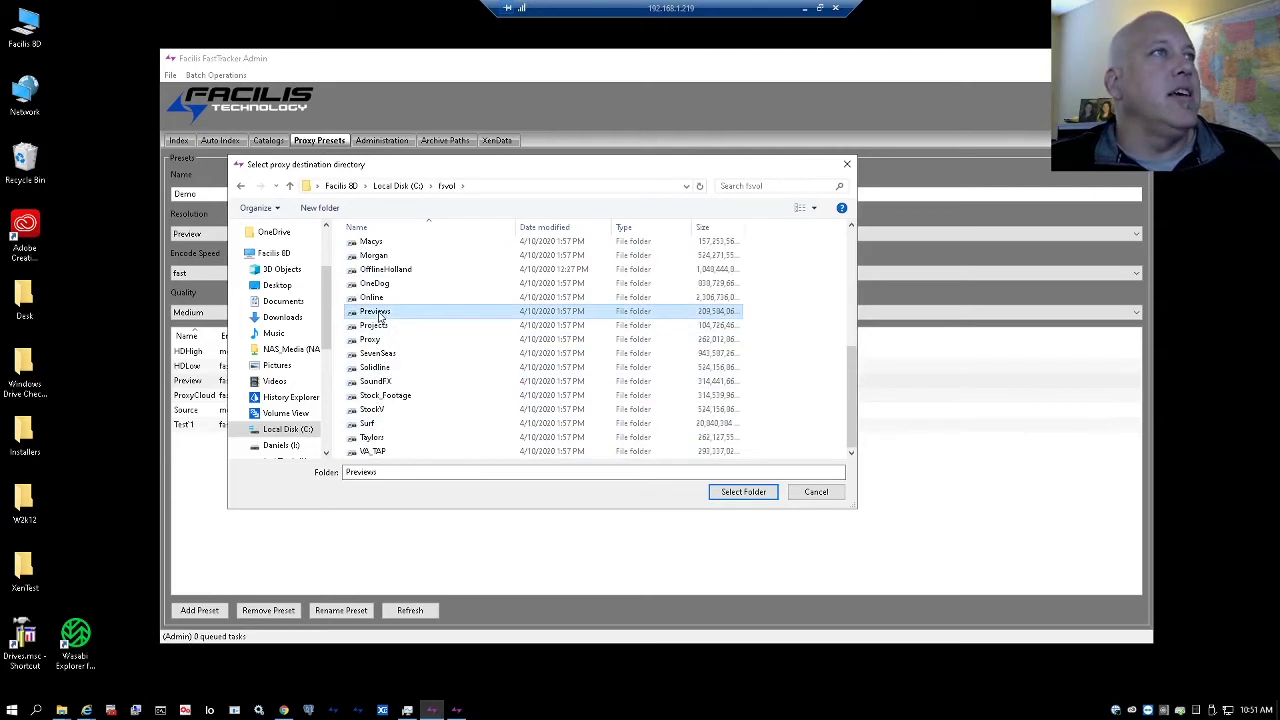
pyautogui.doubleClick(378, 314)
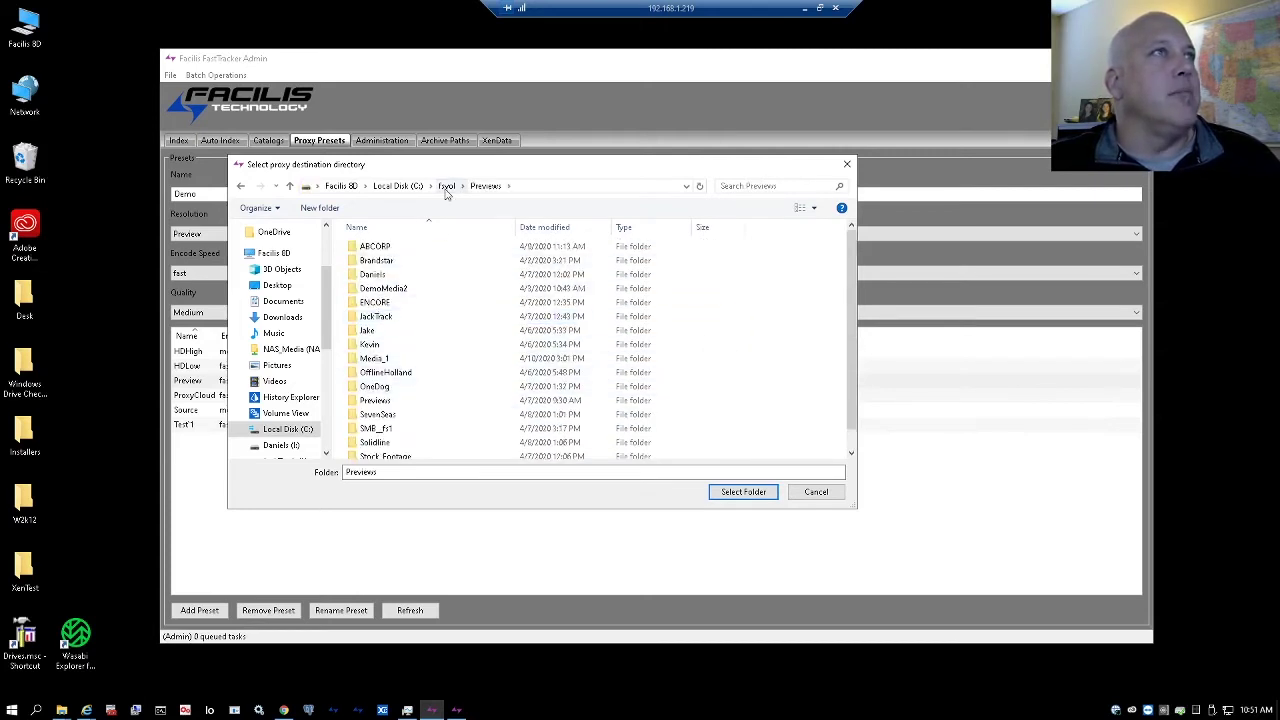
pyautogui.scroll(-1, 408, 366)
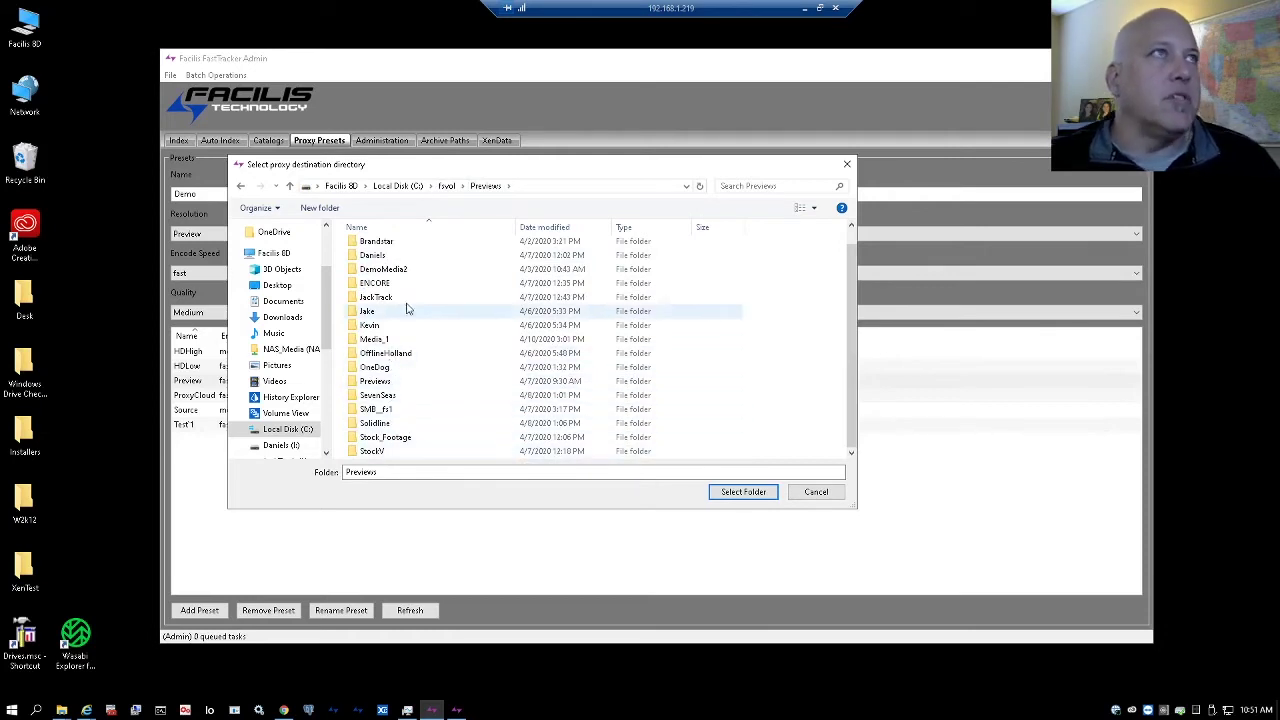
pyautogui.scroll(1, 400, 275)
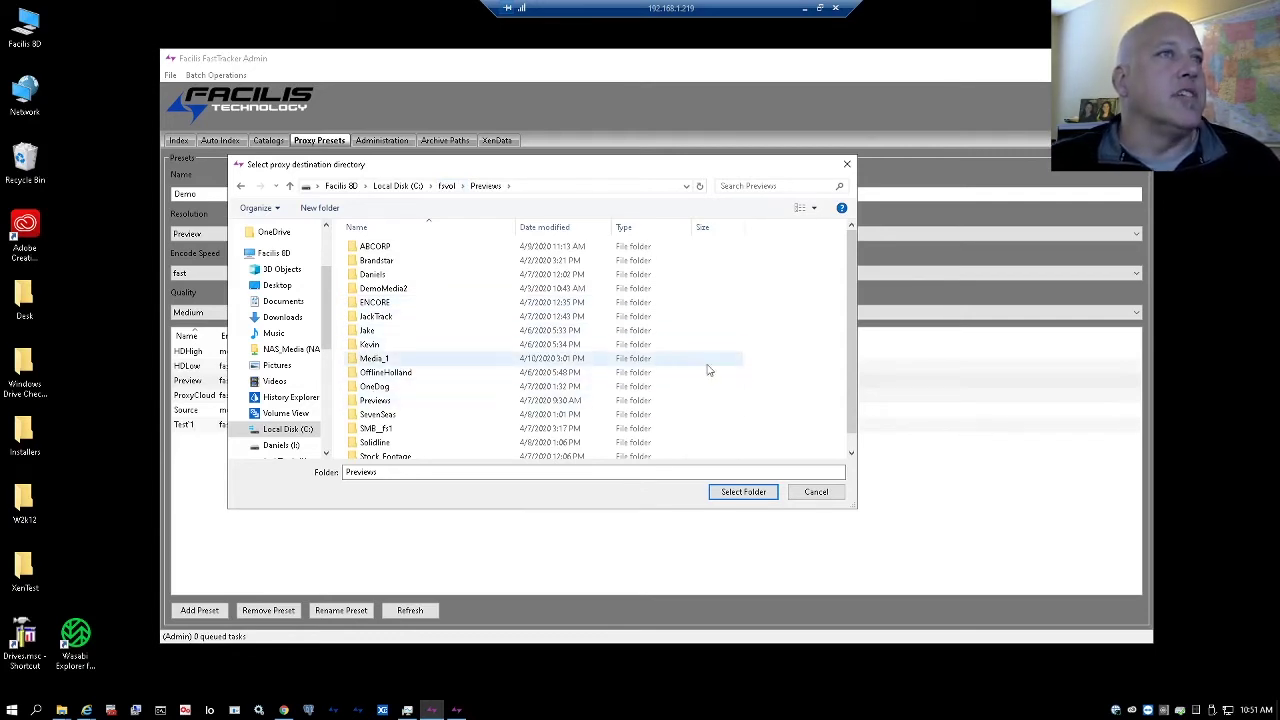
# Create a folder named Demo inside Previews and choose it as the preset's proxy destination
pyautogui.rightClick(766, 367)
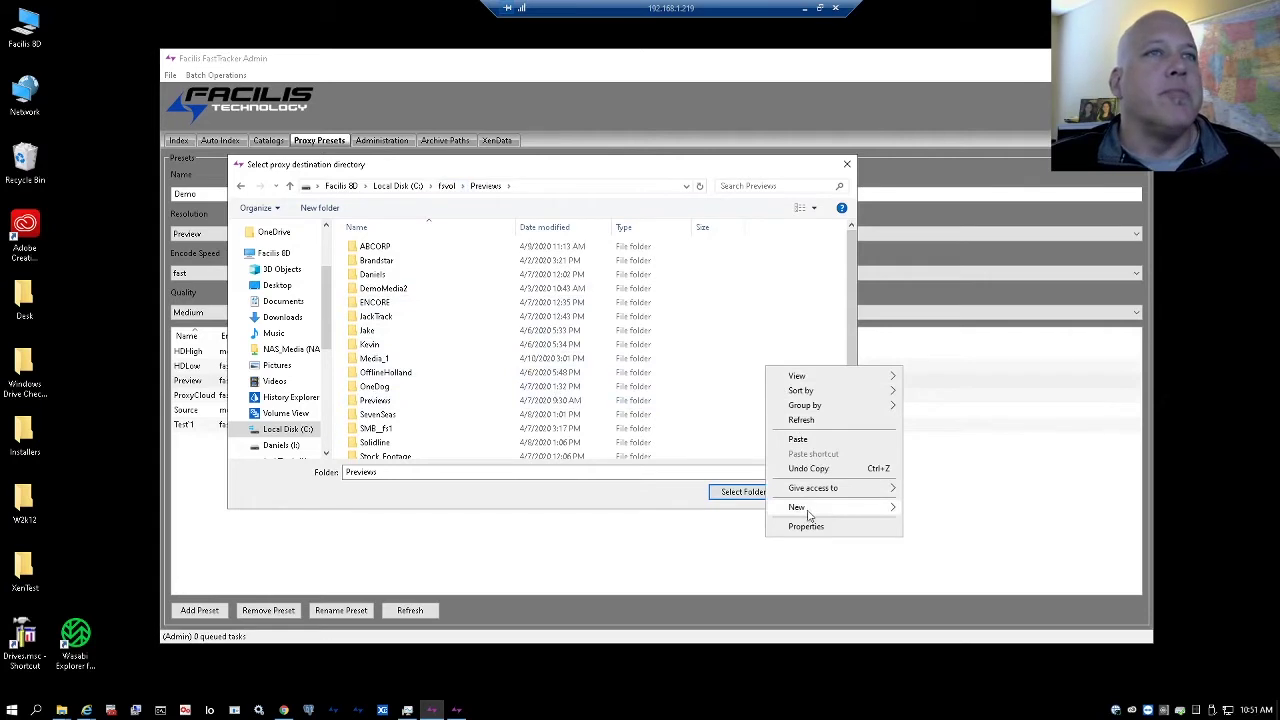
pyautogui.moveTo(809, 515)
pyautogui.click(930, 509)
pyautogui.write('De')
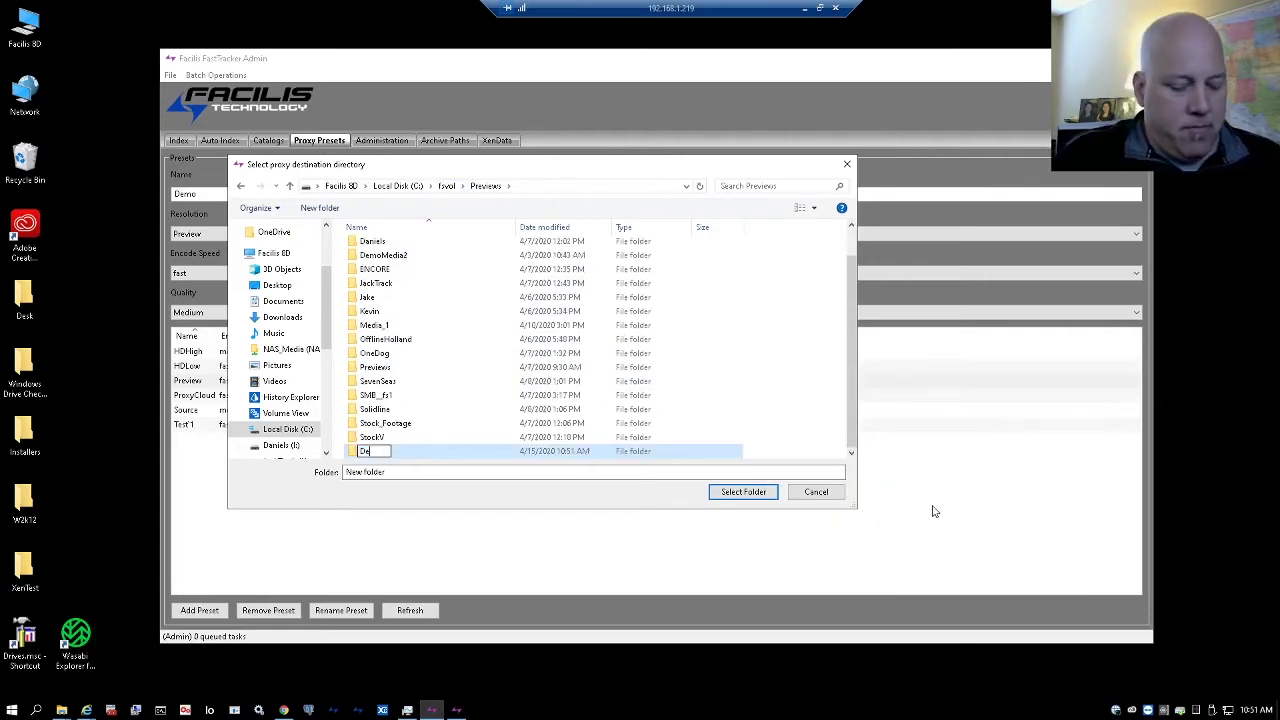
pyautogui.write('mo')
pyautogui.press('Return')
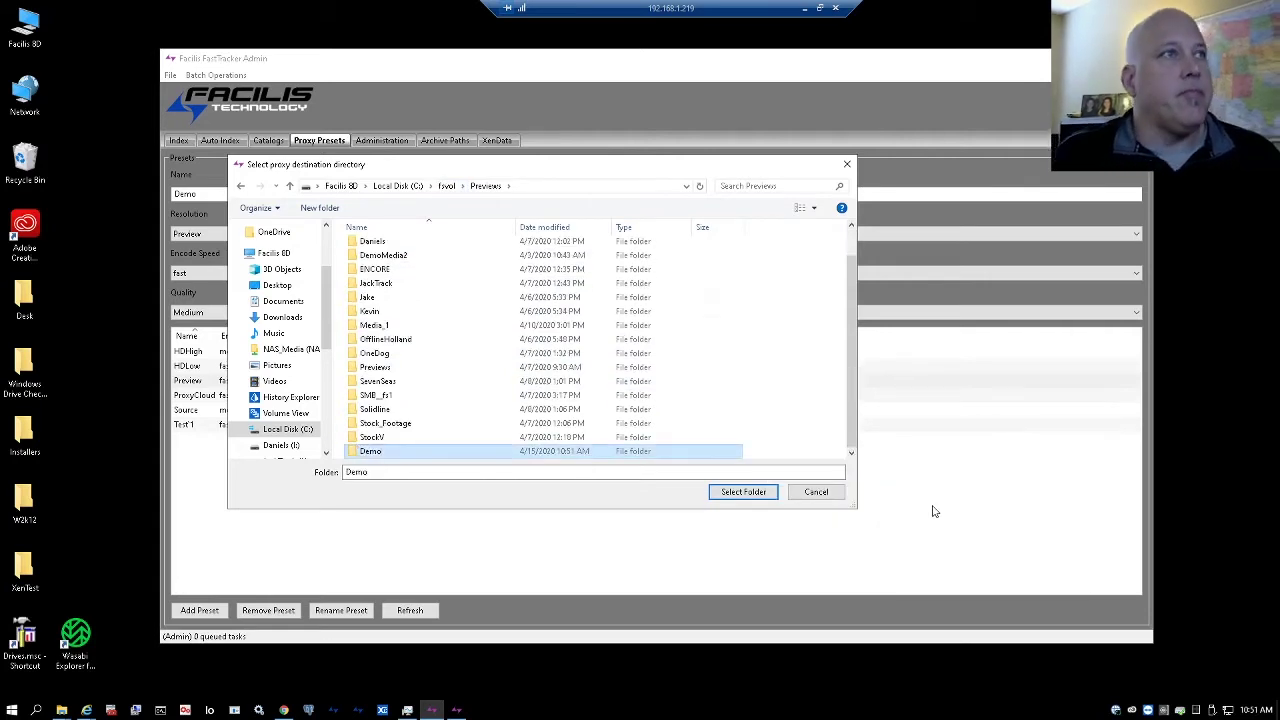
pyautogui.click(743, 491)
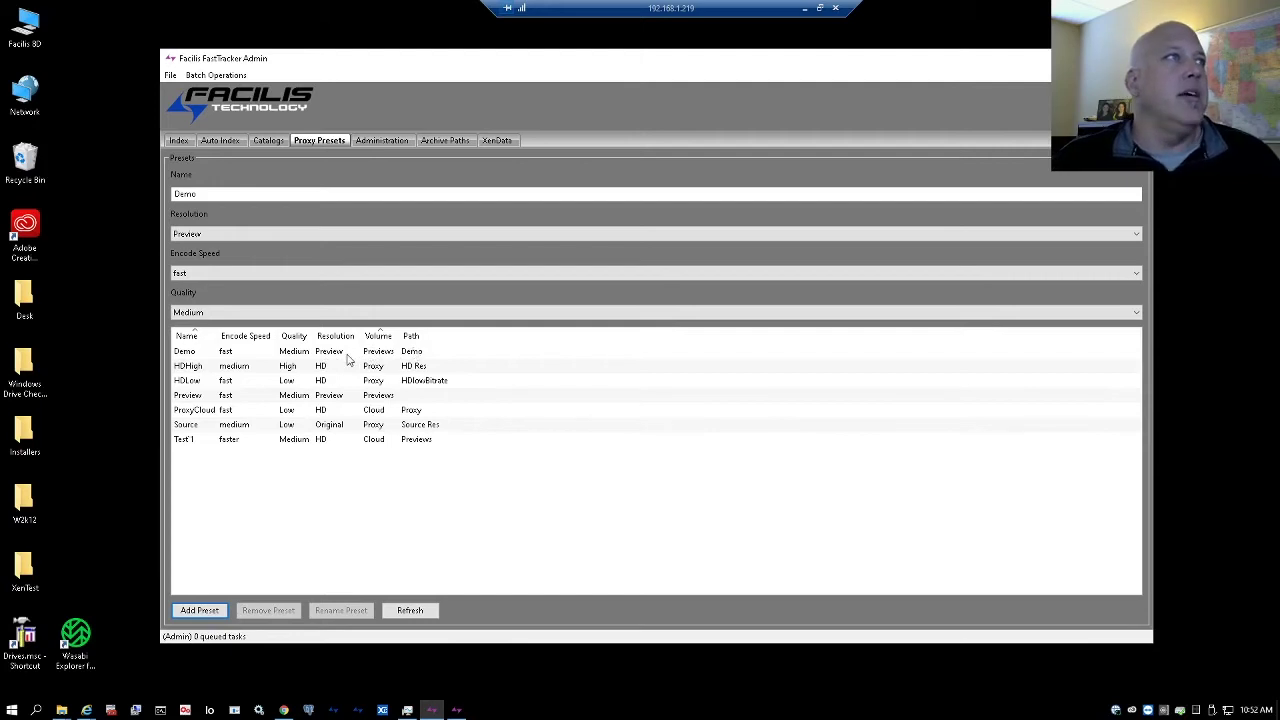
# Add a catalog named Demo with the description "For Demo"
pyautogui.click(269, 141)
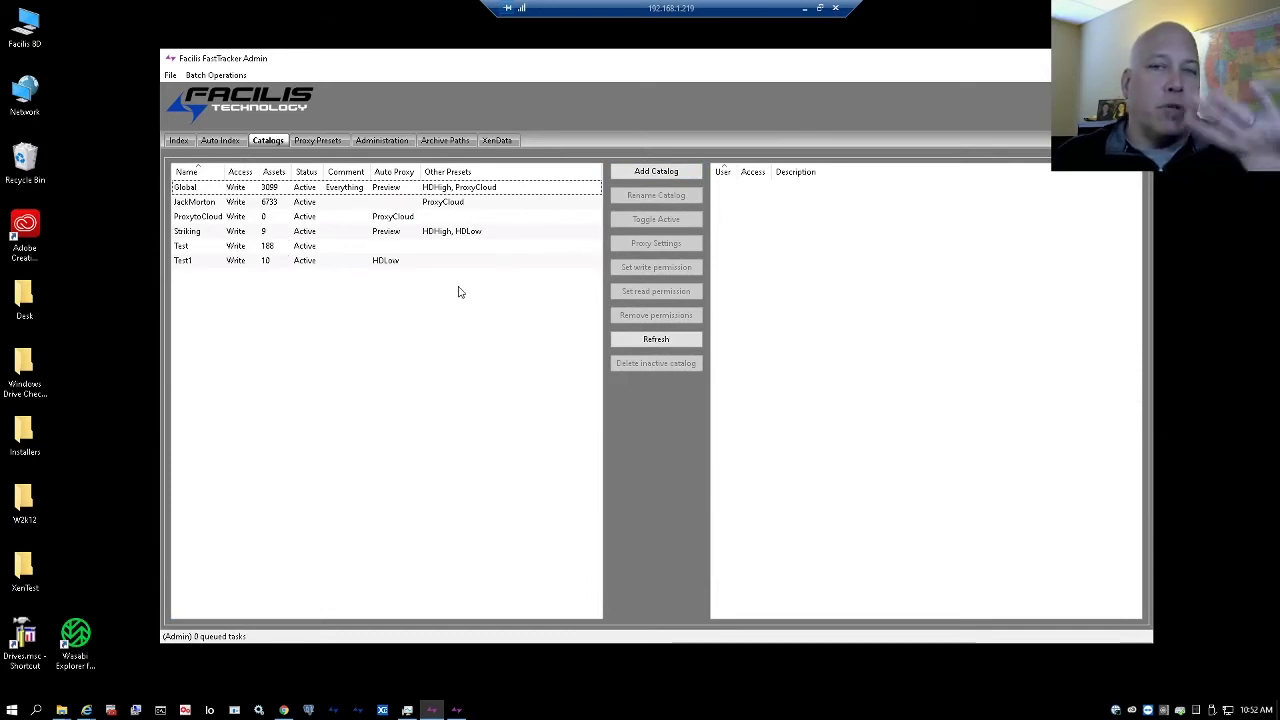
pyautogui.click(658, 174)
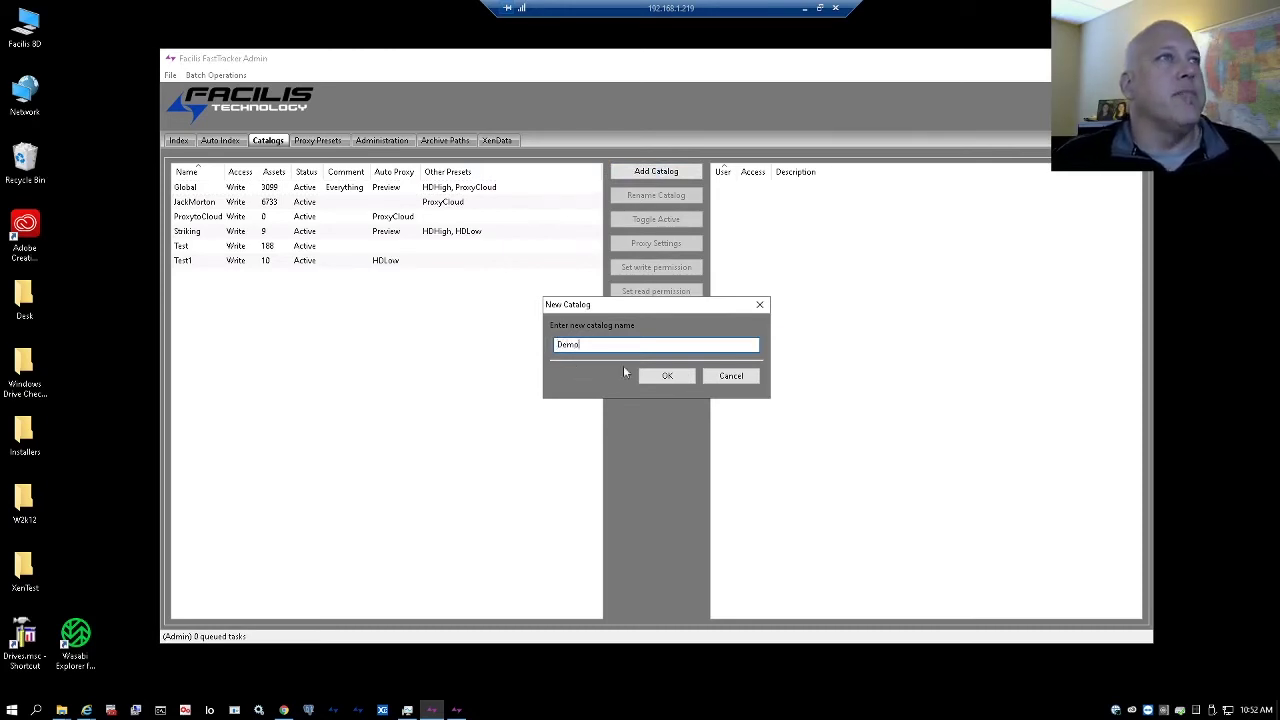
pyautogui.click(668, 377)
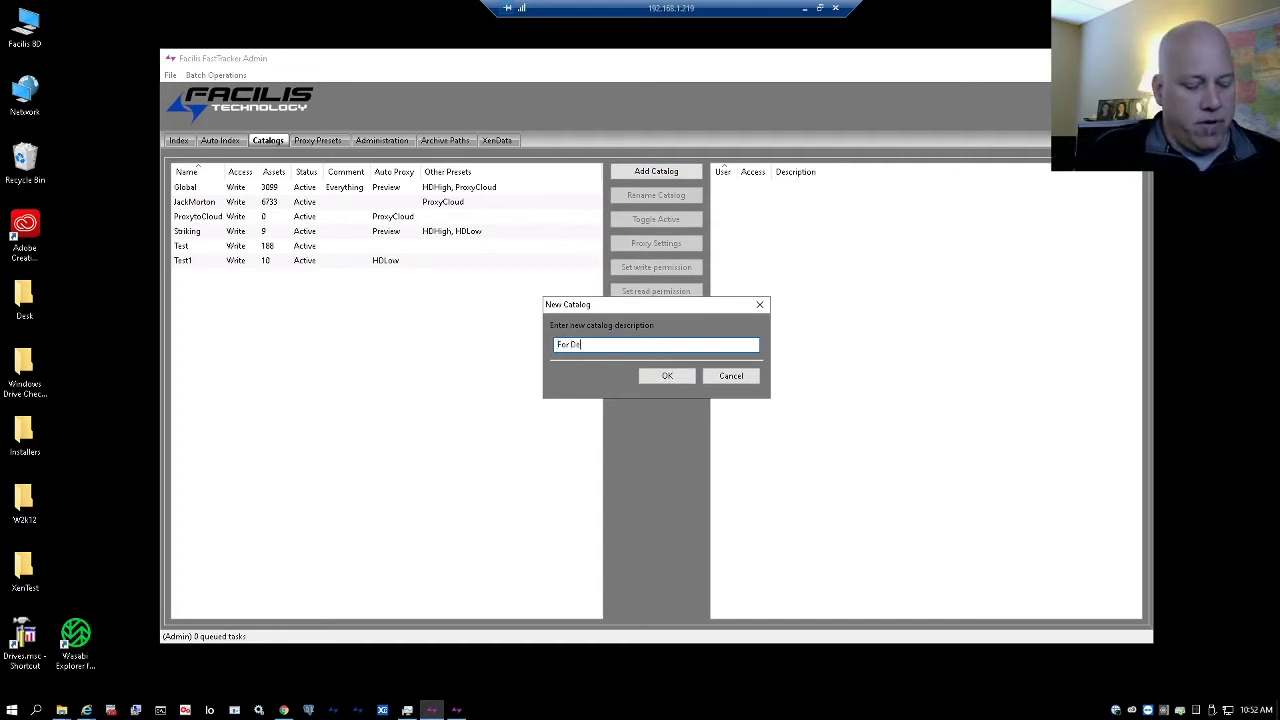
pyautogui.click(684, 380)
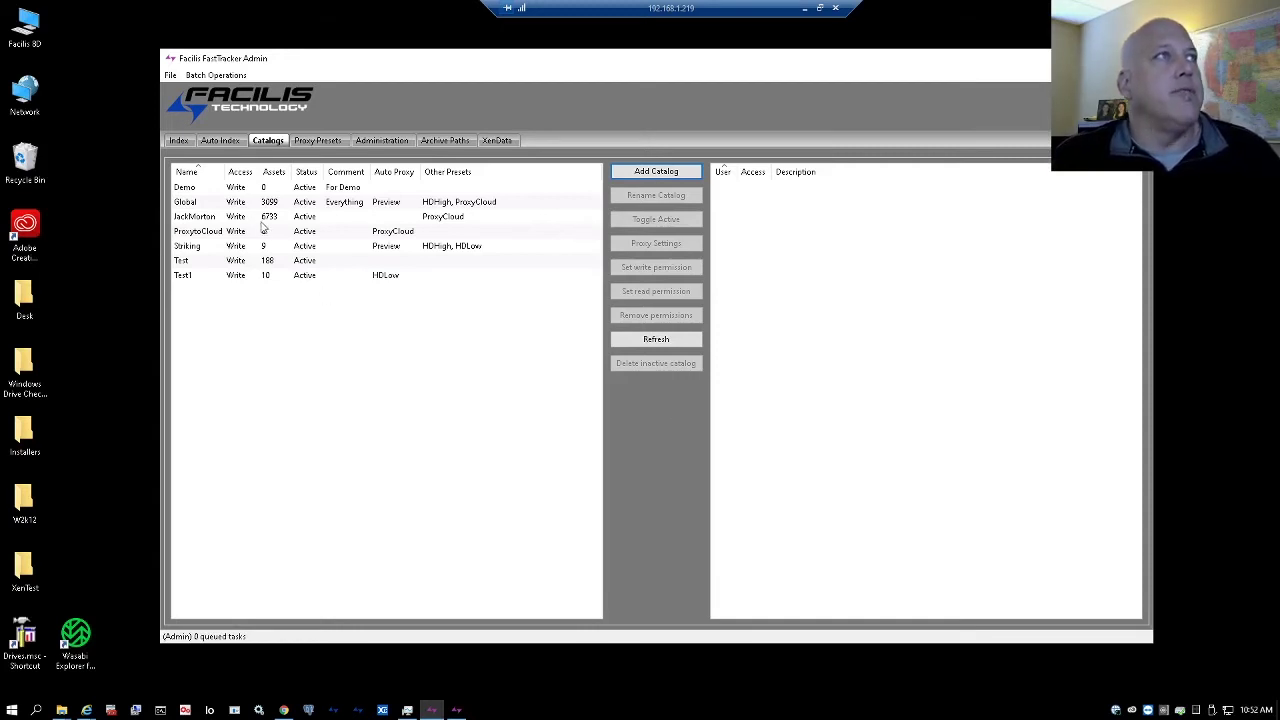
# Add the Demo preset to the Demo catalog's proxy settings and select it in the catalog's preset list
pyautogui.click(237, 189)
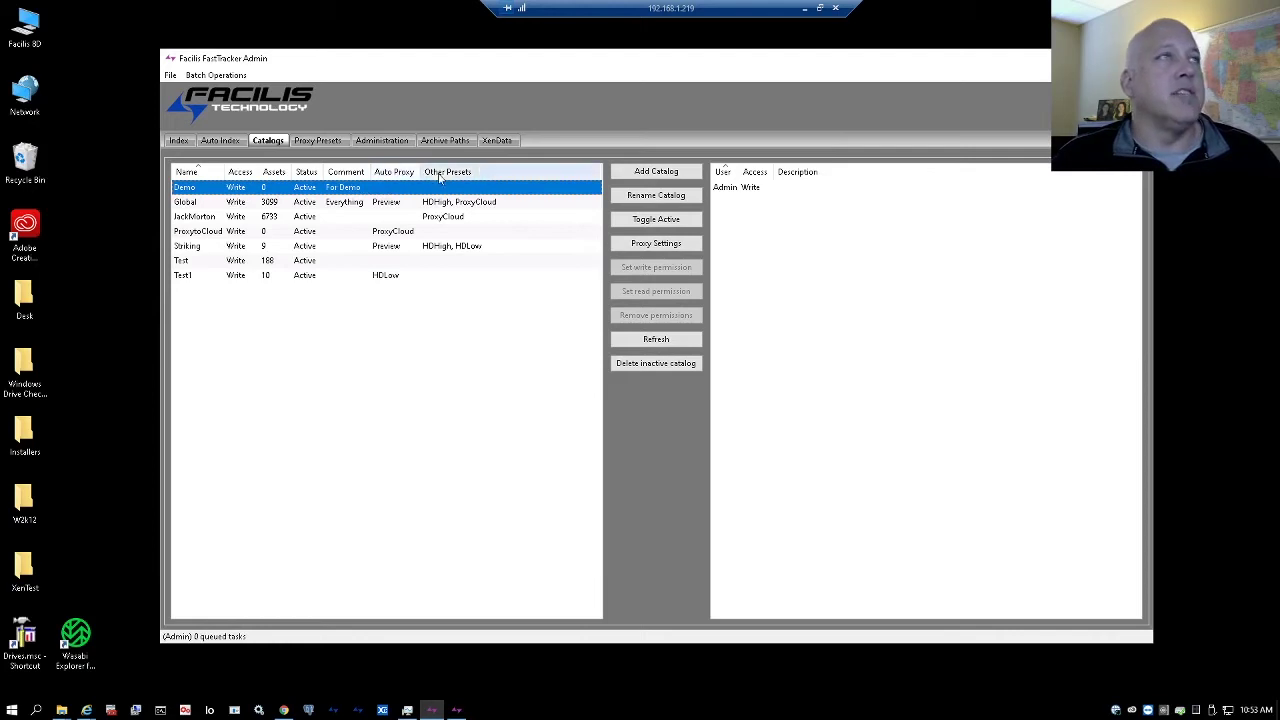
pyautogui.click(656, 245)
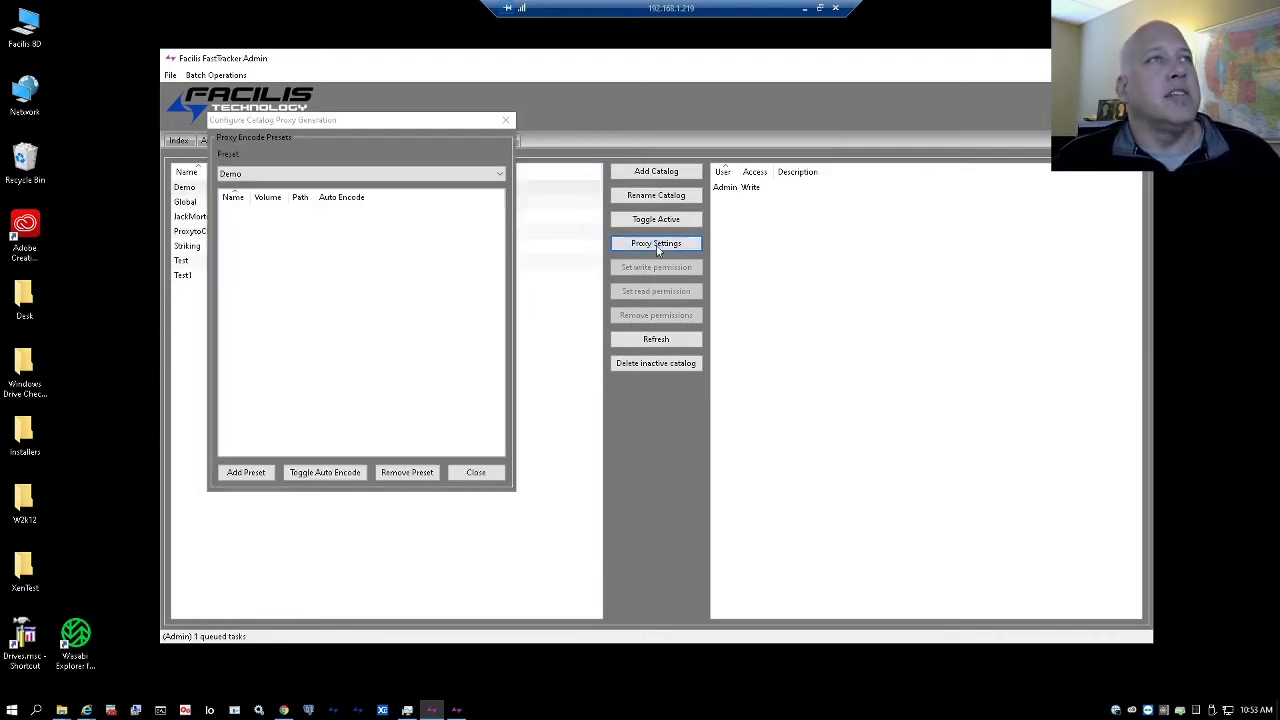
pyautogui.click(270, 177)
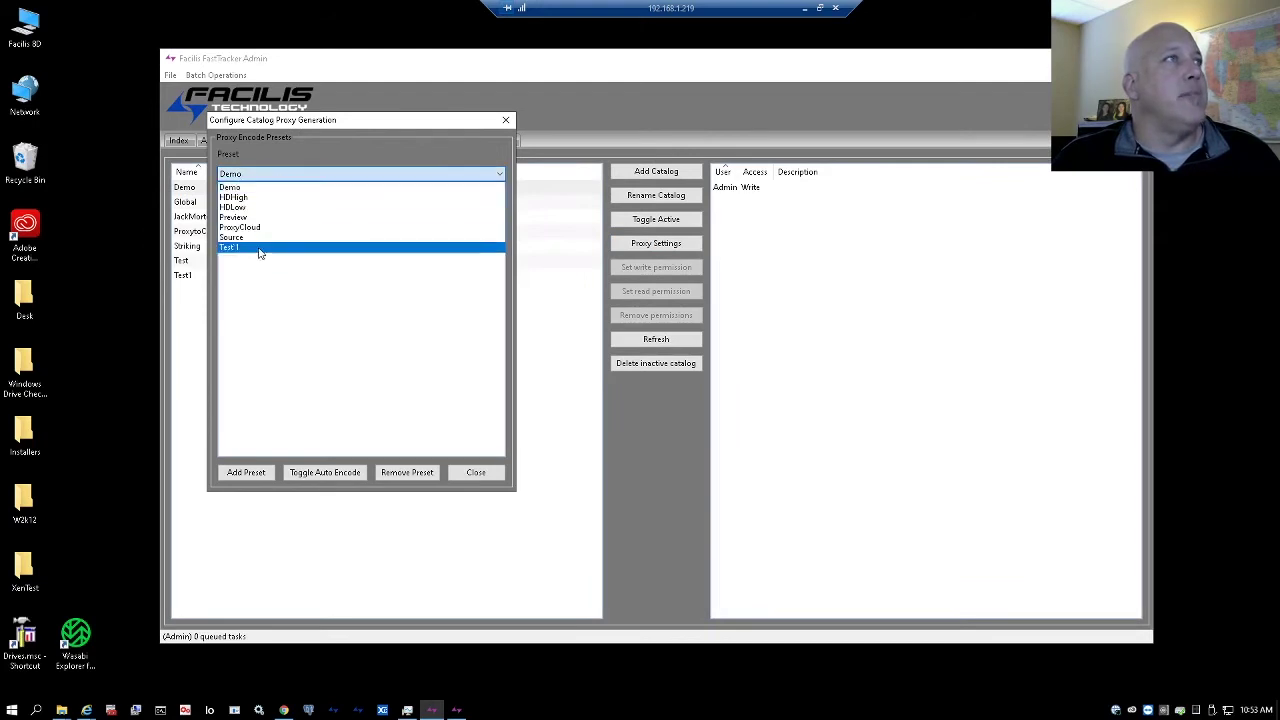
pyautogui.click(262, 188)
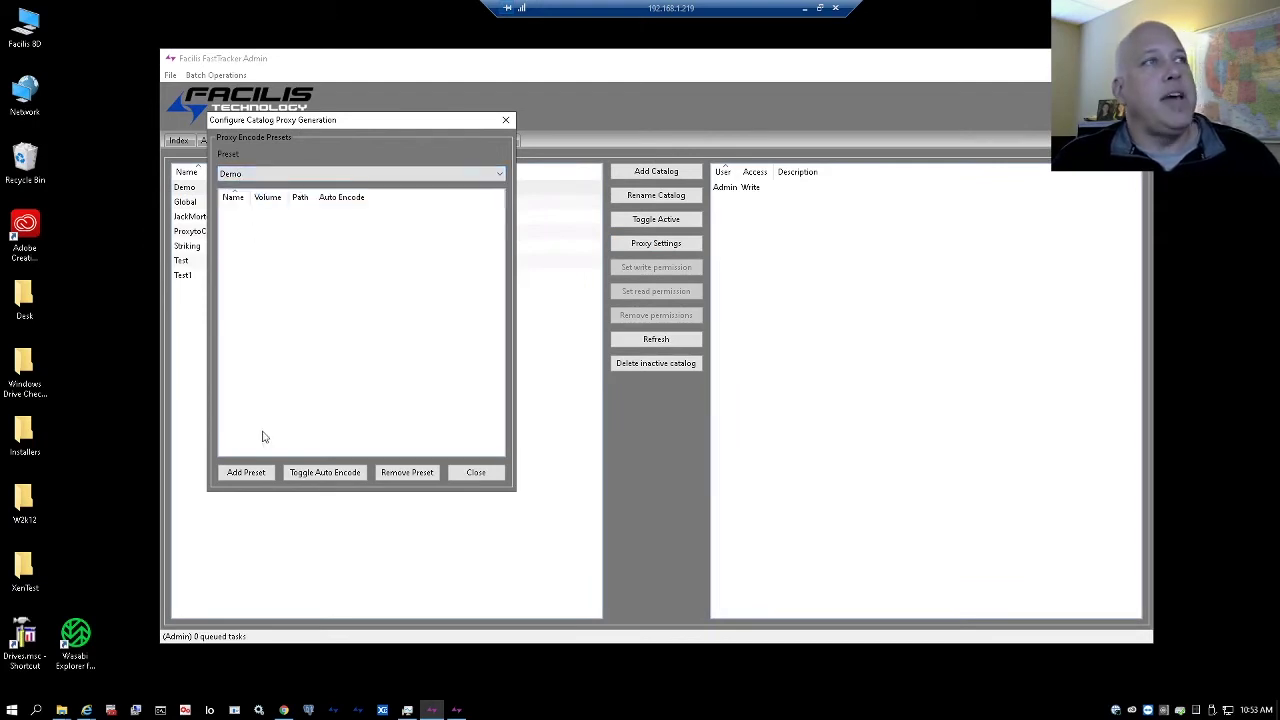
pyautogui.click(251, 476)
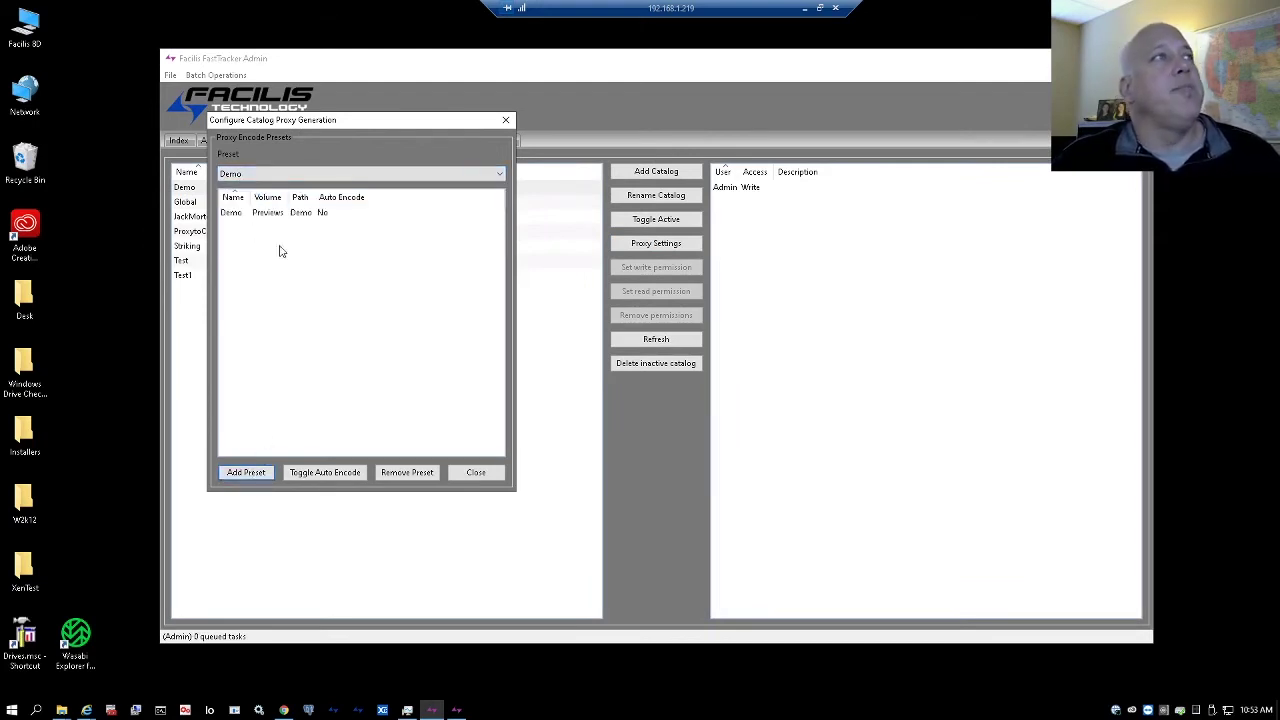
pyautogui.click(325, 212)
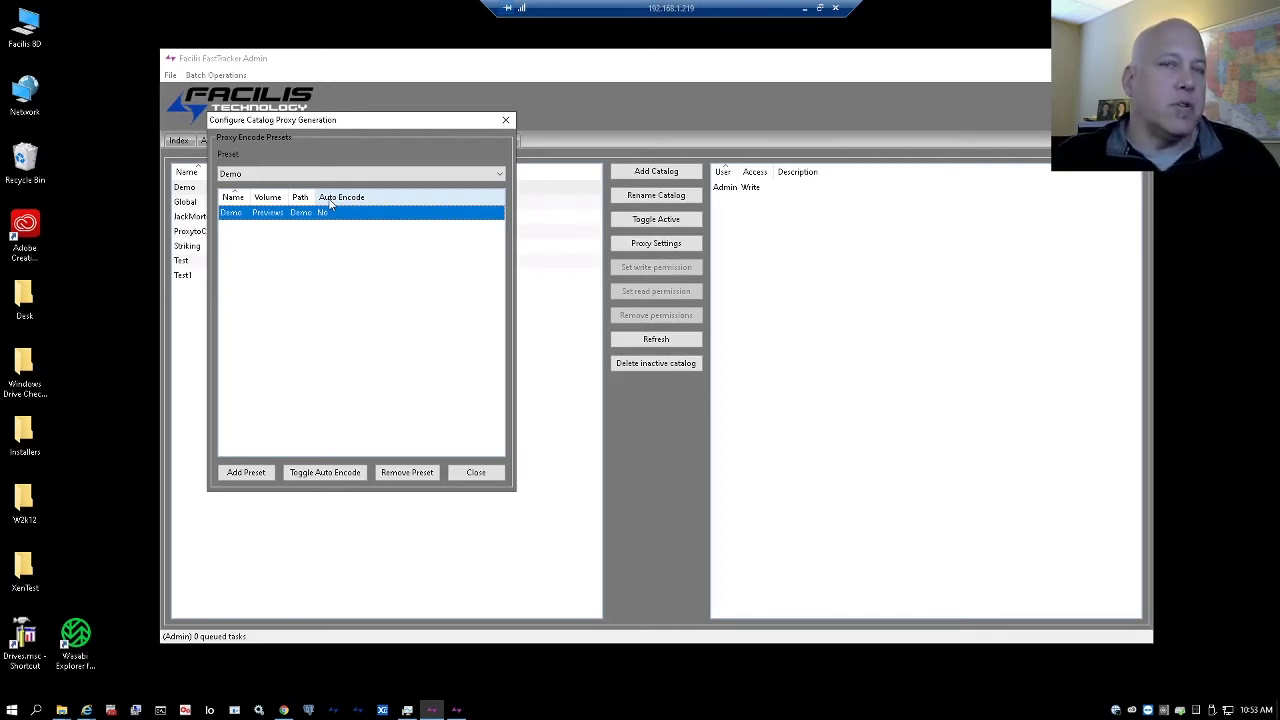
# Turn on auto encode for the Demo preset and close the catalog's proxy settings
pyautogui.click(322, 475)
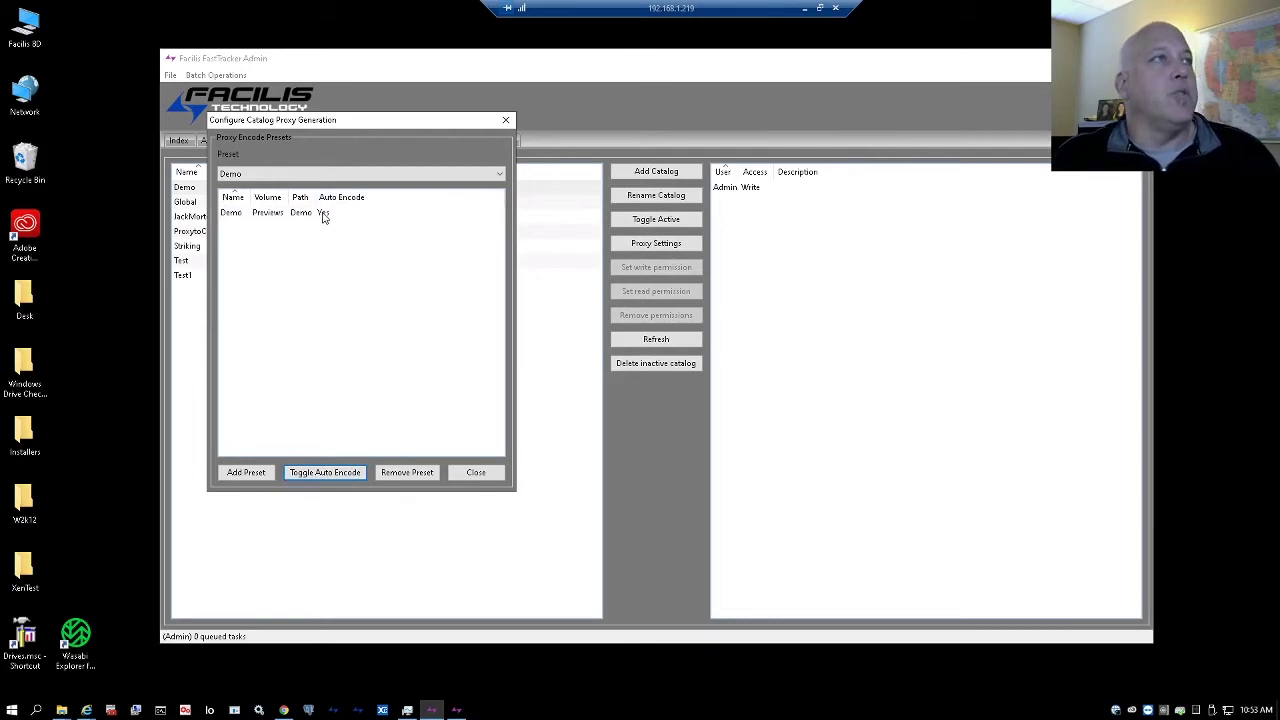
pyautogui.click(474, 472)
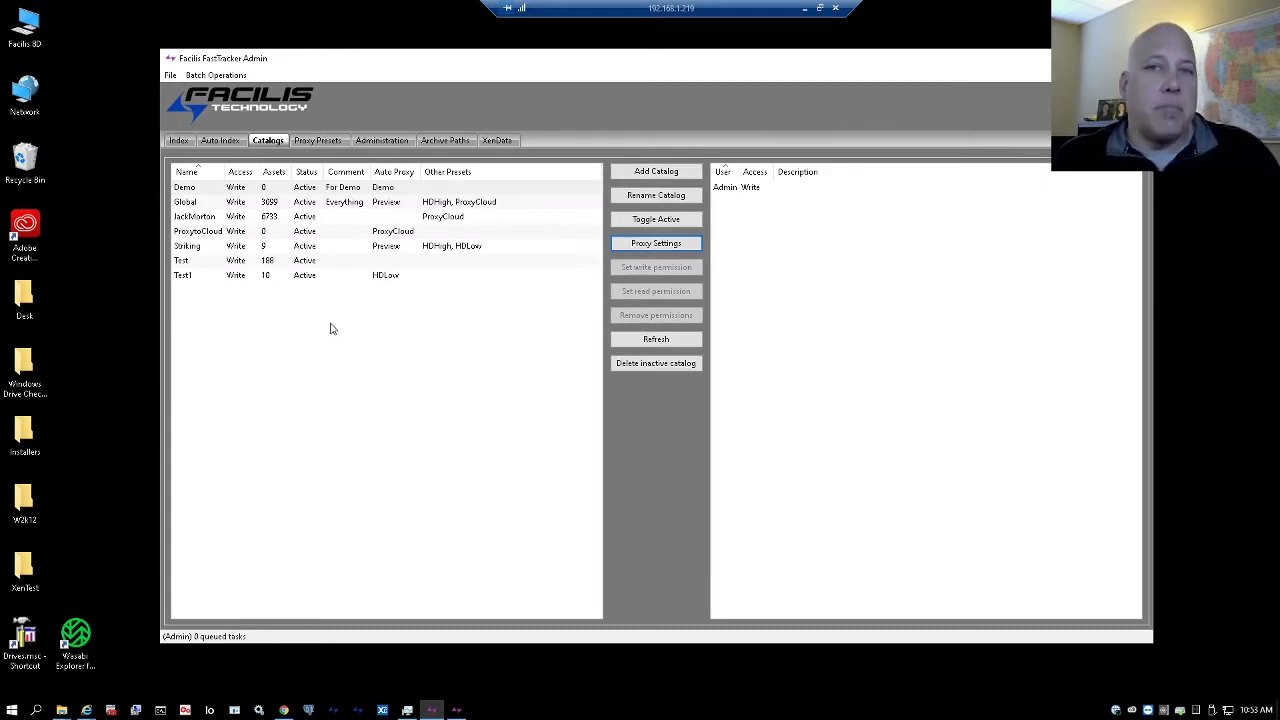
# Go to manual indexing and choose Demo as the catalog that receives the indexed files
pyautogui.click(222, 141)
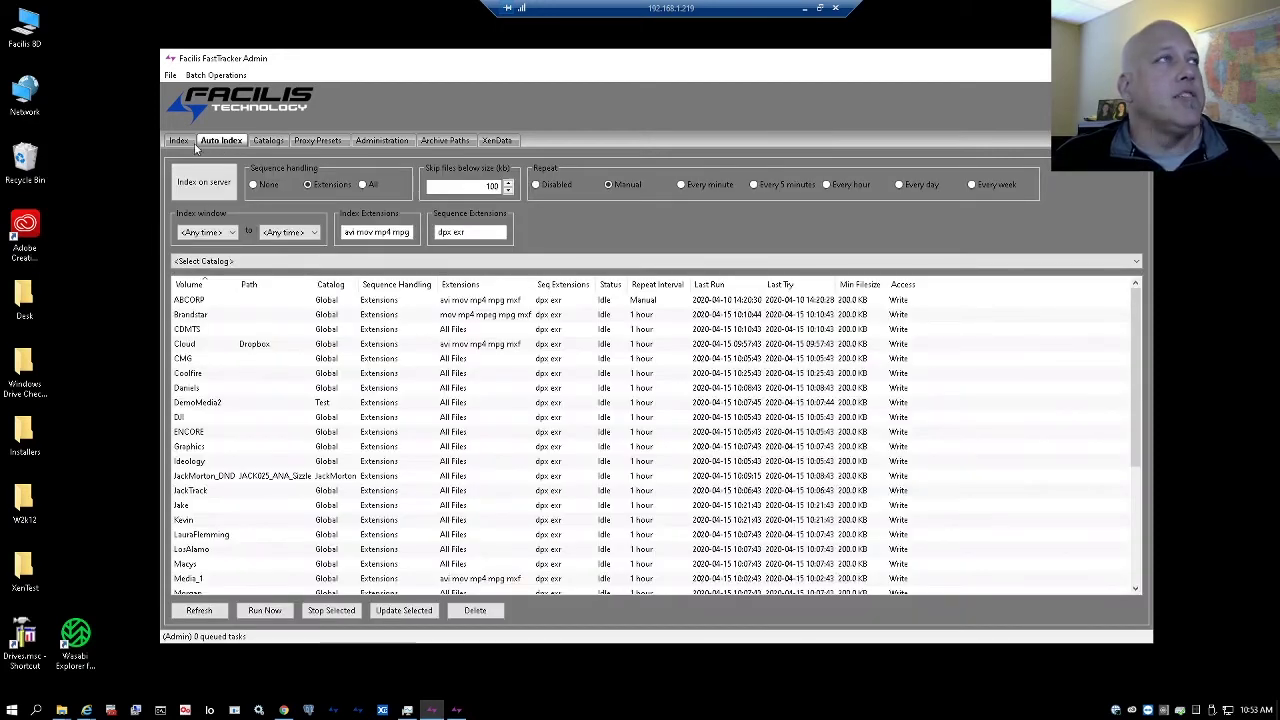
pyautogui.click(215, 262)
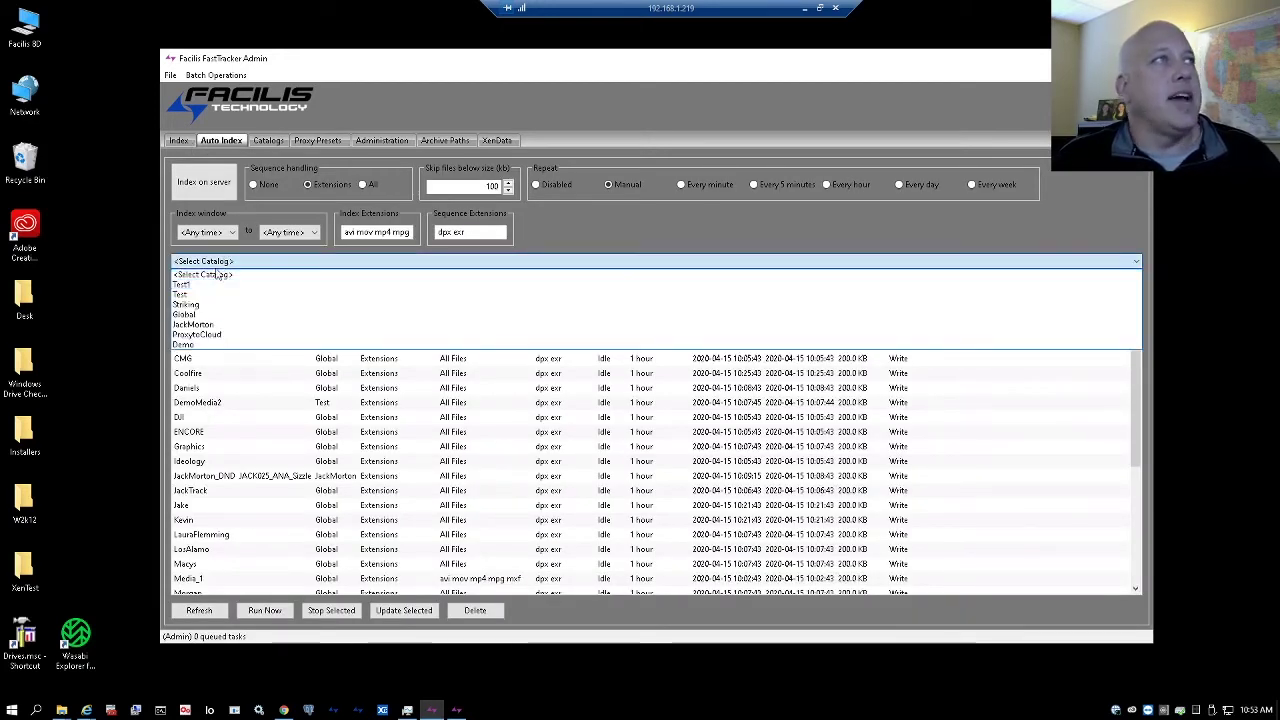
pyautogui.click(180, 143)
pyautogui.click(180, 143)
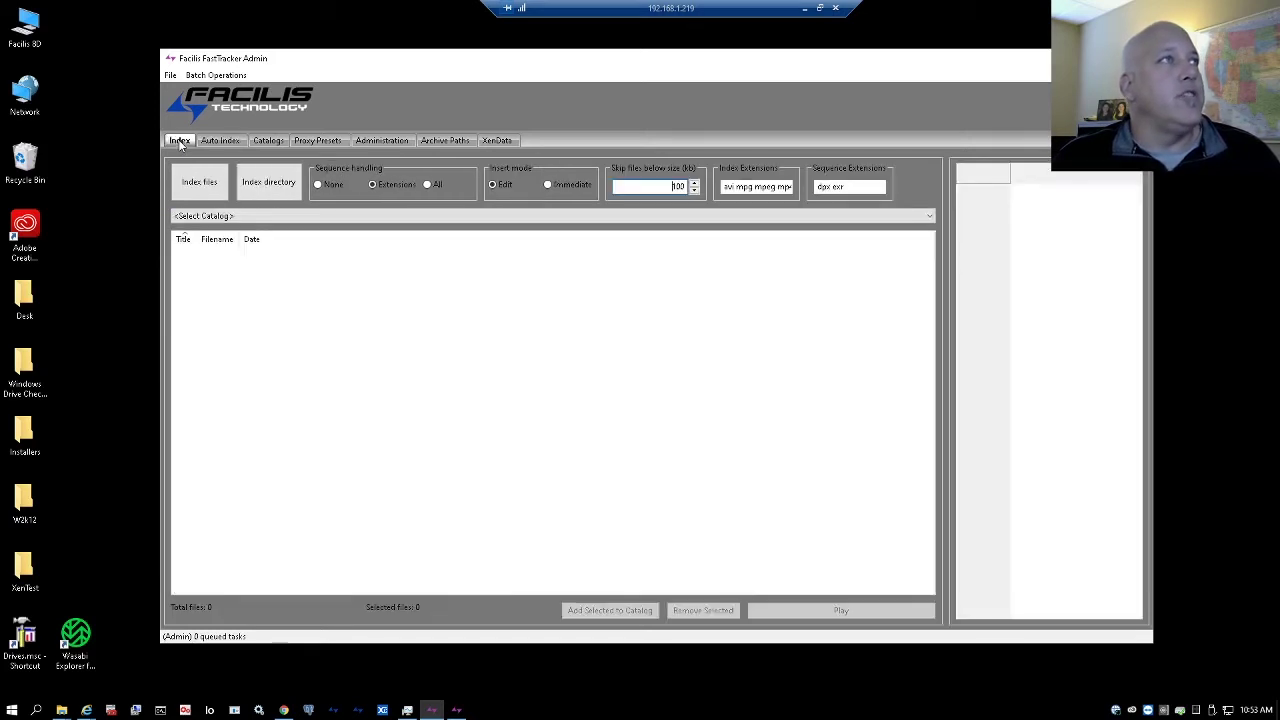
pyautogui.click(205, 216)
pyautogui.click(207, 302)
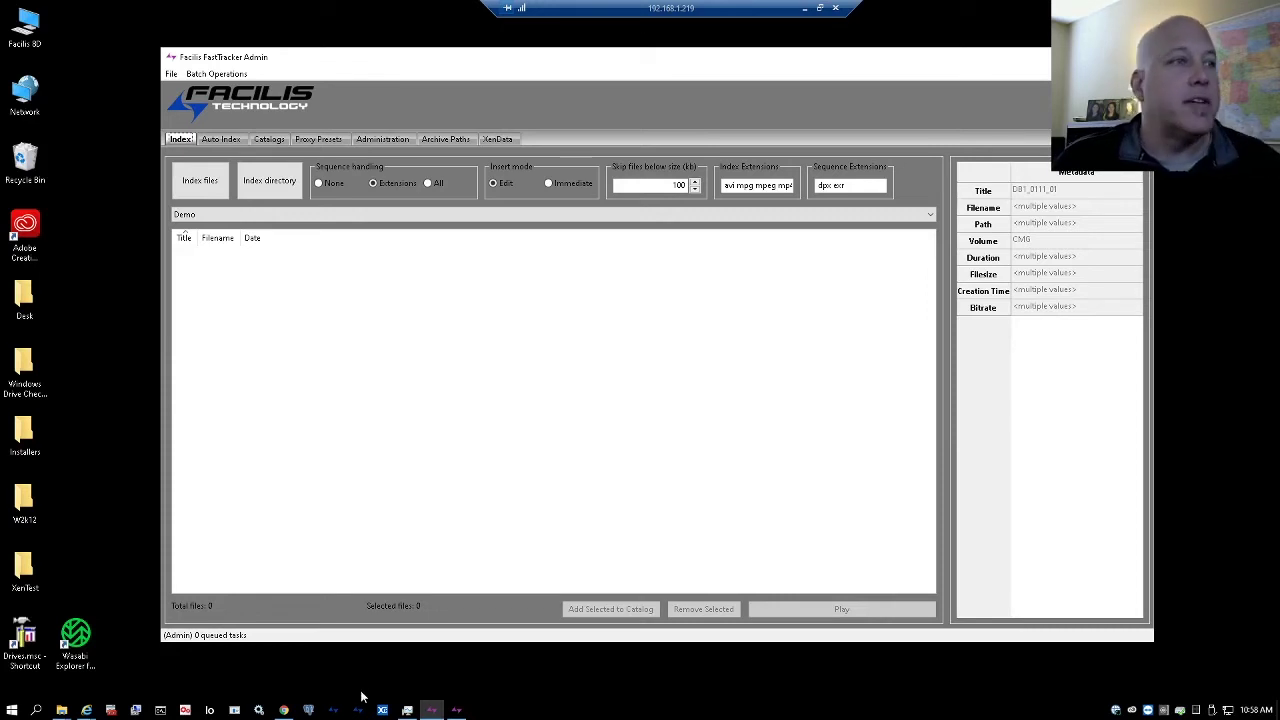
# Load the Gymnastics folder from C:\fsvol\CMG into the list of files for indexing
pyautogui.click(61, 710)
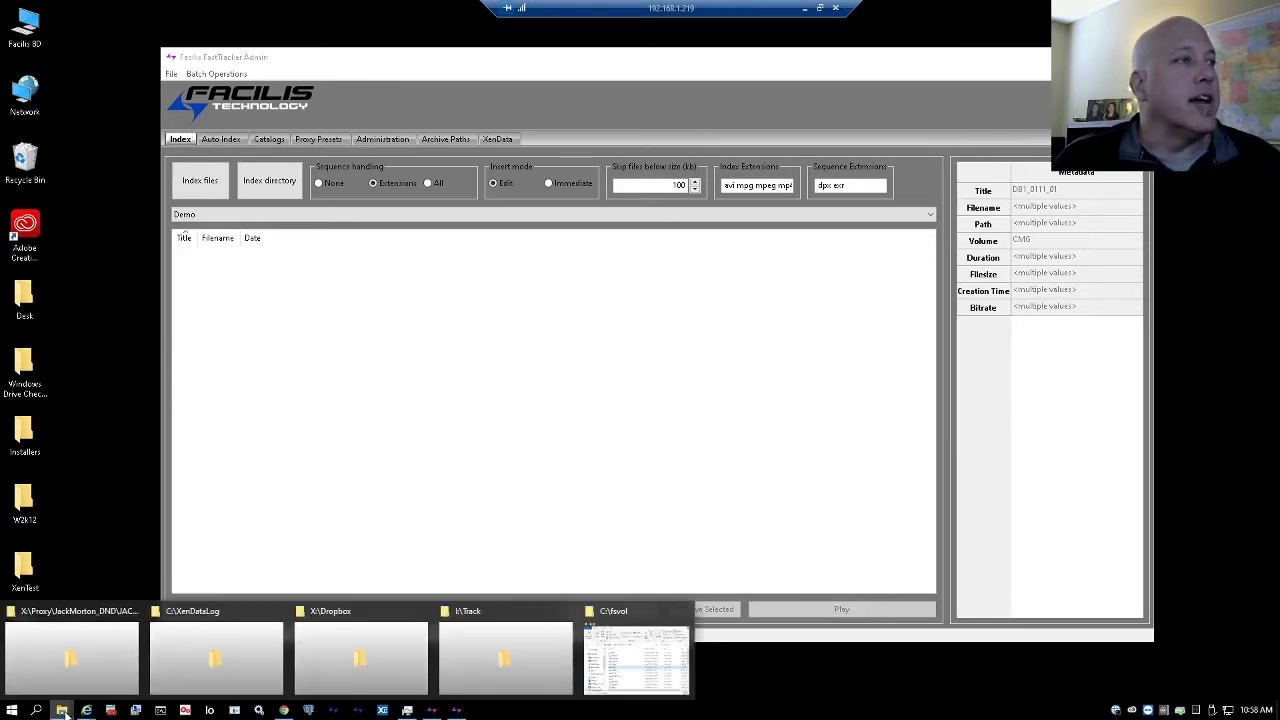
pyautogui.click(678, 655)
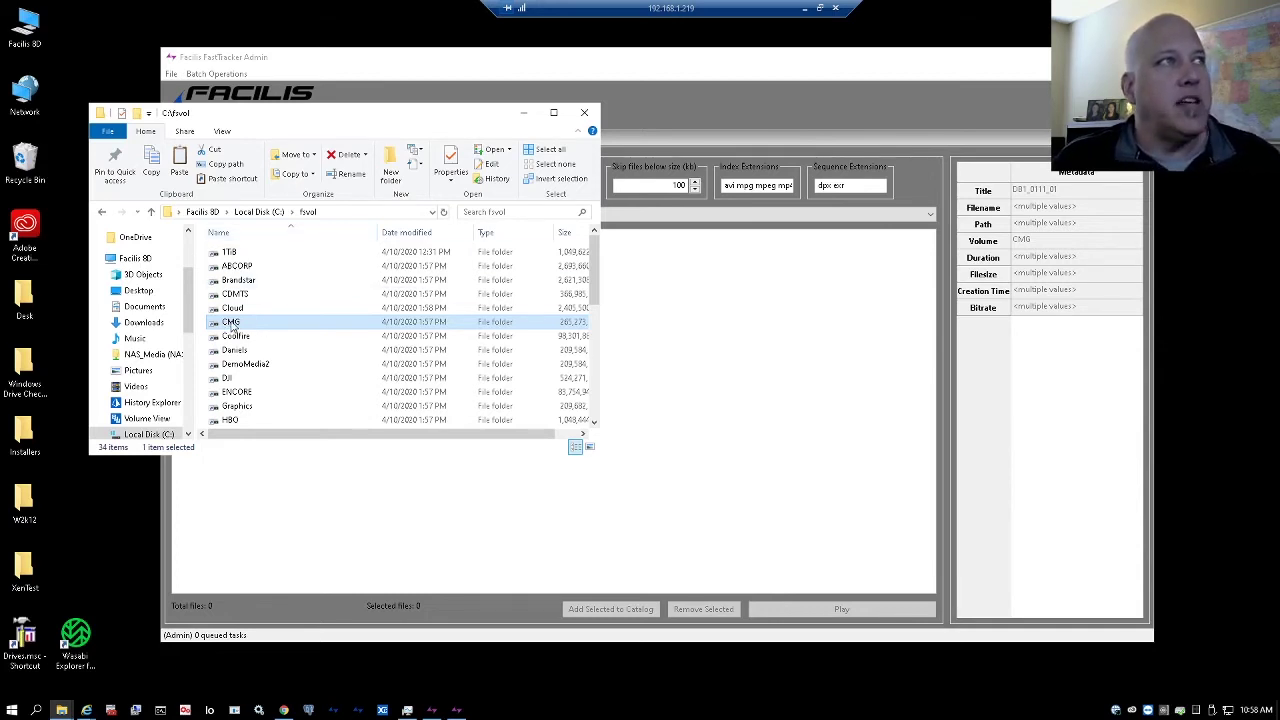
pyautogui.doubleClick(231, 324)
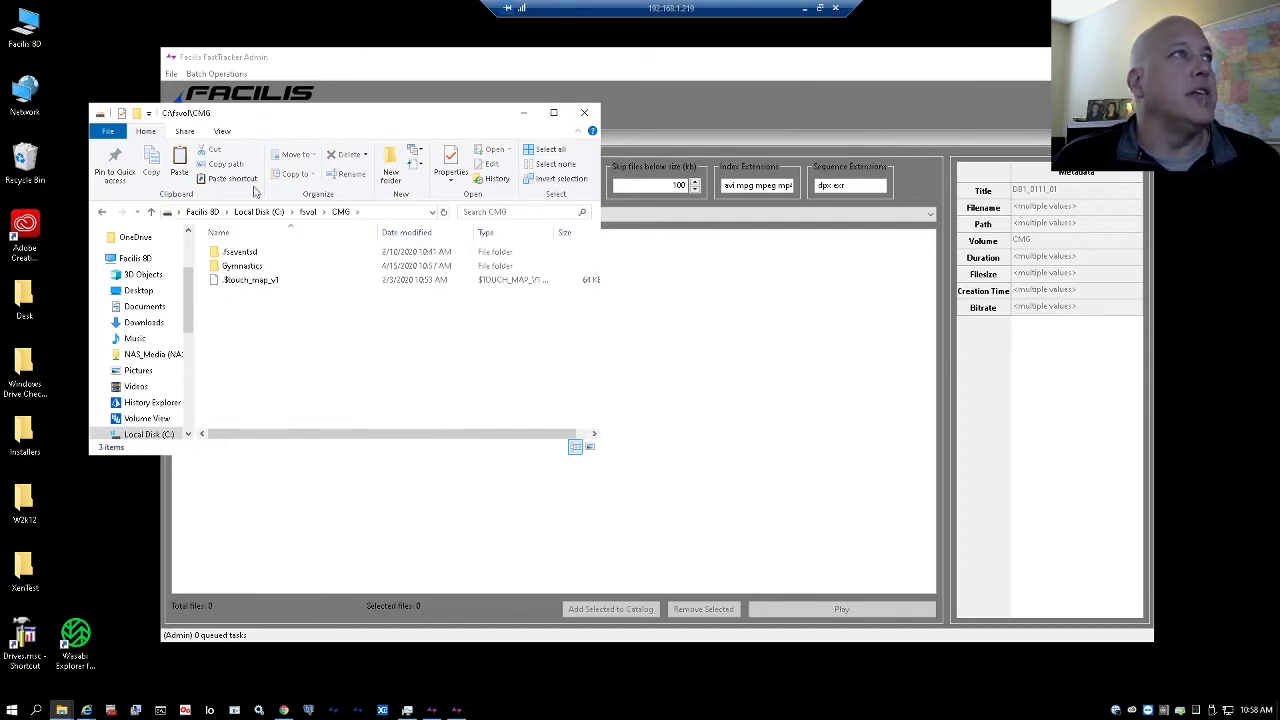
pyautogui.moveTo(223, 268); pyautogui.dragTo(723, 385)
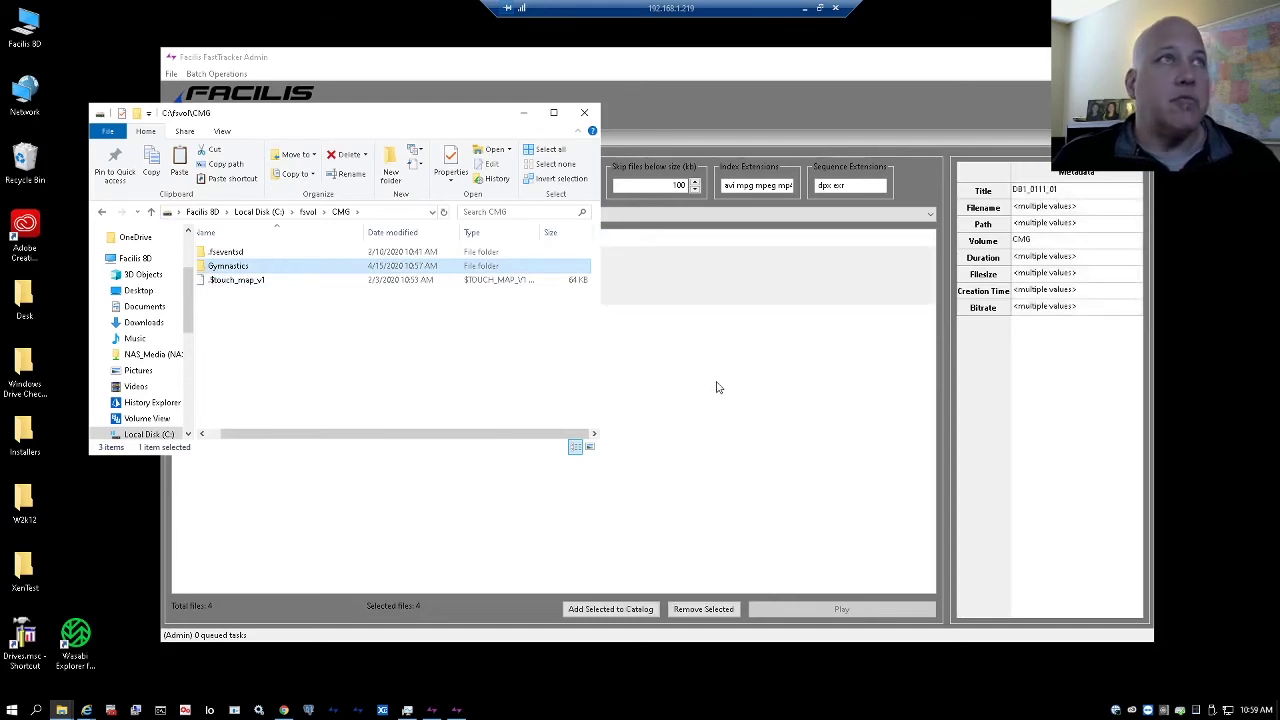
# Review the metadata of each listed clip, and play DB1_0111_01 briefly before closing the player
pyautogui.click(398, 258)
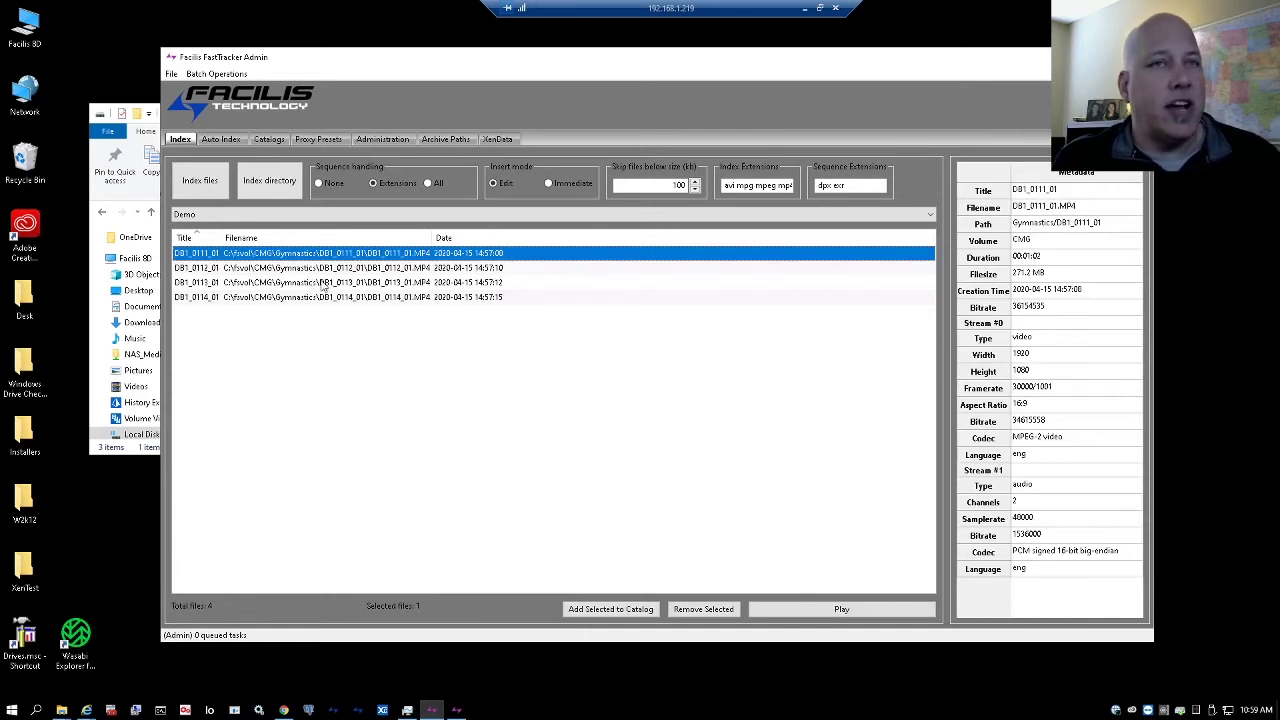
pyautogui.click(450, 271)
pyautogui.click(449, 285)
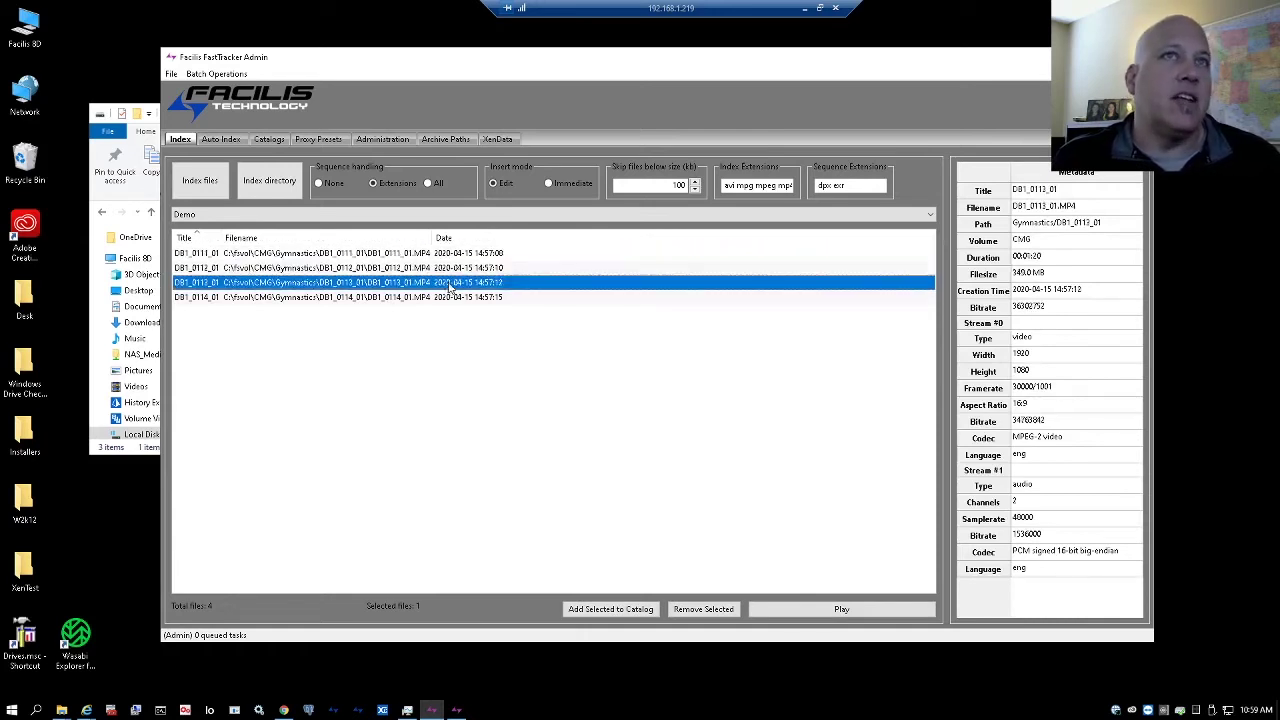
pyautogui.click(446, 298)
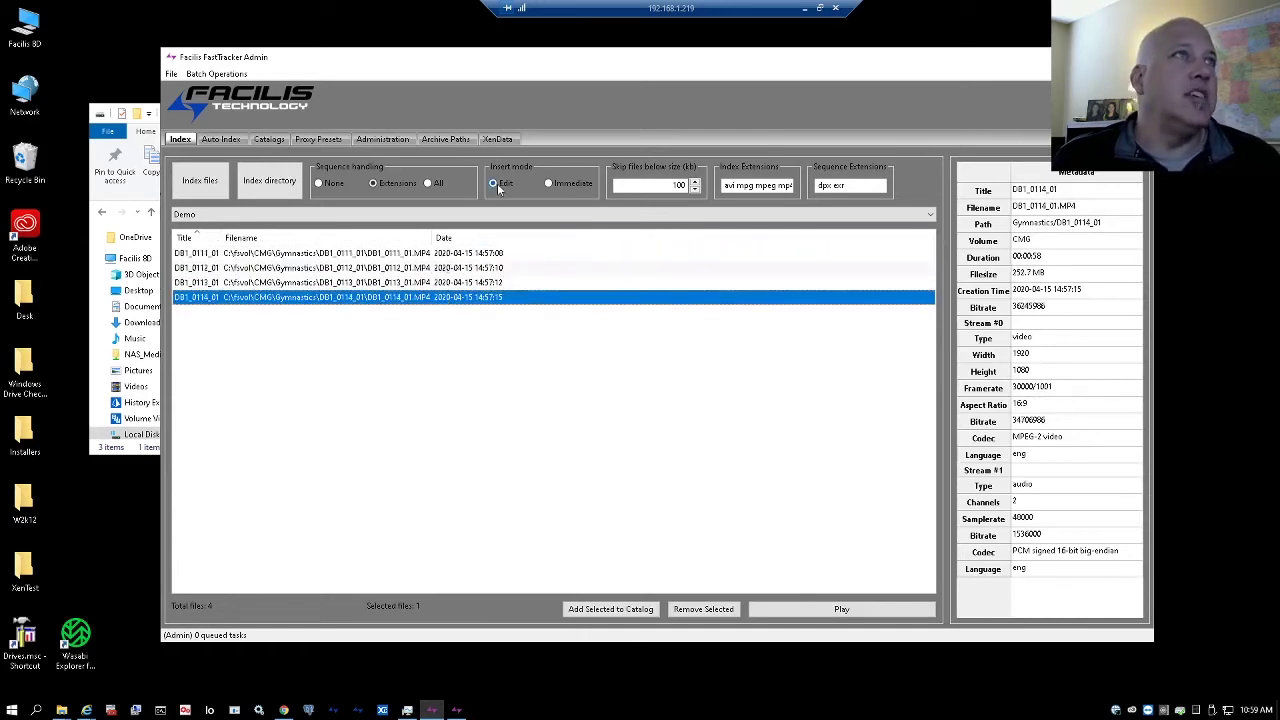
pyautogui.click(468, 254)
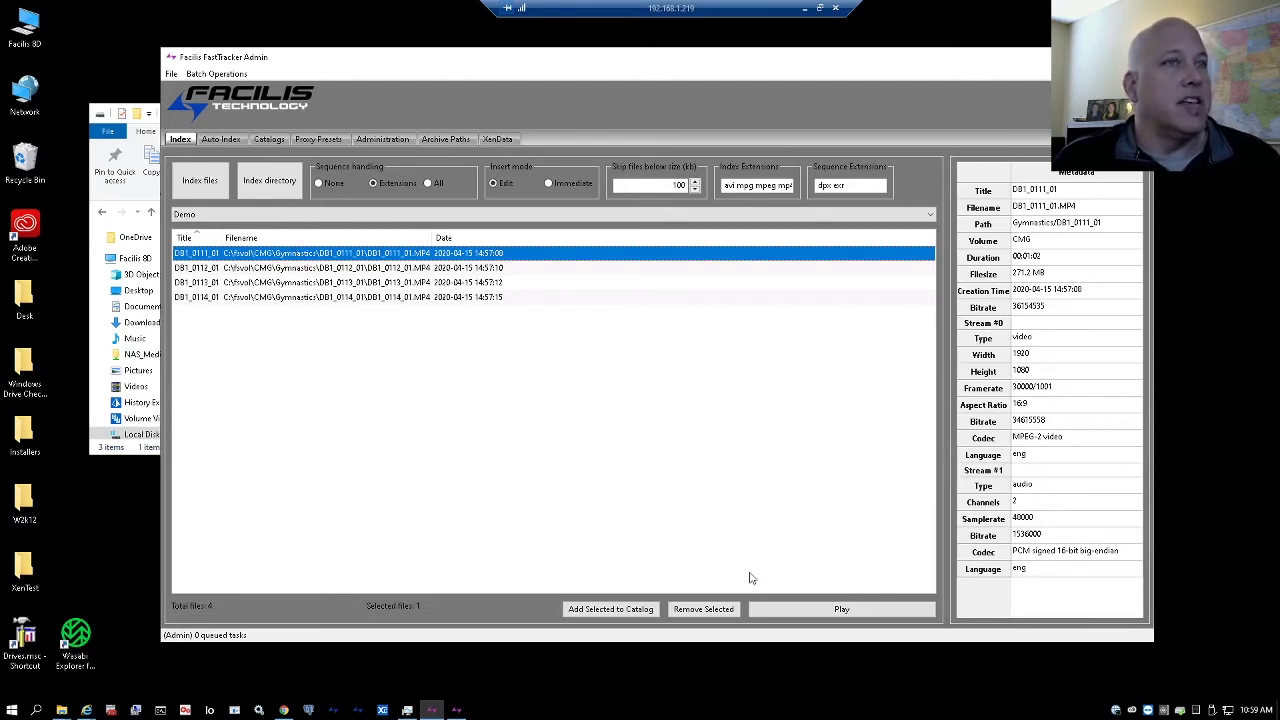
pyautogui.click(816, 614)
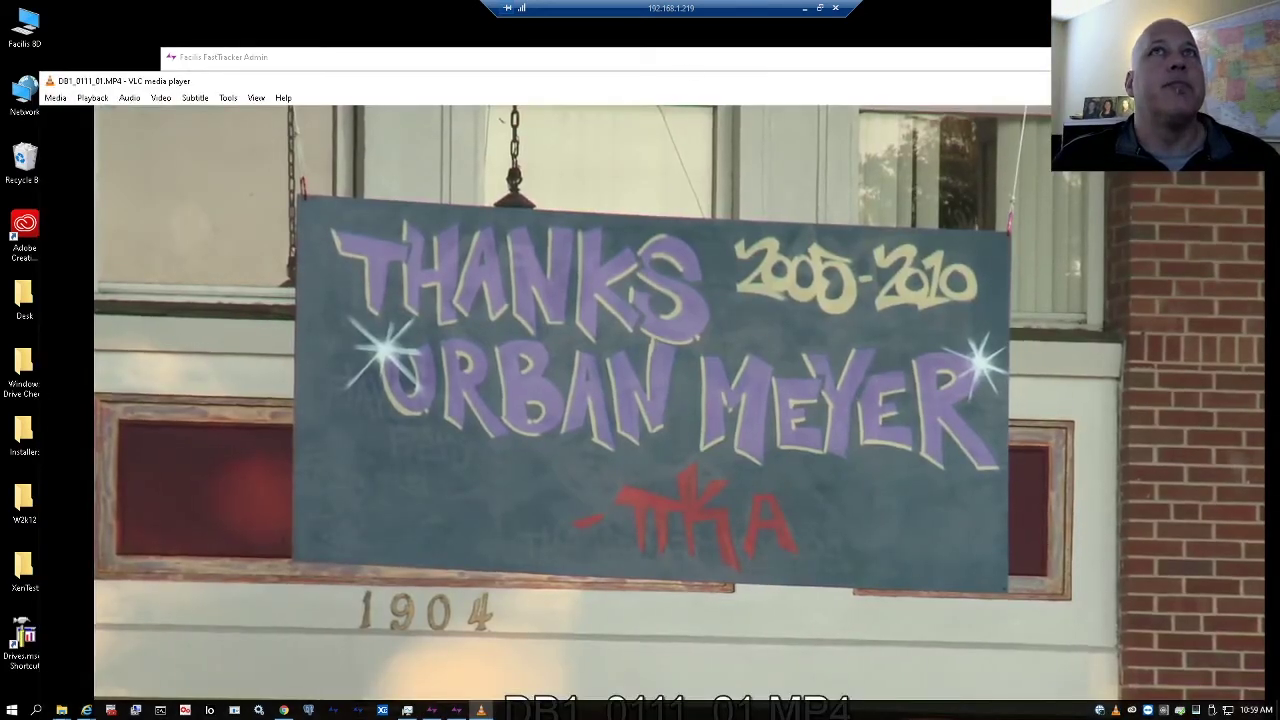
pyautogui.hotkey('ctrl', 'q')
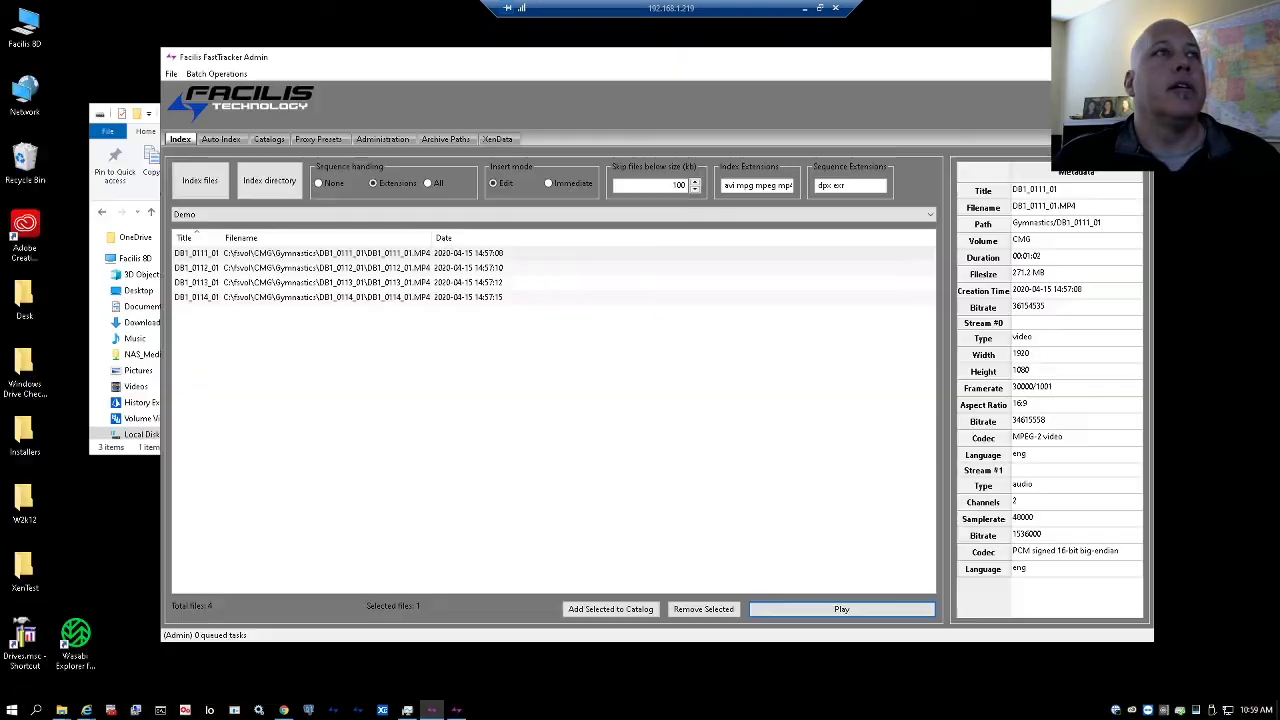
# Add all four Gymnastics clips to the Demo catalog and refresh the catalog list
pyautogui.click(247, 258)
pyautogui.keyDown('shift'); pyautogui.click(245, 298); pyautogui.keyUp('shift')
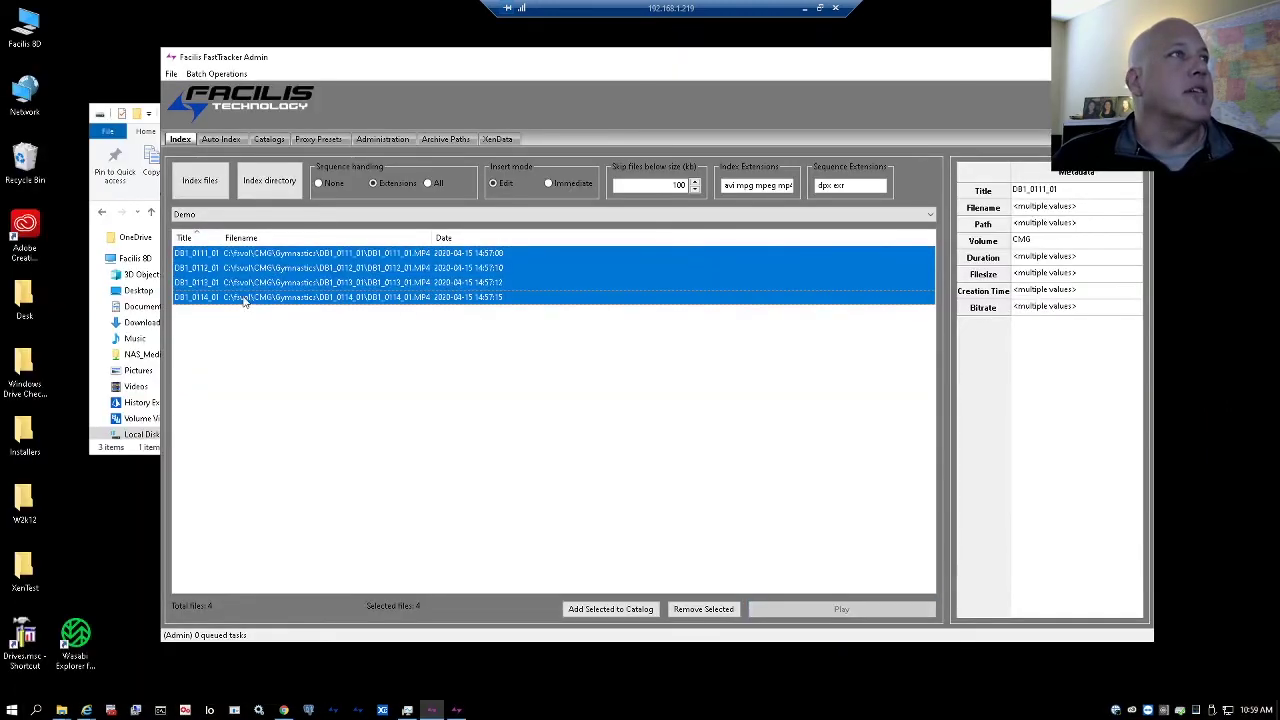
pyautogui.click(634, 614)
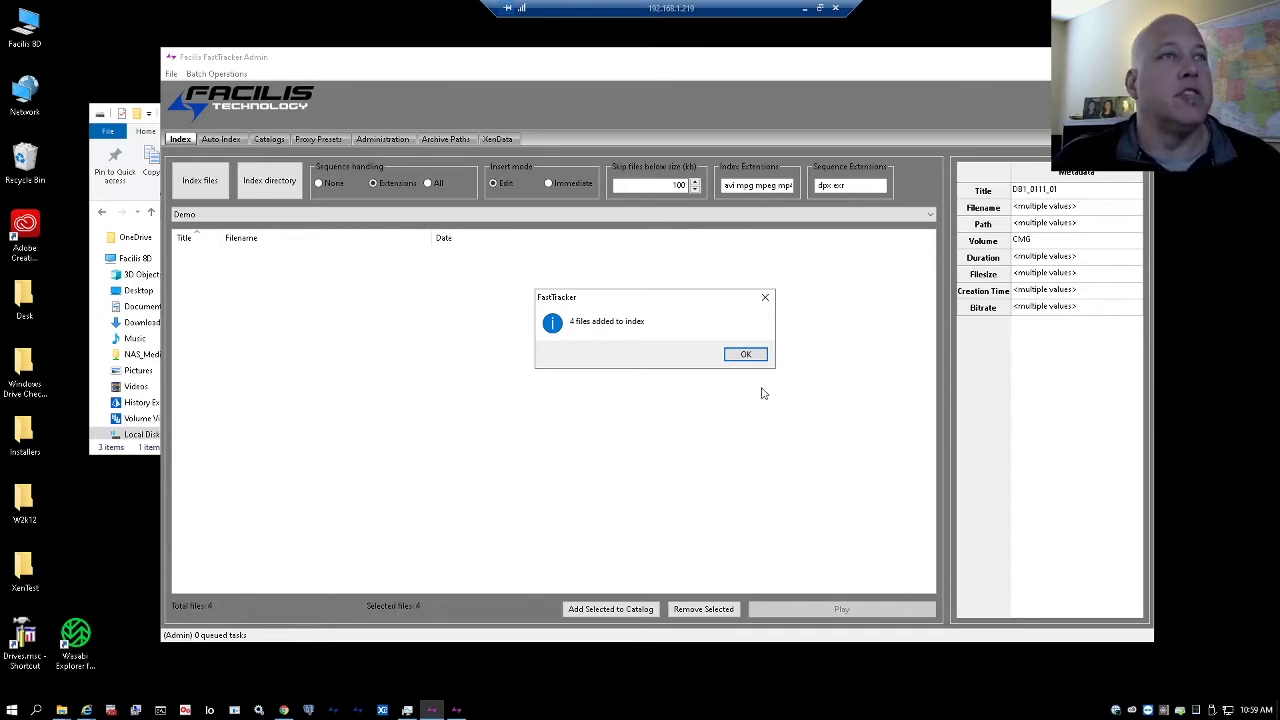
pyautogui.click(746, 354)
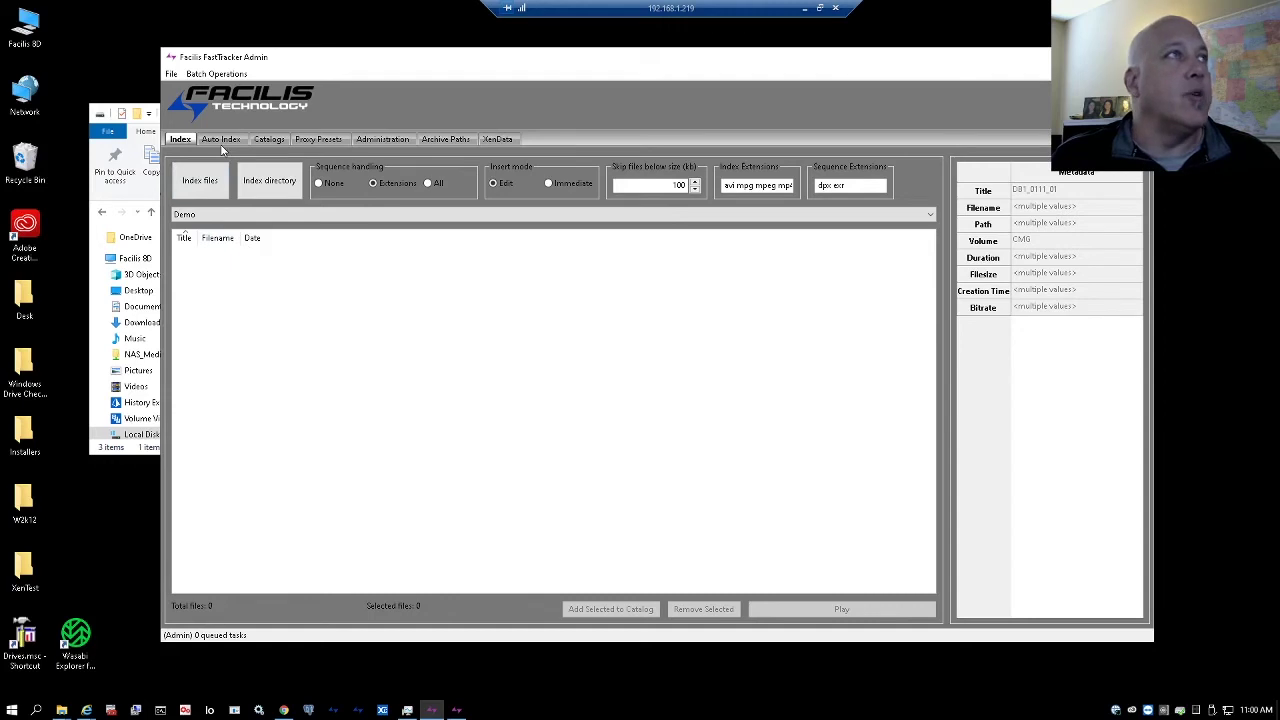
pyautogui.click(268, 141)
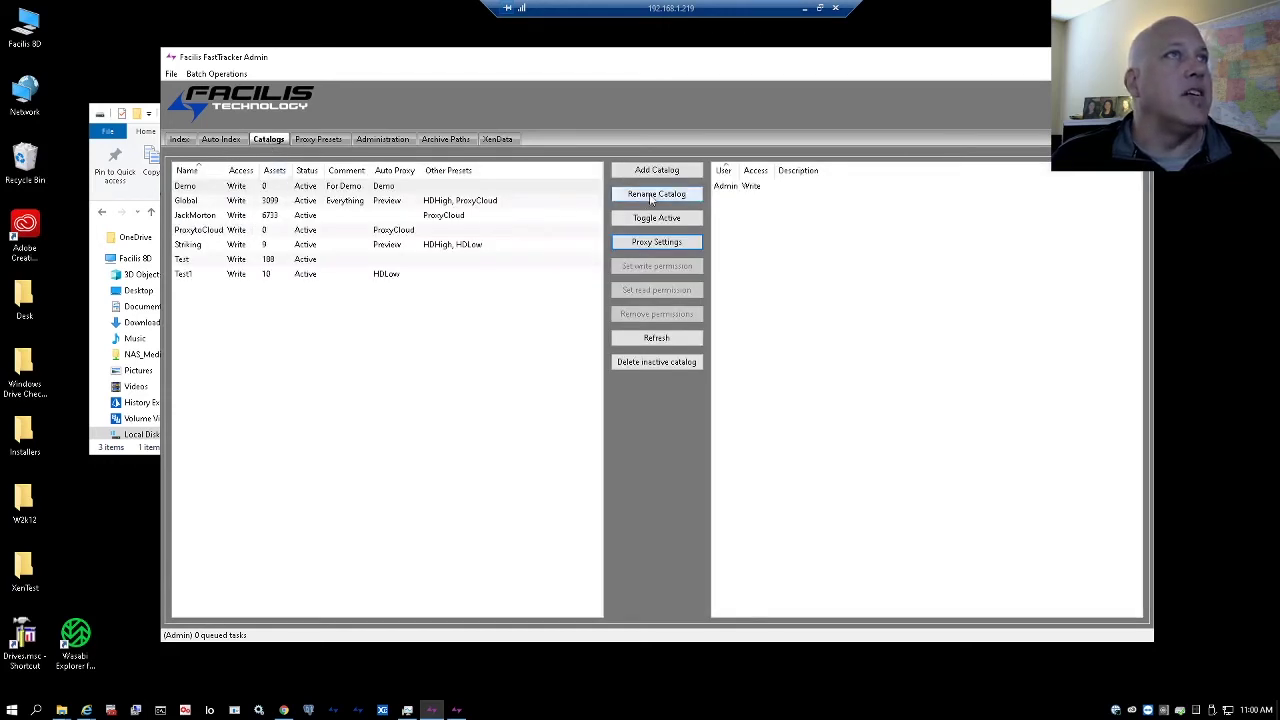
pyautogui.click(656, 338)
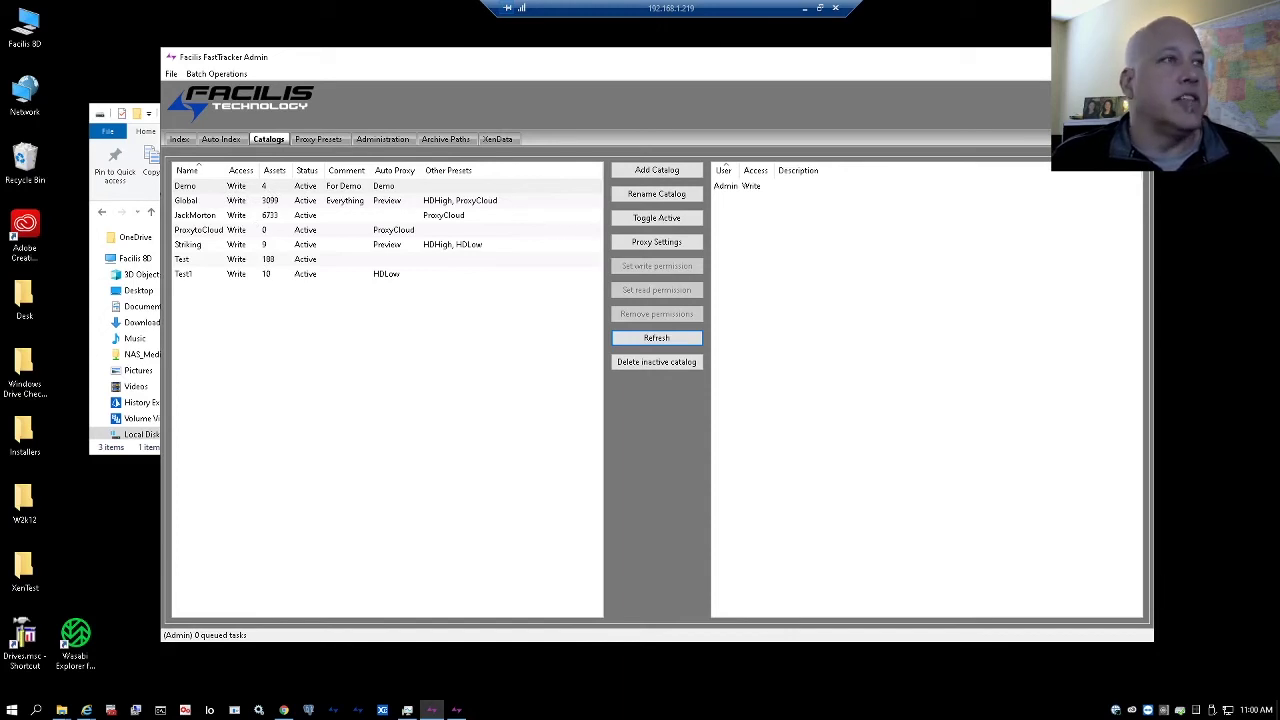
# Switch to the FastTracker client and search for all assets in the Demo catalog
pyautogui.click(456, 710)
pyautogui.click(621, 207)
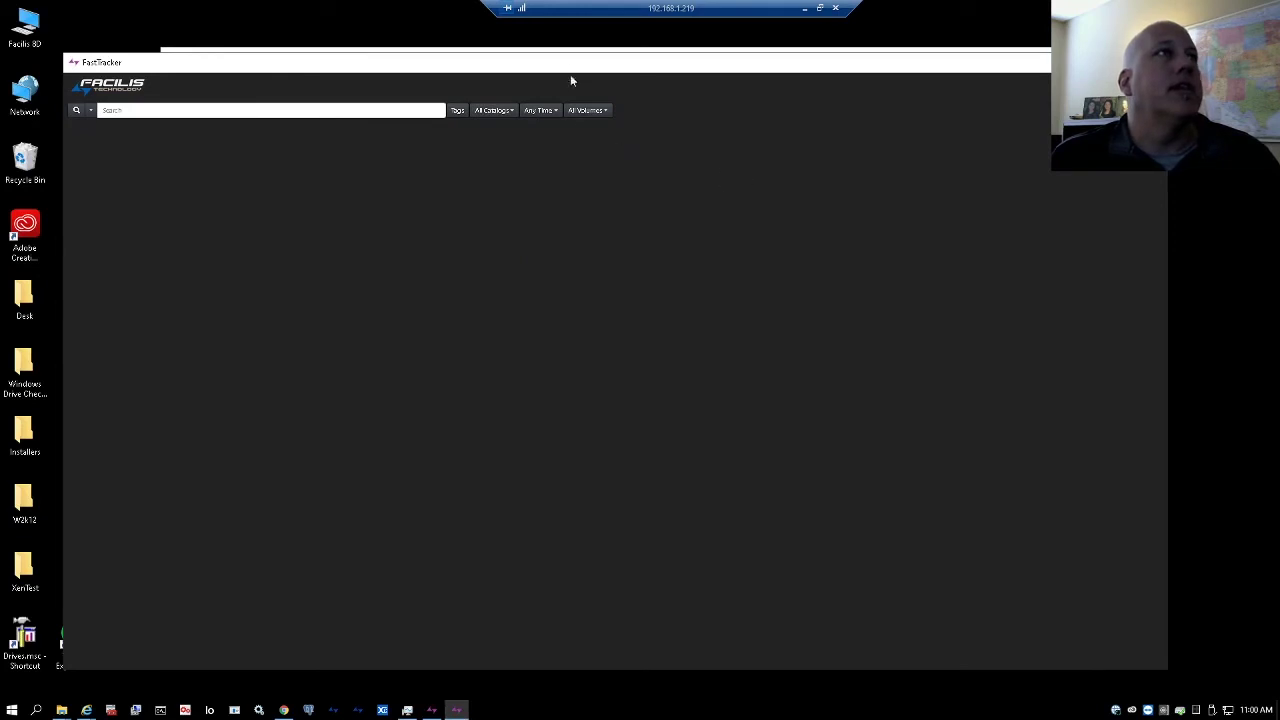
pyautogui.click(486, 106)
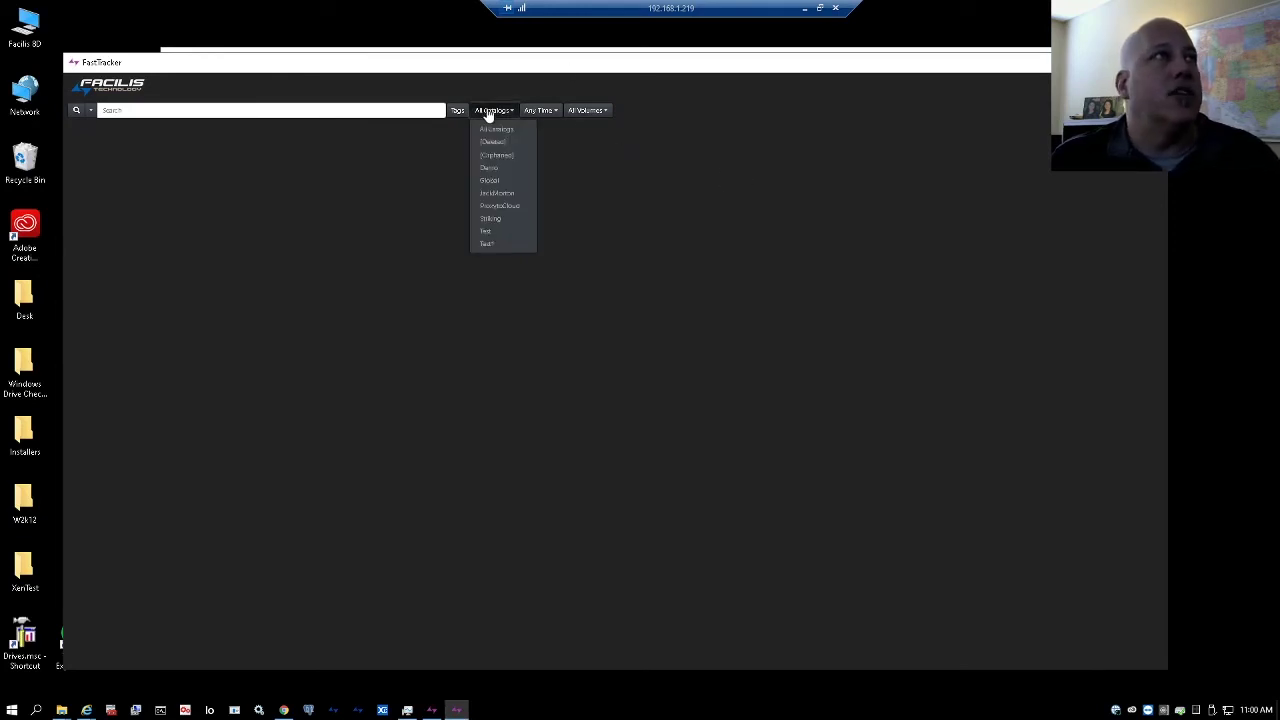
pyautogui.click(489, 173)
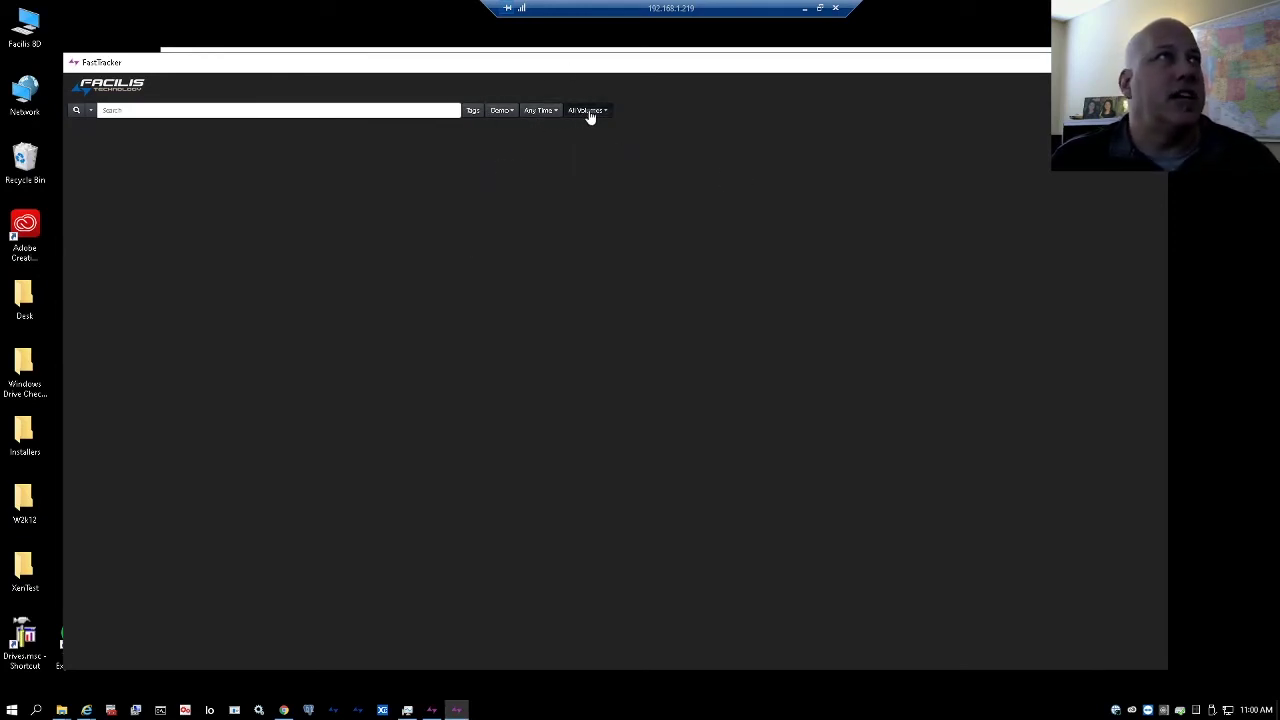
pyautogui.click(77, 112)
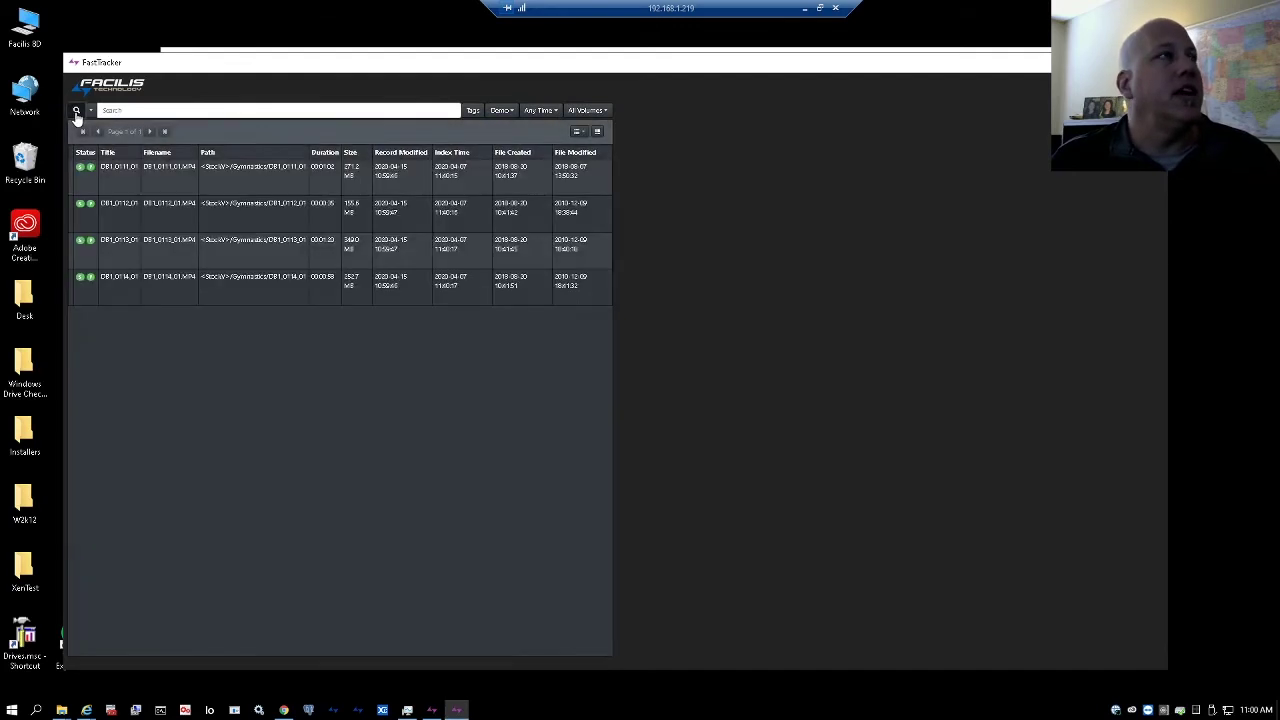
# Examine the previews and properties of the four Demo assets, and play DB1_0112_01 for a few seconds
pyautogui.click(172, 188)
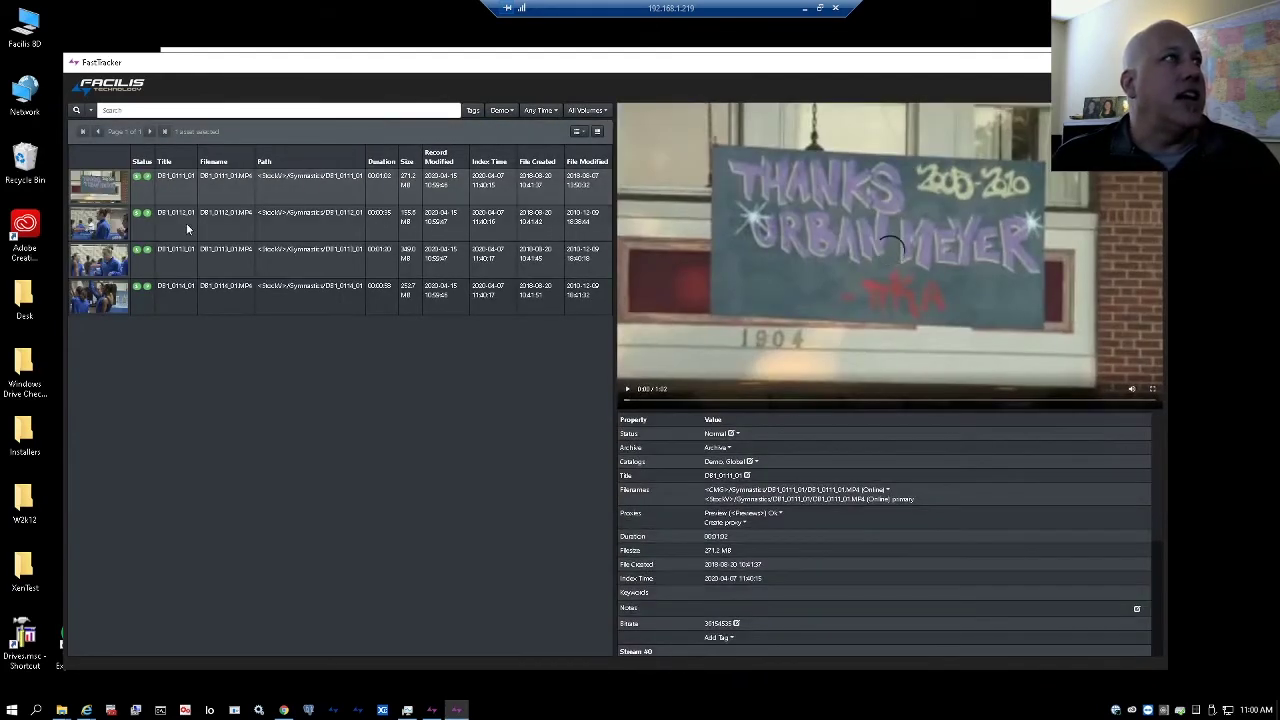
pyautogui.click(188, 228)
pyautogui.click(177, 262)
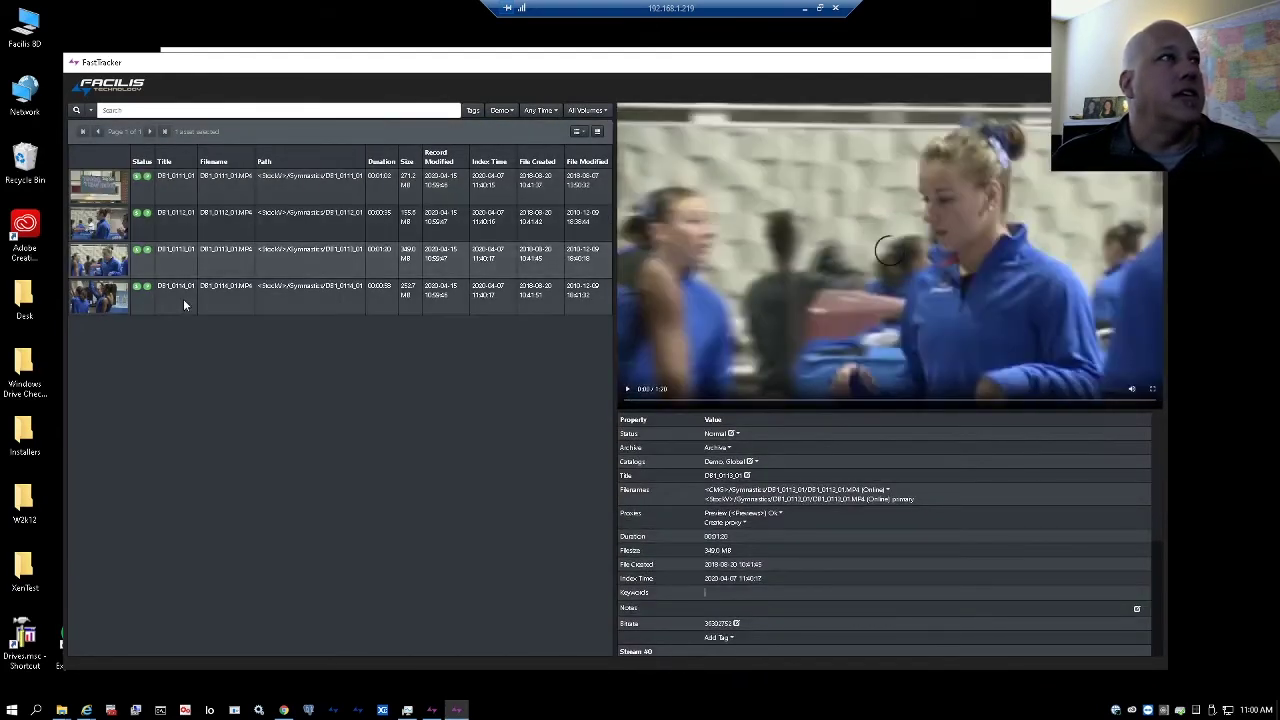
pyautogui.click(183, 298)
pyautogui.click(179, 226)
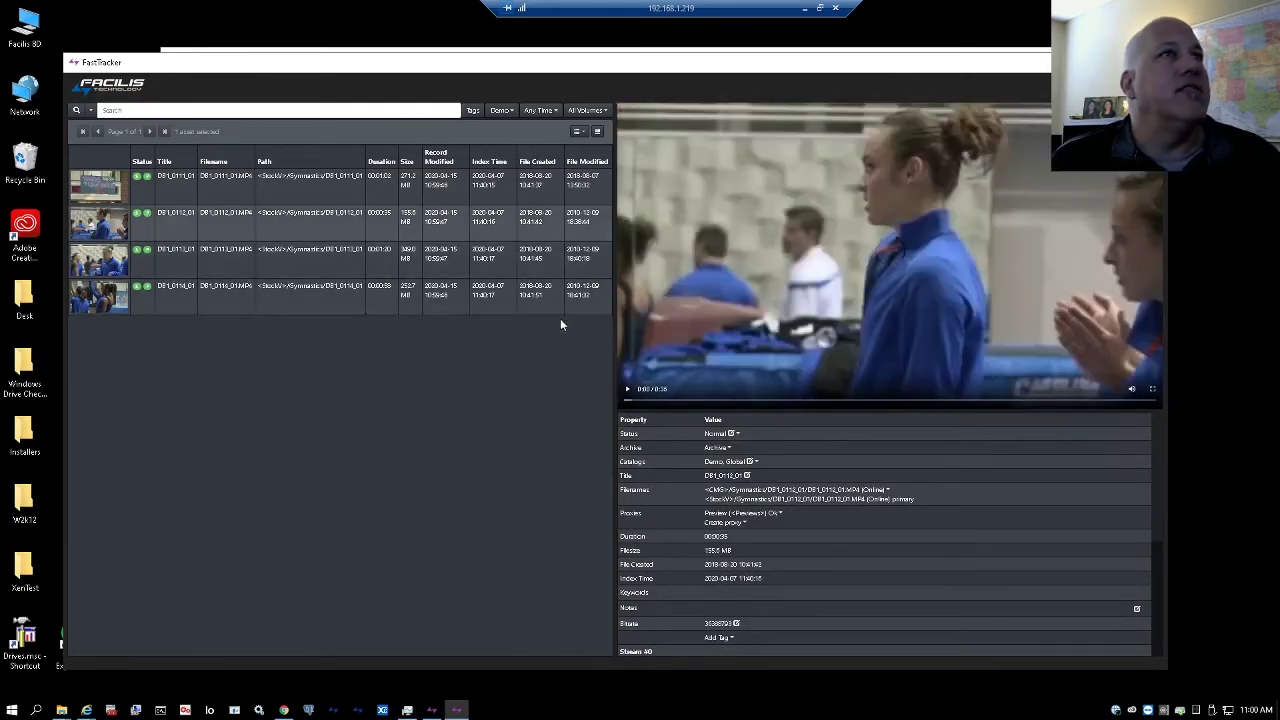
pyautogui.click(628, 393)
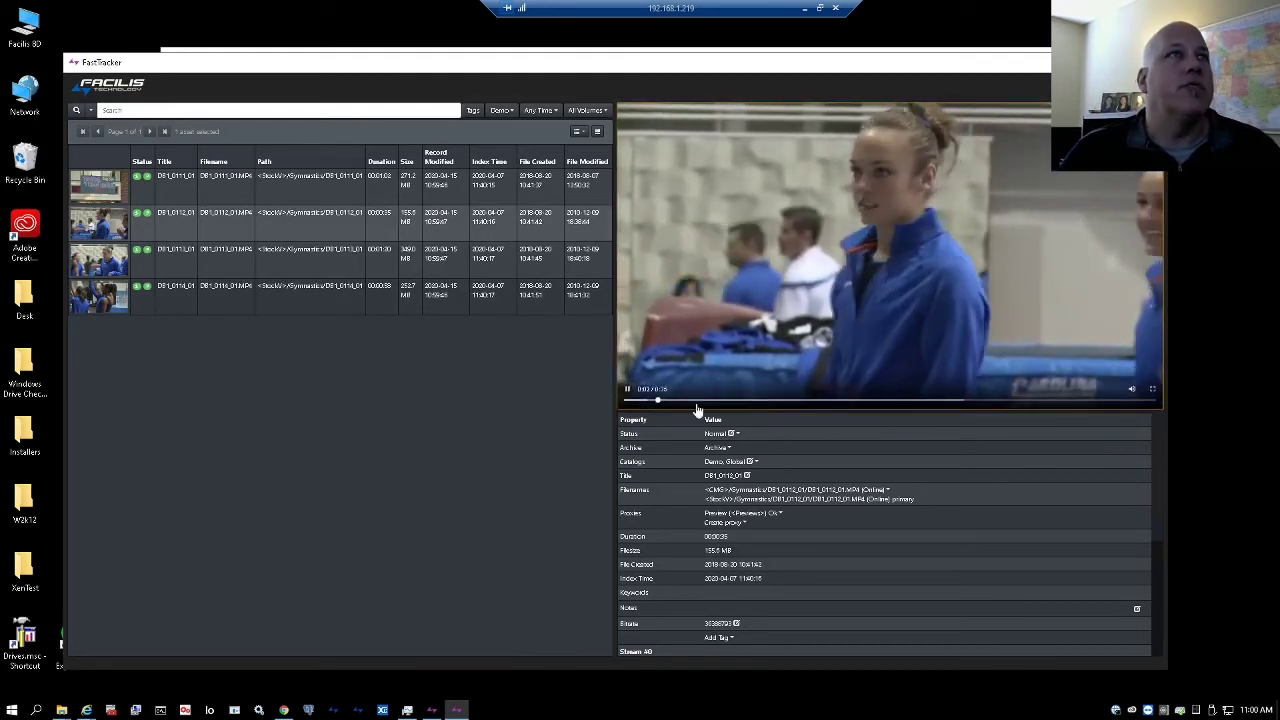
pyautogui.click(627, 389)
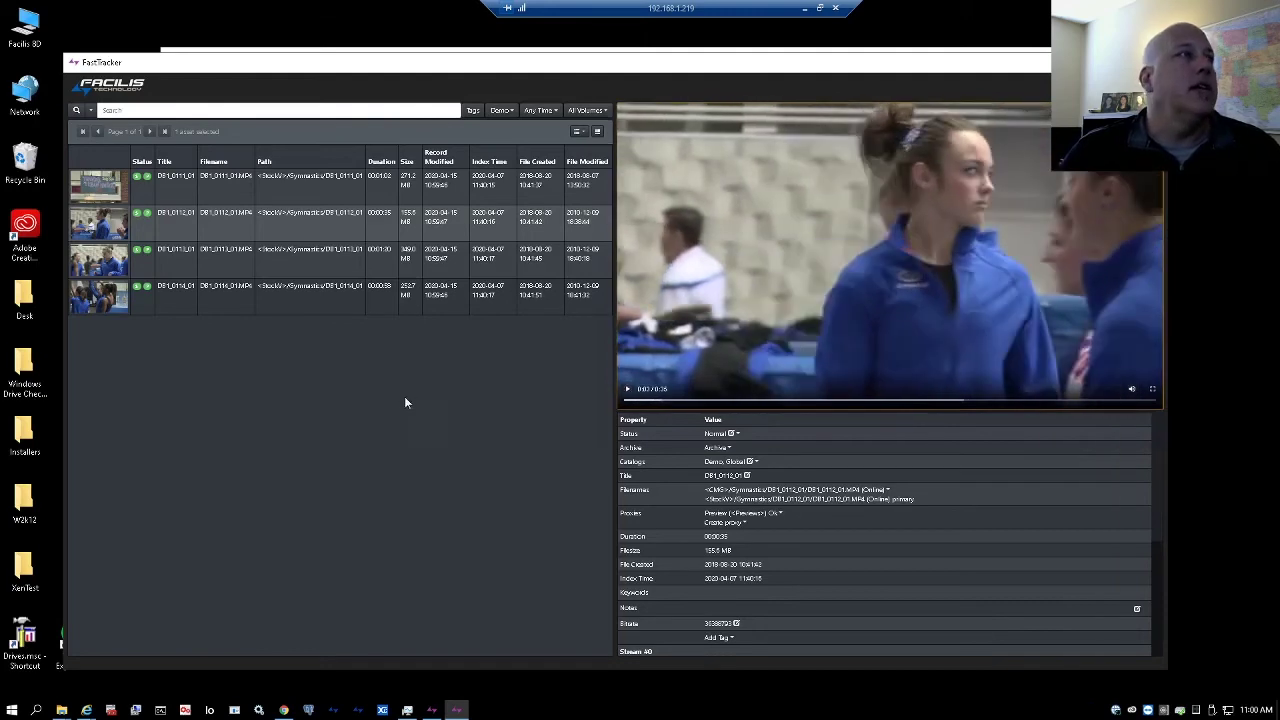
# Inspect the archive and copy options available for DB1_0111_01, and return to FastTracker Admin
pyautogui.click(168, 267)
pyautogui.click(174, 228)
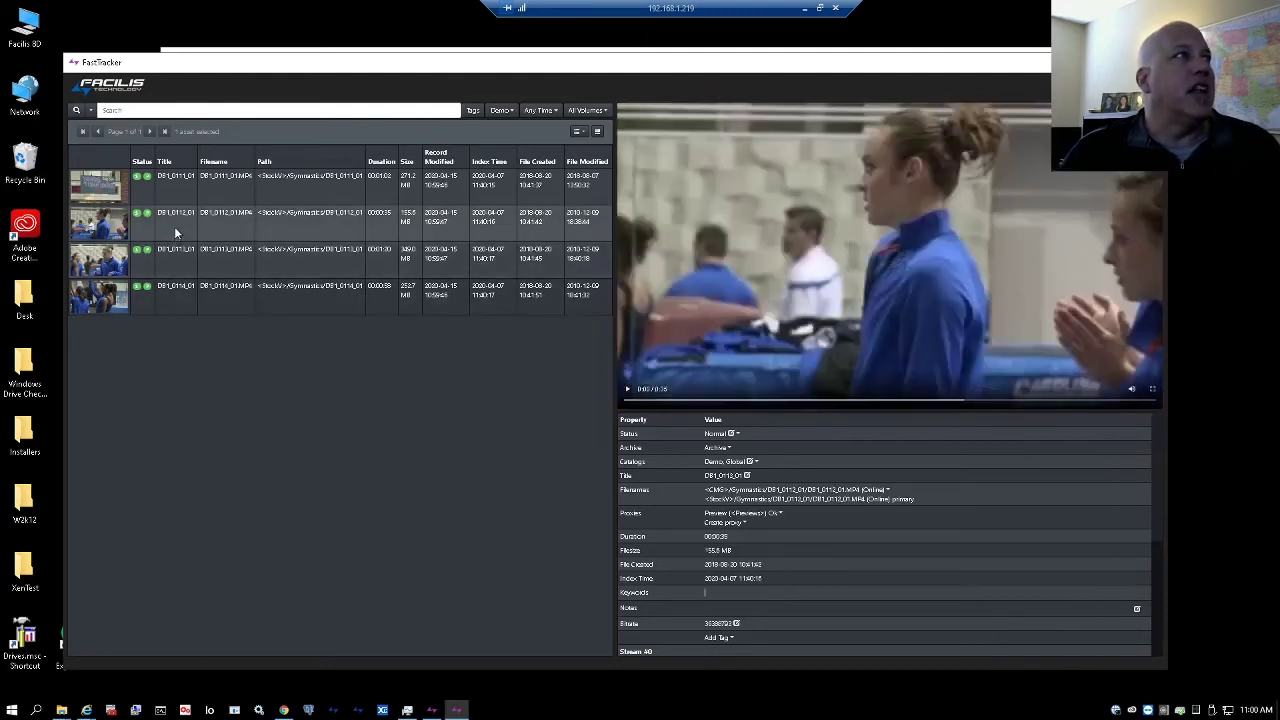
pyautogui.click(174, 186)
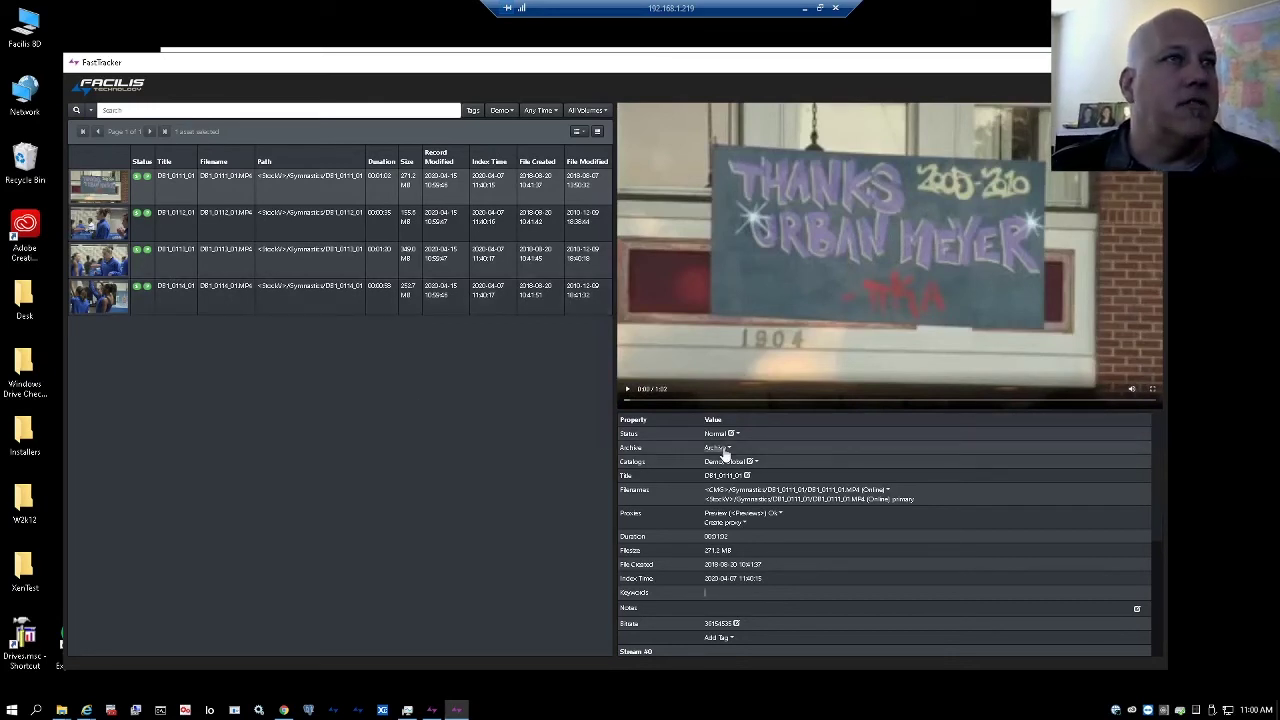
pyautogui.click(727, 449)
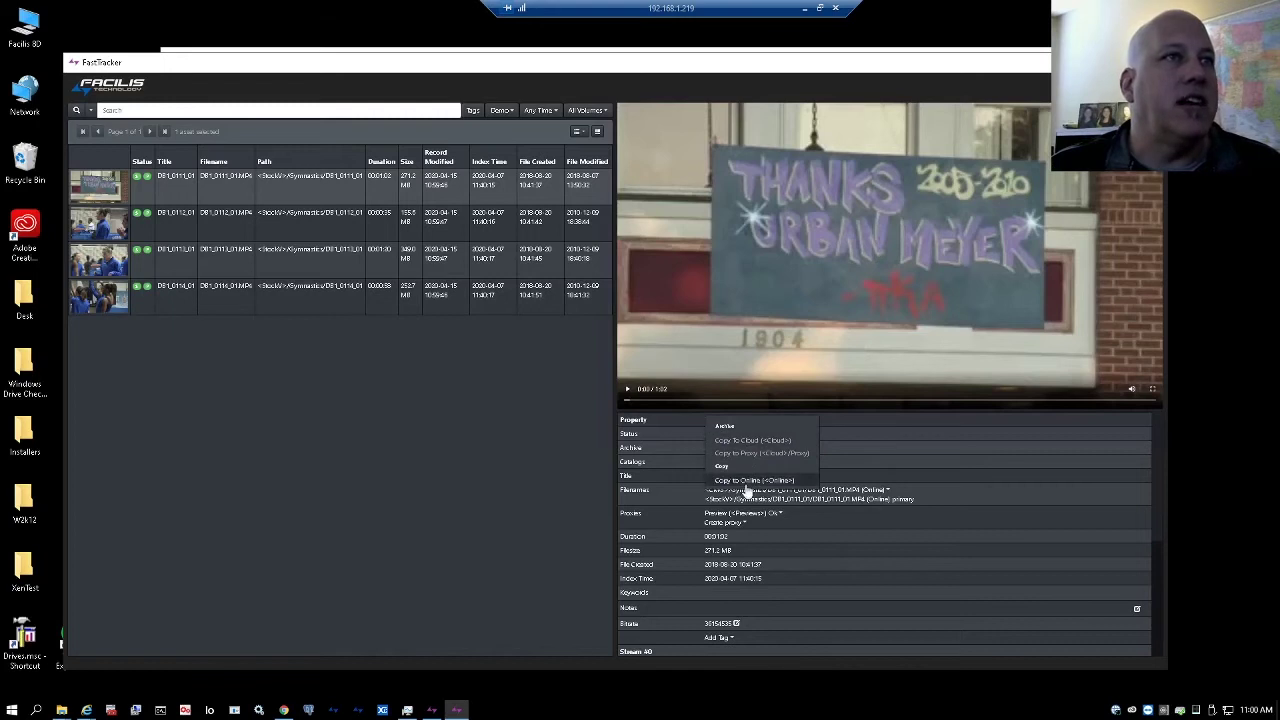
pyautogui.click(508, 463)
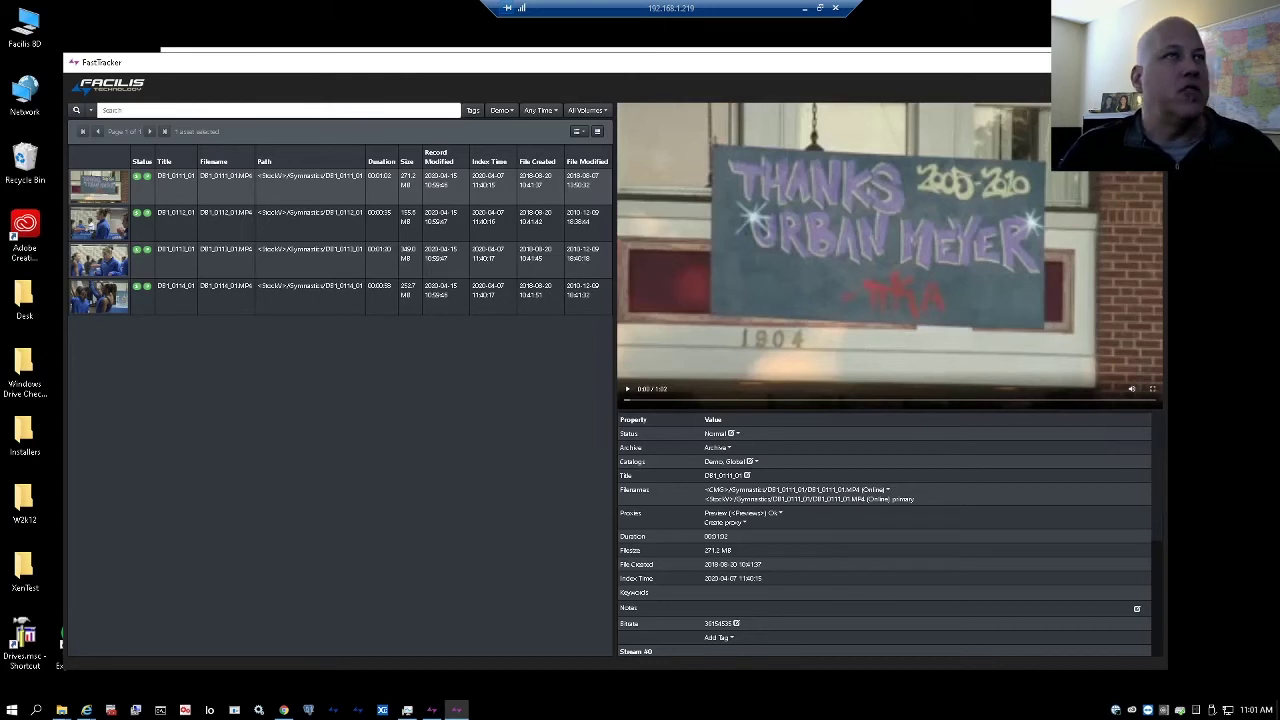
pyautogui.hotkey('alt', 'Tab')
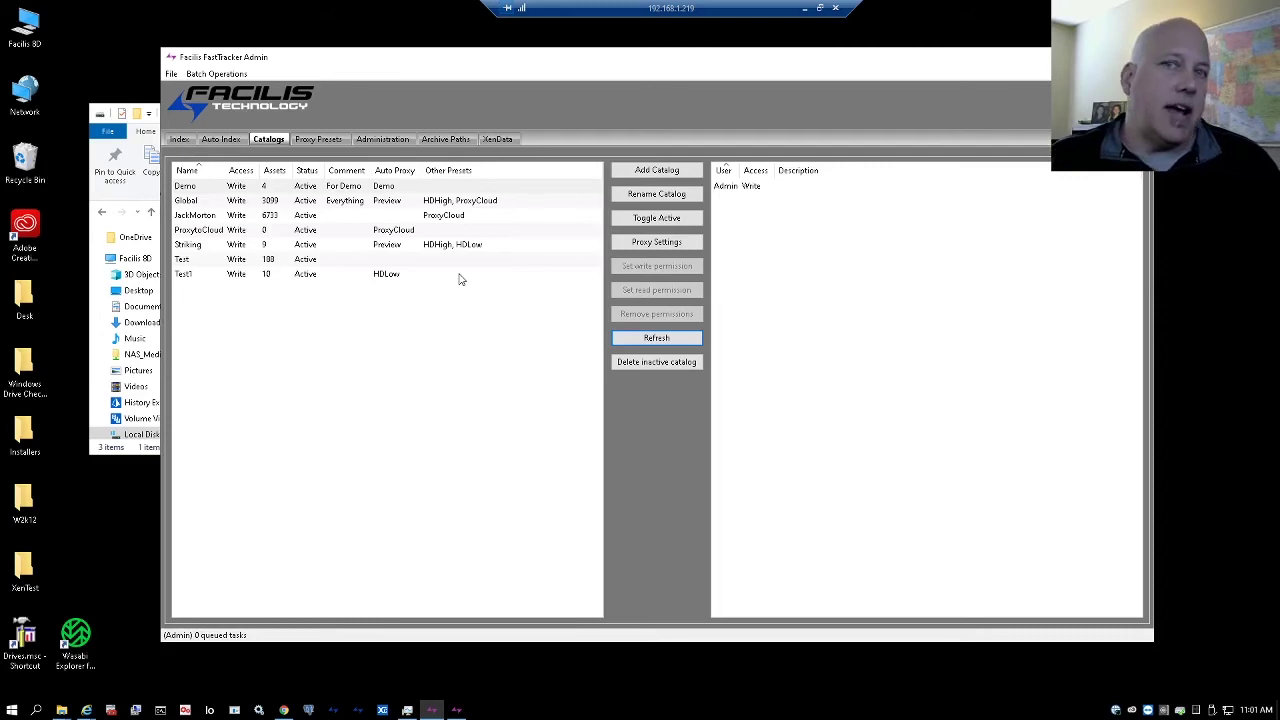
# Switch from the remote session to the local FastTracker client and search all catalogs for assets from the past 10 minutes
pyautogui.click(805, 8)
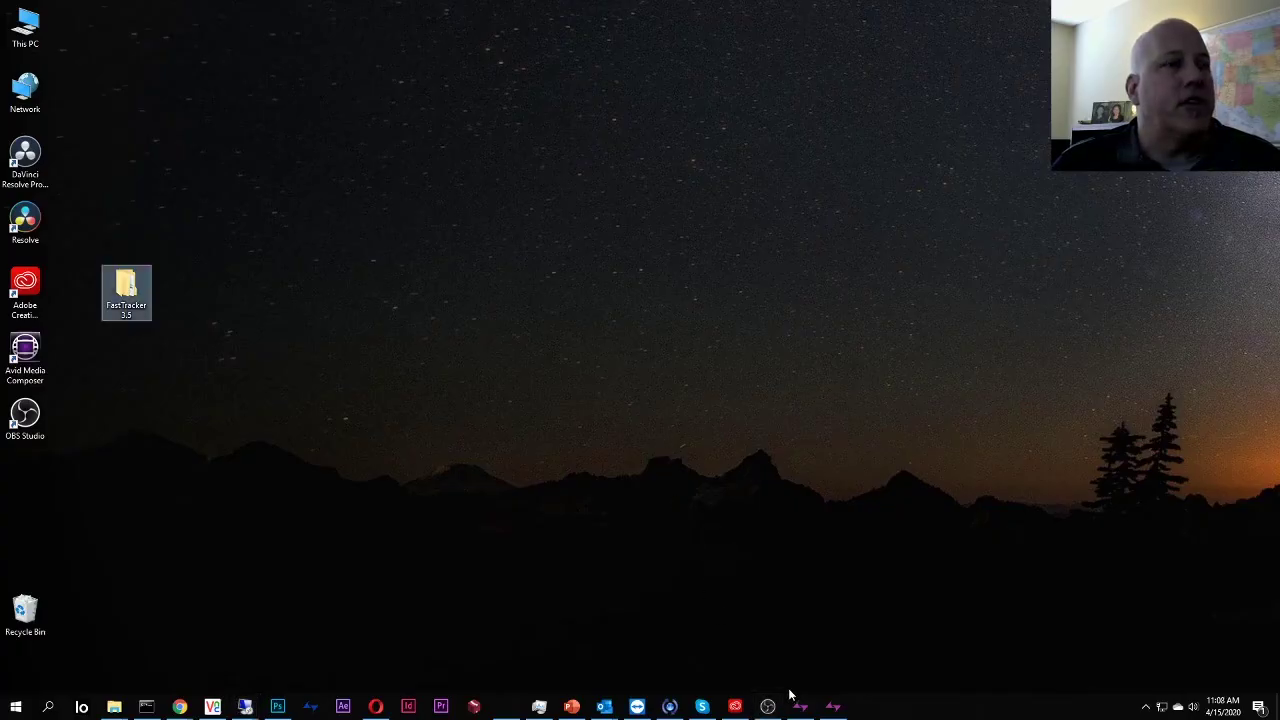
pyautogui.click(843, 710)
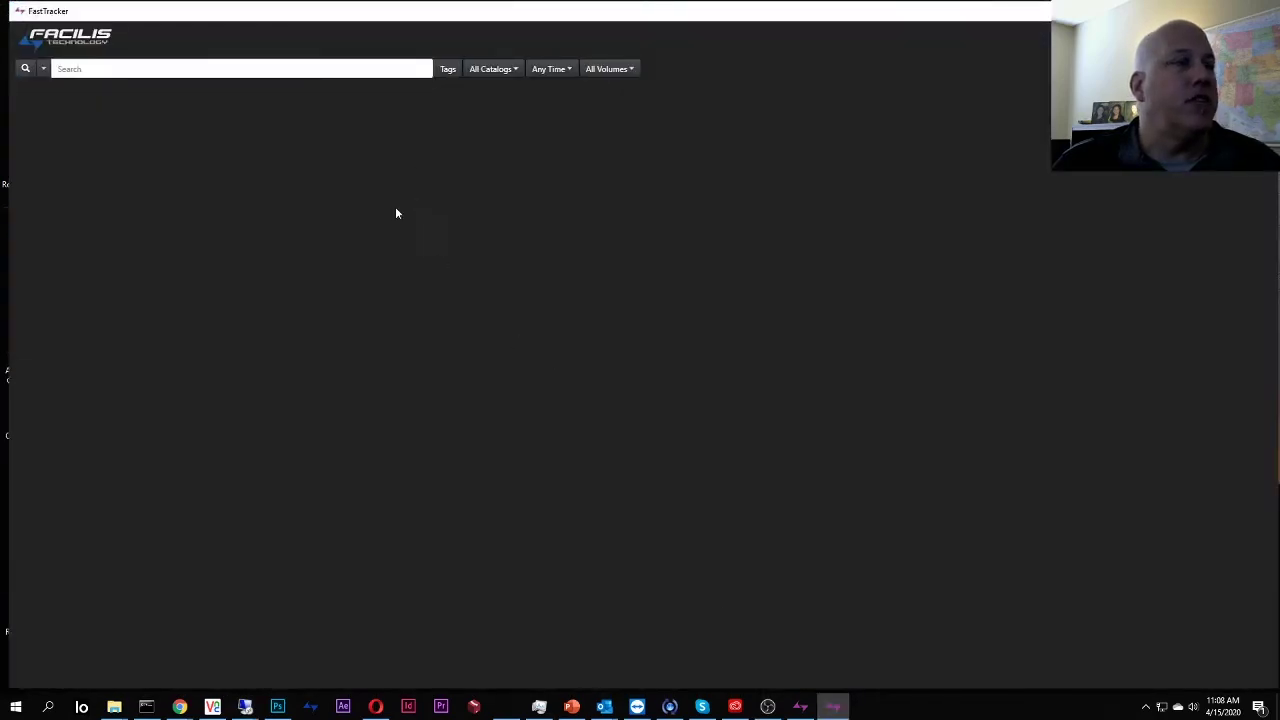
pyautogui.click(485, 72)
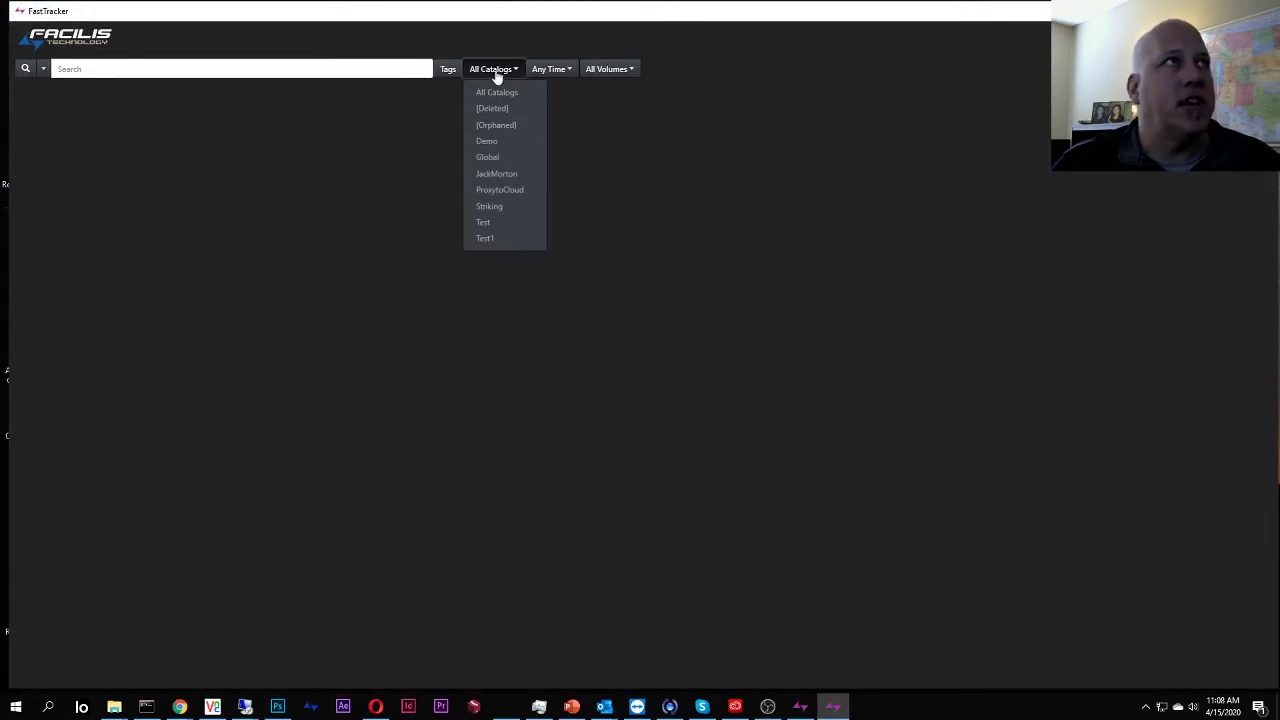
pyautogui.click(497, 74)
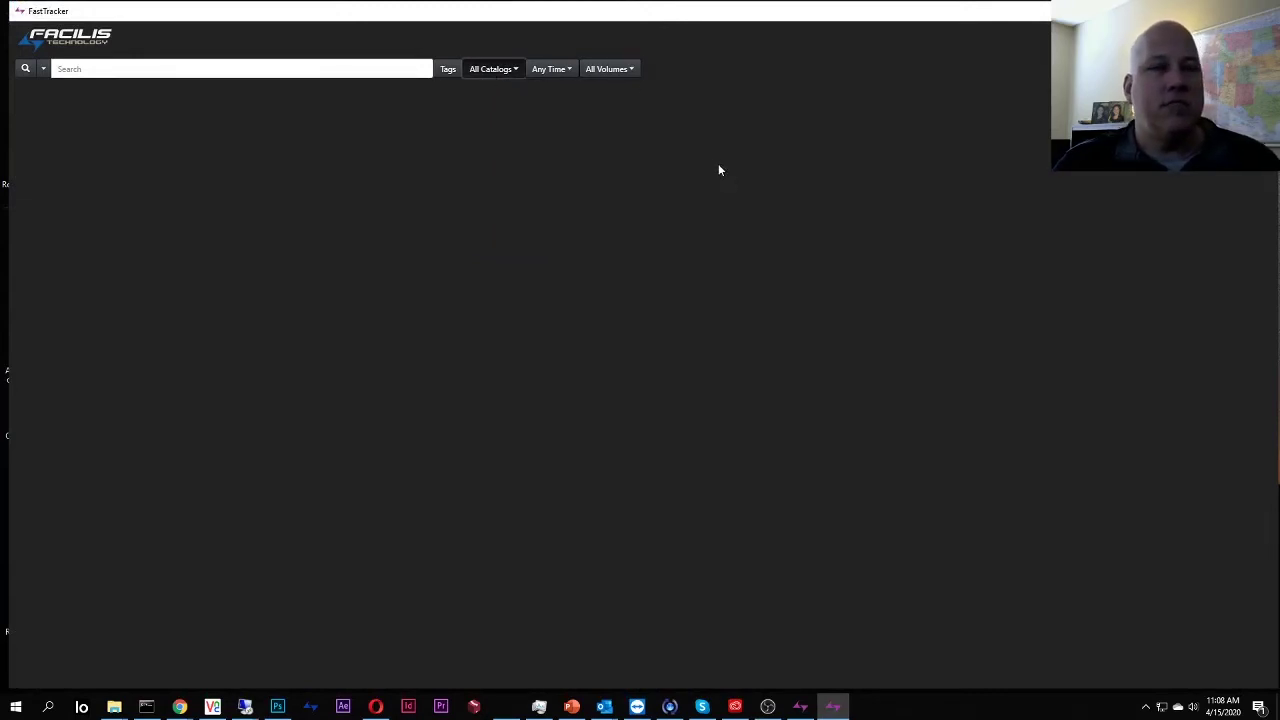
pyautogui.click(560, 72)
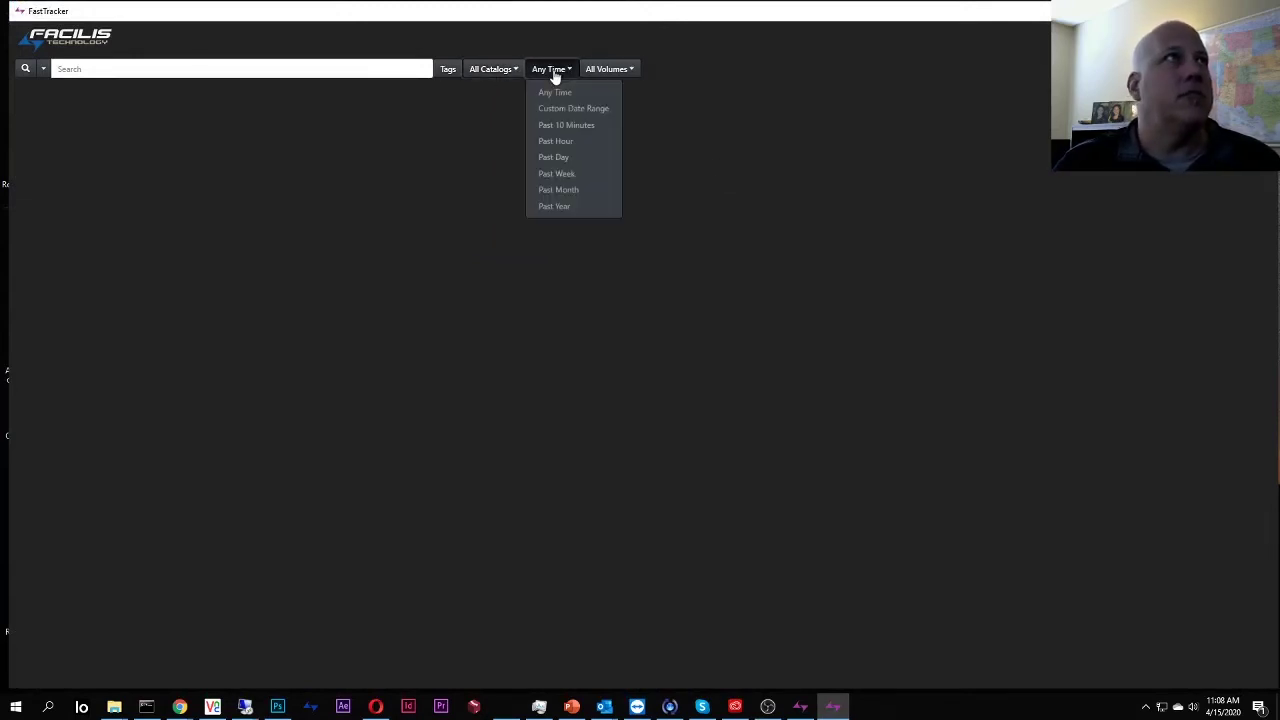
pyautogui.click(586, 127)
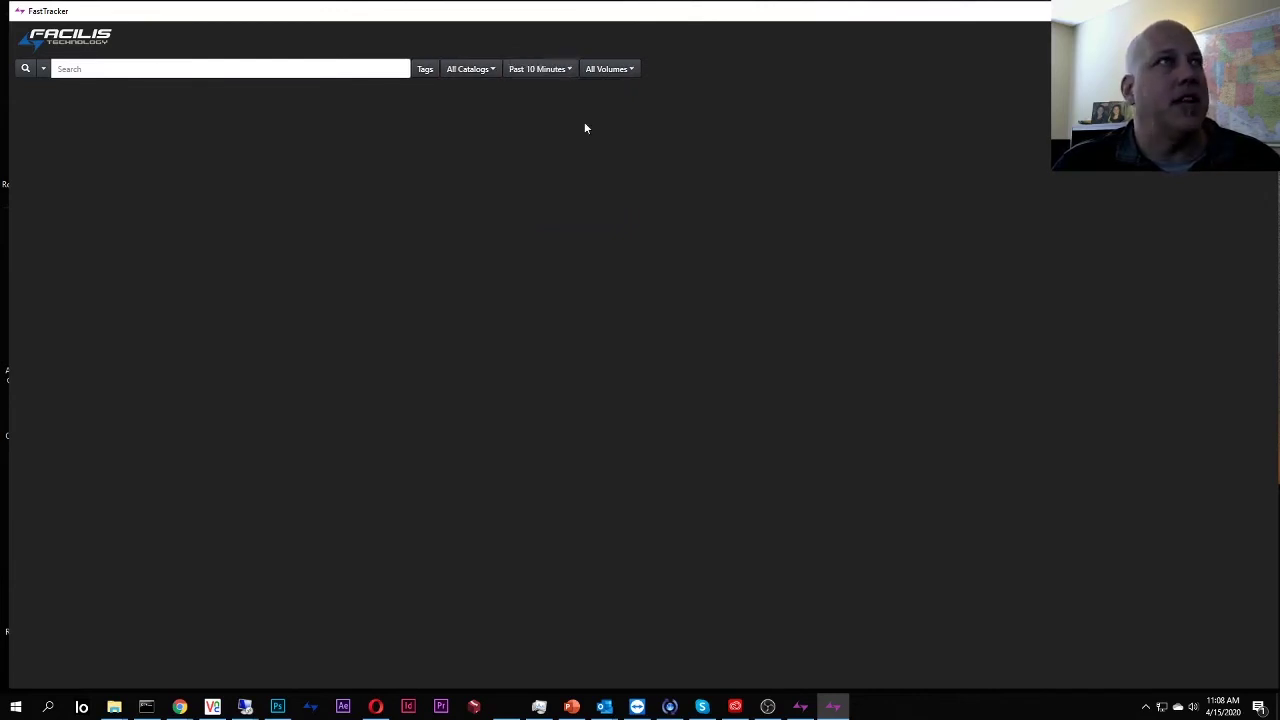
pyautogui.click(25, 68)
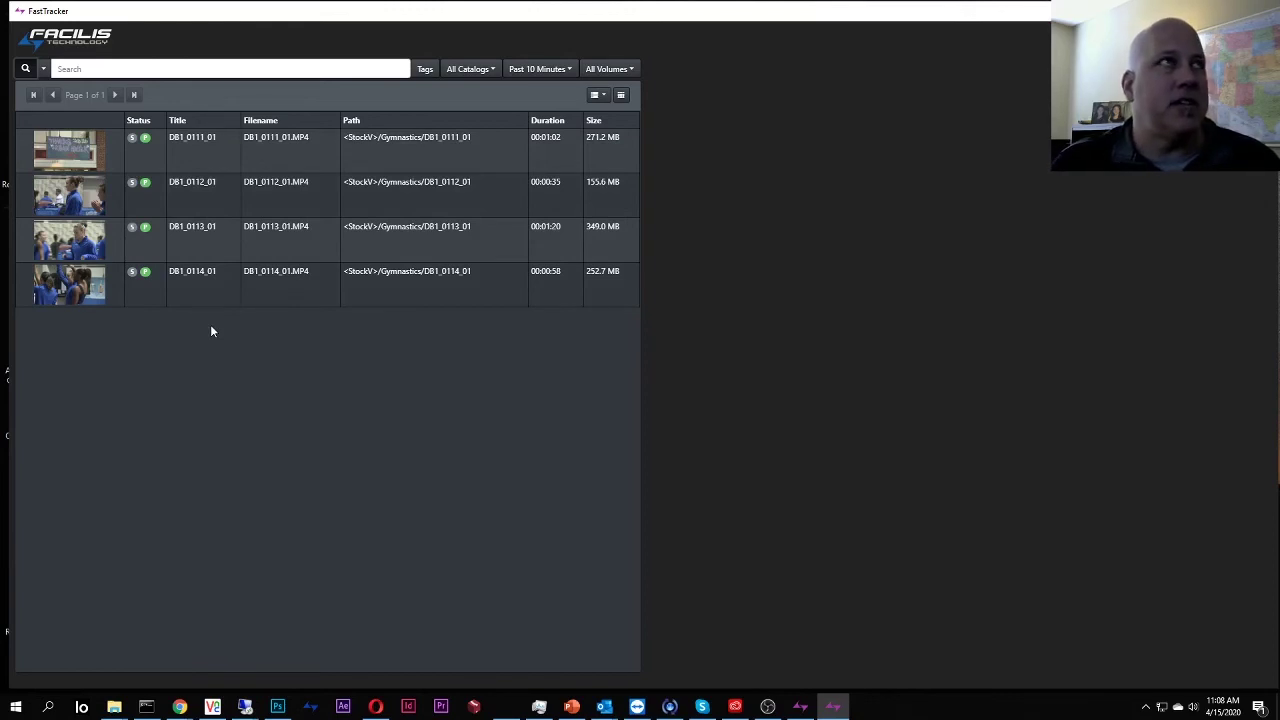
# Inspect the custom date range filter and its start-date calendar, leaving it without setting a range
pyautogui.click(538, 68)
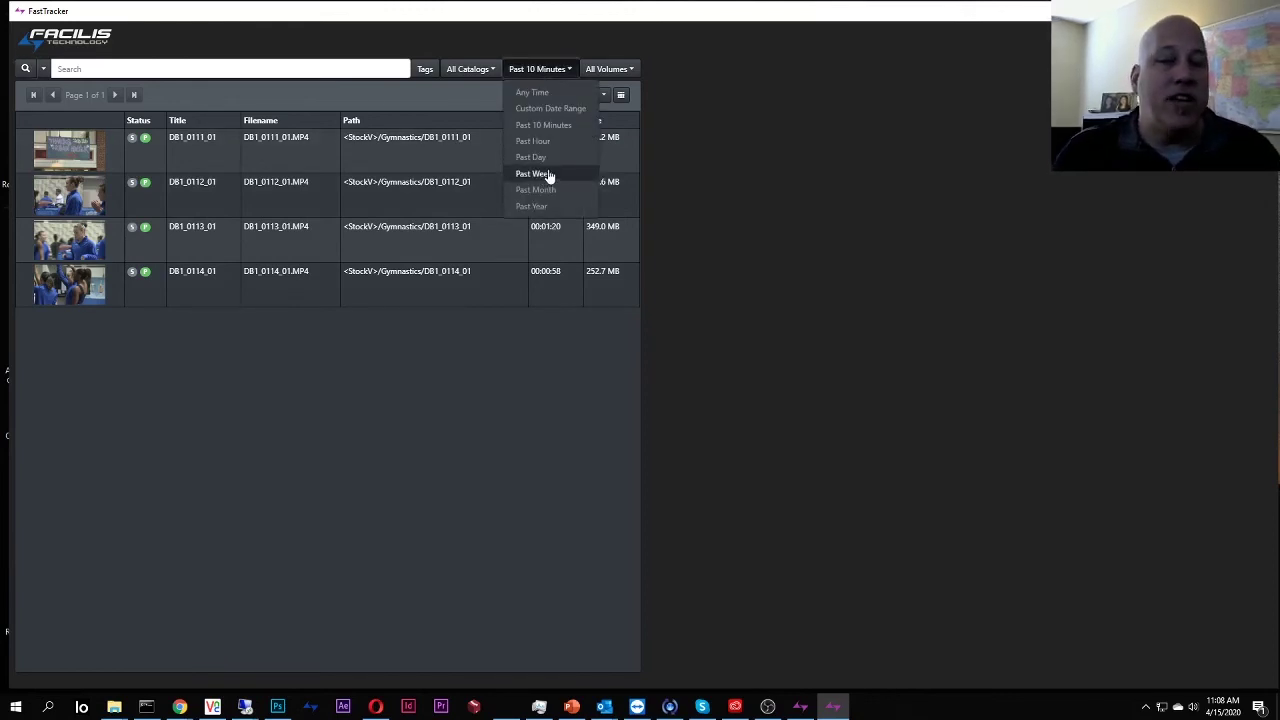
pyautogui.click(545, 107)
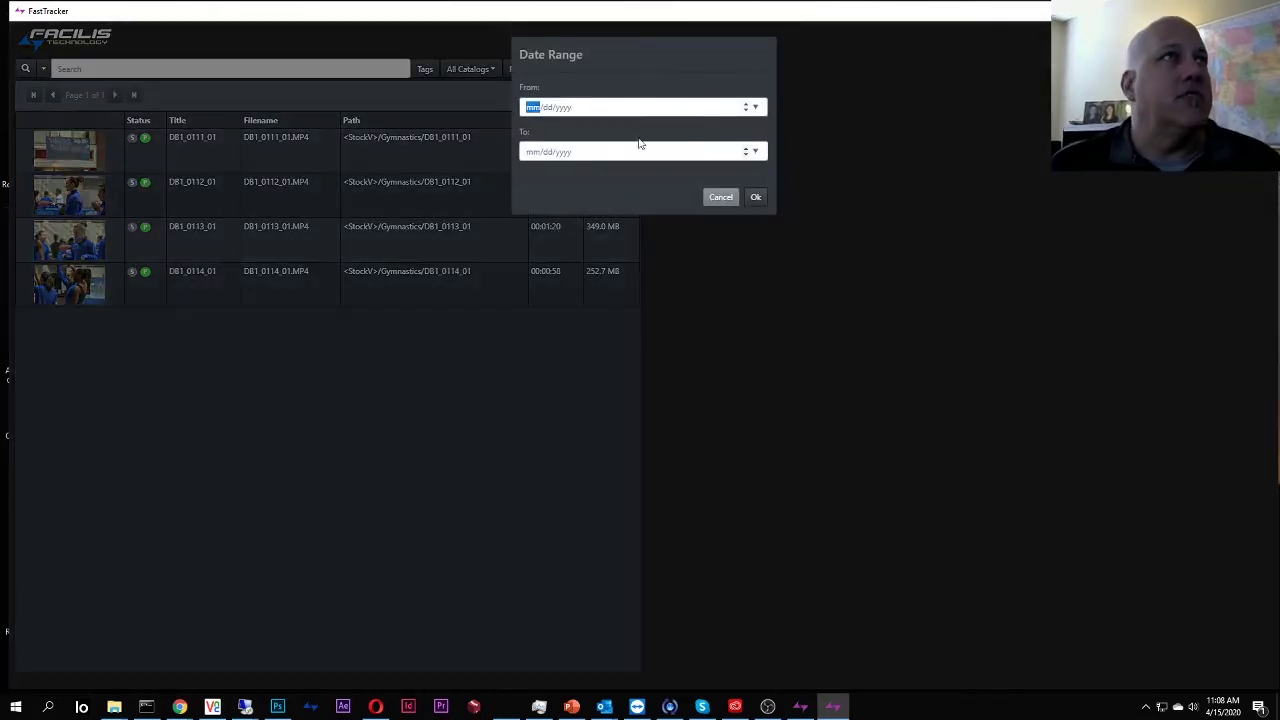
pyautogui.click(756, 107)
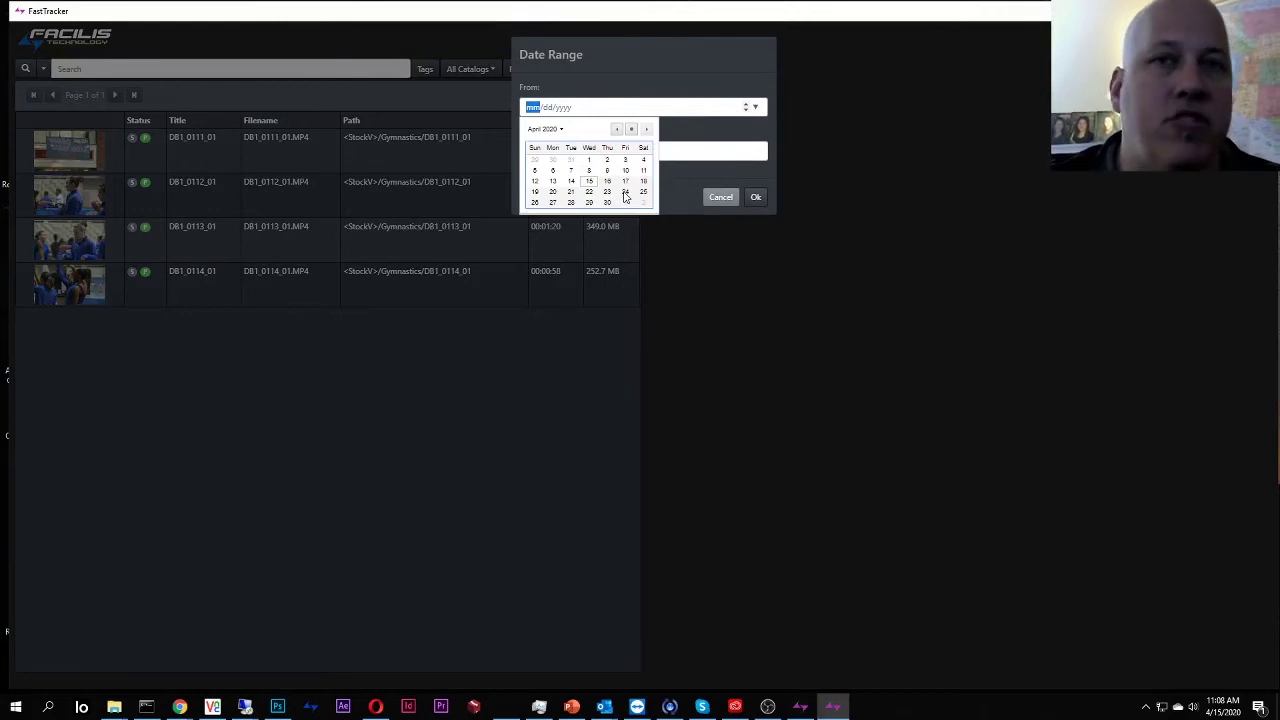
pyautogui.click(721, 199)
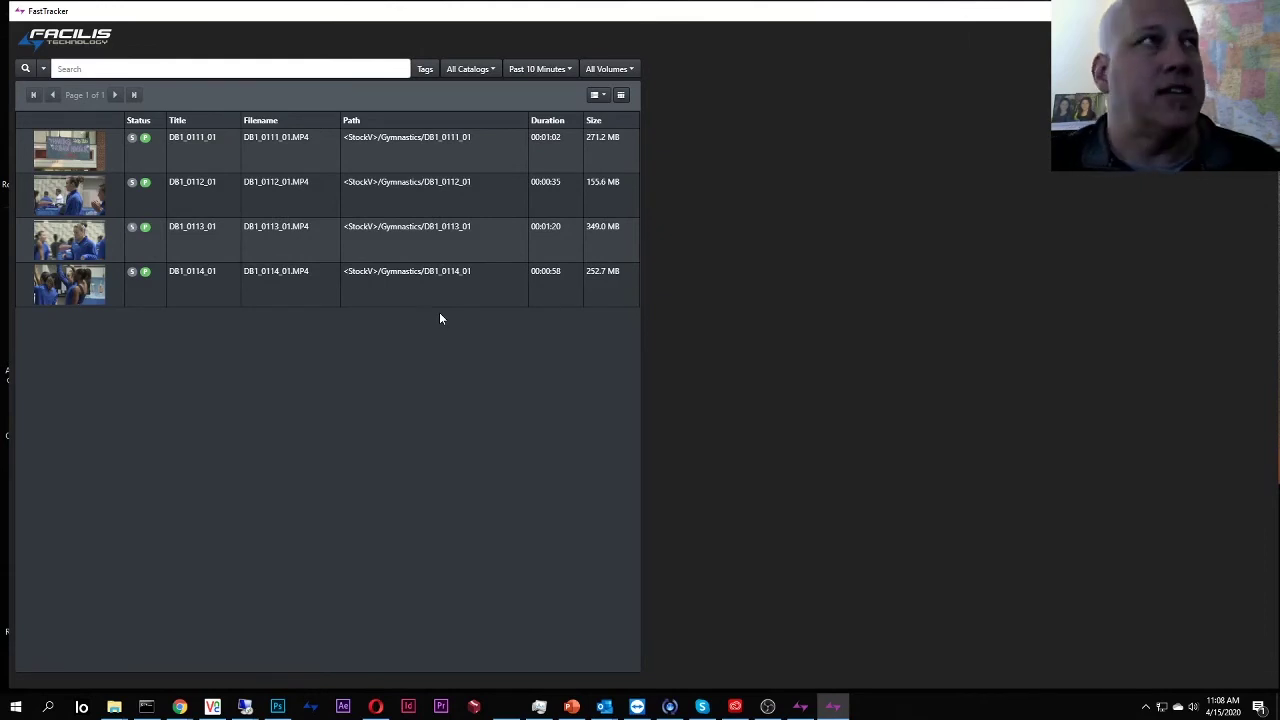
# Open the DB1_0113_01 asset and play its preview for about a second
pyautogui.click(353, 253)
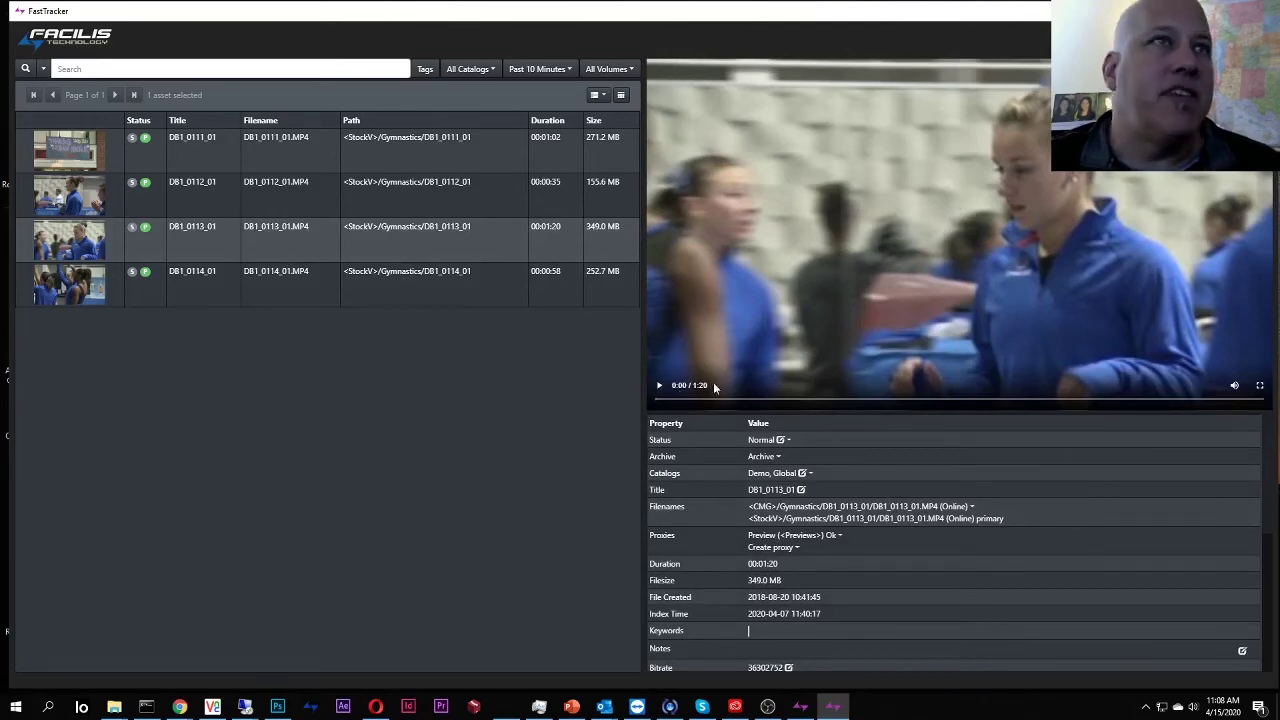
pyautogui.click(659, 386)
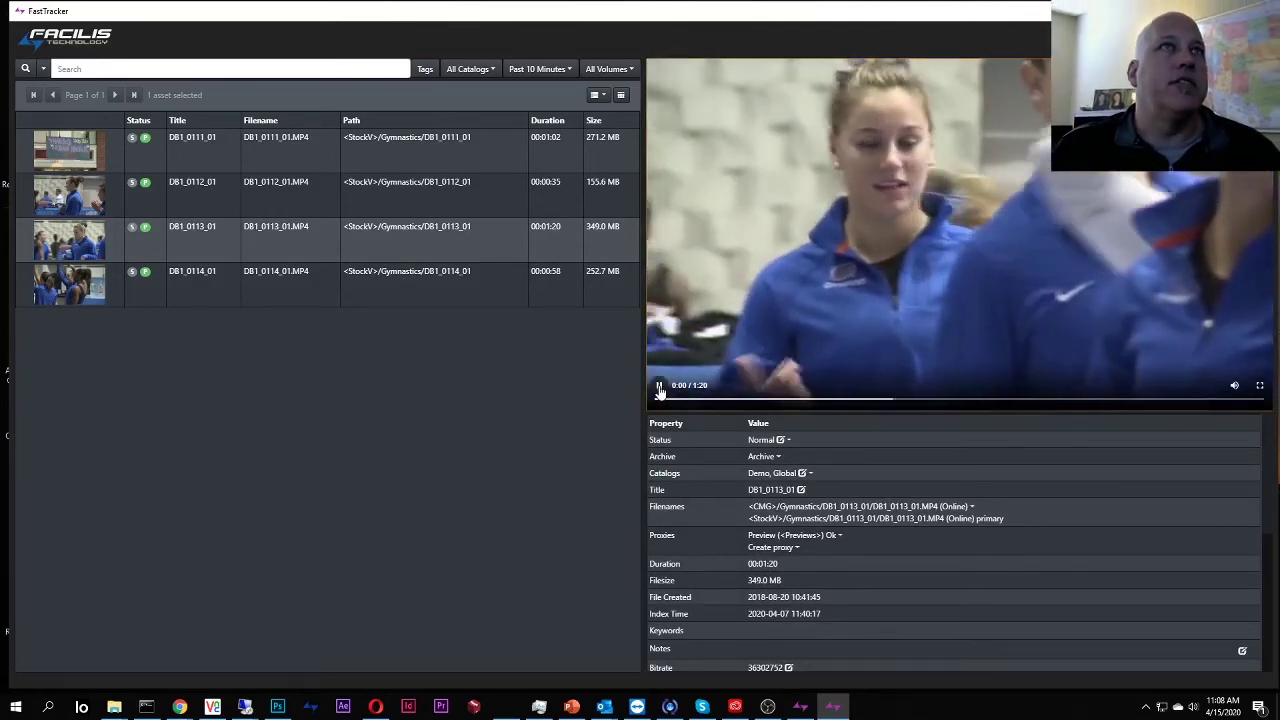
pyautogui.click(659, 386)
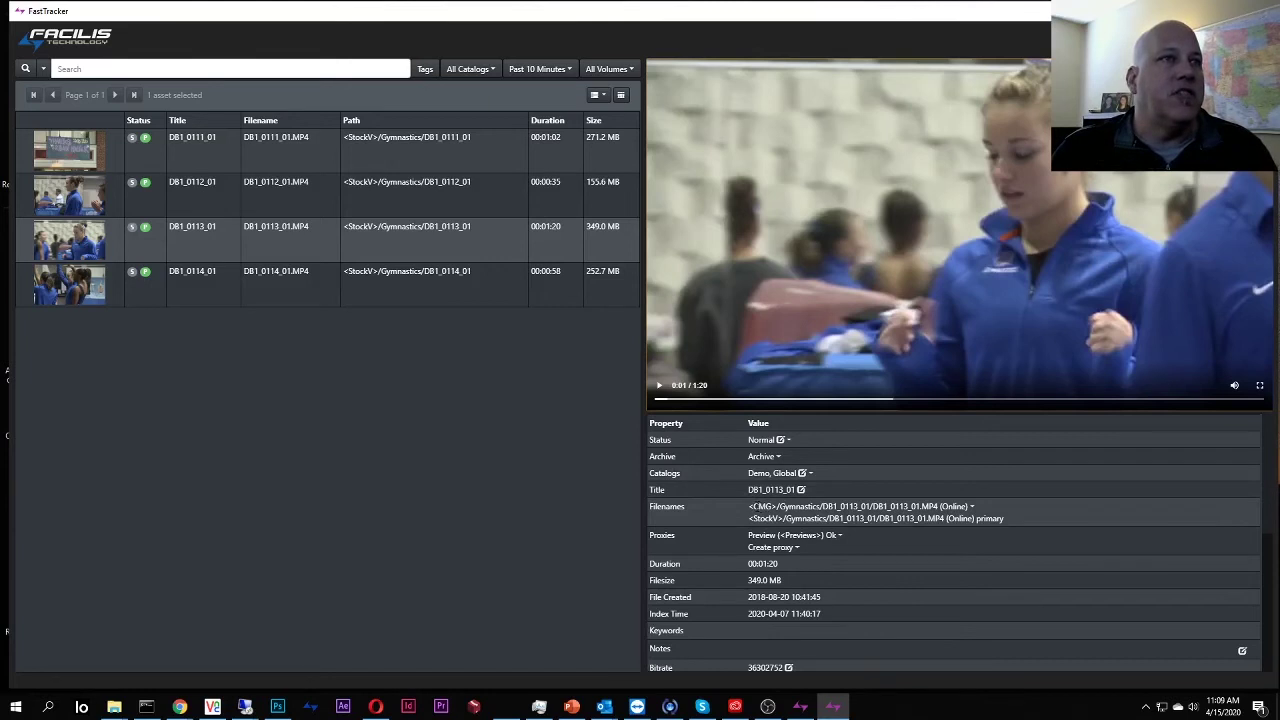
# Compare the CMG and StockV file paths of DB1_0113_01, and make the CMG copy the primary file
pyautogui.moveTo(752, 507); pyautogui.dragTo(768, 507)
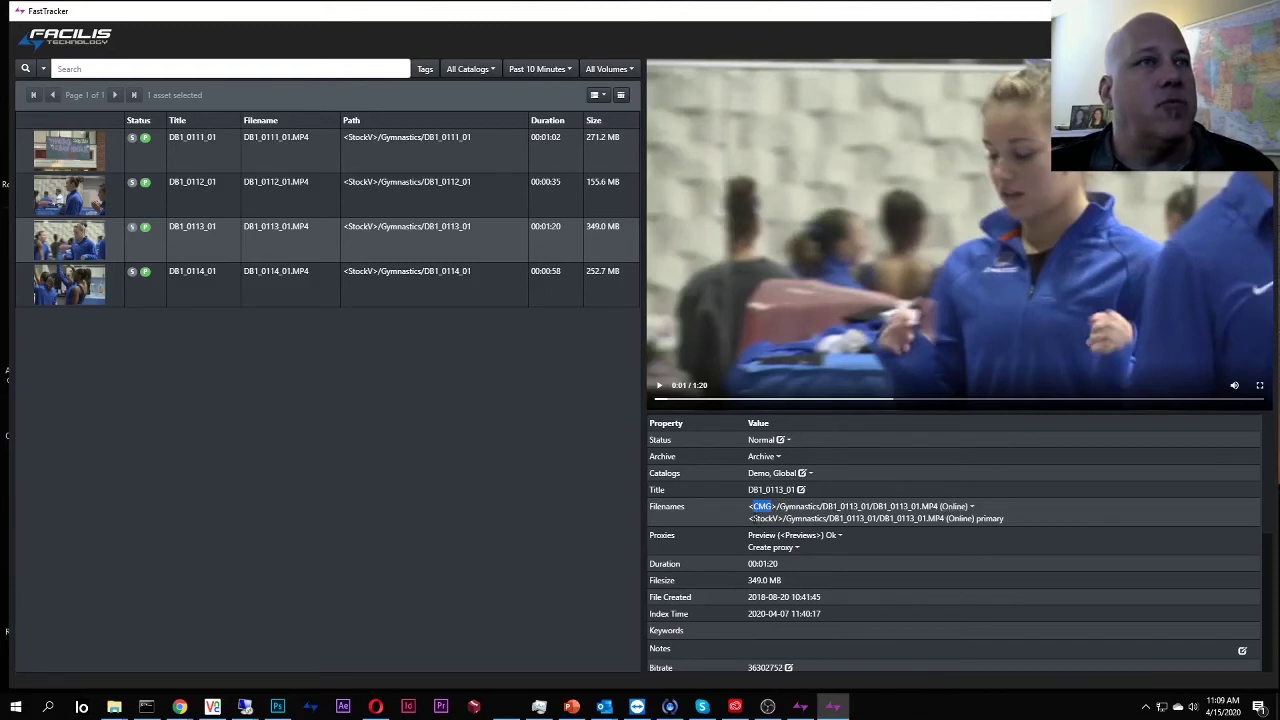
pyautogui.doubleClick(764, 518)
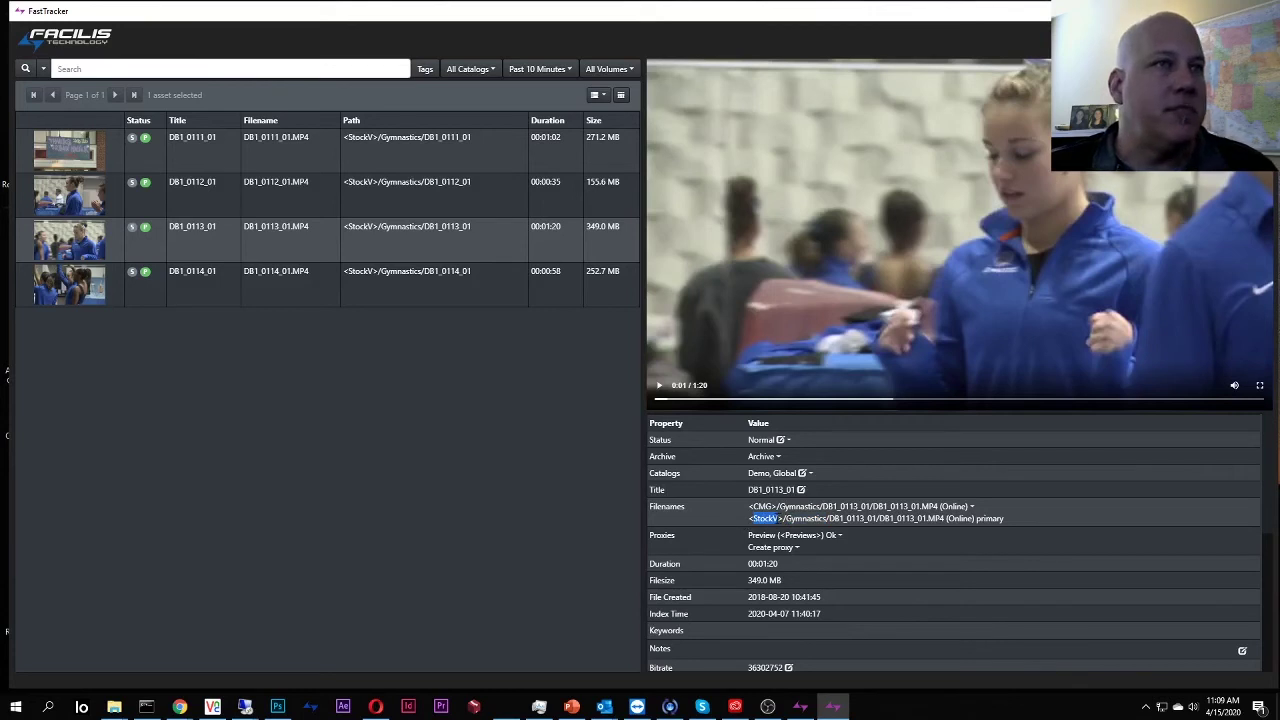
pyautogui.moveTo(786, 518); pyautogui.dragTo(944, 518)
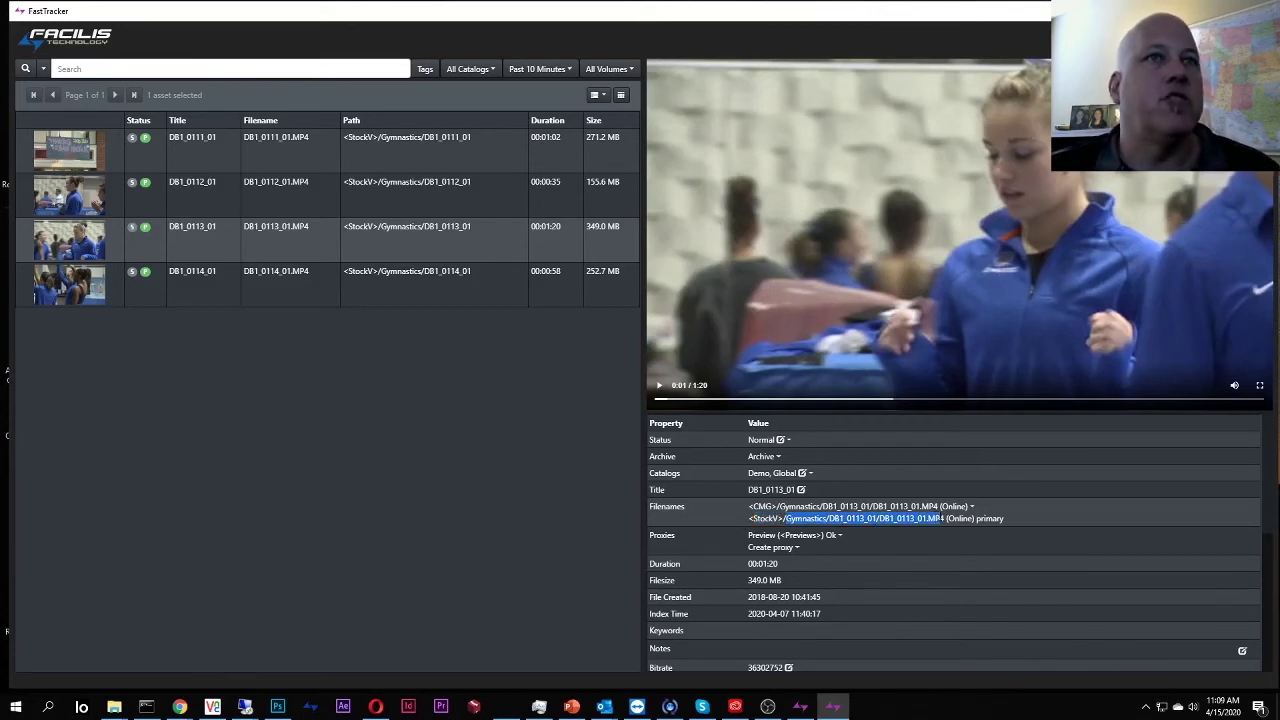
pyautogui.click(945, 532)
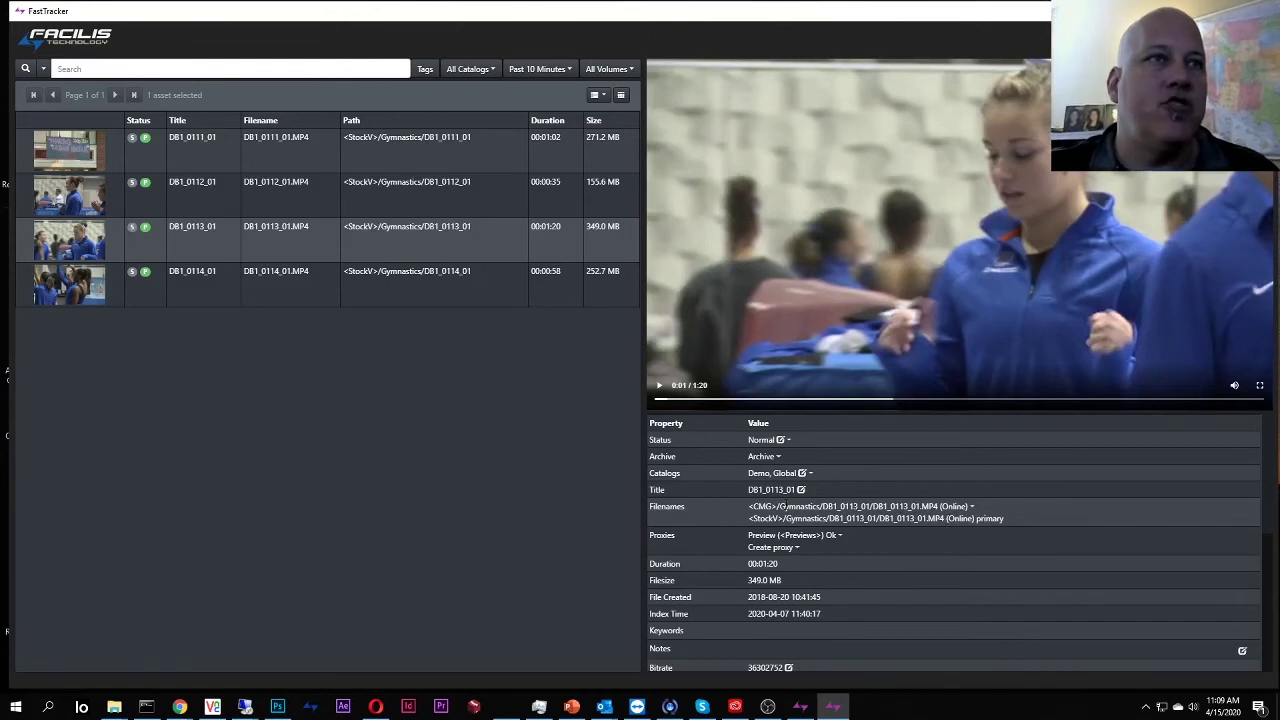
pyautogui.moveTo(752, 507); pyautogui.dragTo(772, 507)
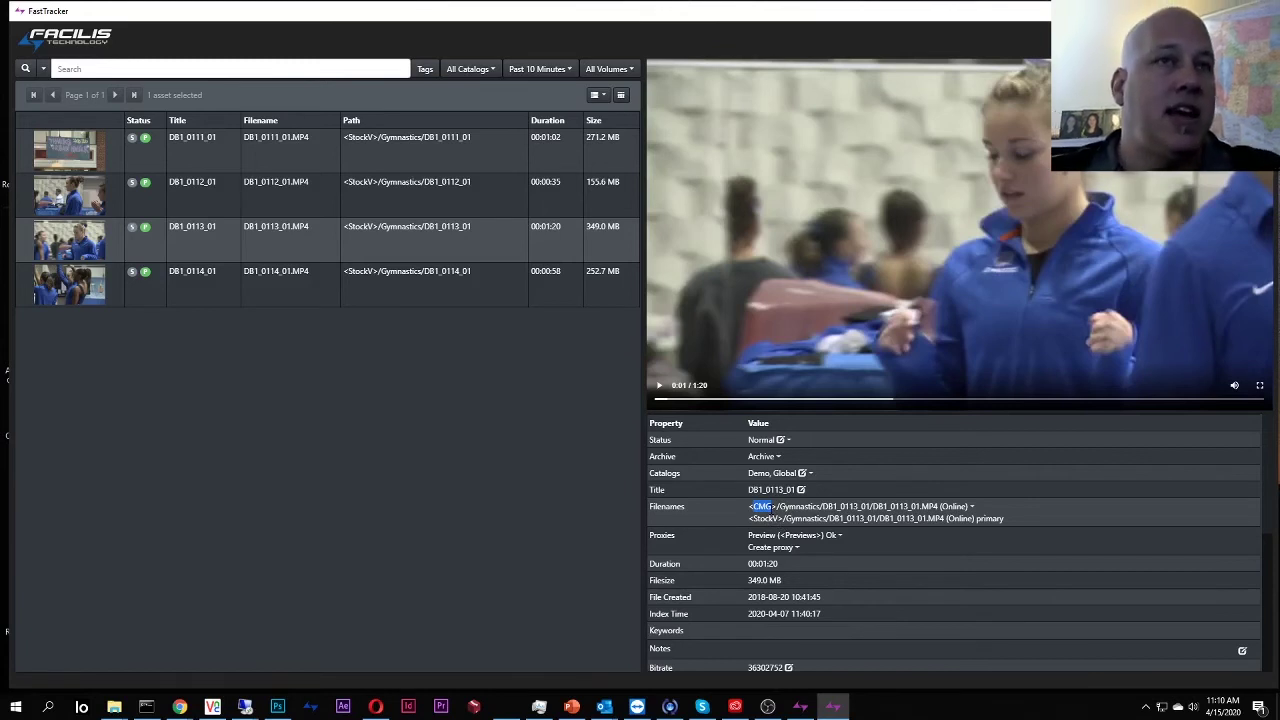
pyautogui.click(971, 506)
pyautogui.click(974, 456)
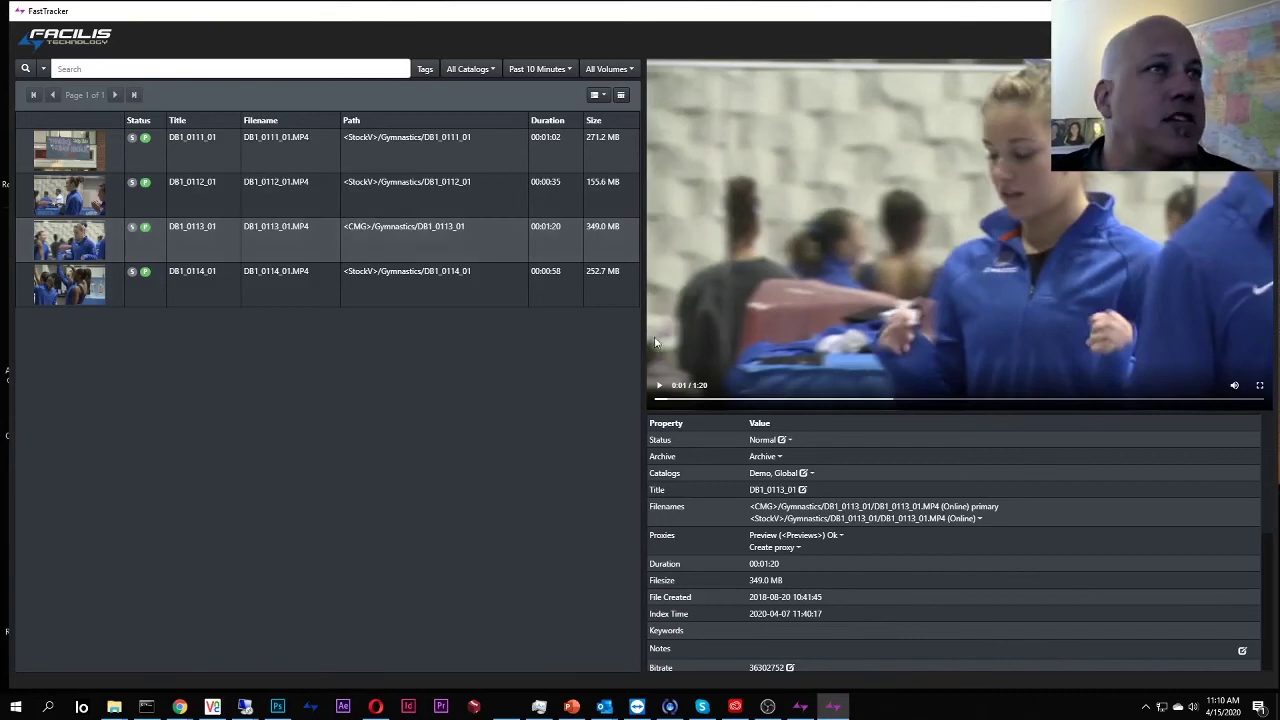
# Play the DB1_0113_01 preview for a few seconds, viewing it briefly in full screen, and pause it
pyautogui.click(659, 385)
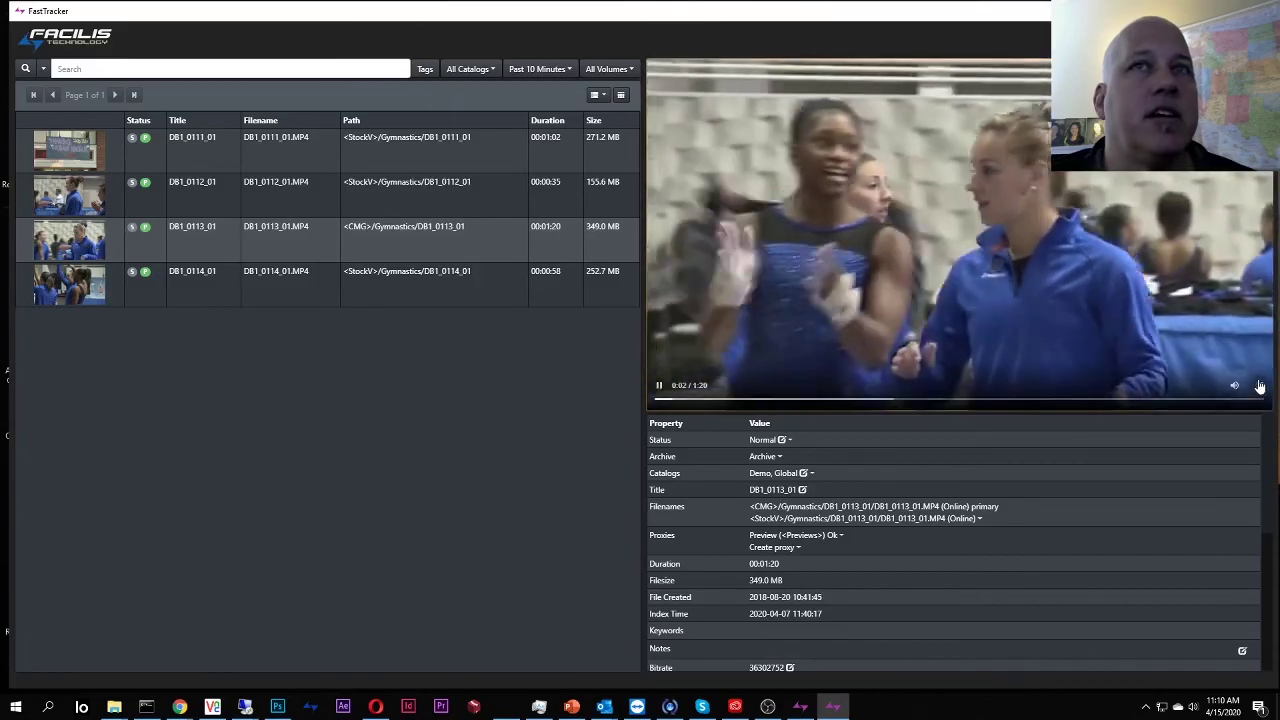
pyautogui.click(1259, 385)
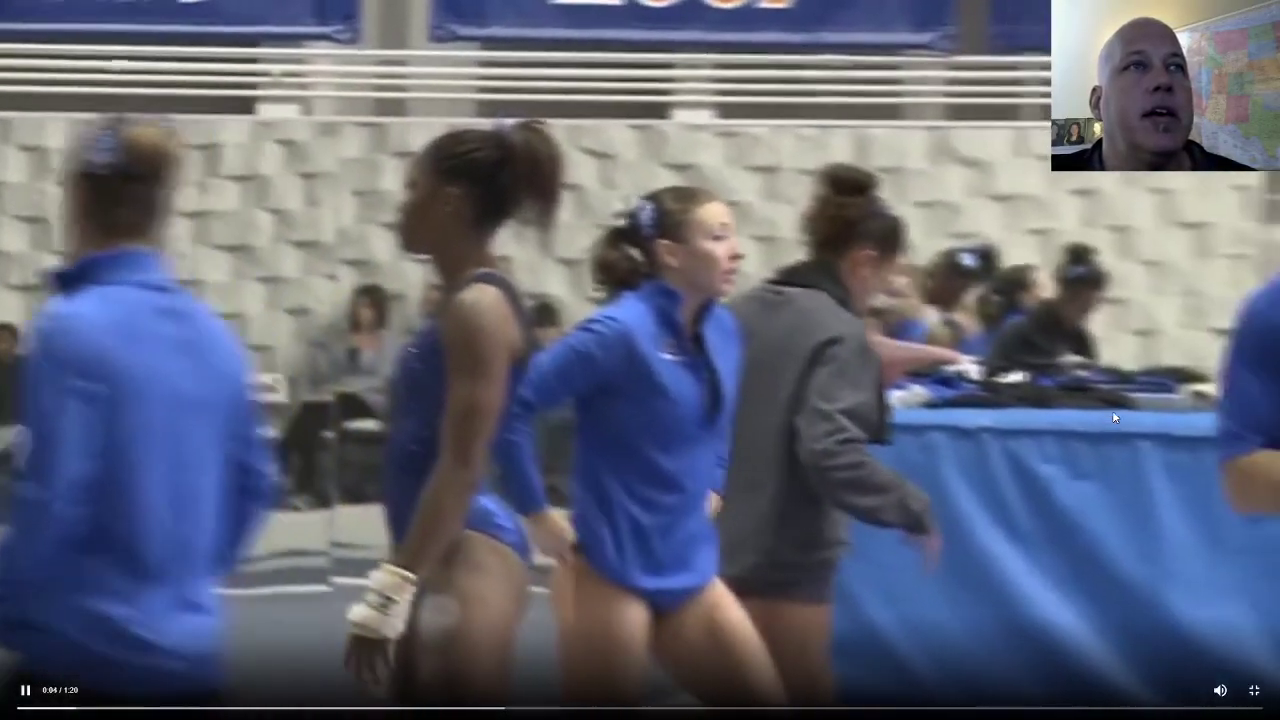
pyautogui.press('Escape')
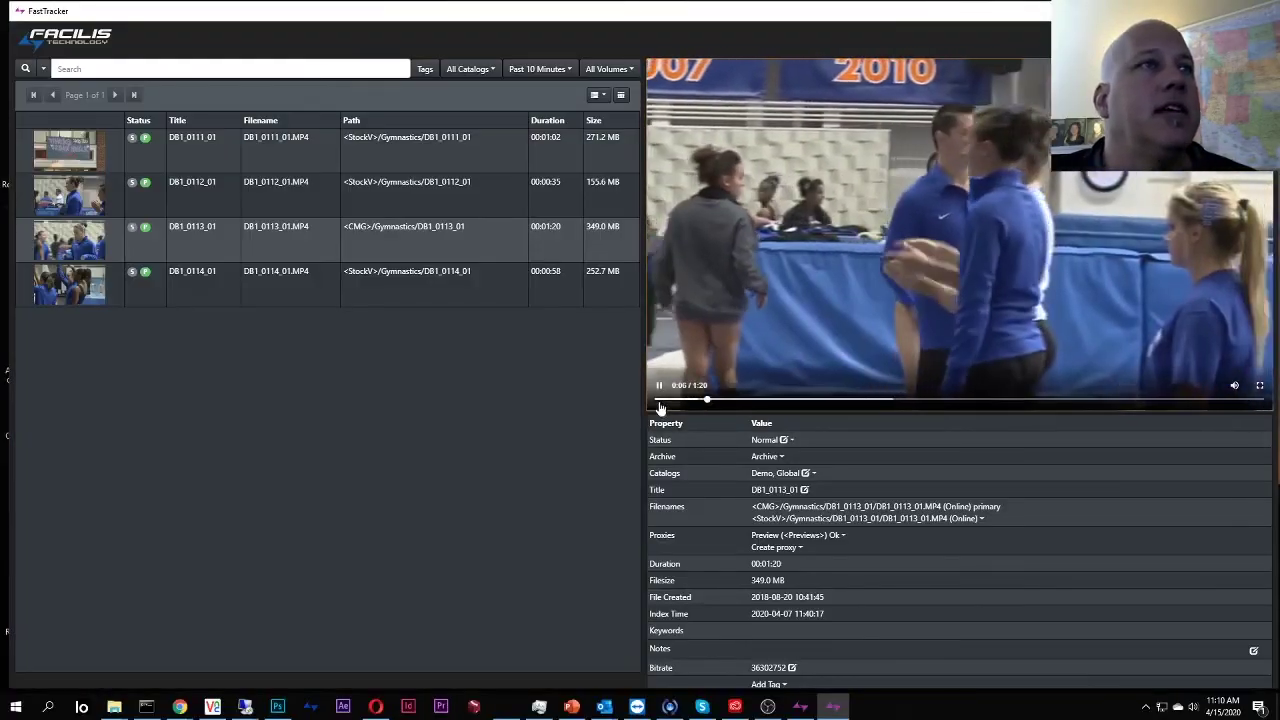
pyautogui.click(660, 386)
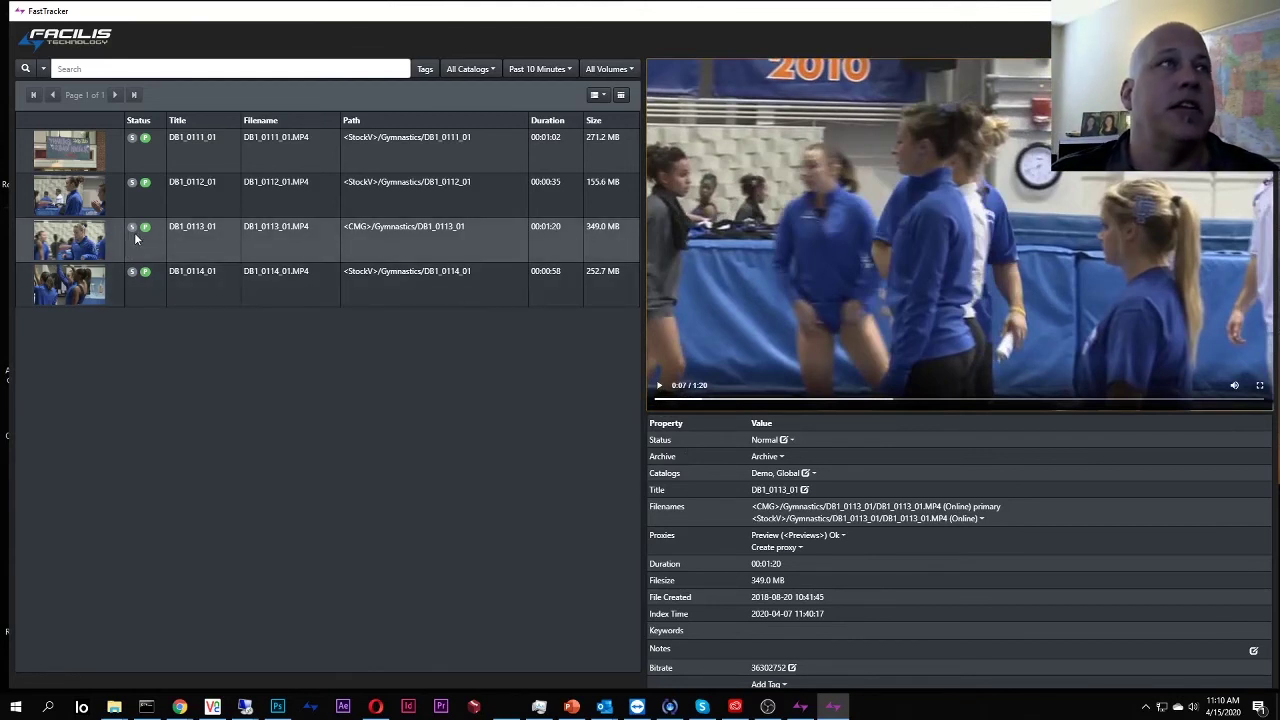
# Switch to the local FastTracker Admin and refresh its catalog list to update the Demo catalog
pyautogui.press('super+d')
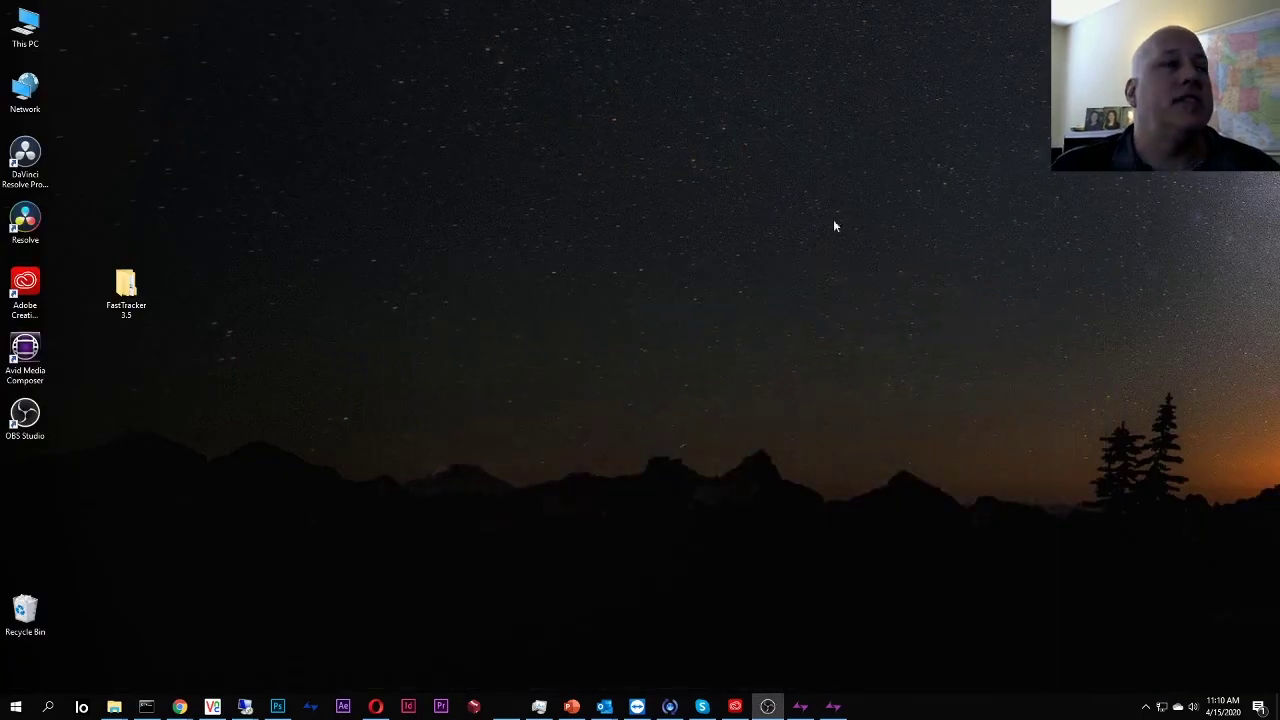
pyautogui.click(801, 707)
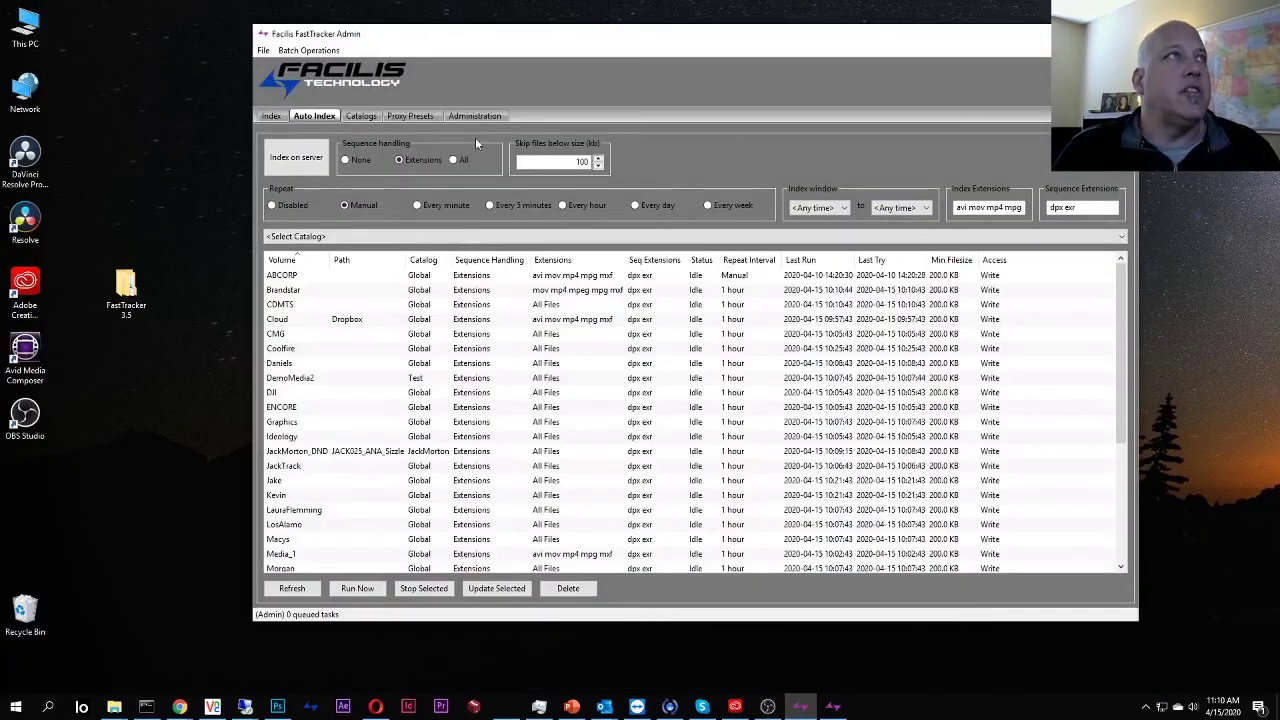
pyautogui.moveTo(481, 28); pyautogui.dragTo(429, 22)
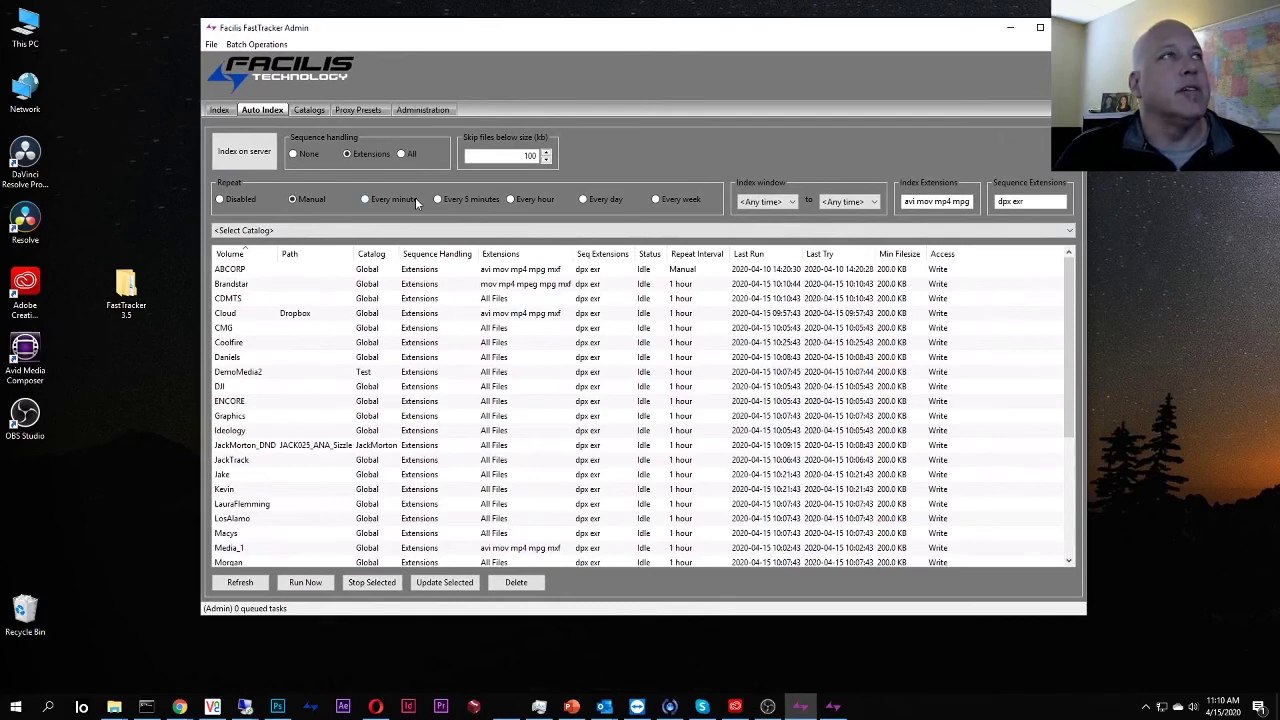
pyautogui.click(219, 110)
pyautogui.click(296, 112)
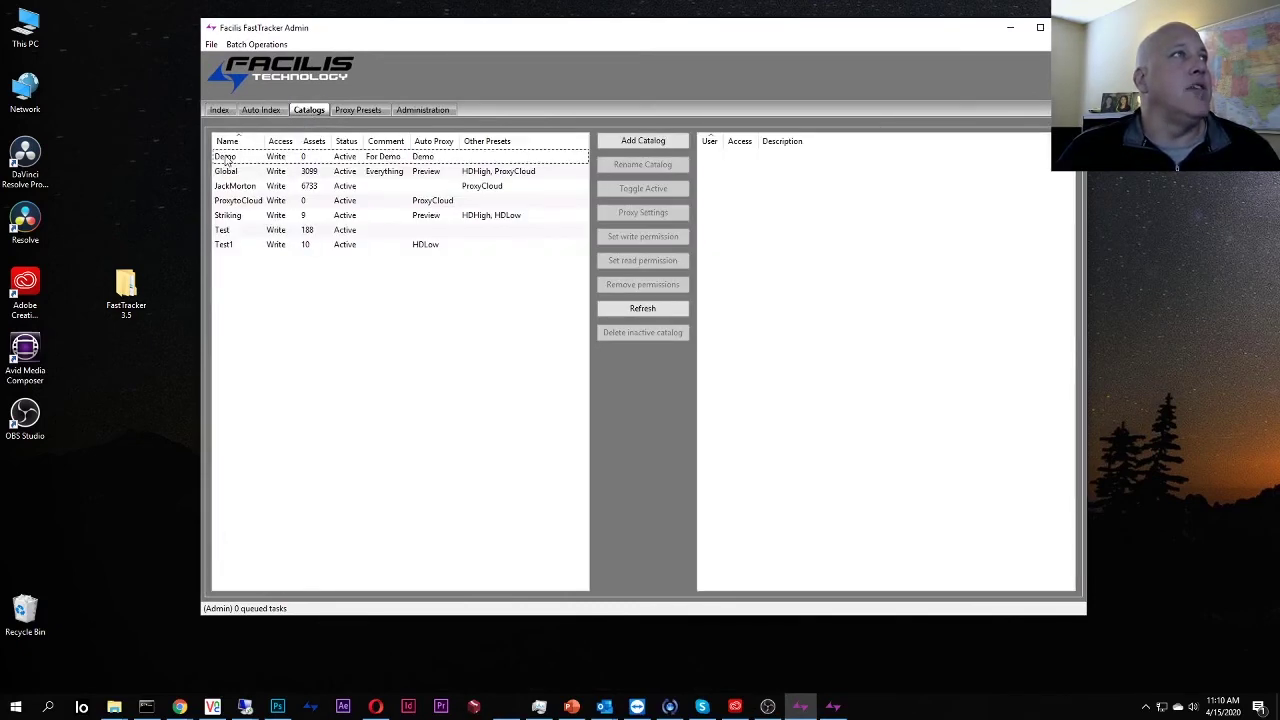
pyautogui.click(260, 158)
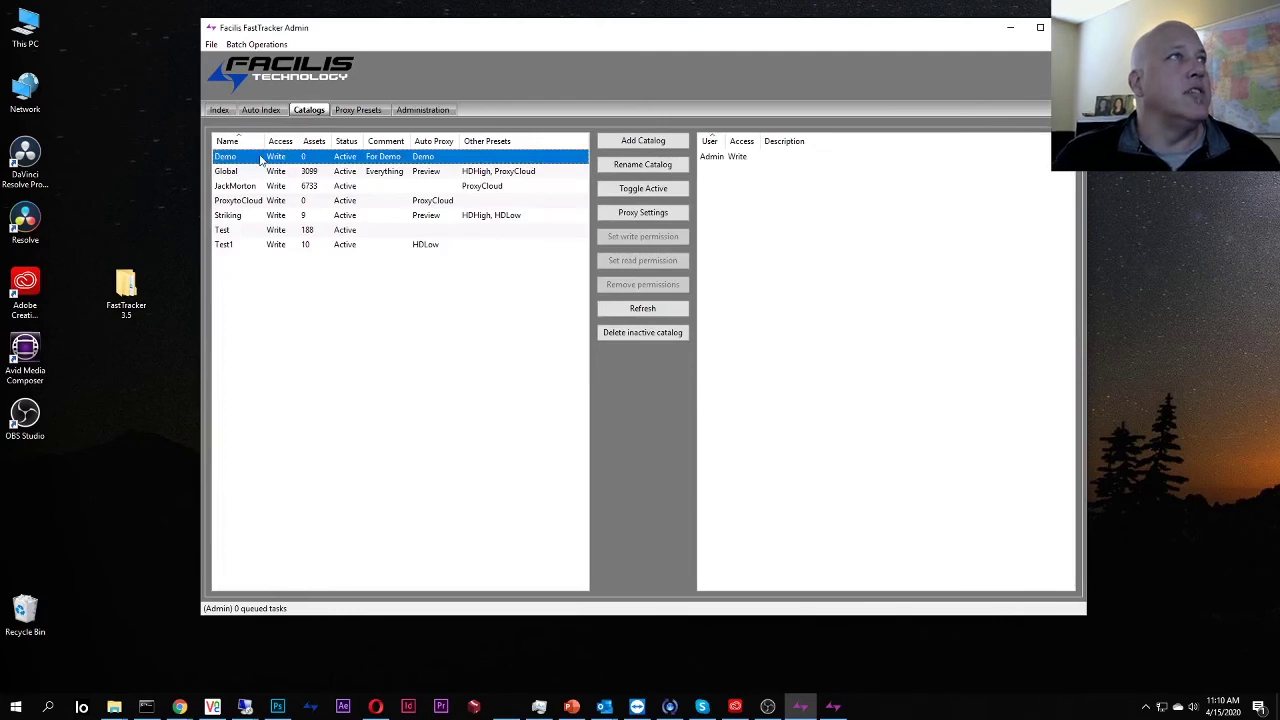
pyautogui.click(645, 308)
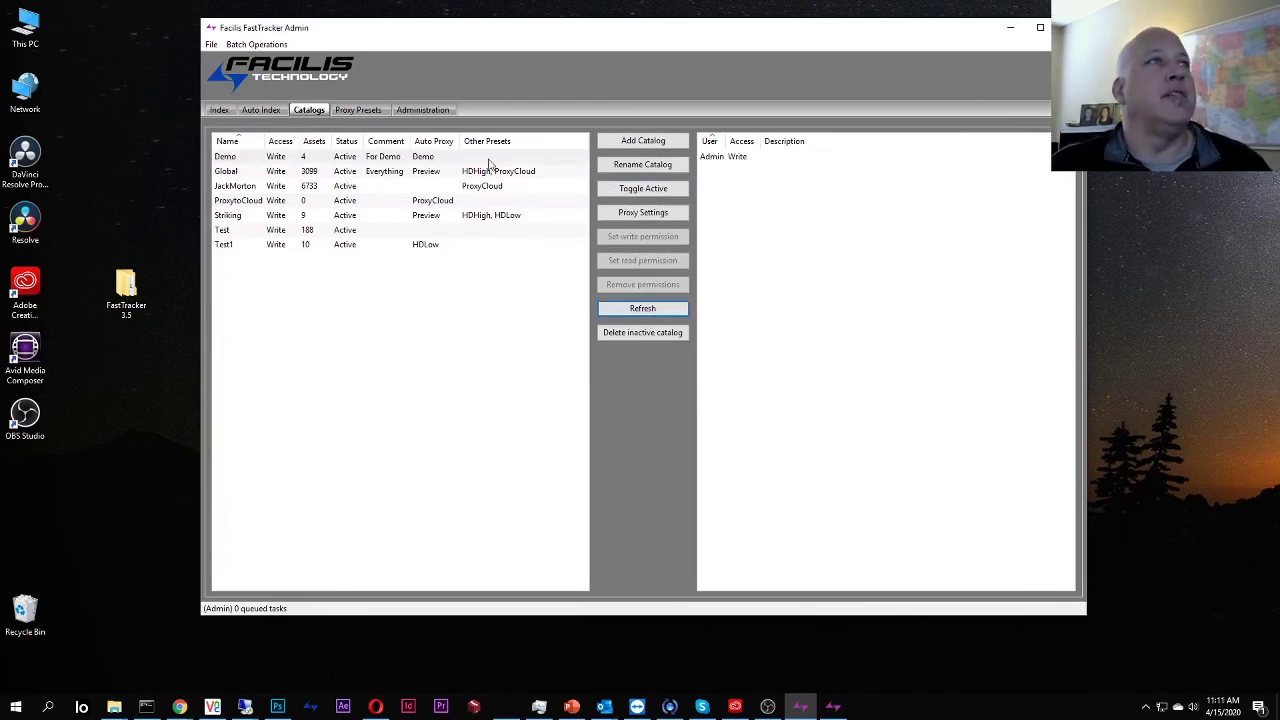
# Switch to the Resolve_Mac VNC session, close the FastTracker 3.5 folder, and log in to FastTrackerClient as Admin
pyautogui.click(212, 706)
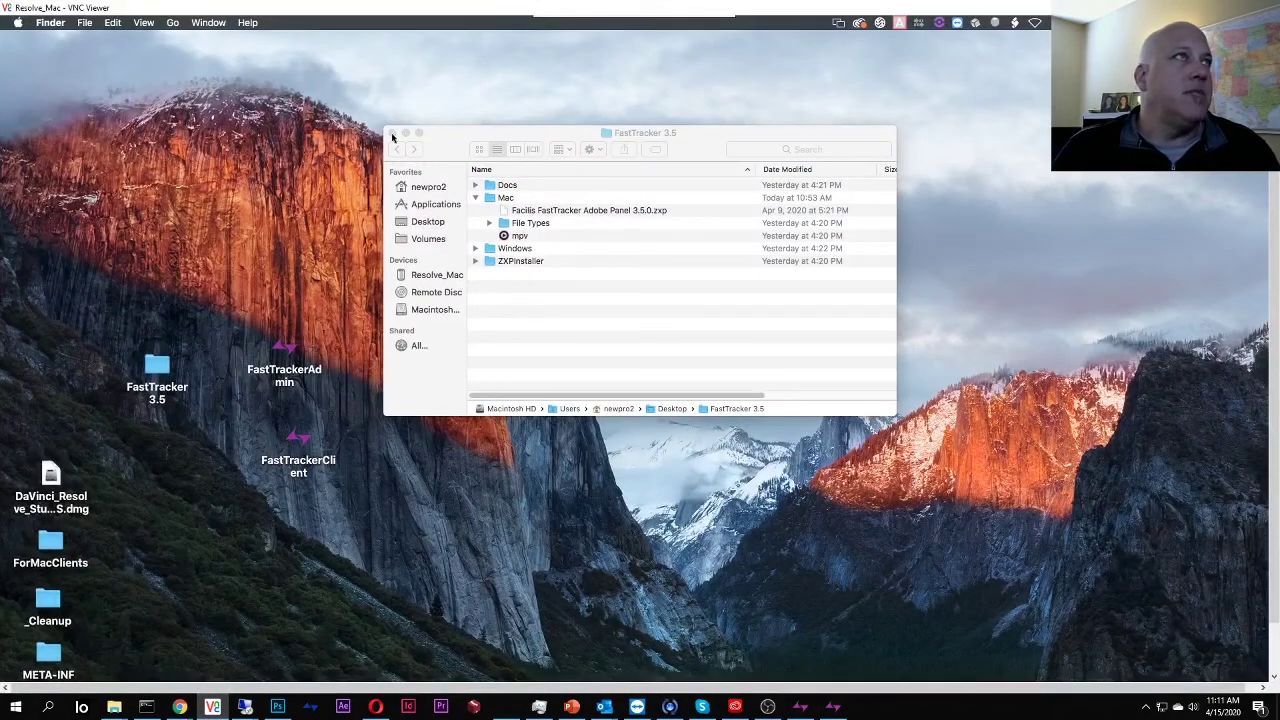
pyautogui.click(617, 14)
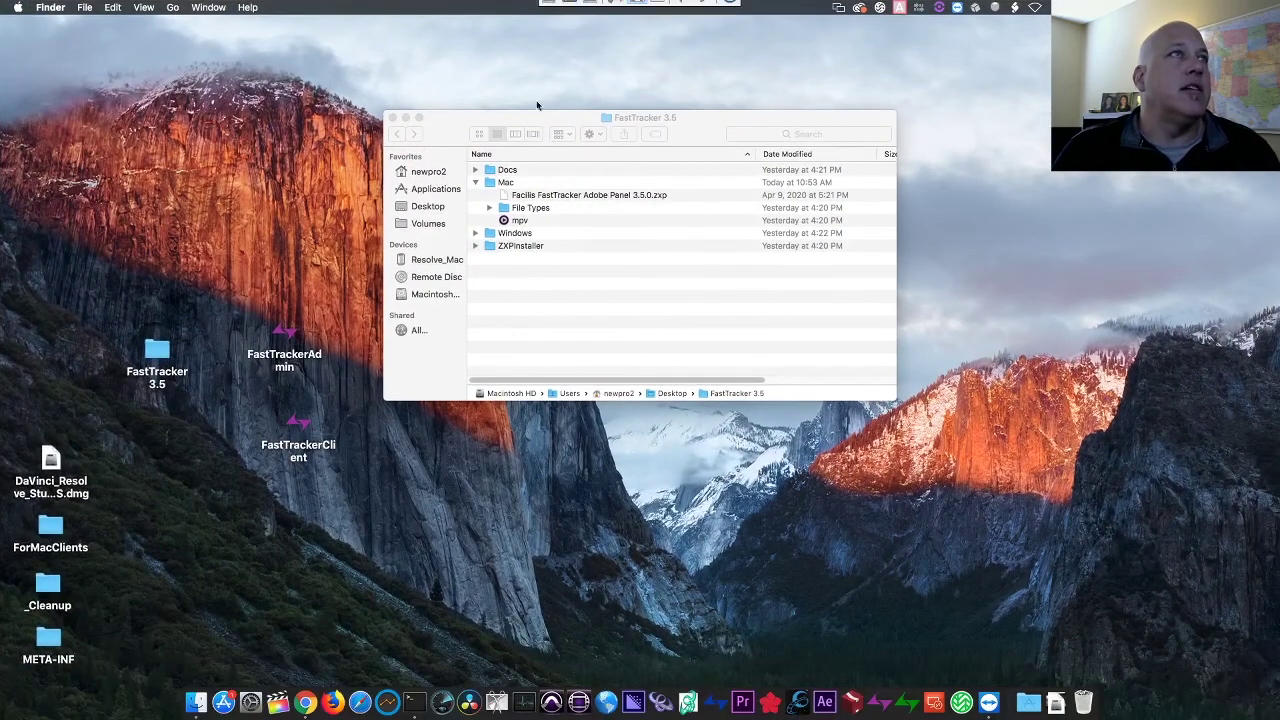
pyautogui.click(393, 118)
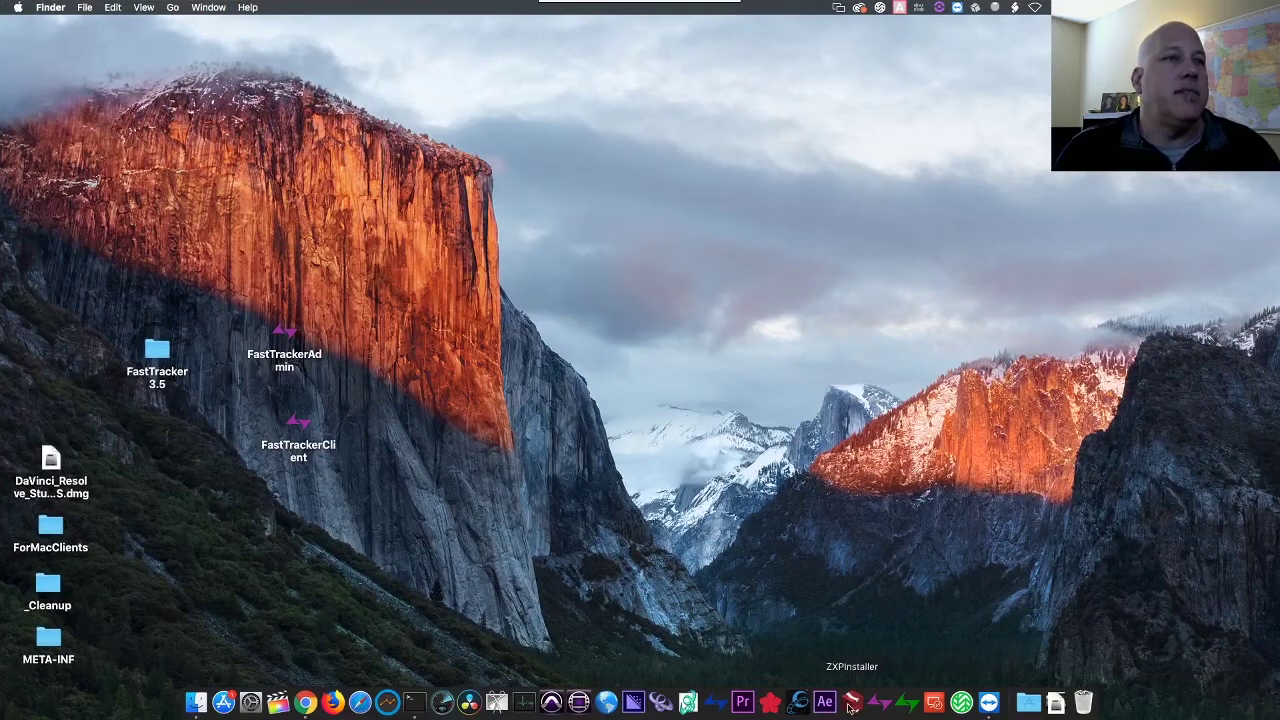
pyautogui.doubleClick(303, 428)
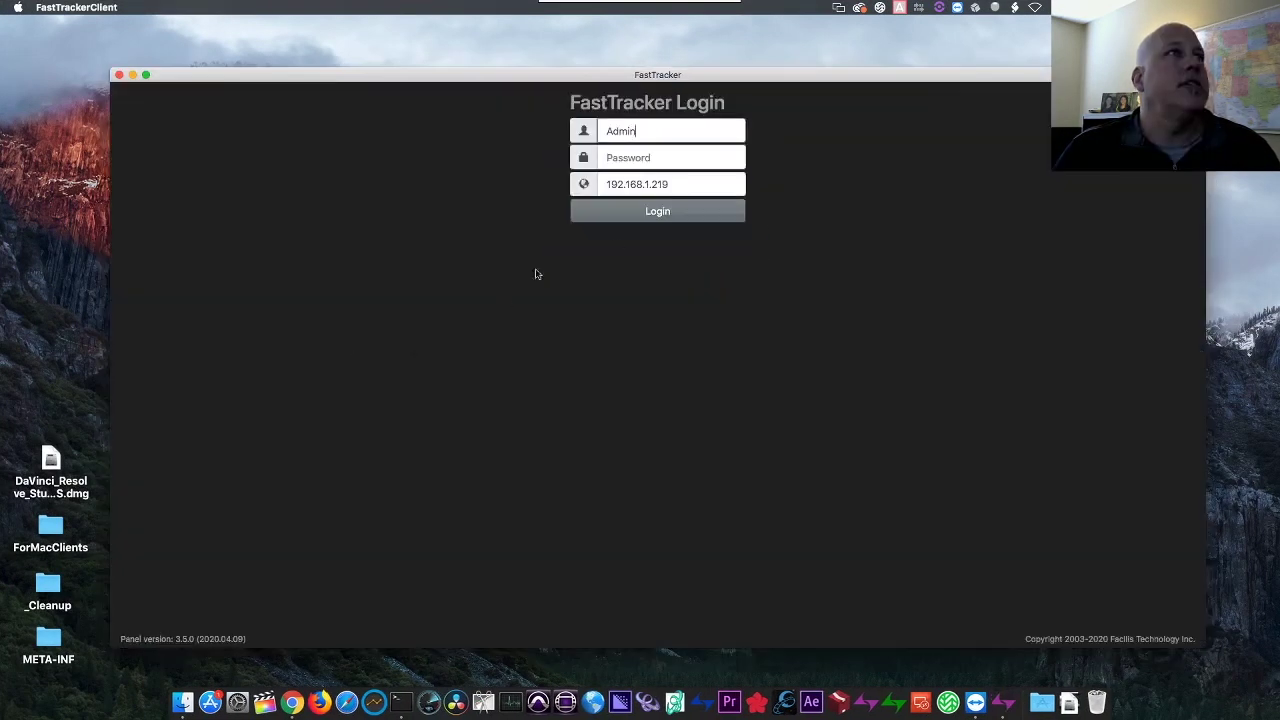
pyautogui.click(636, 214)
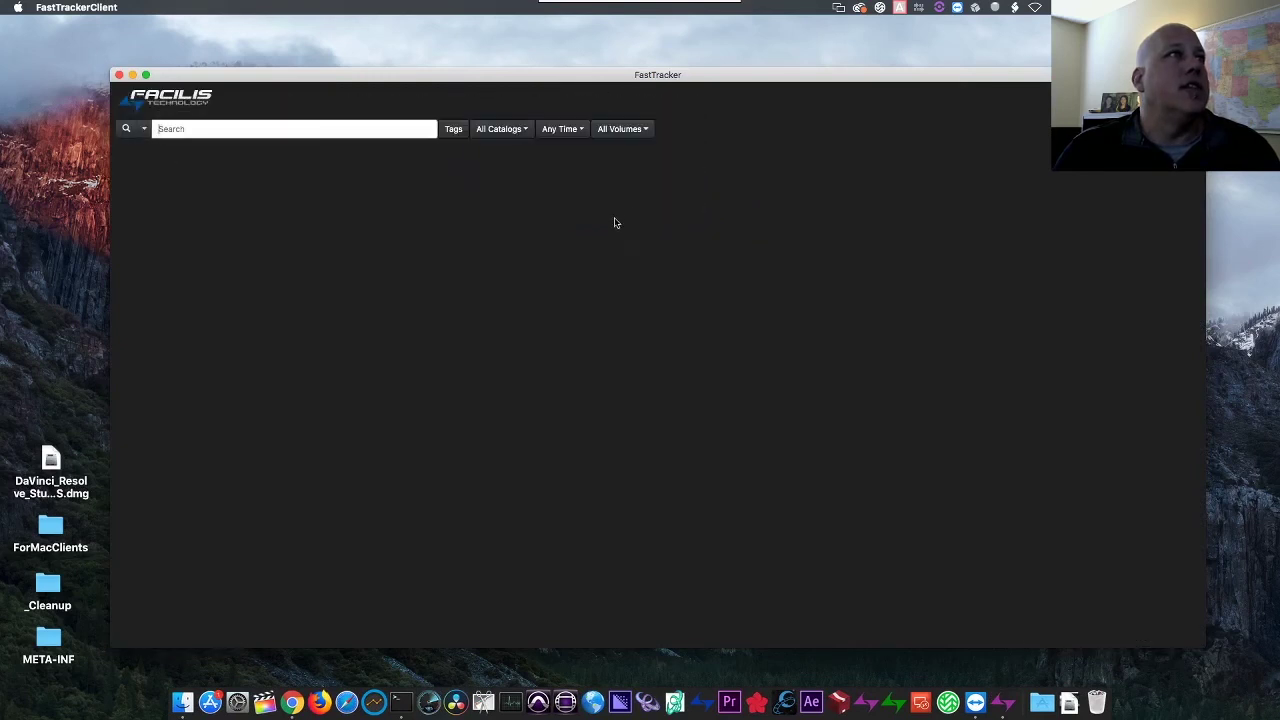
# Search all catalogs for assets from the past 10 minutes and display the details of DB1_0112_01
pyautogui.click(528, 131)
pyautogui.click(557, 130)
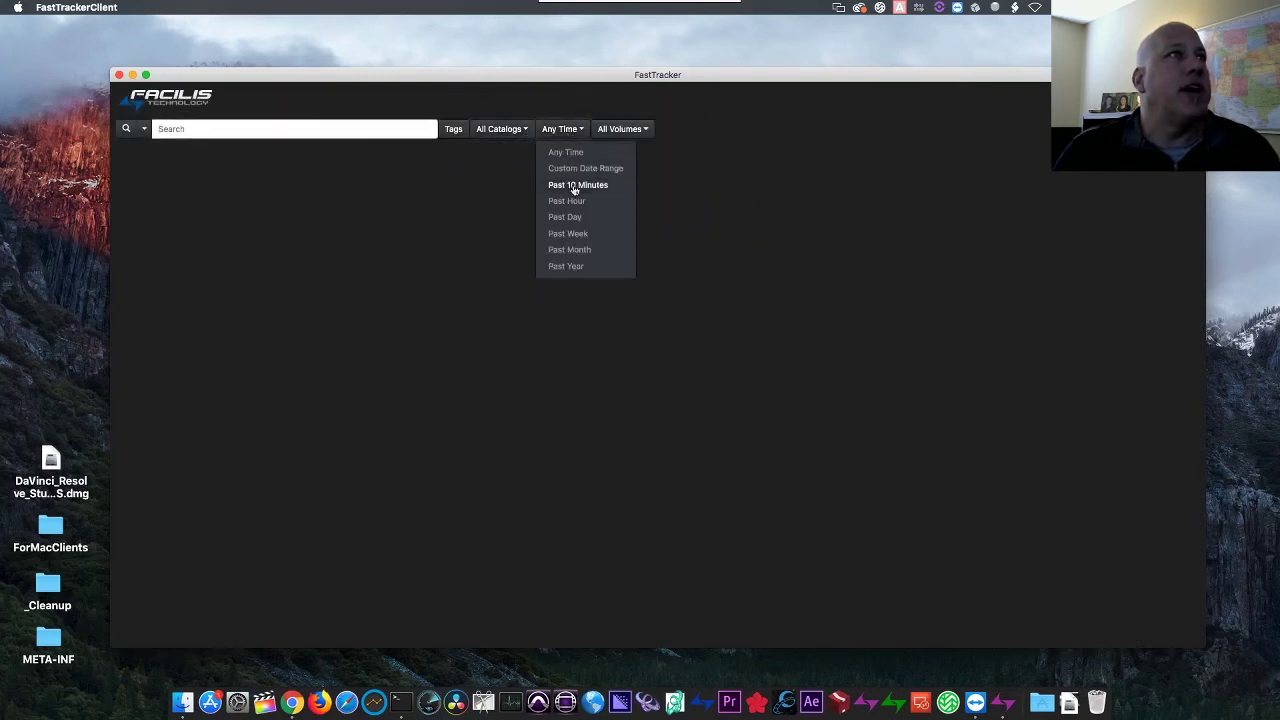
pyautogui.click(568, 184)
pyautogui.click(127, 128)
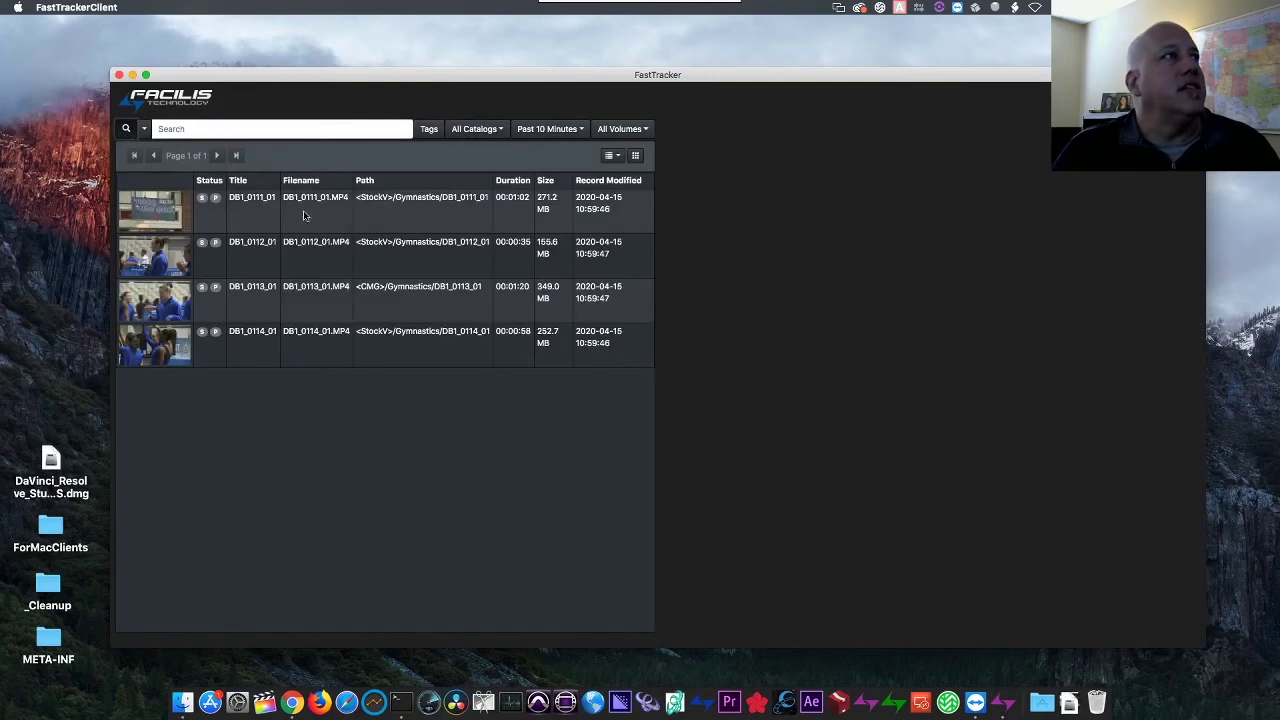
pyautogui.click(309, 247)
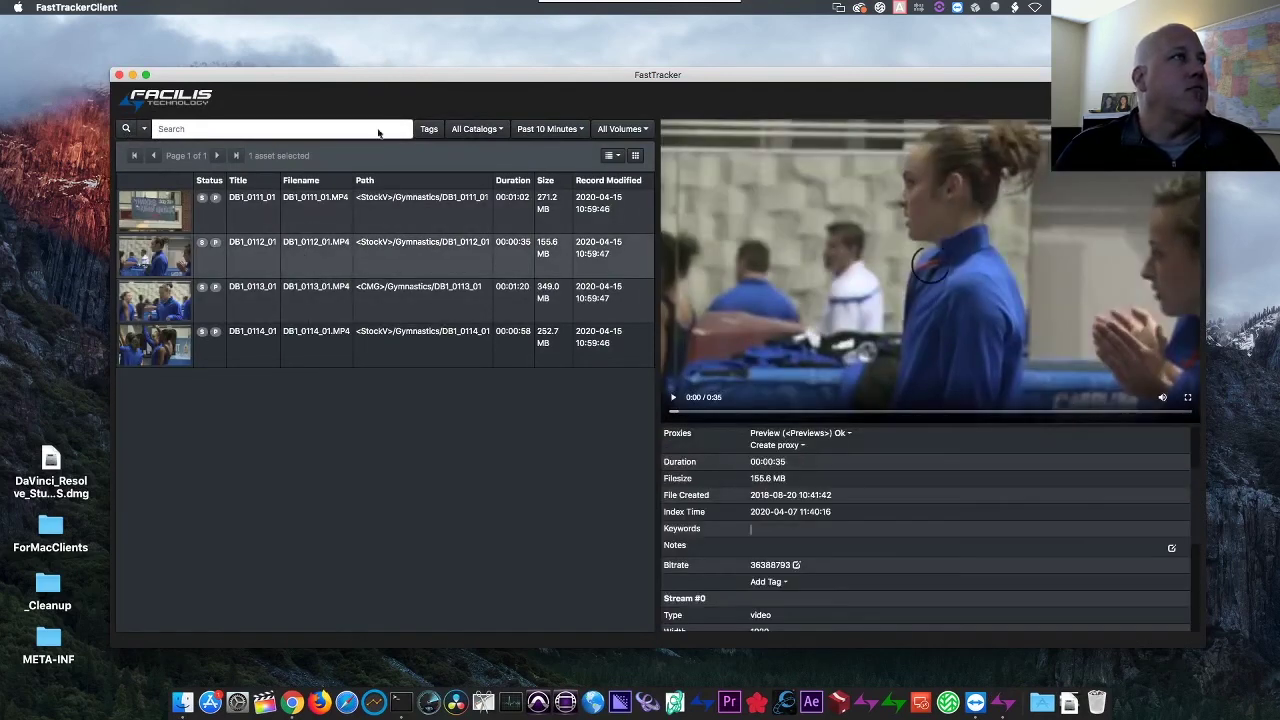
pyautogui.moveTo(479, 78); pyautogui.dragTo(409, 63)
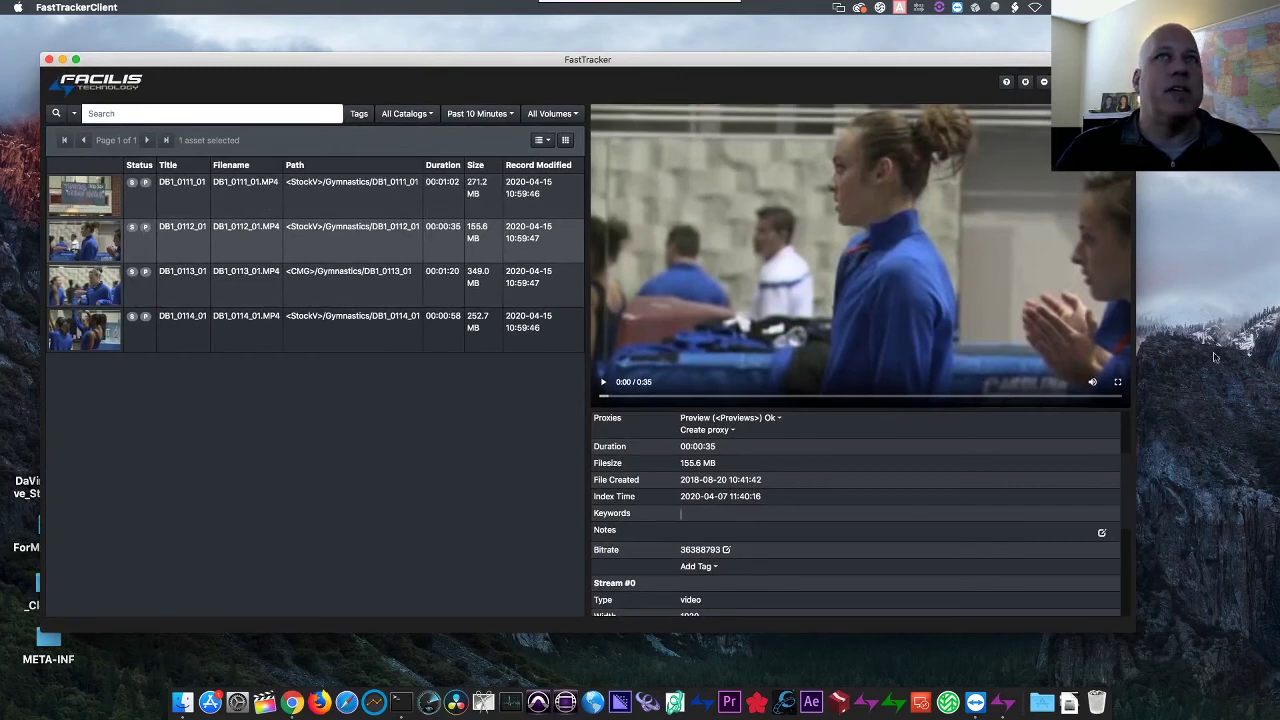
# Switch to the local Windows FastTracker client, view the folder holding the DB1_0113_01 preview file, and close it
pyautogui.click(657, 12)
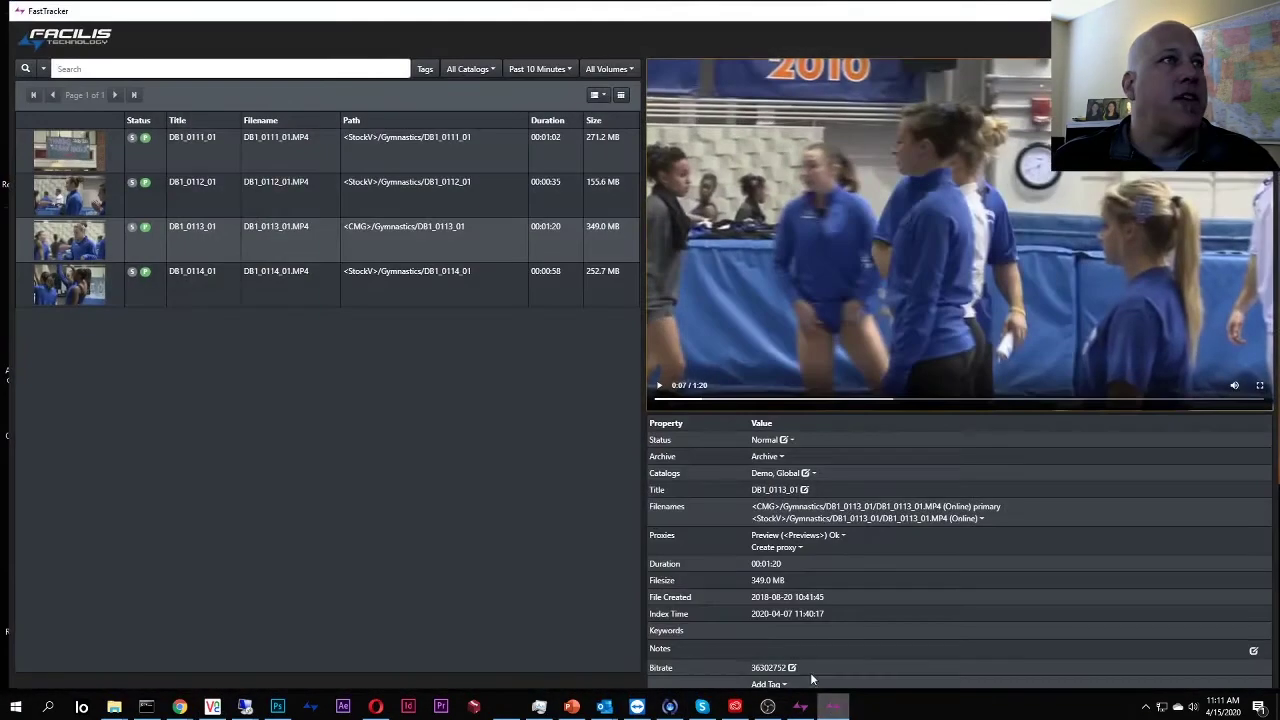
pyautogui.click(833, 707)
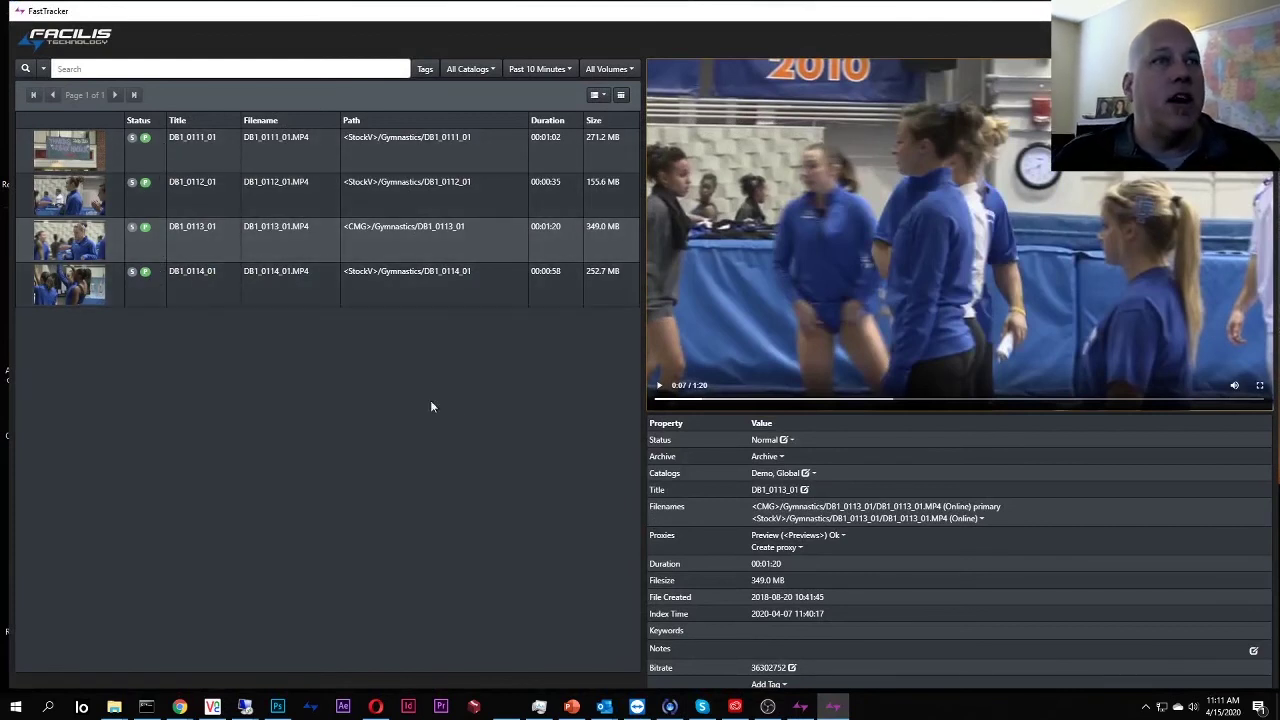
pyautogui.click(787, 538)
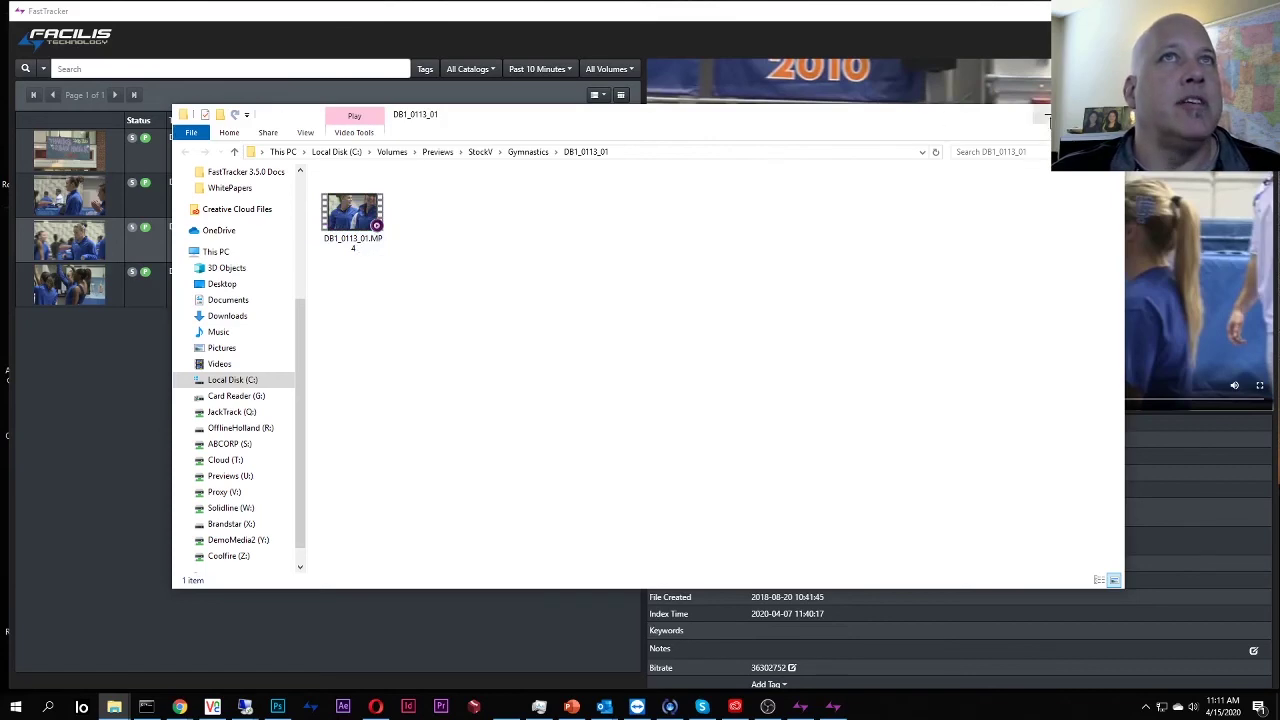
pyautogui.click(1104, 114)
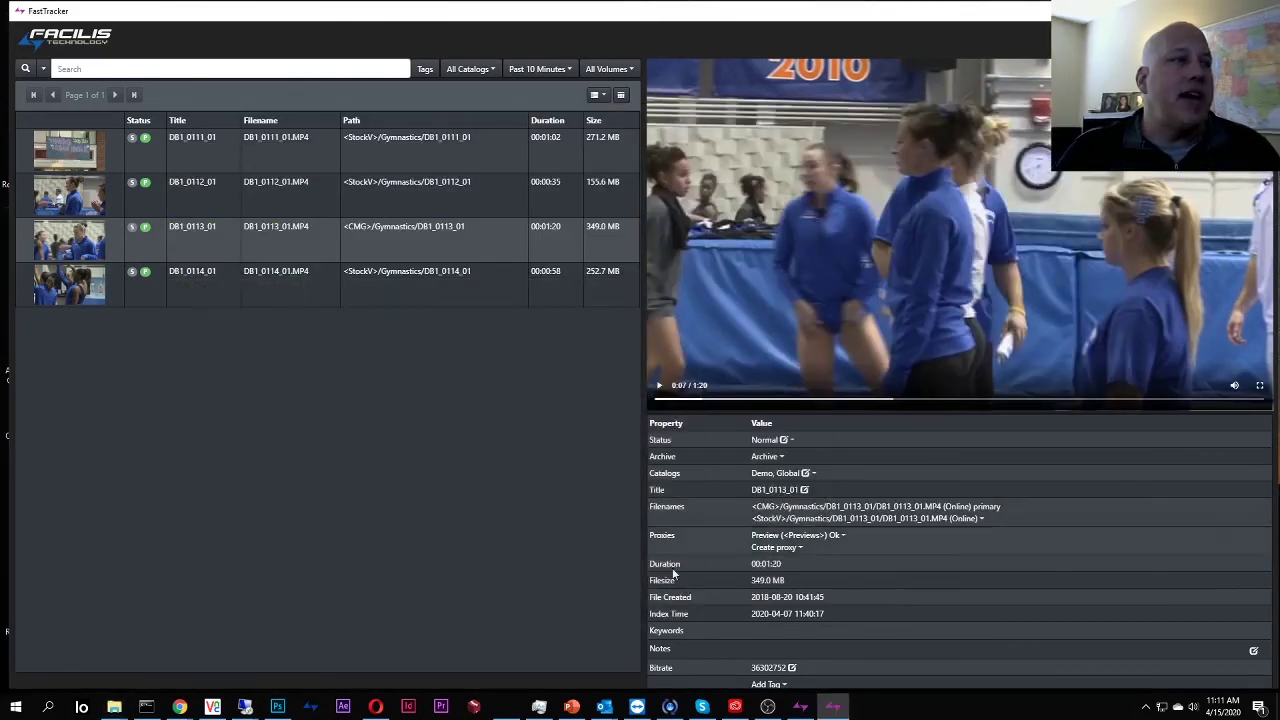
# Switch back to the Resolve_Mac VNC session and select the CMG volume in the facilis8d Hub Admin Console, widening its window
pyautogui.click(212, 707)
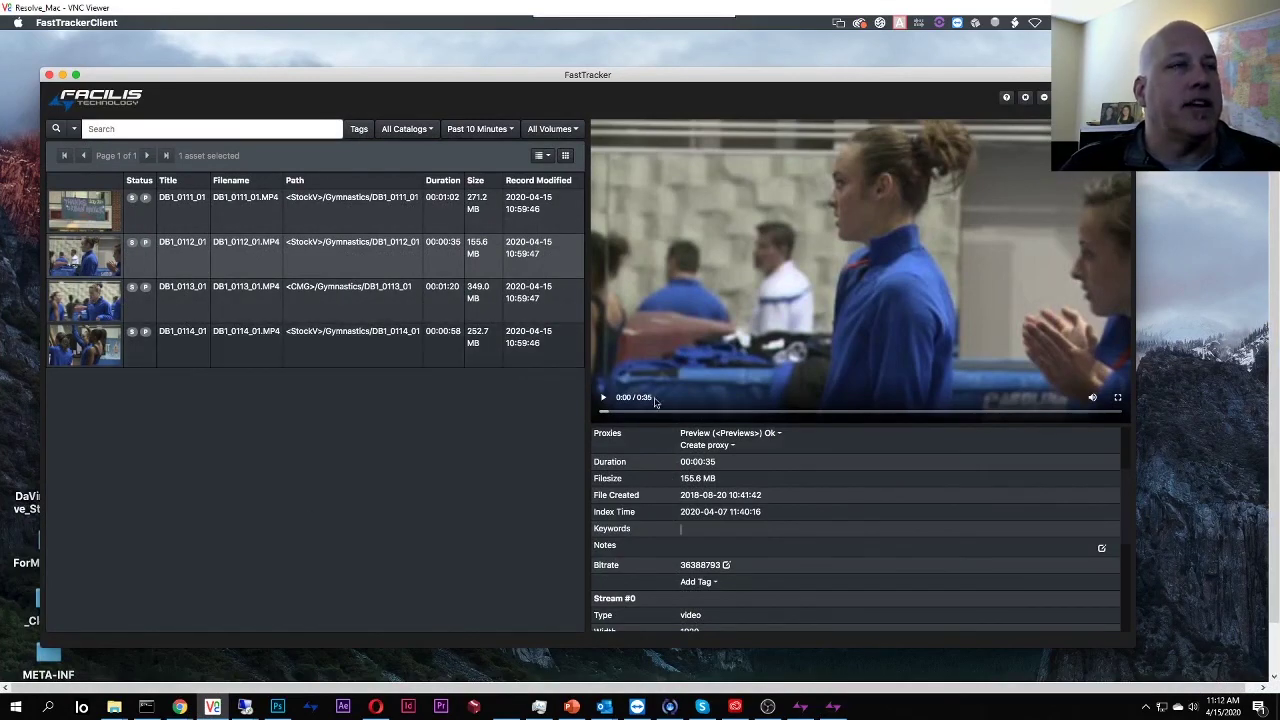
pyautogui.click(630, 28)
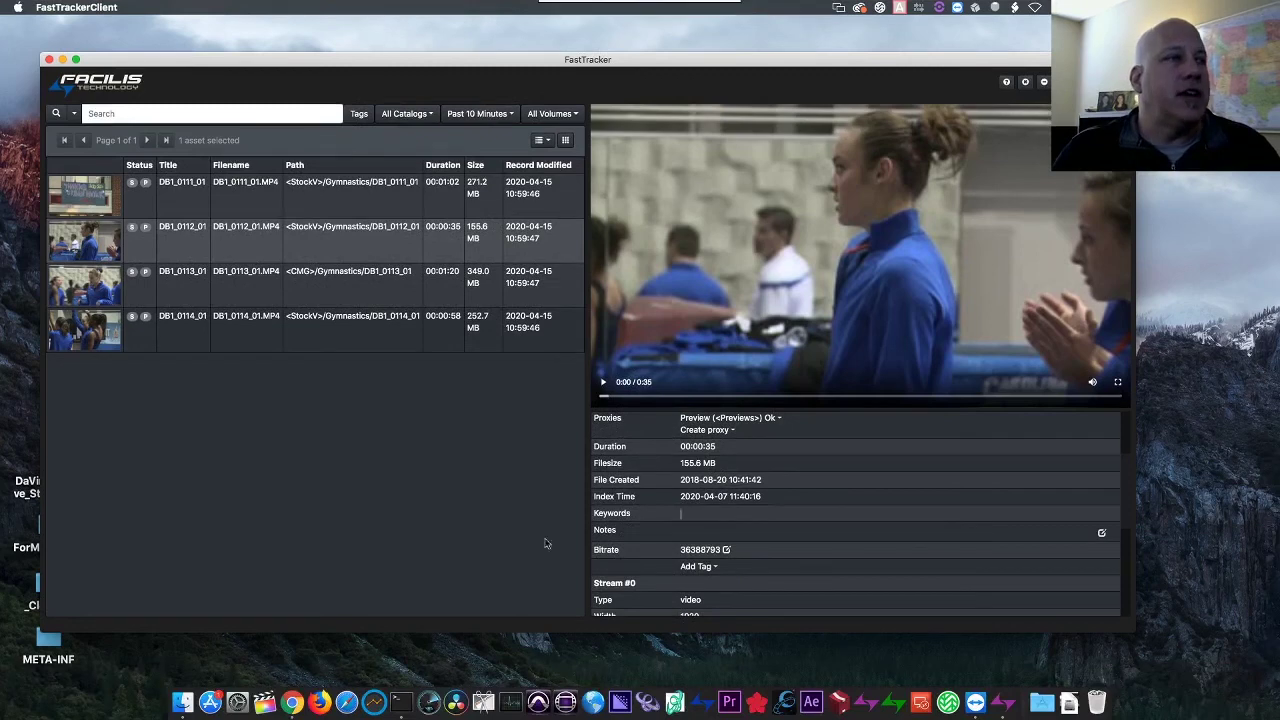
pyautogui.click(703, 702)
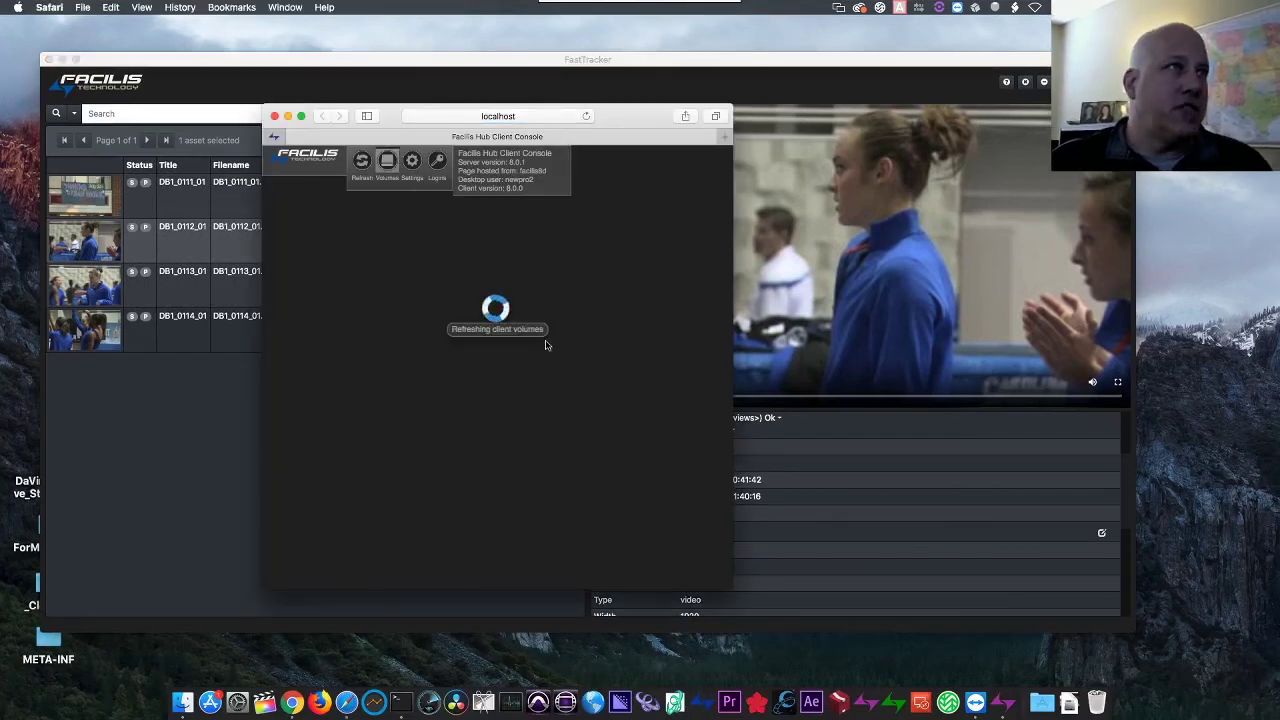
pyautogui.click(490, 352)
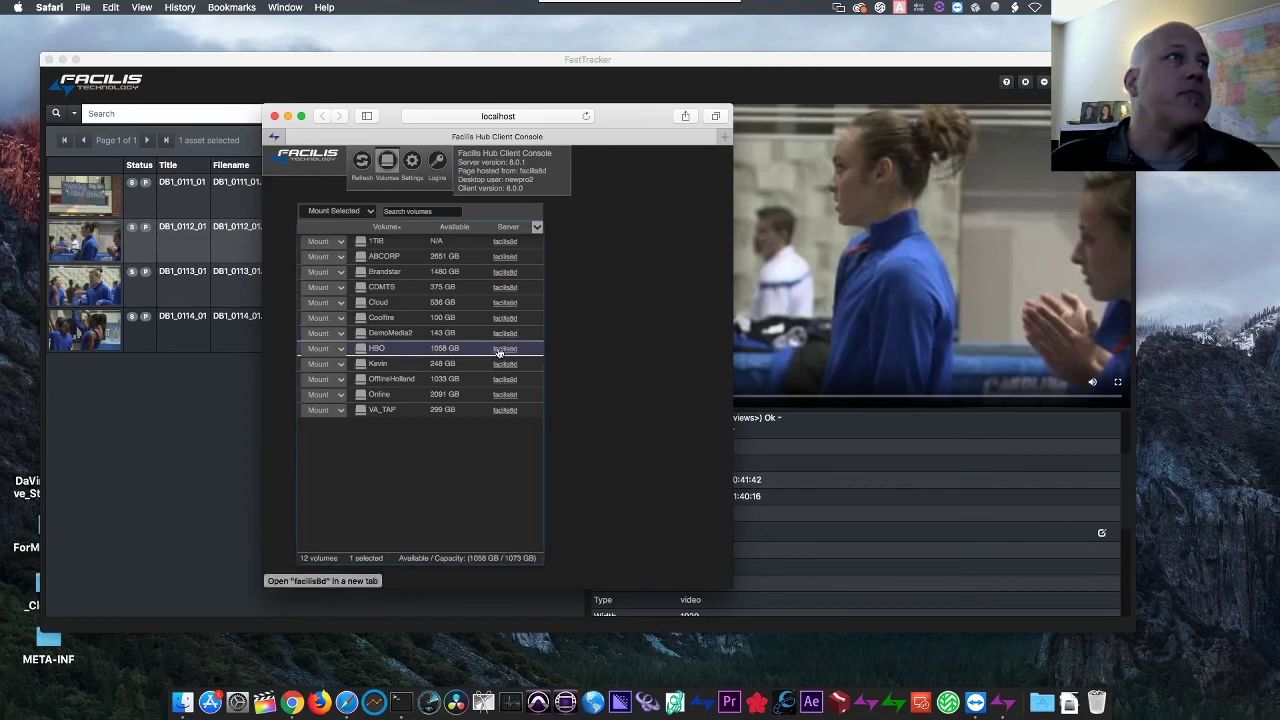
pyautogui.click(500, 350)
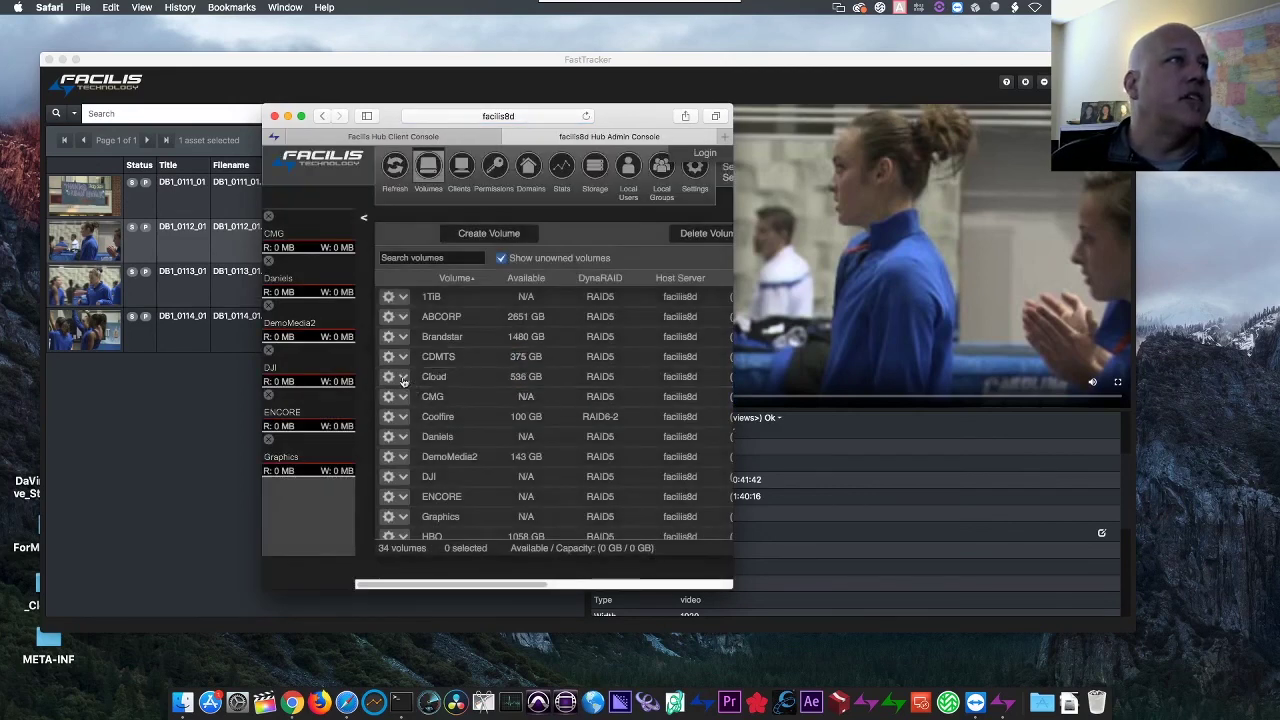
pyautogui.click(449, 398)
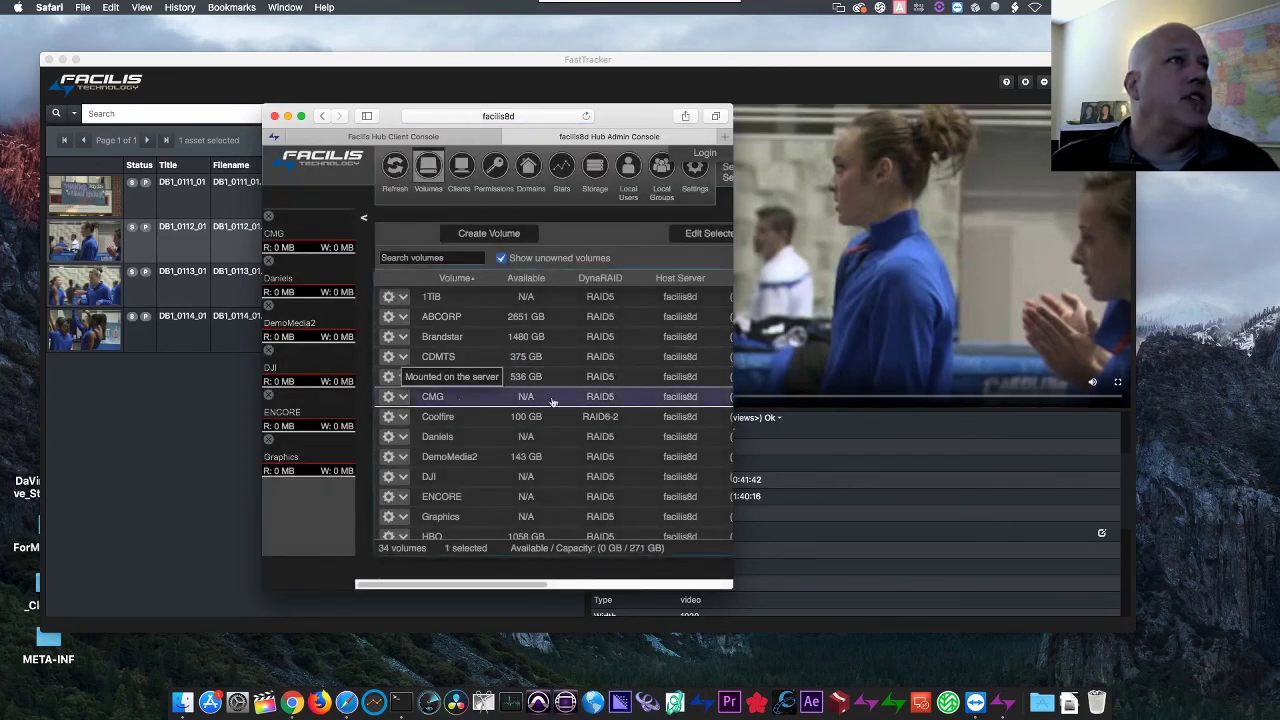
pyautogui.moveTo(733, 341); pyautogui.dragTo(1132, 340)
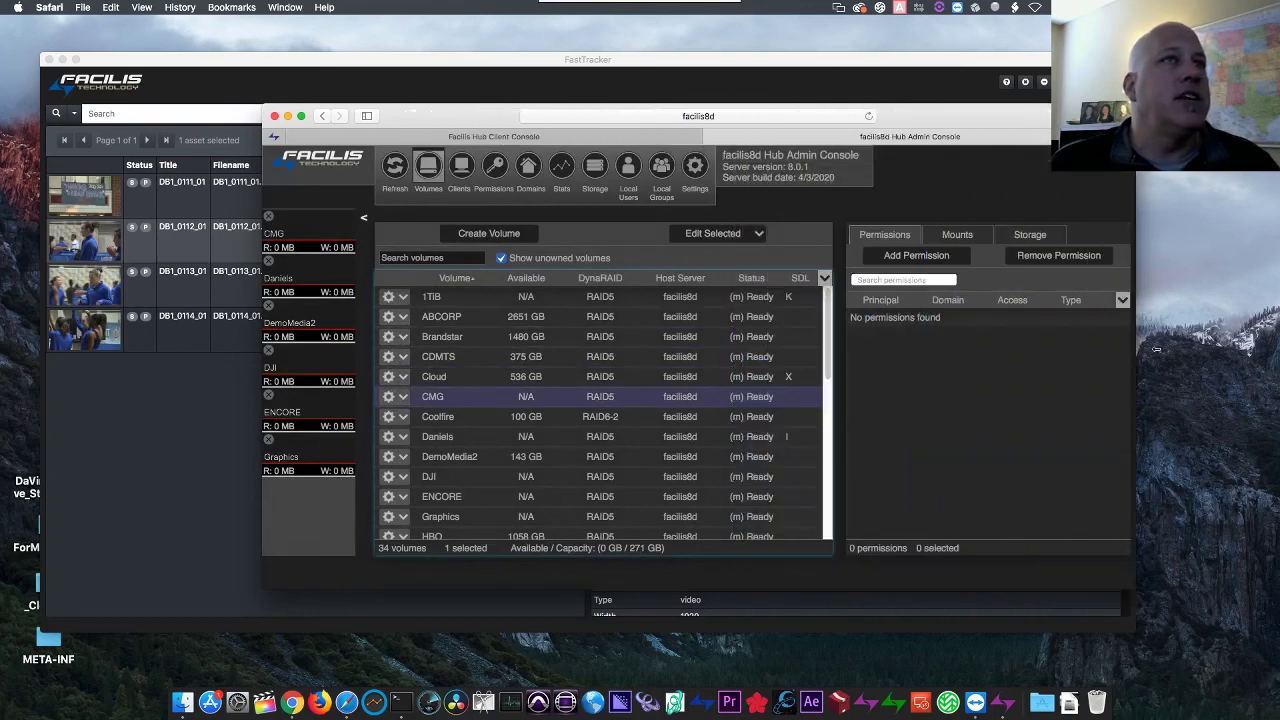
# Give the desktop-domain user newpro2 Write permission on the CMG volume and minimize the console window
pyautogui.click(916, 255)
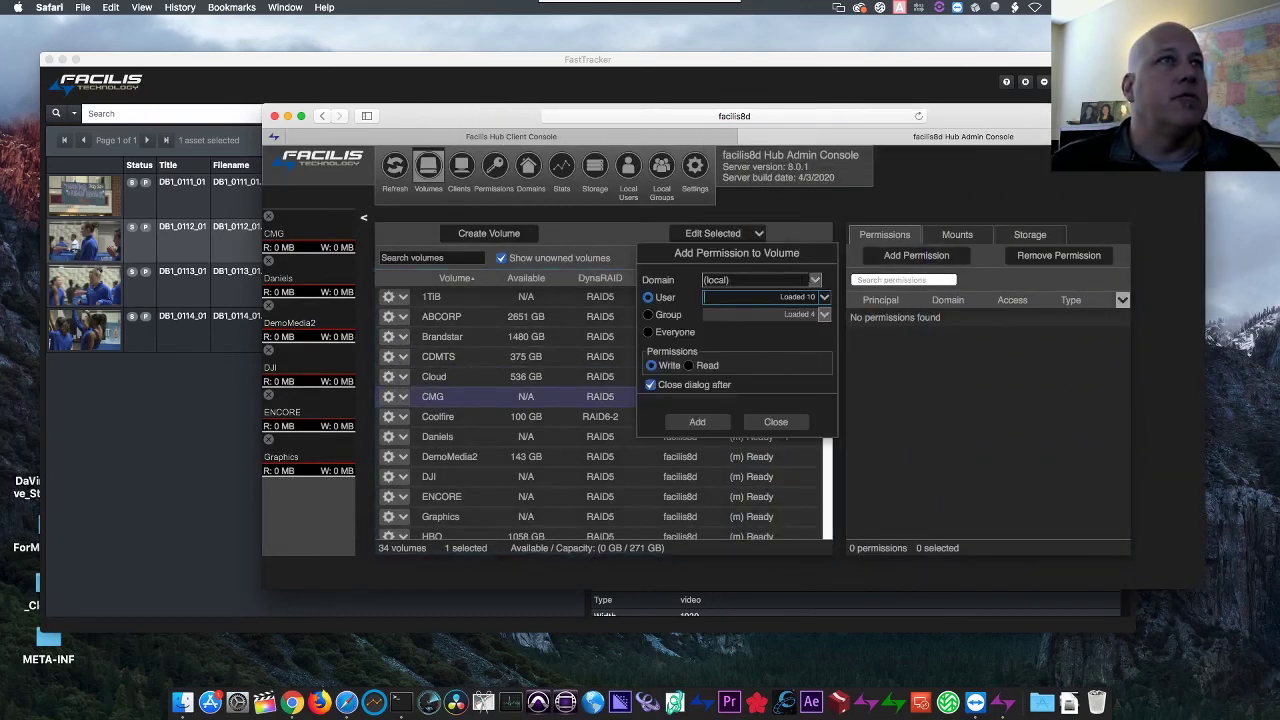
pyautogui.click(762, 297)
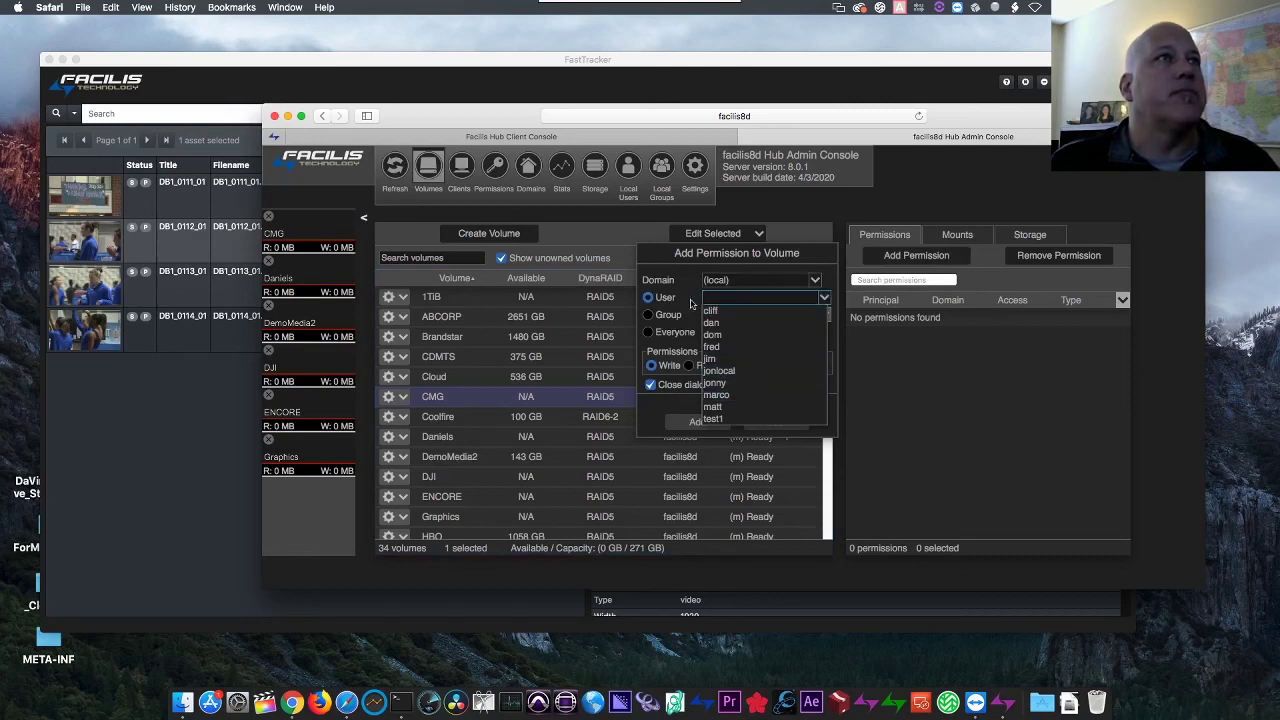
pyautogui.click(657, 298)
pyautogui.click(806, 283)
pyautogui.click(785, 303)
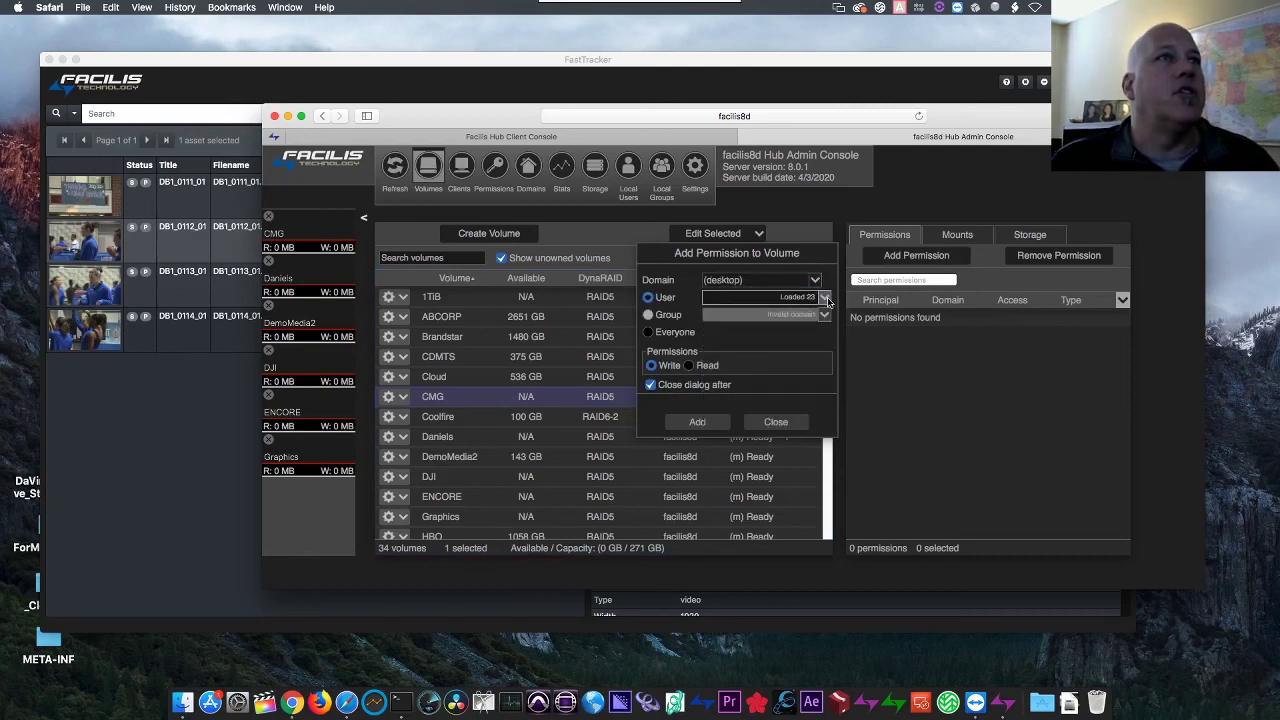
pyautogui.click(823, 297)
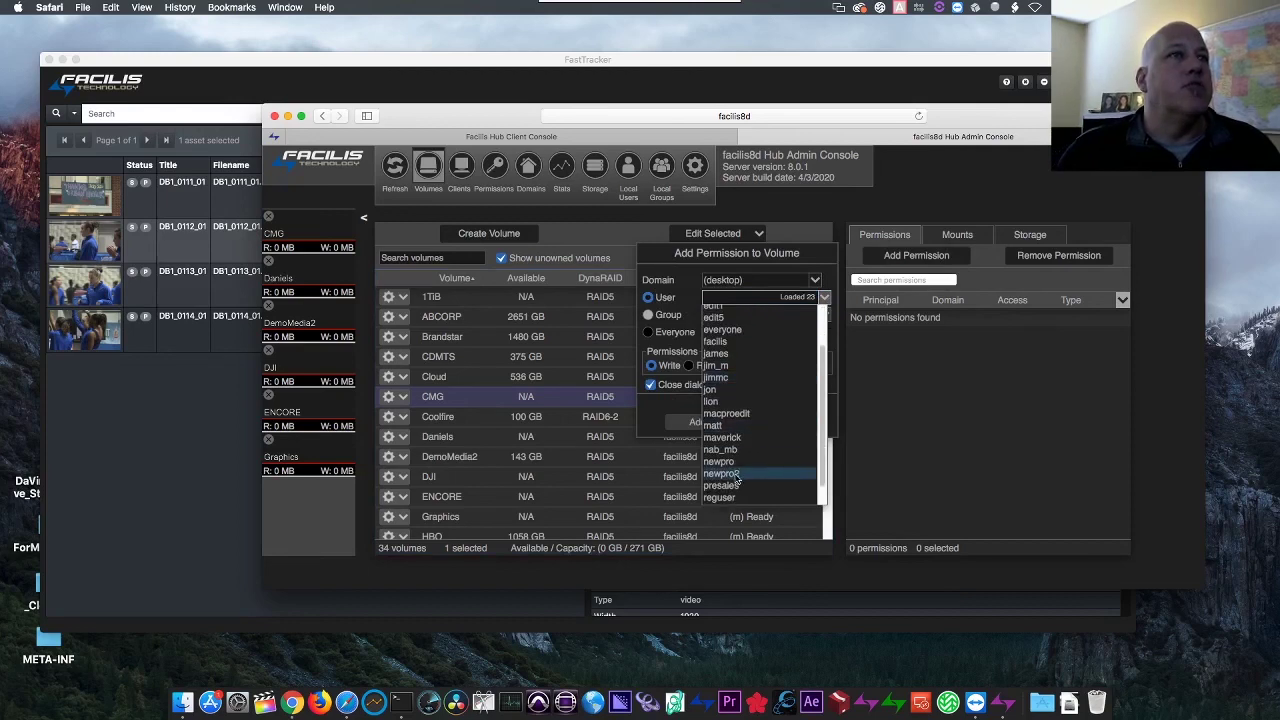
pyautogui.click(720, 498)
pyautogui.click(699, 423)
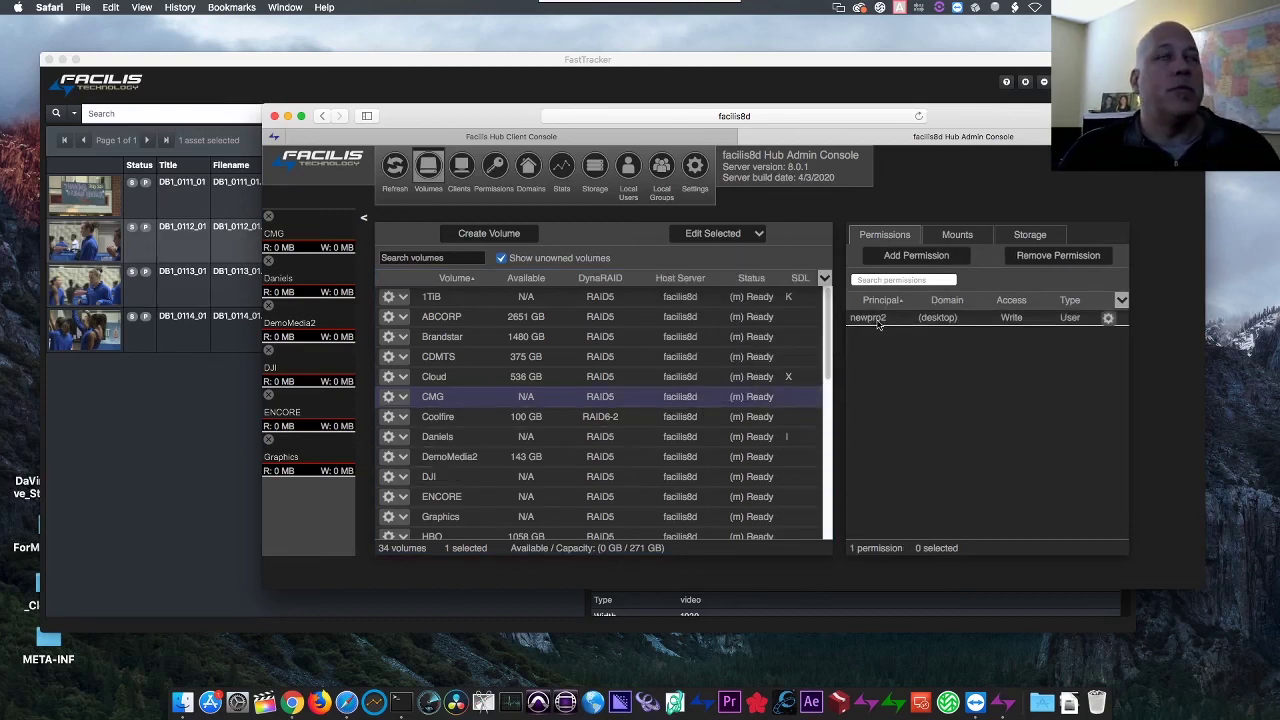
pyautogui.click(288, 116)
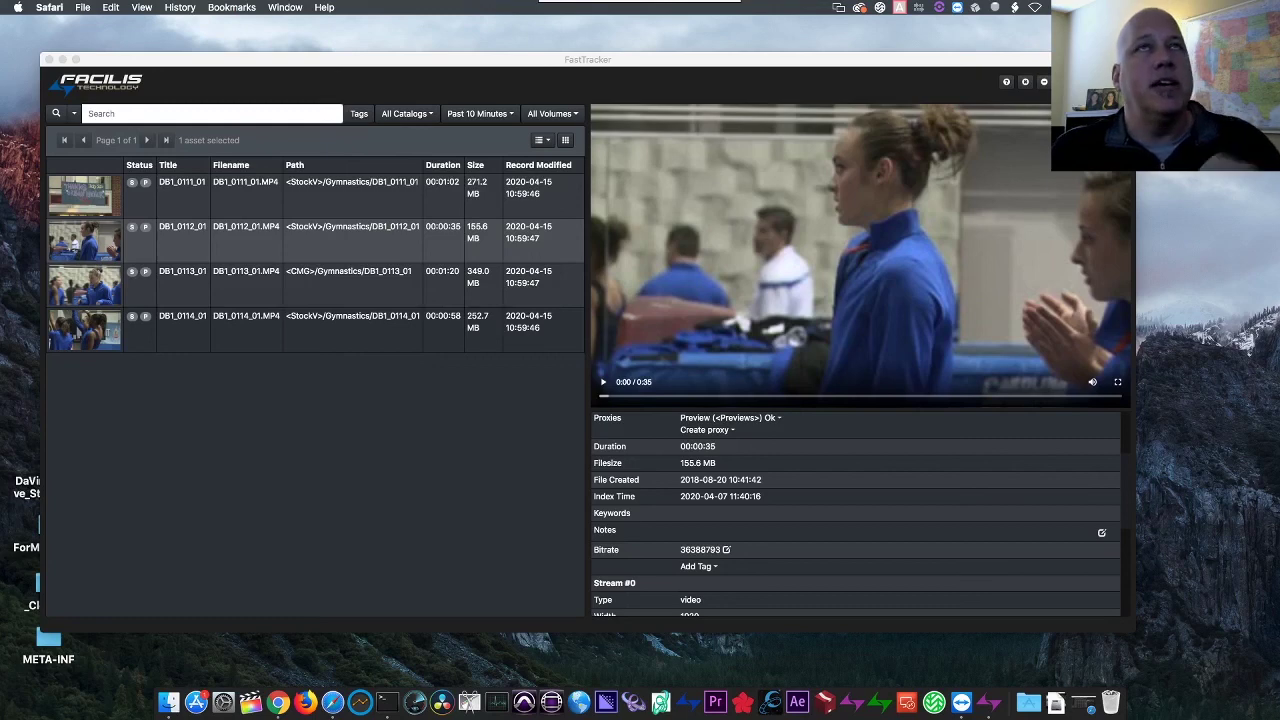
# Mount the CMG volume from the DB1_0113_01 asset in FastTracker and select the volume on the desktop
pyautogui.click(106, 297)
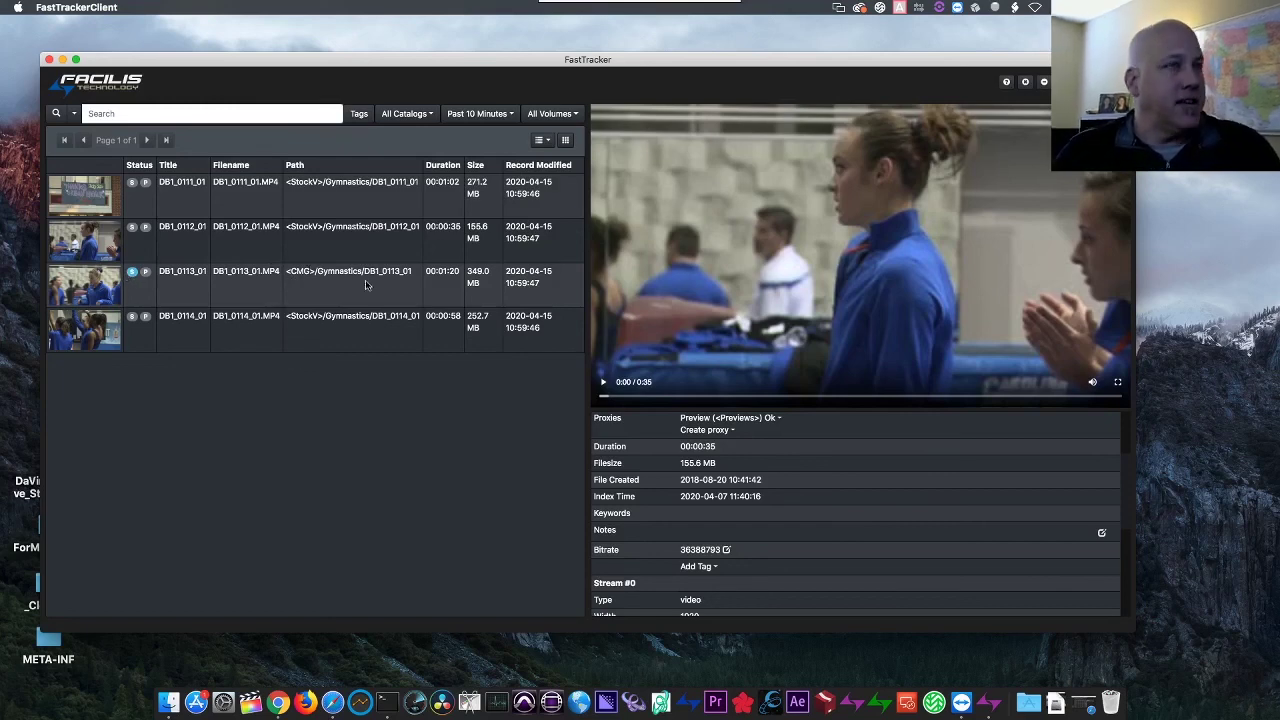
pyautogui.click(88, 297)
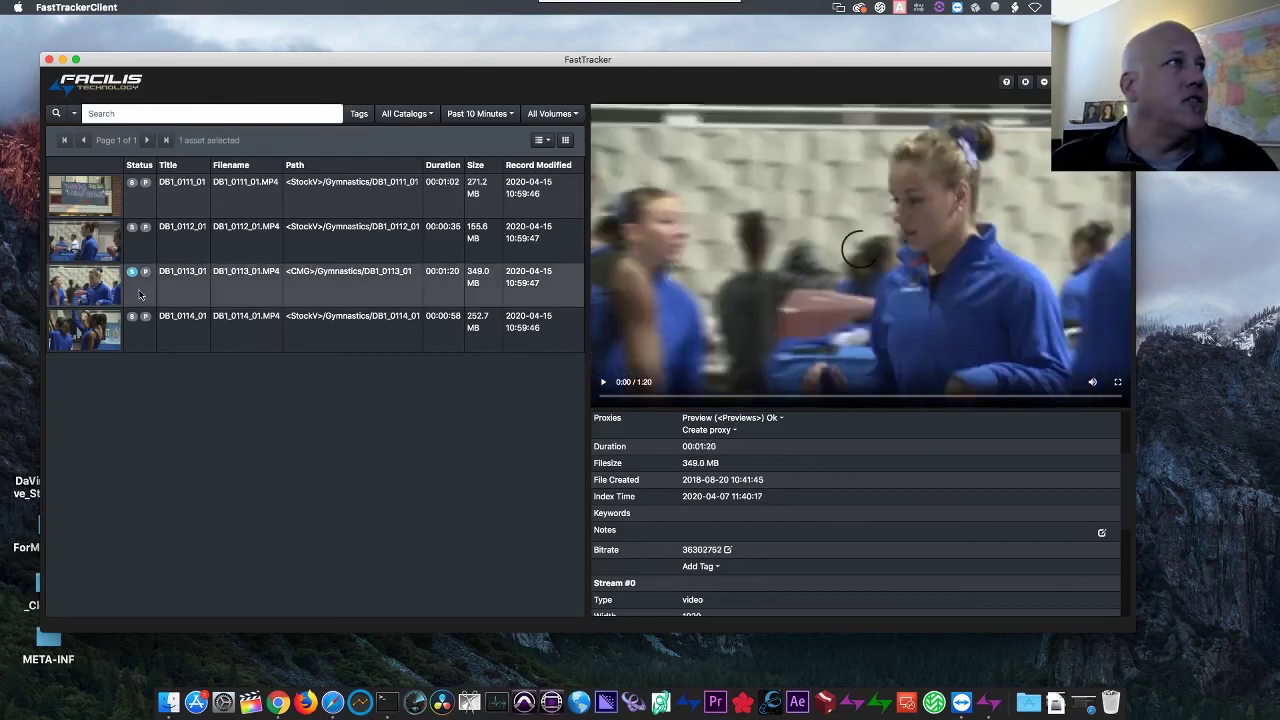
pyautogui.rightClick(95, 293)
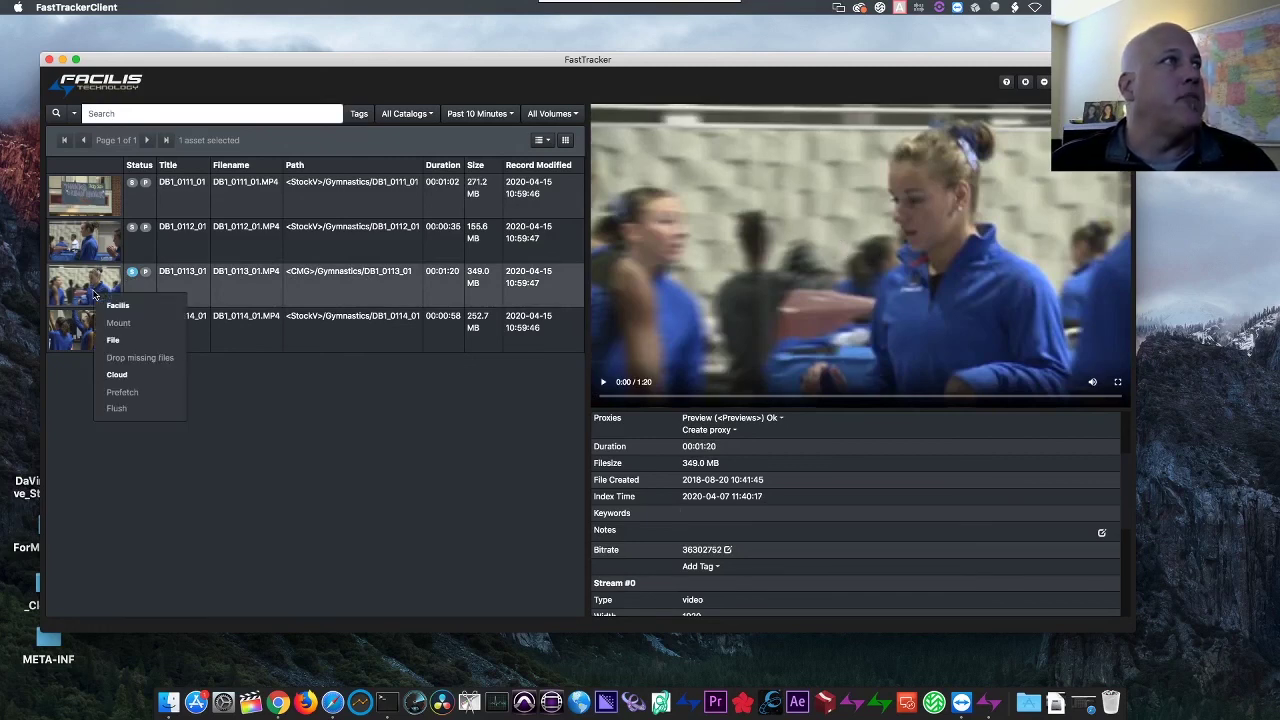
pyautogui.click(120, 326)
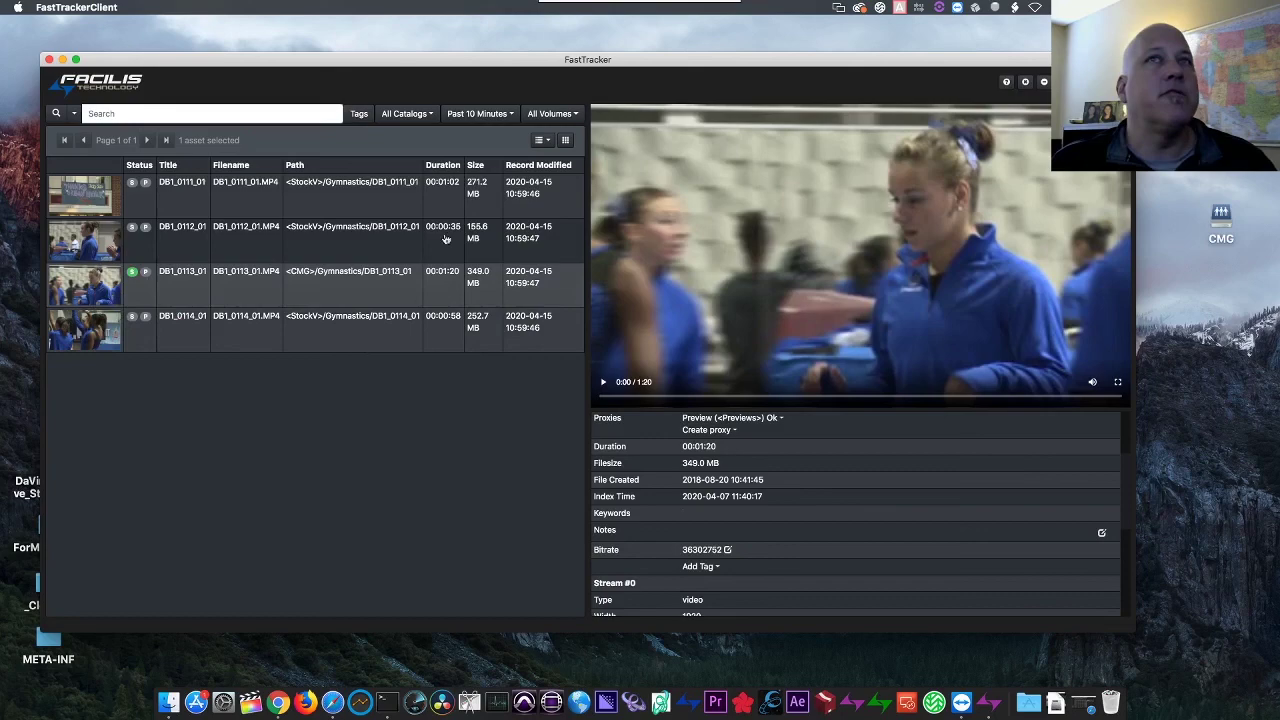
pyautogui.click(1221, 218)
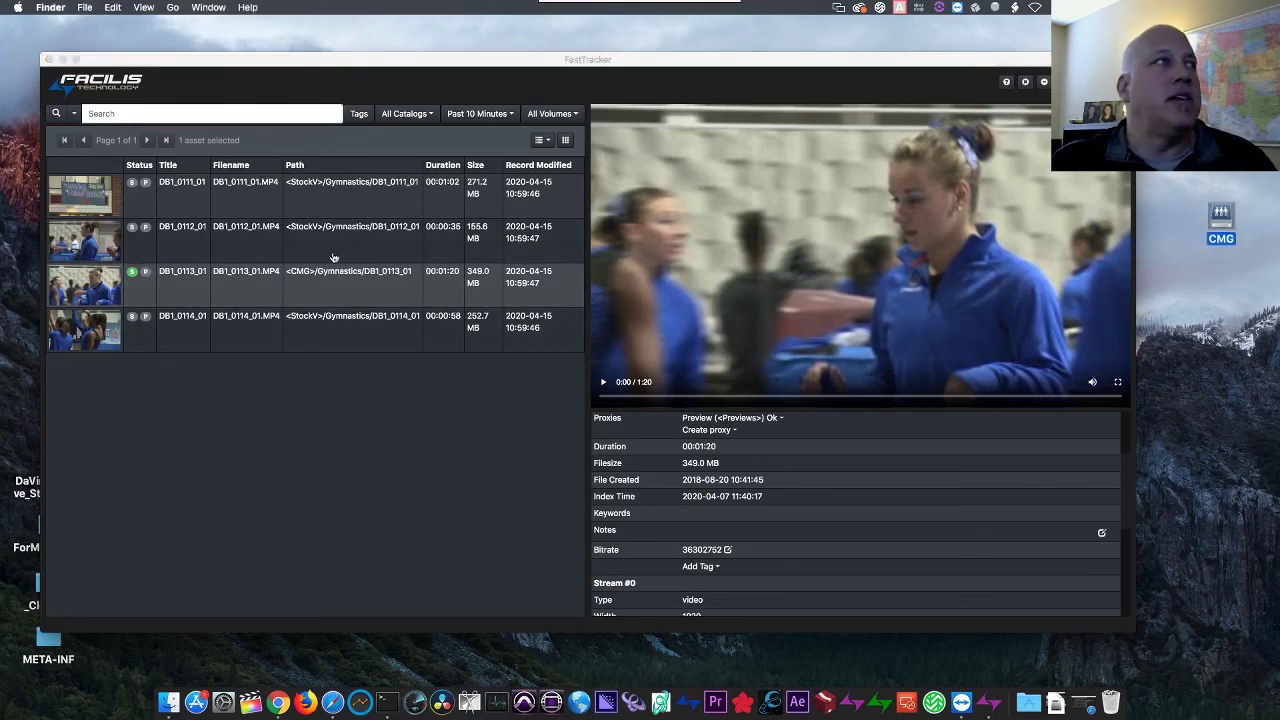
# Play the DB1_0113_01 source file in mpv and close it, then play its preview for about two seconds and pause
pyautogui.doubleClick(88, 286)
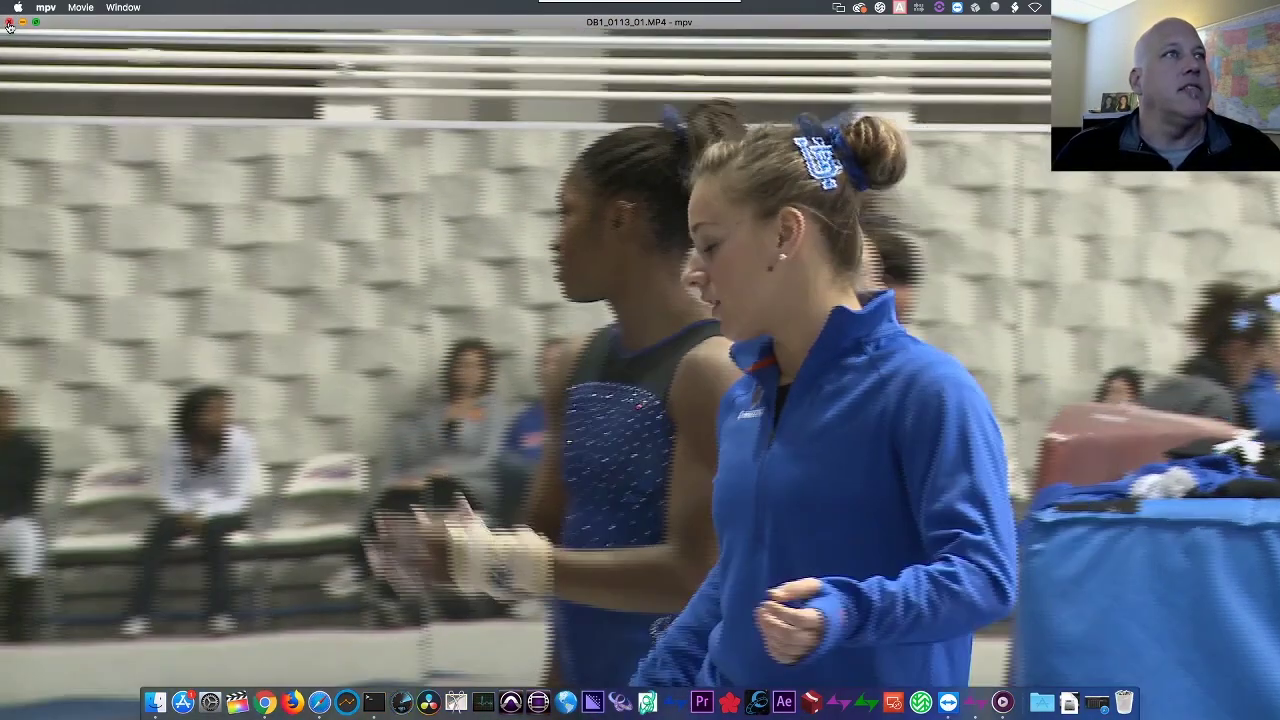
pyautogui.click(9, 22)
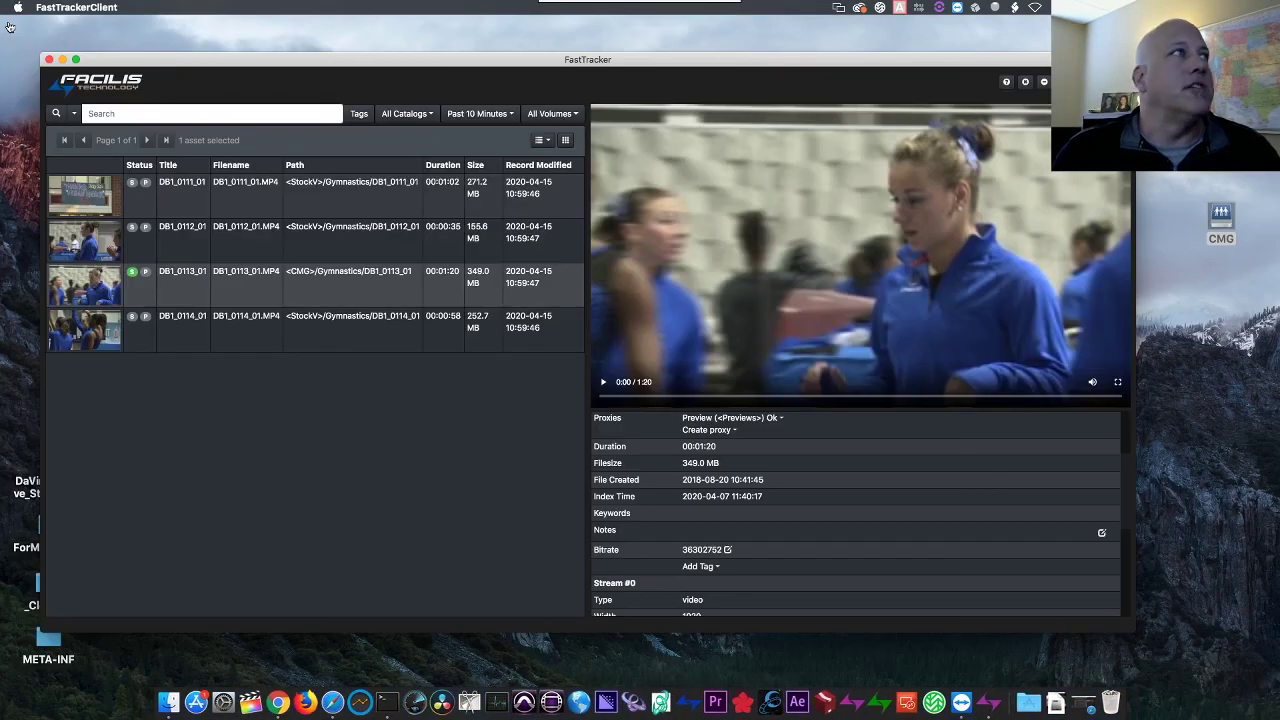
pyautogui.click(603, 383)
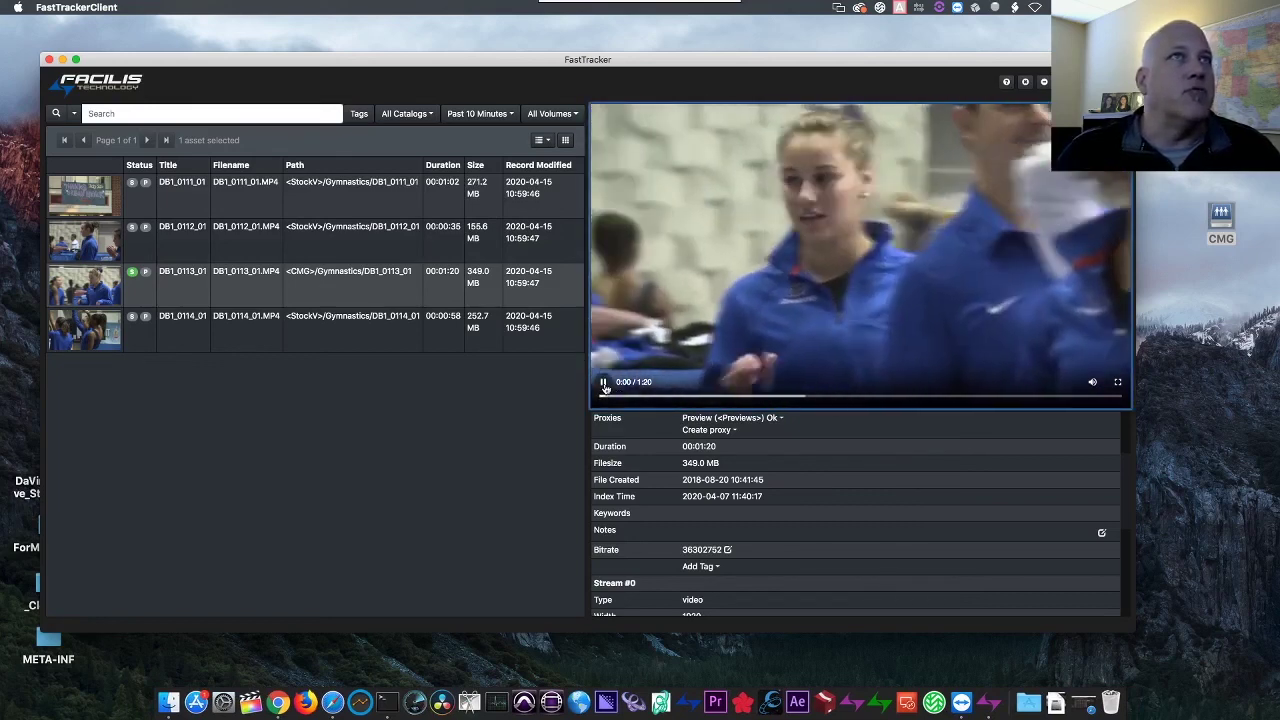
pyautogui.click(603, 383)
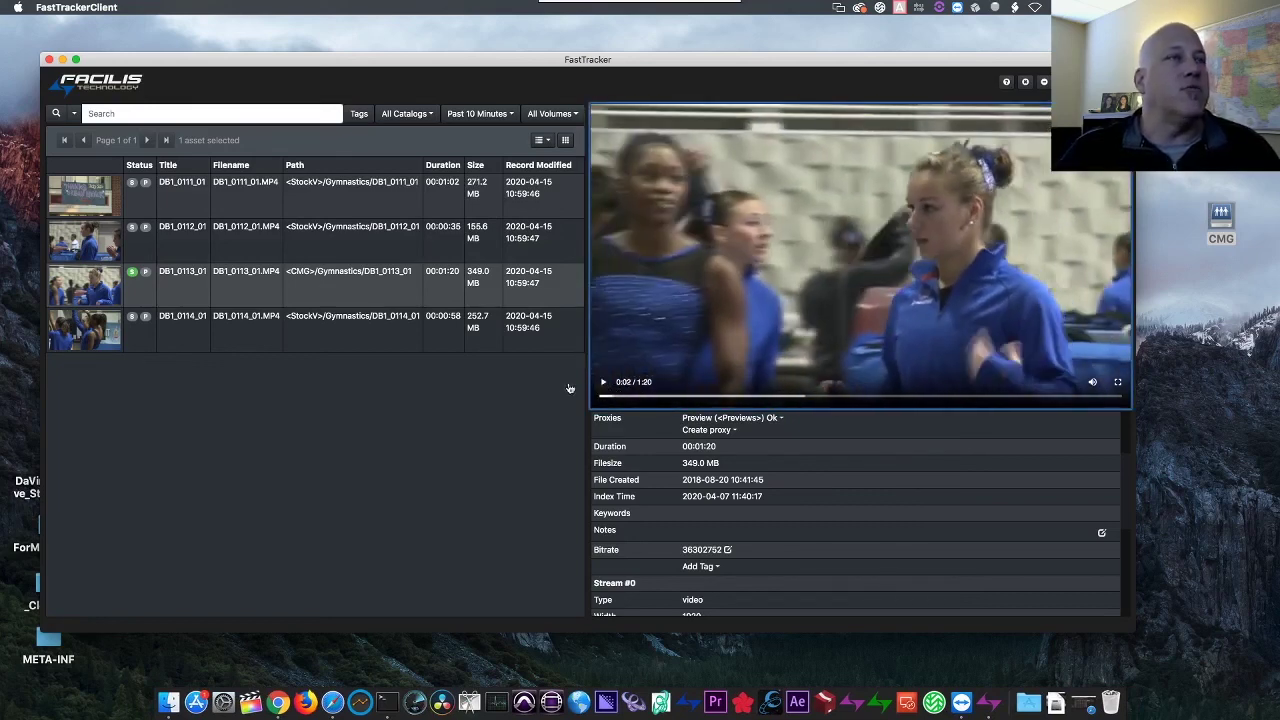